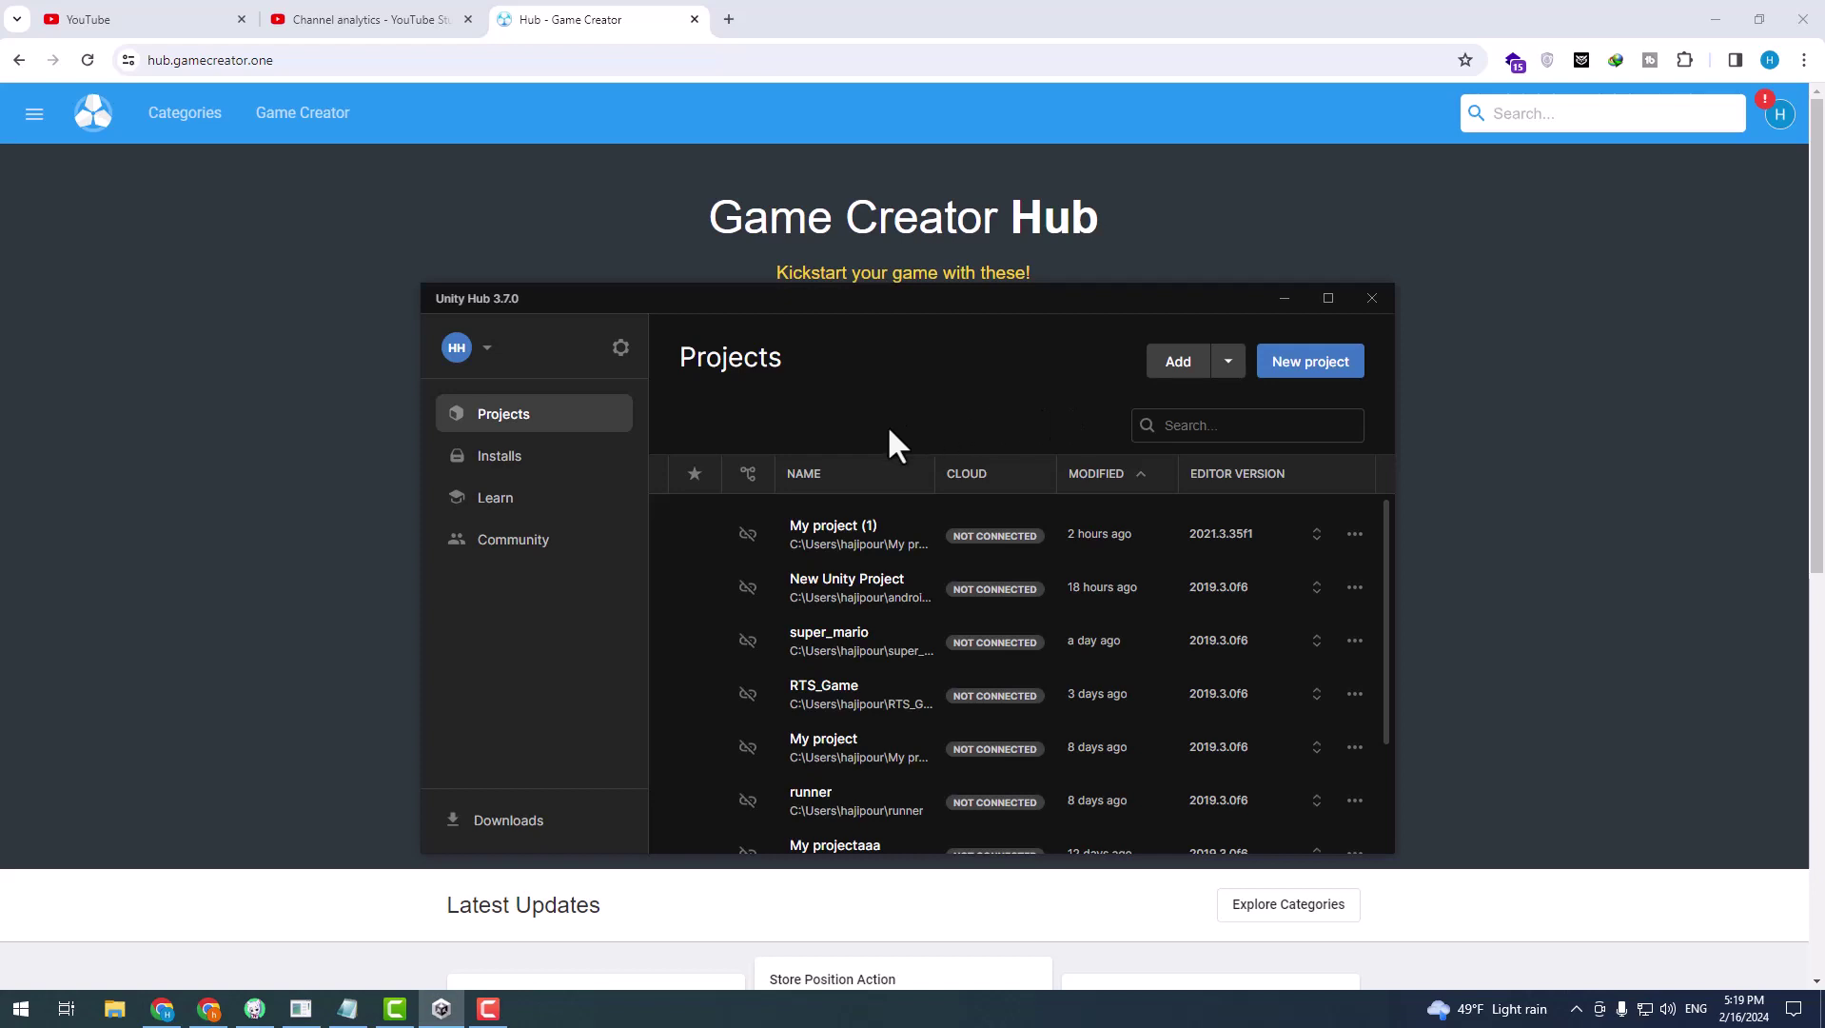
Review the installed editors 2021.3.35f1 and 2019.3.0f6, their install paths and the available versions
mouse_move(992, 804)
left_click(512, 463)
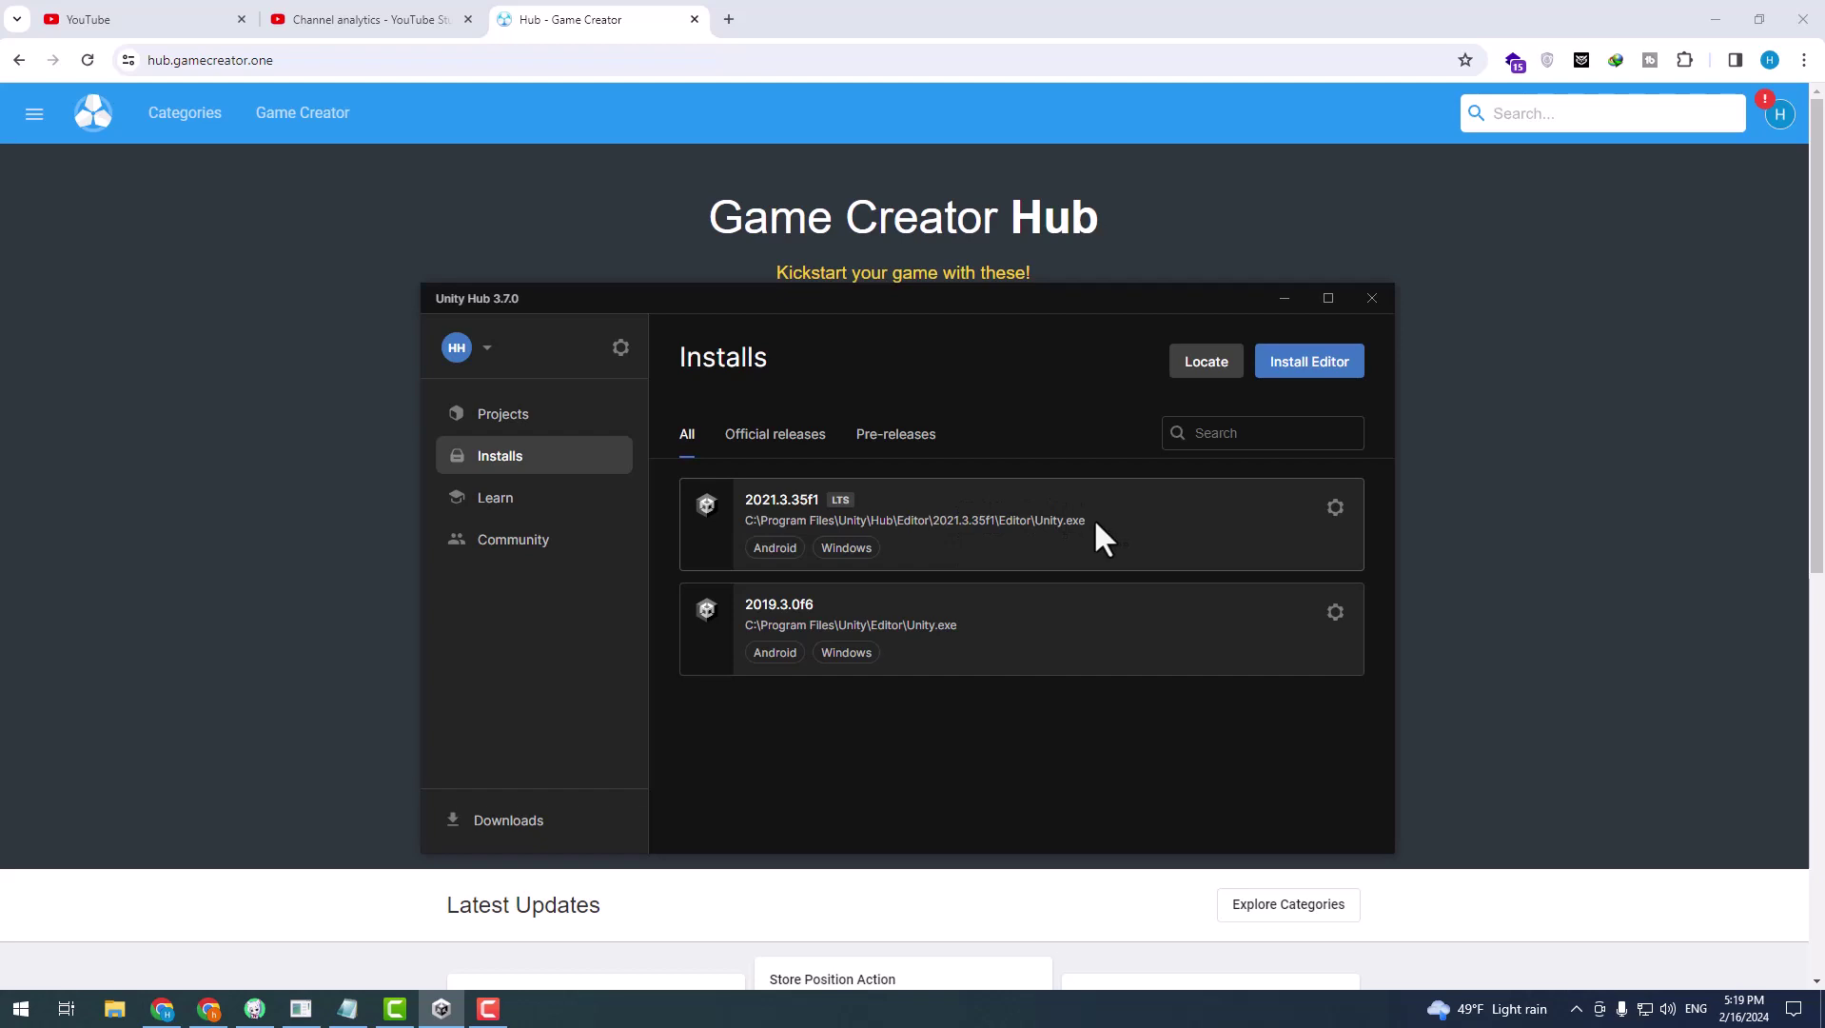
left_click_drag(1090, 519, 747, 526)
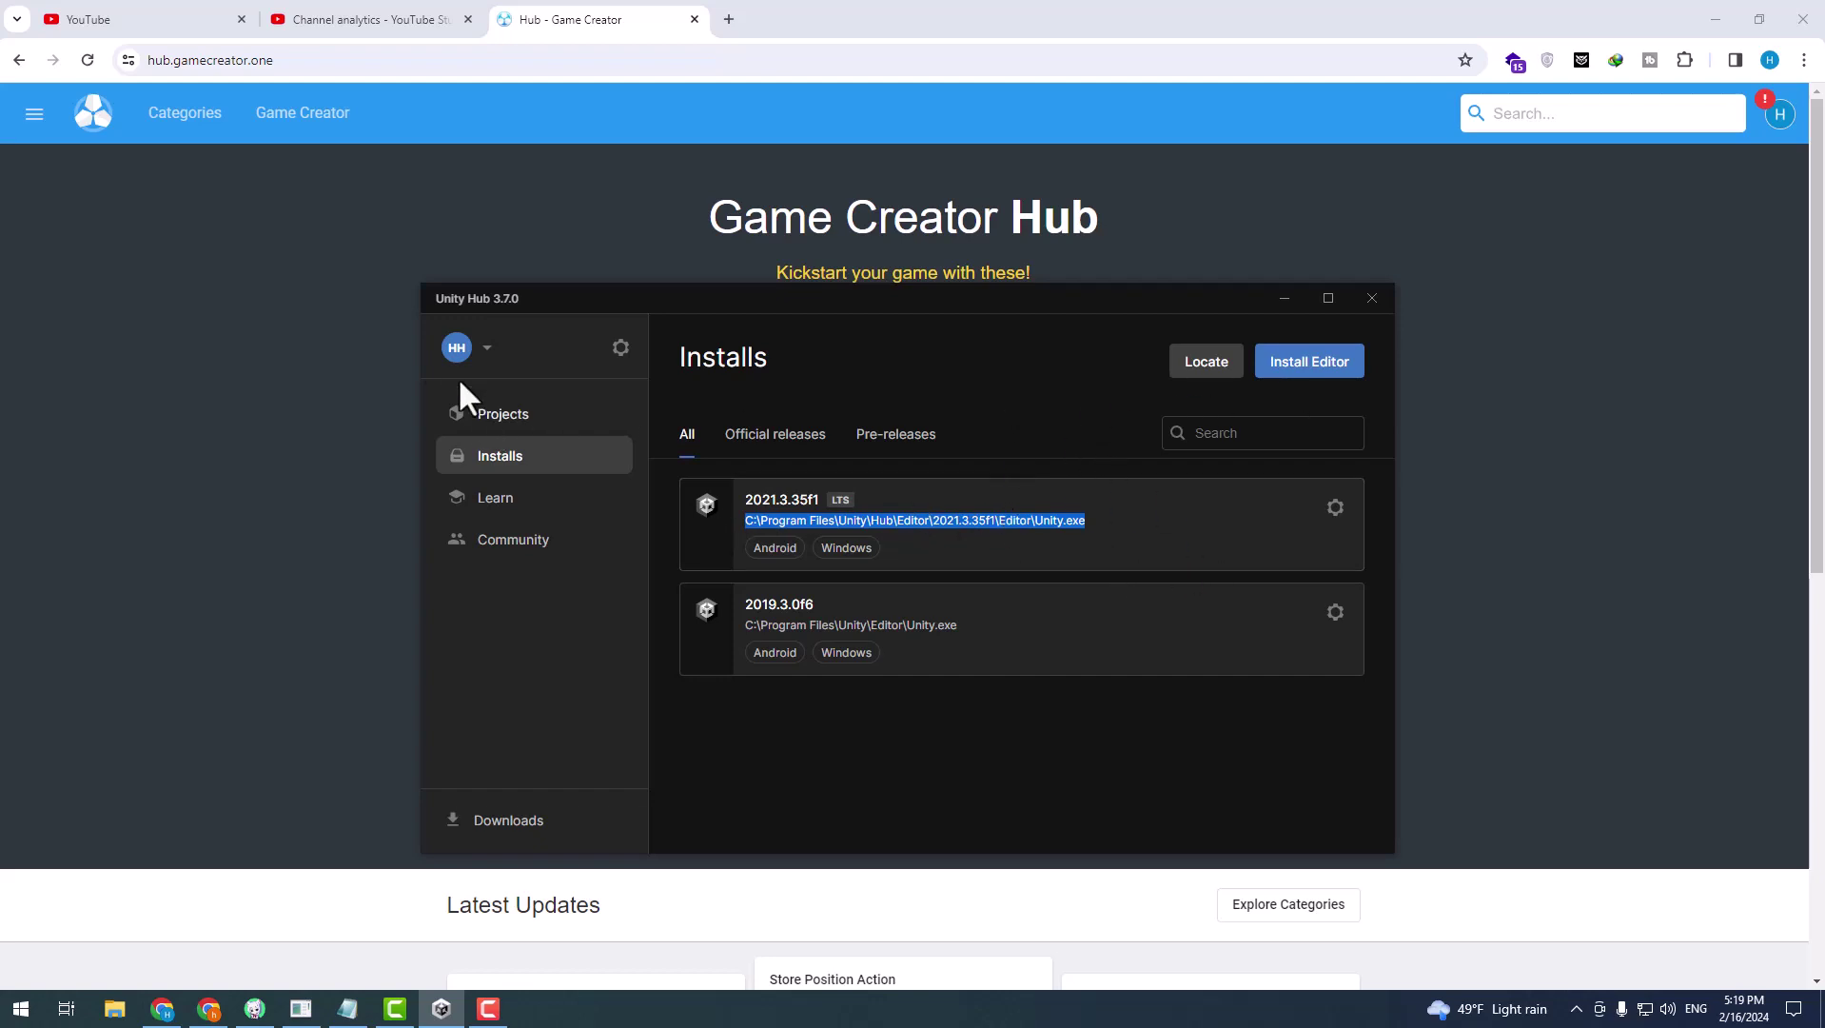
left_click(1318, 369)
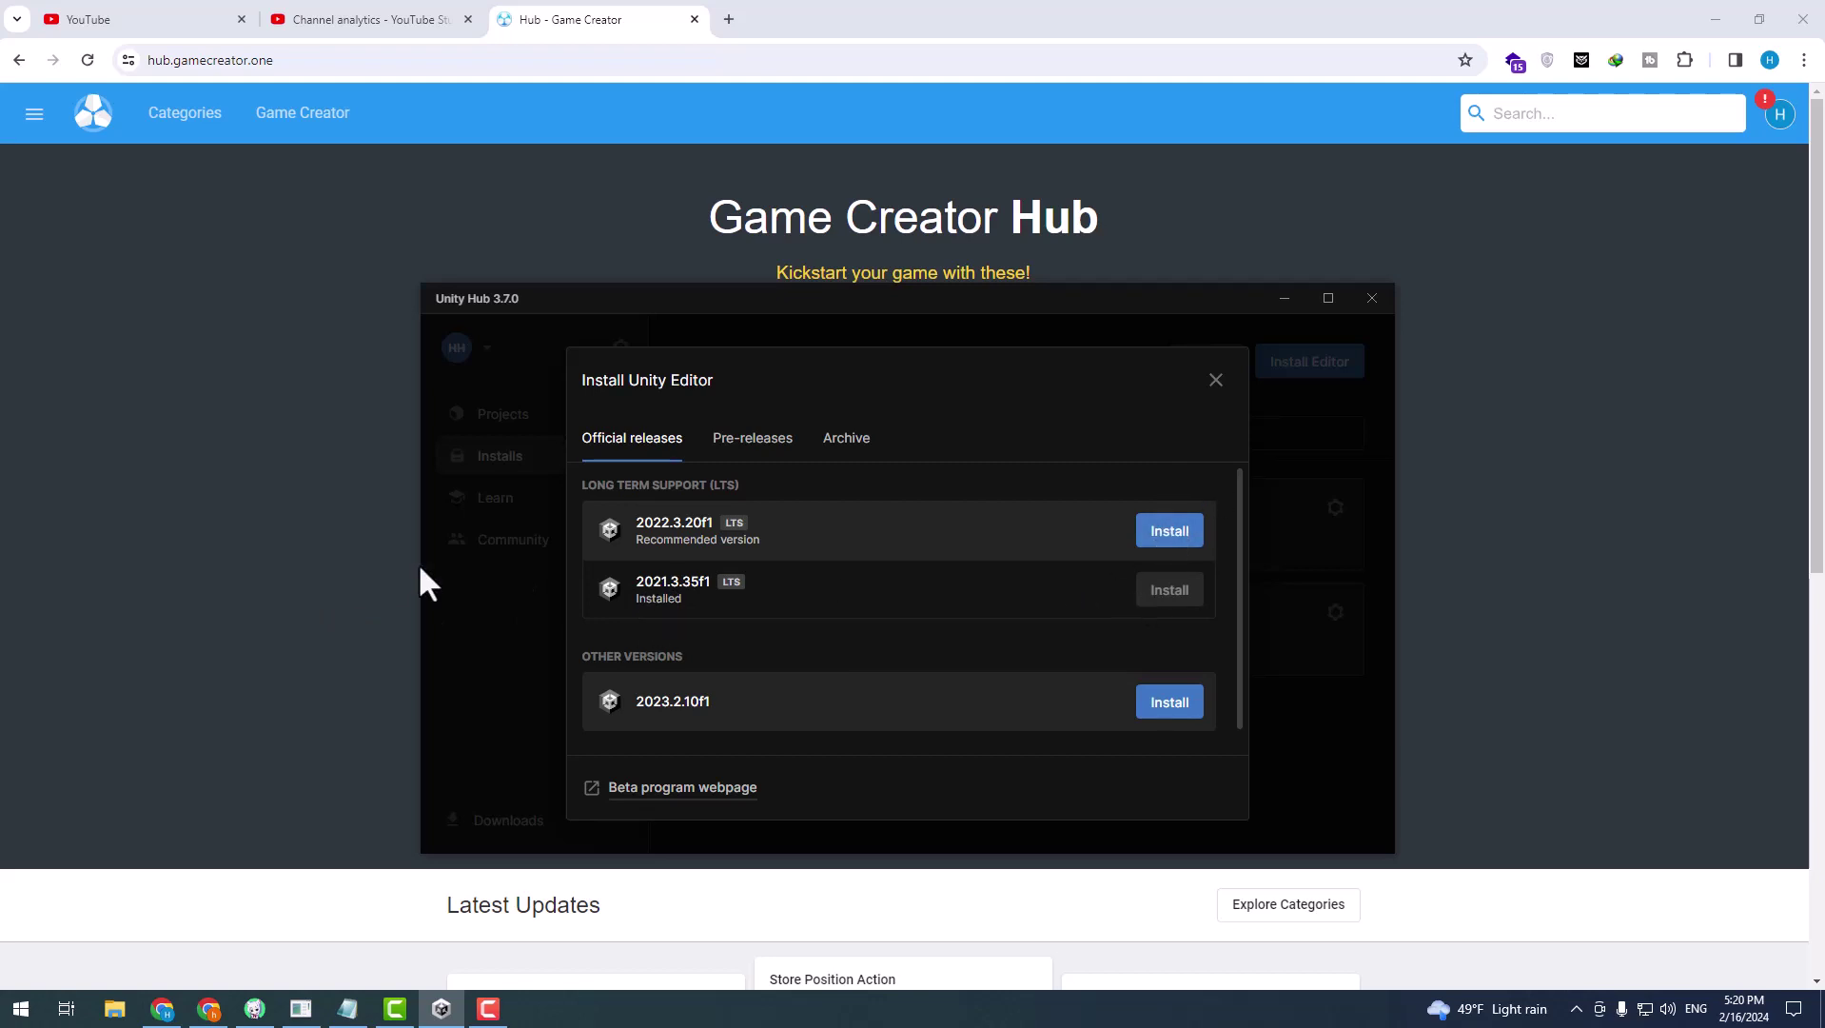
left_click(1216, 382)
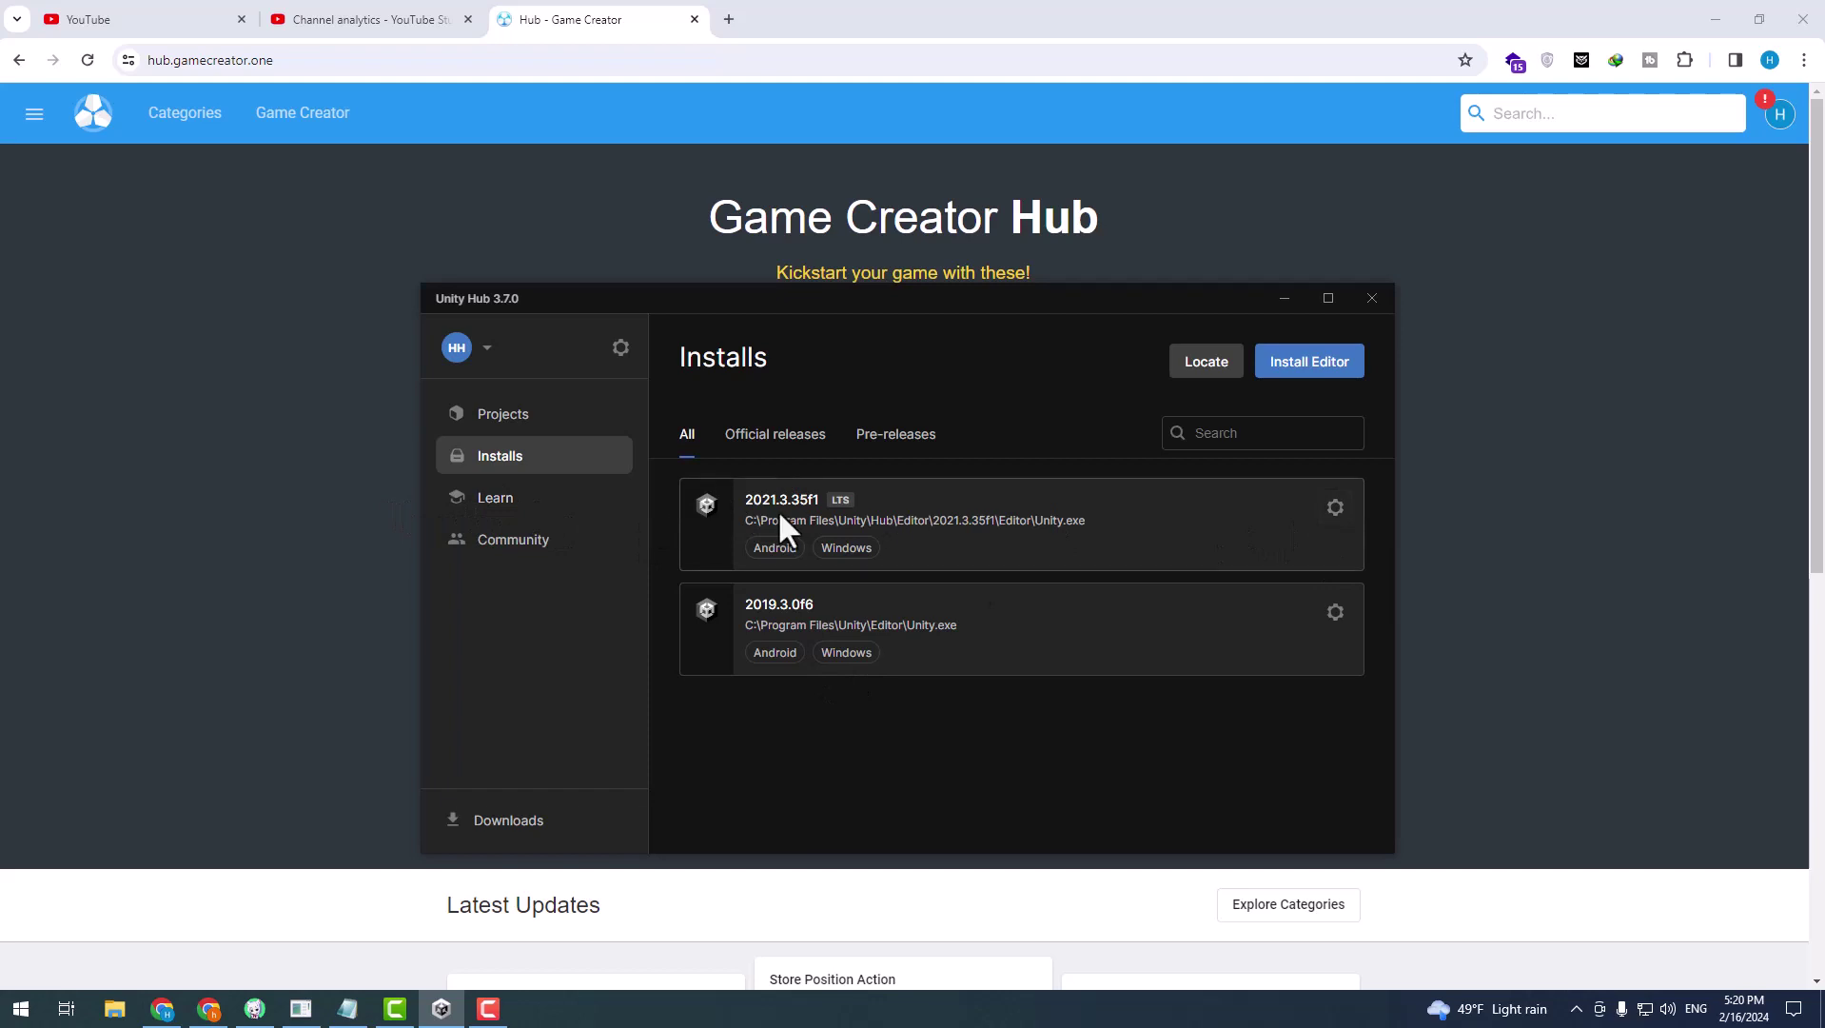
Check the 2021.3.35f1 modules without installing anything, then return to the Projects list
left_click(1335, 507)
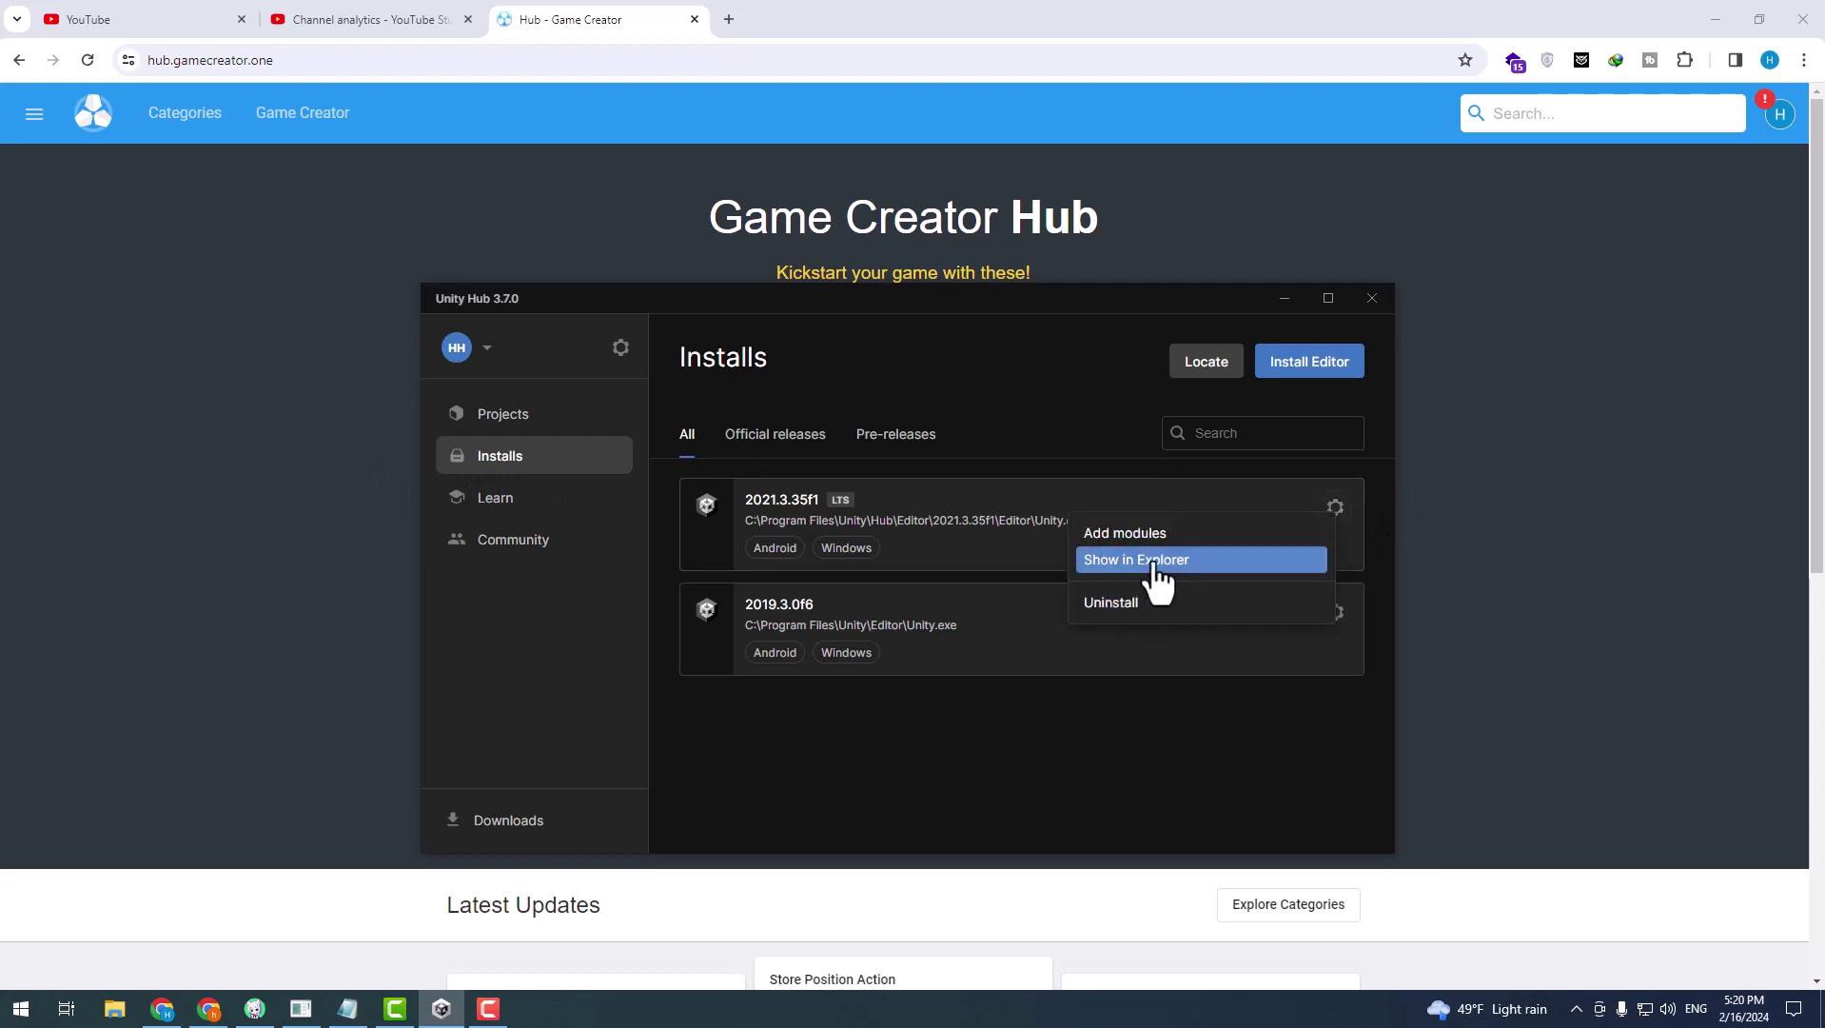
left_click(1134, 535)
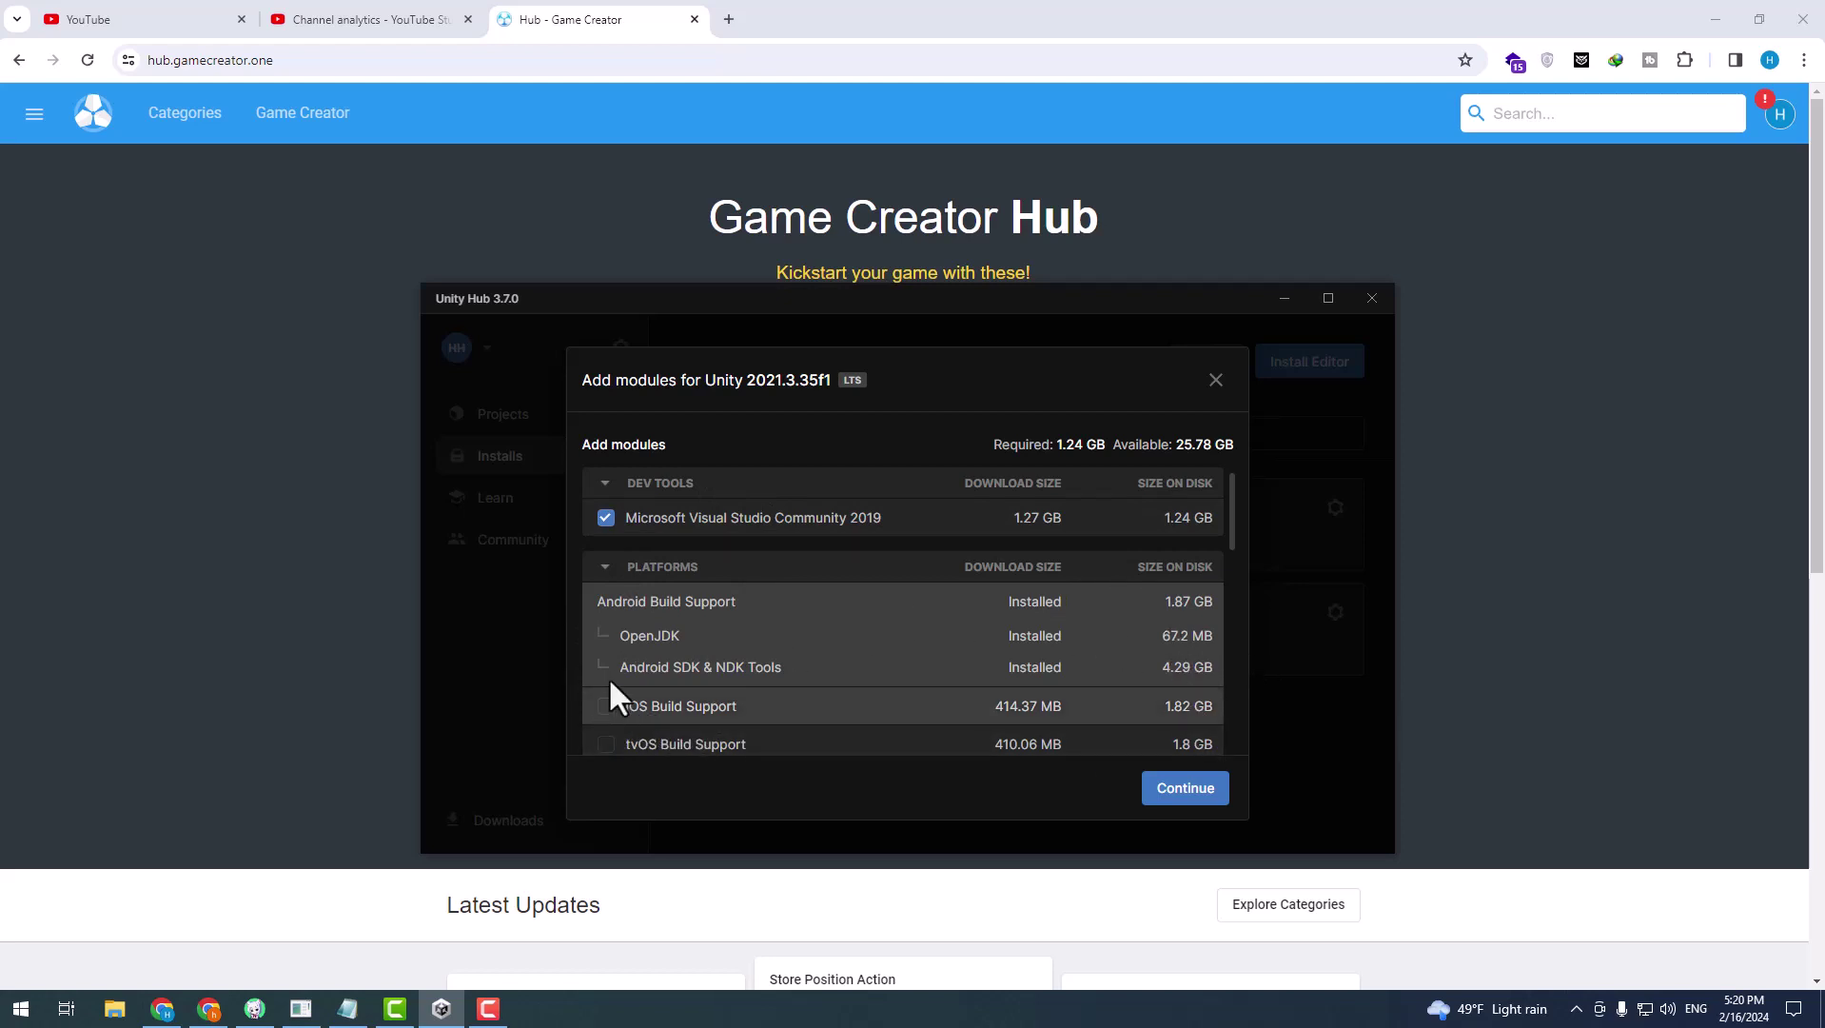
left_click(606, 517)
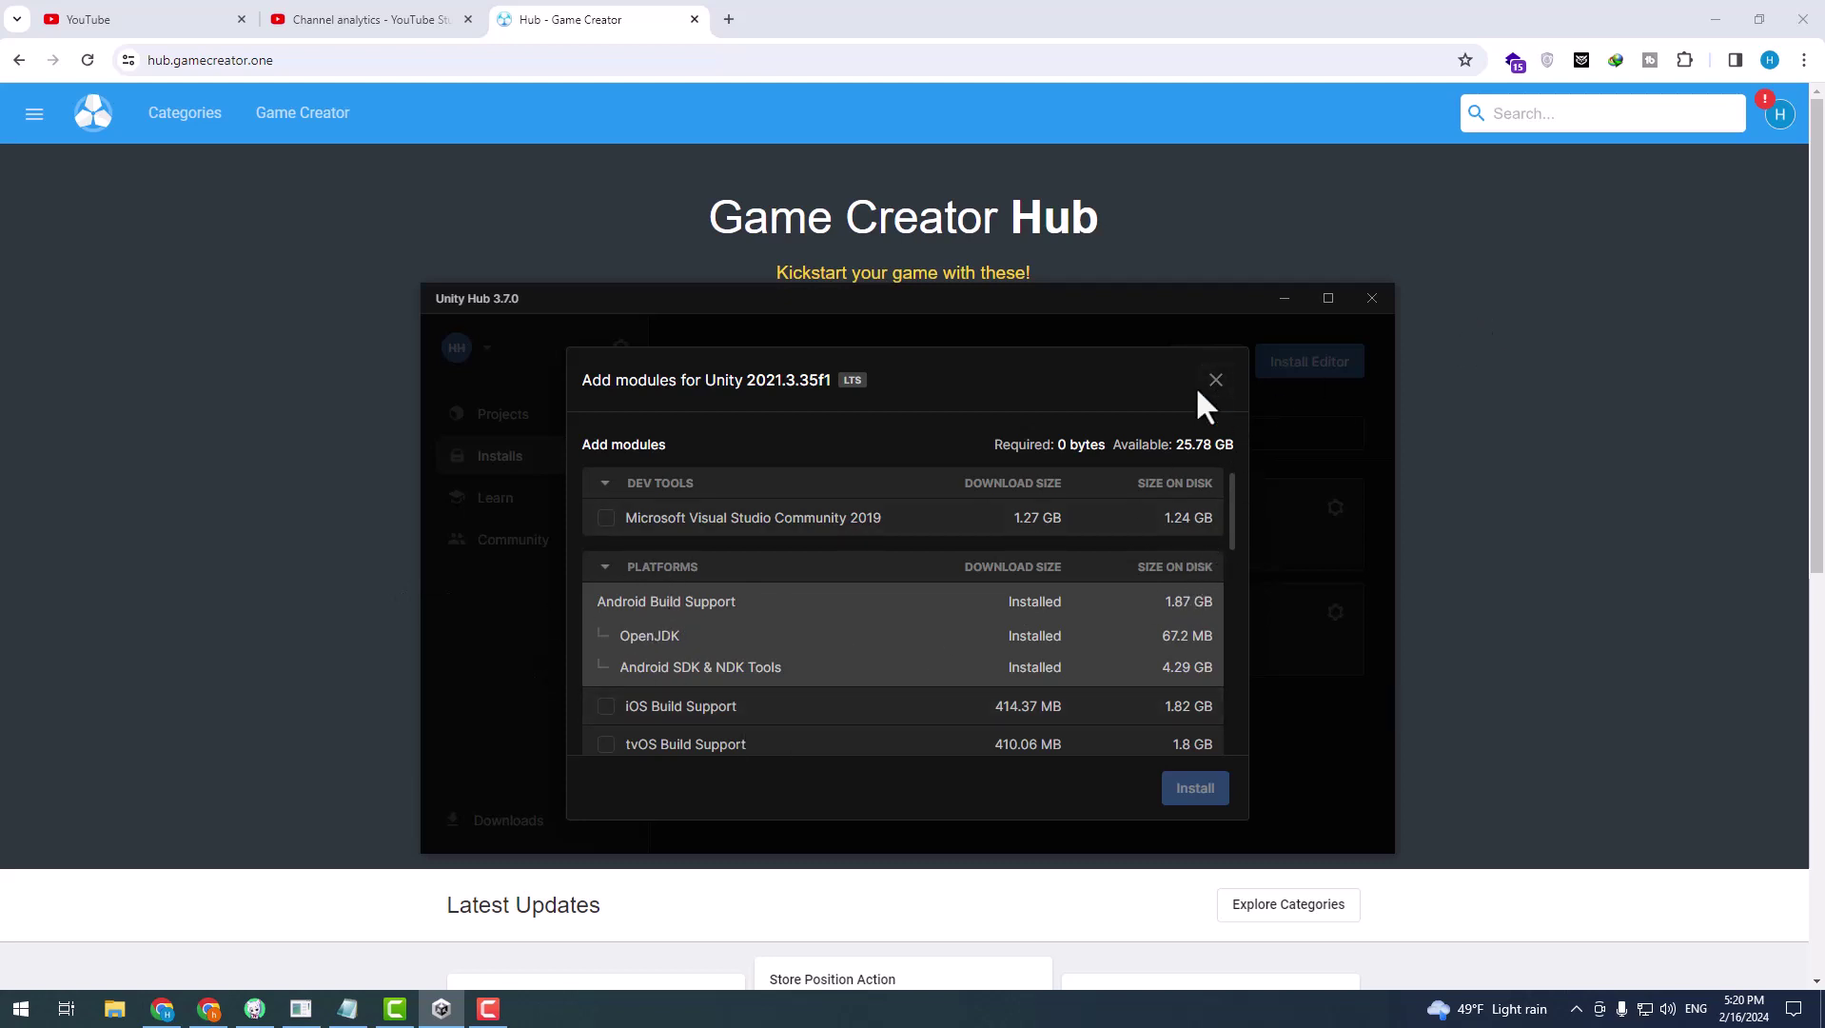
left_click(1215, 380)
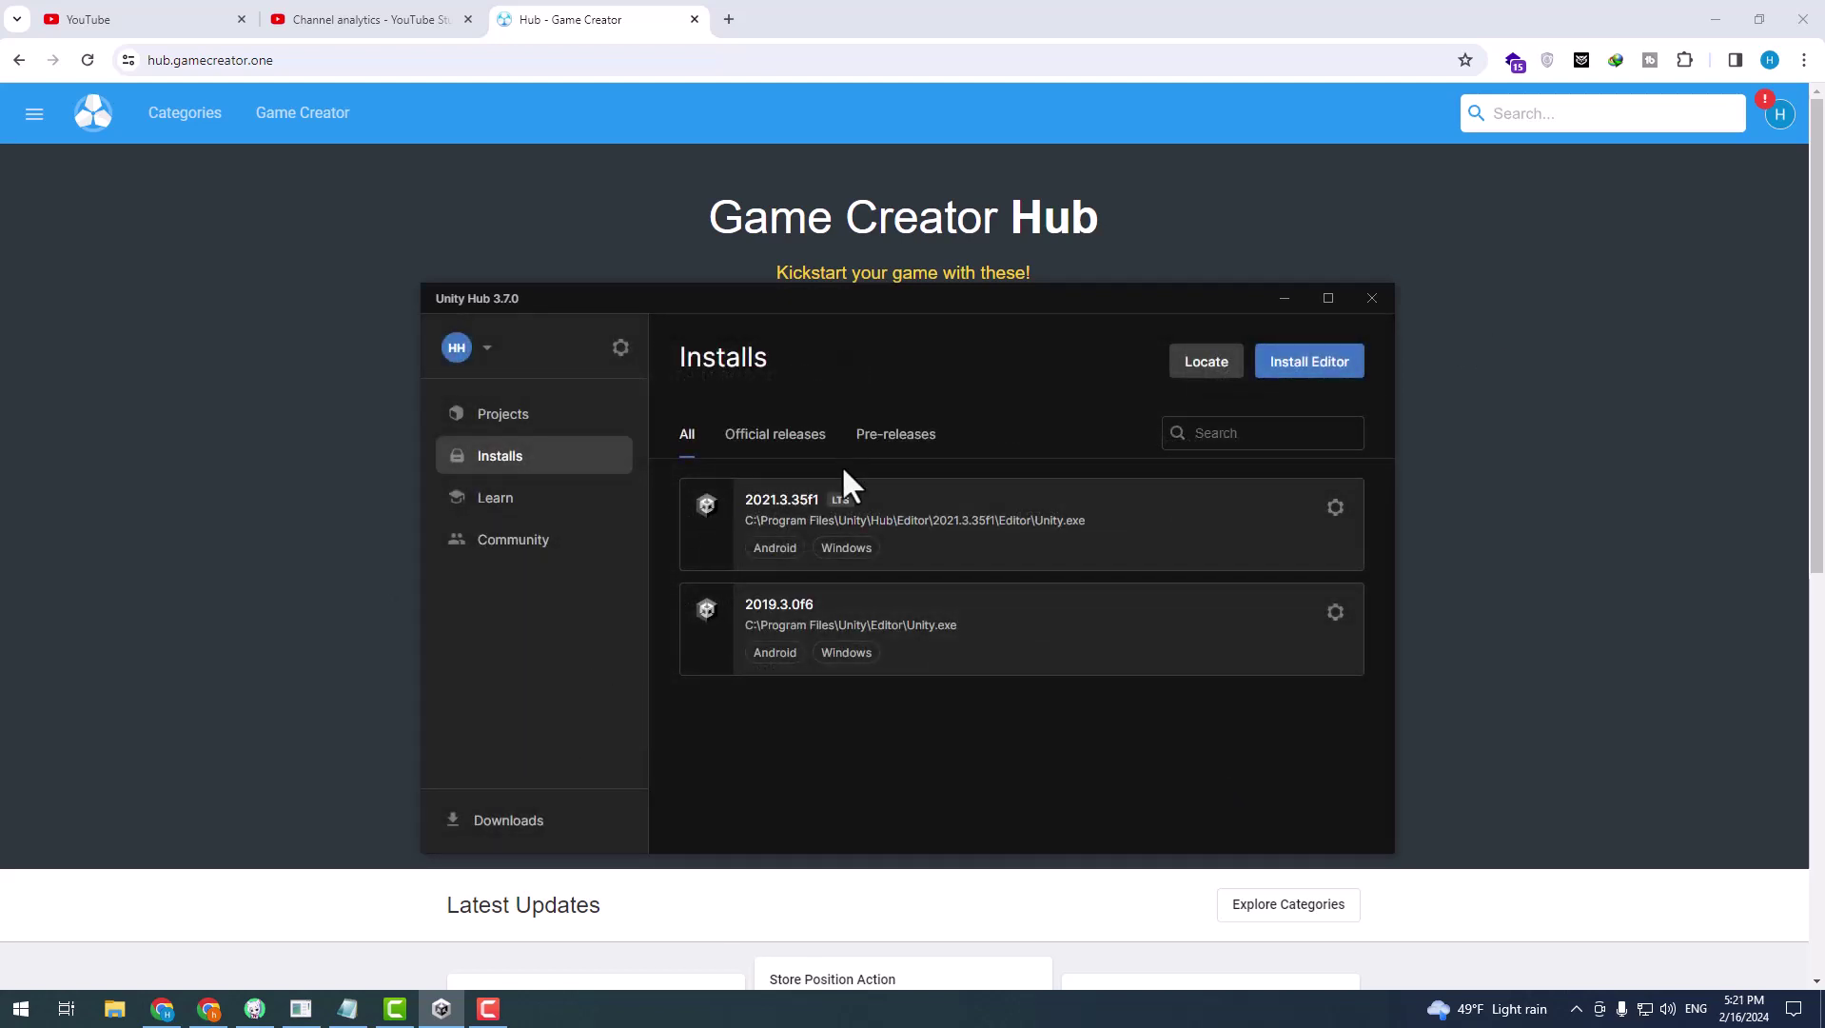
left_click(504, 418)
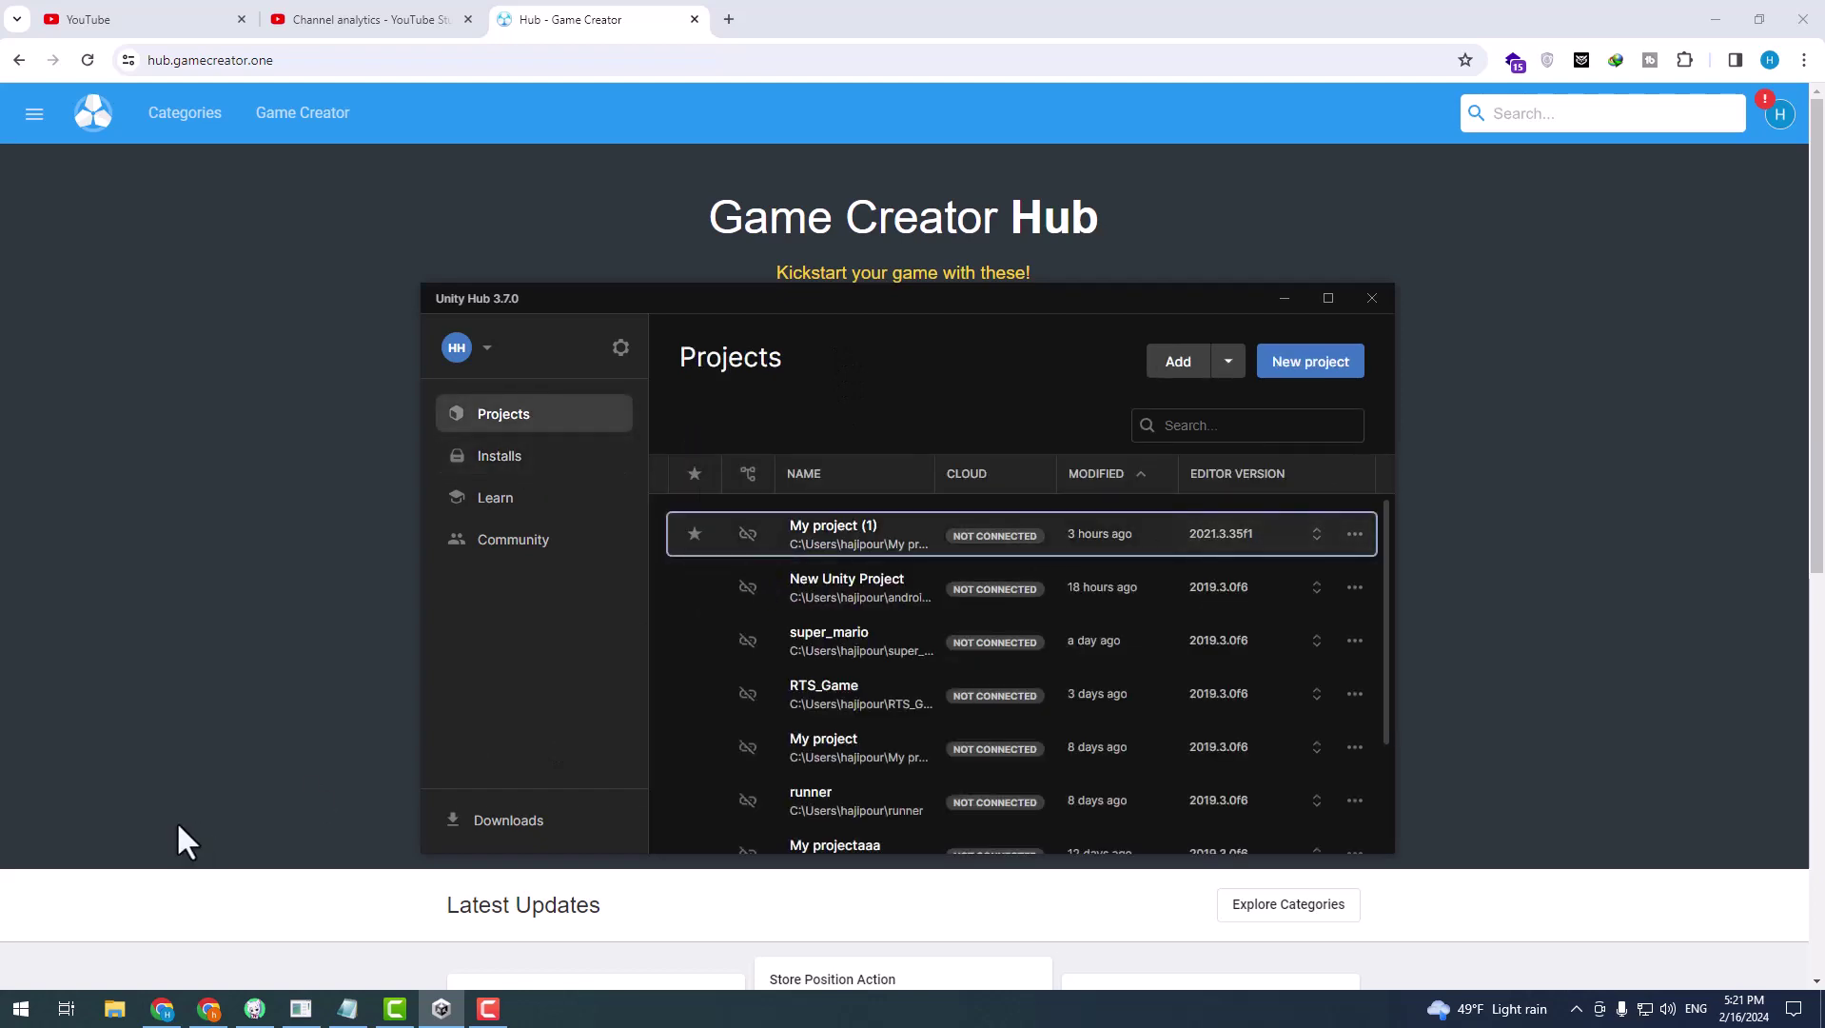
Create the new project My project (2) in editor 2021.3.35f1
left_click(1355, 373)
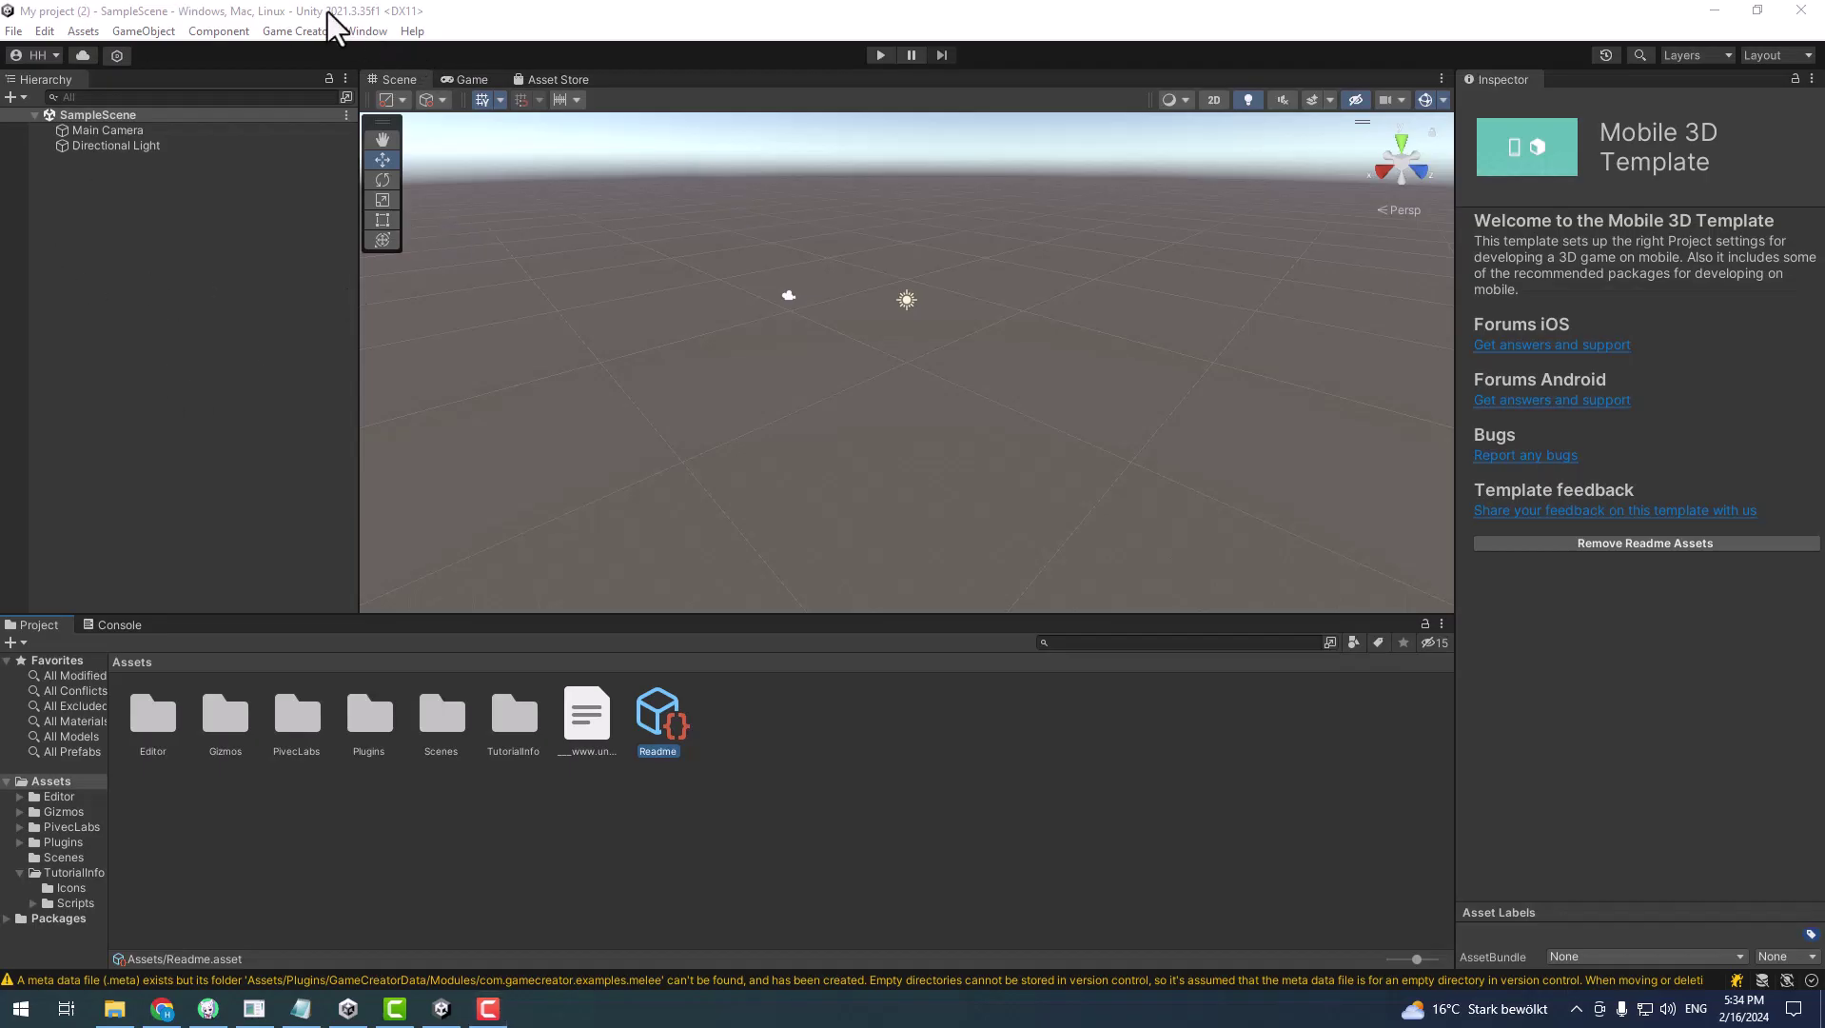
double_click(329, 11)
double_click(298, 18)
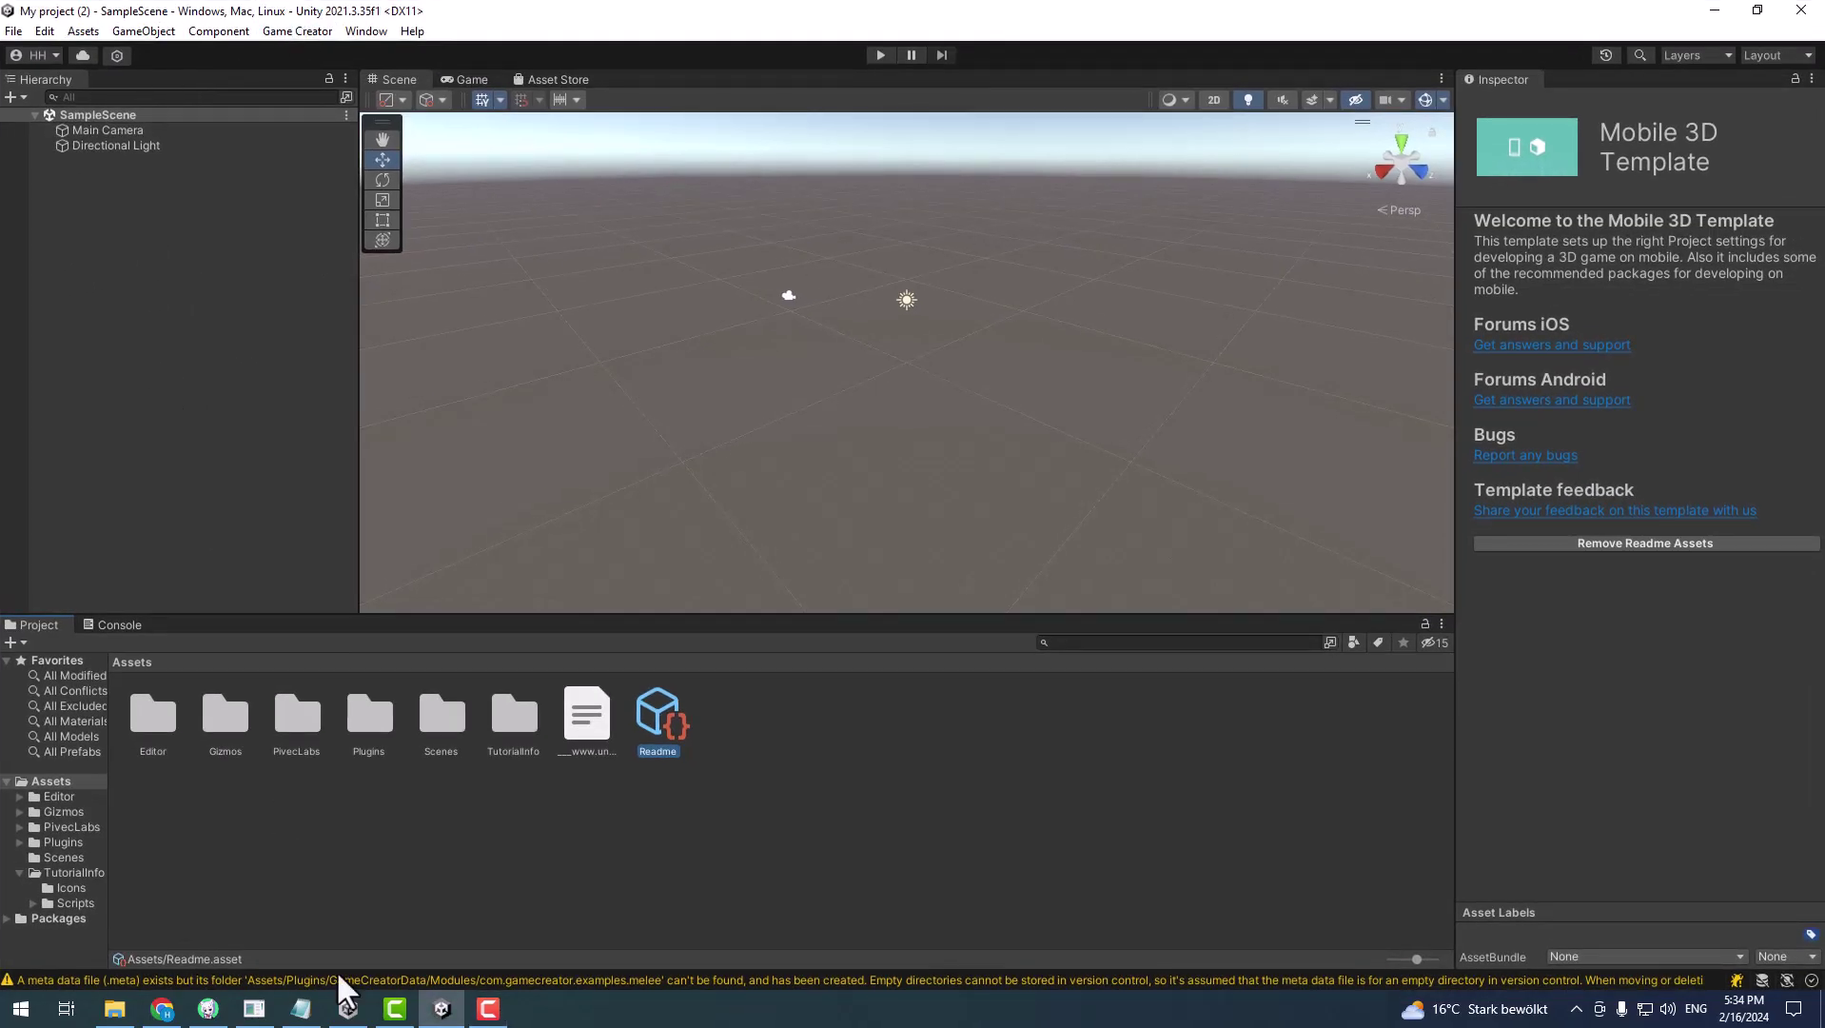
Check the Mobile Components Module in the Game Creator Module Manager
left_click(274, 29)
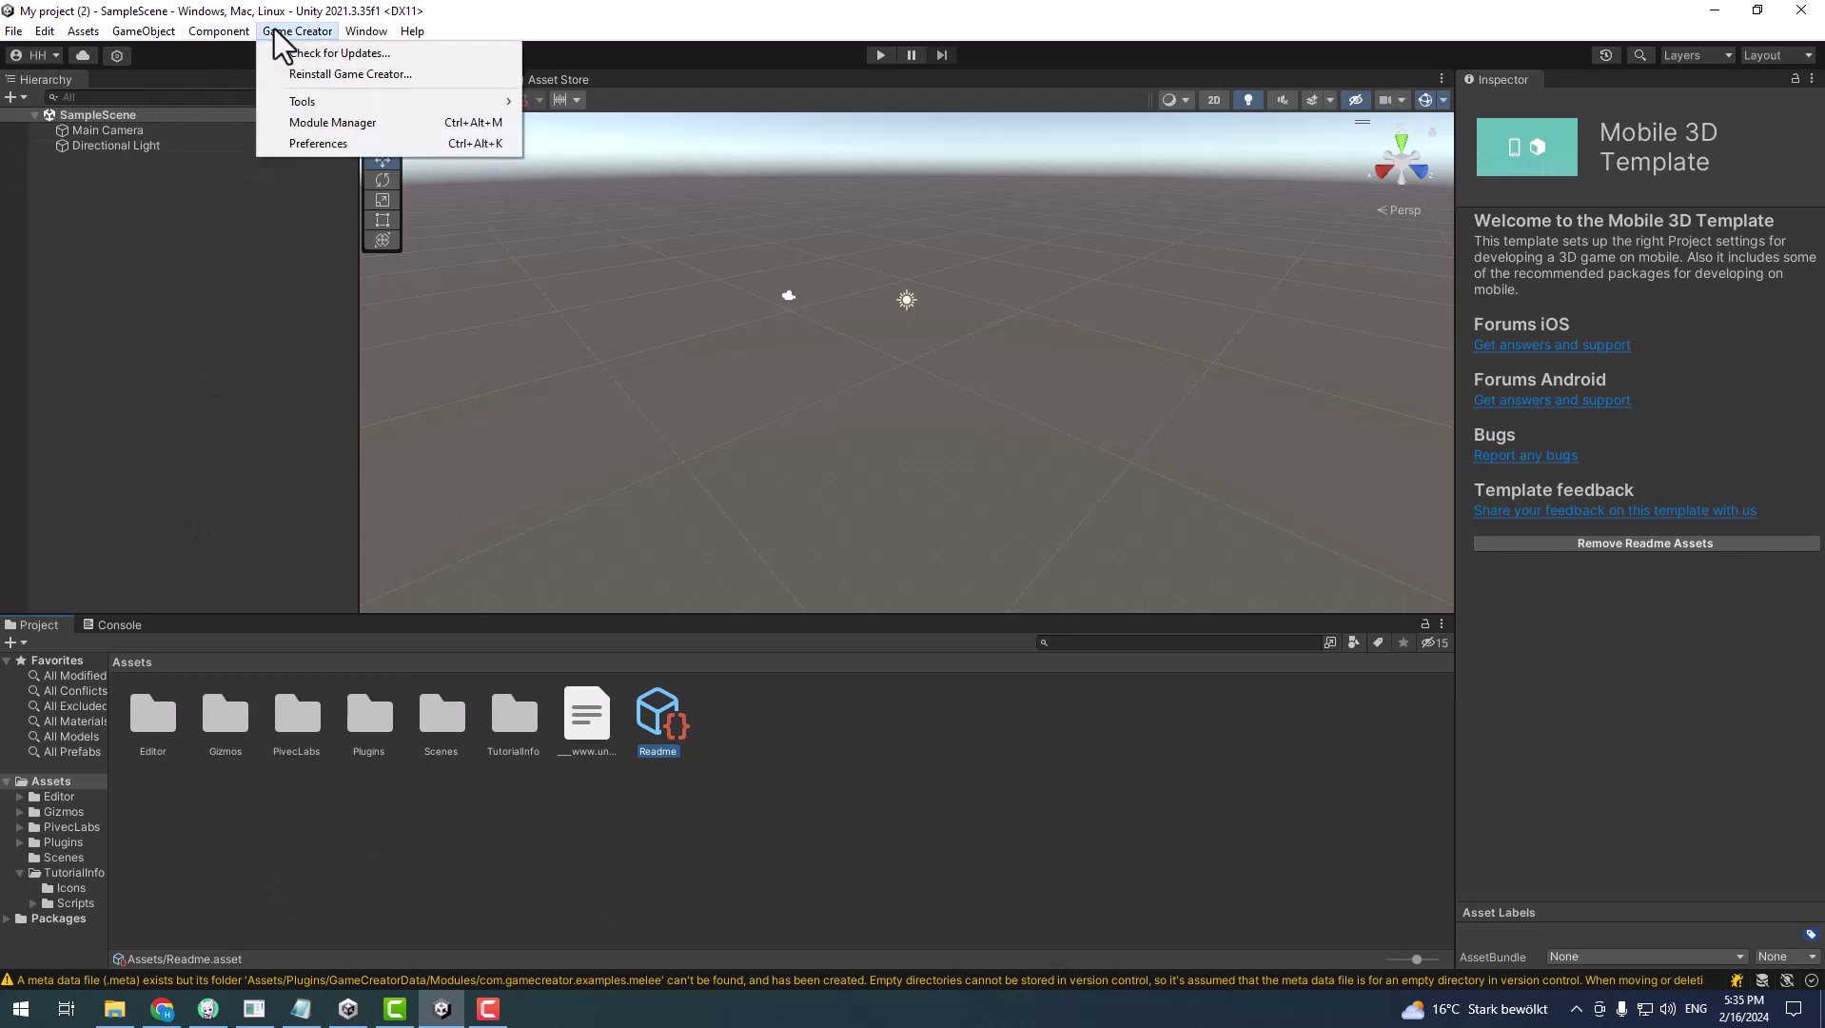
left_click(288, 124)
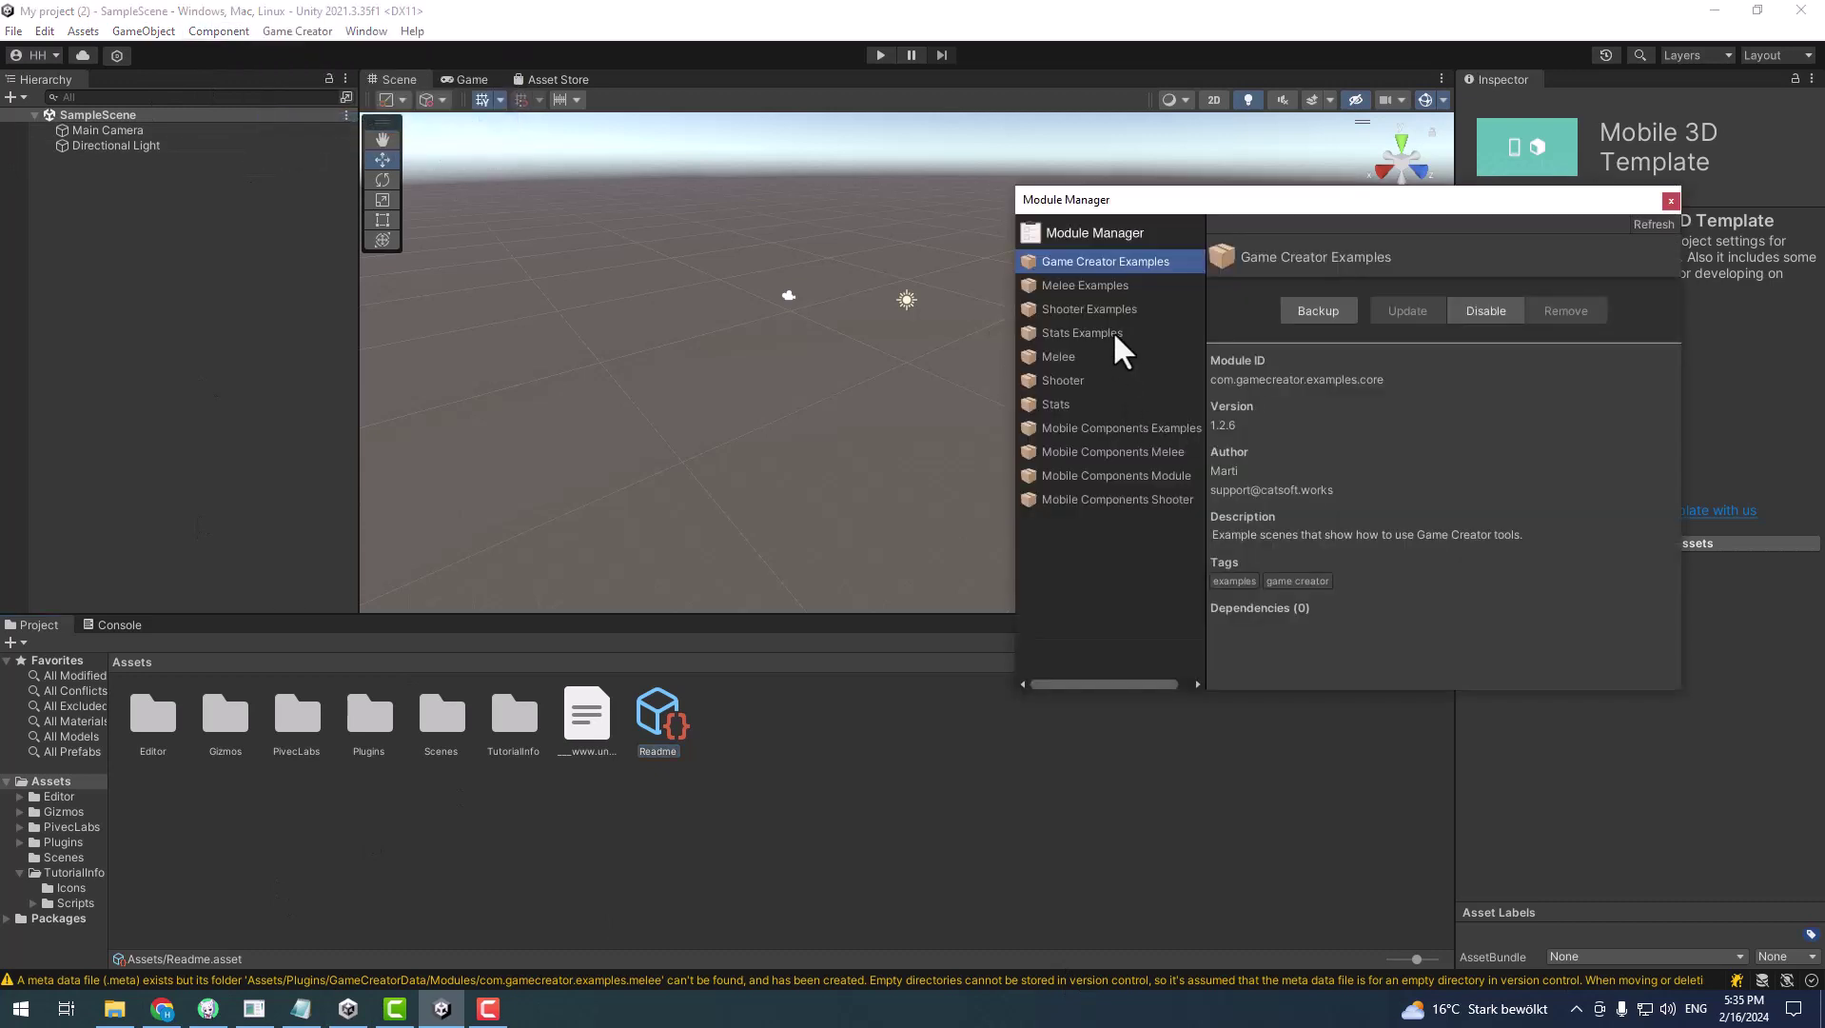
left_click(1107, 481)
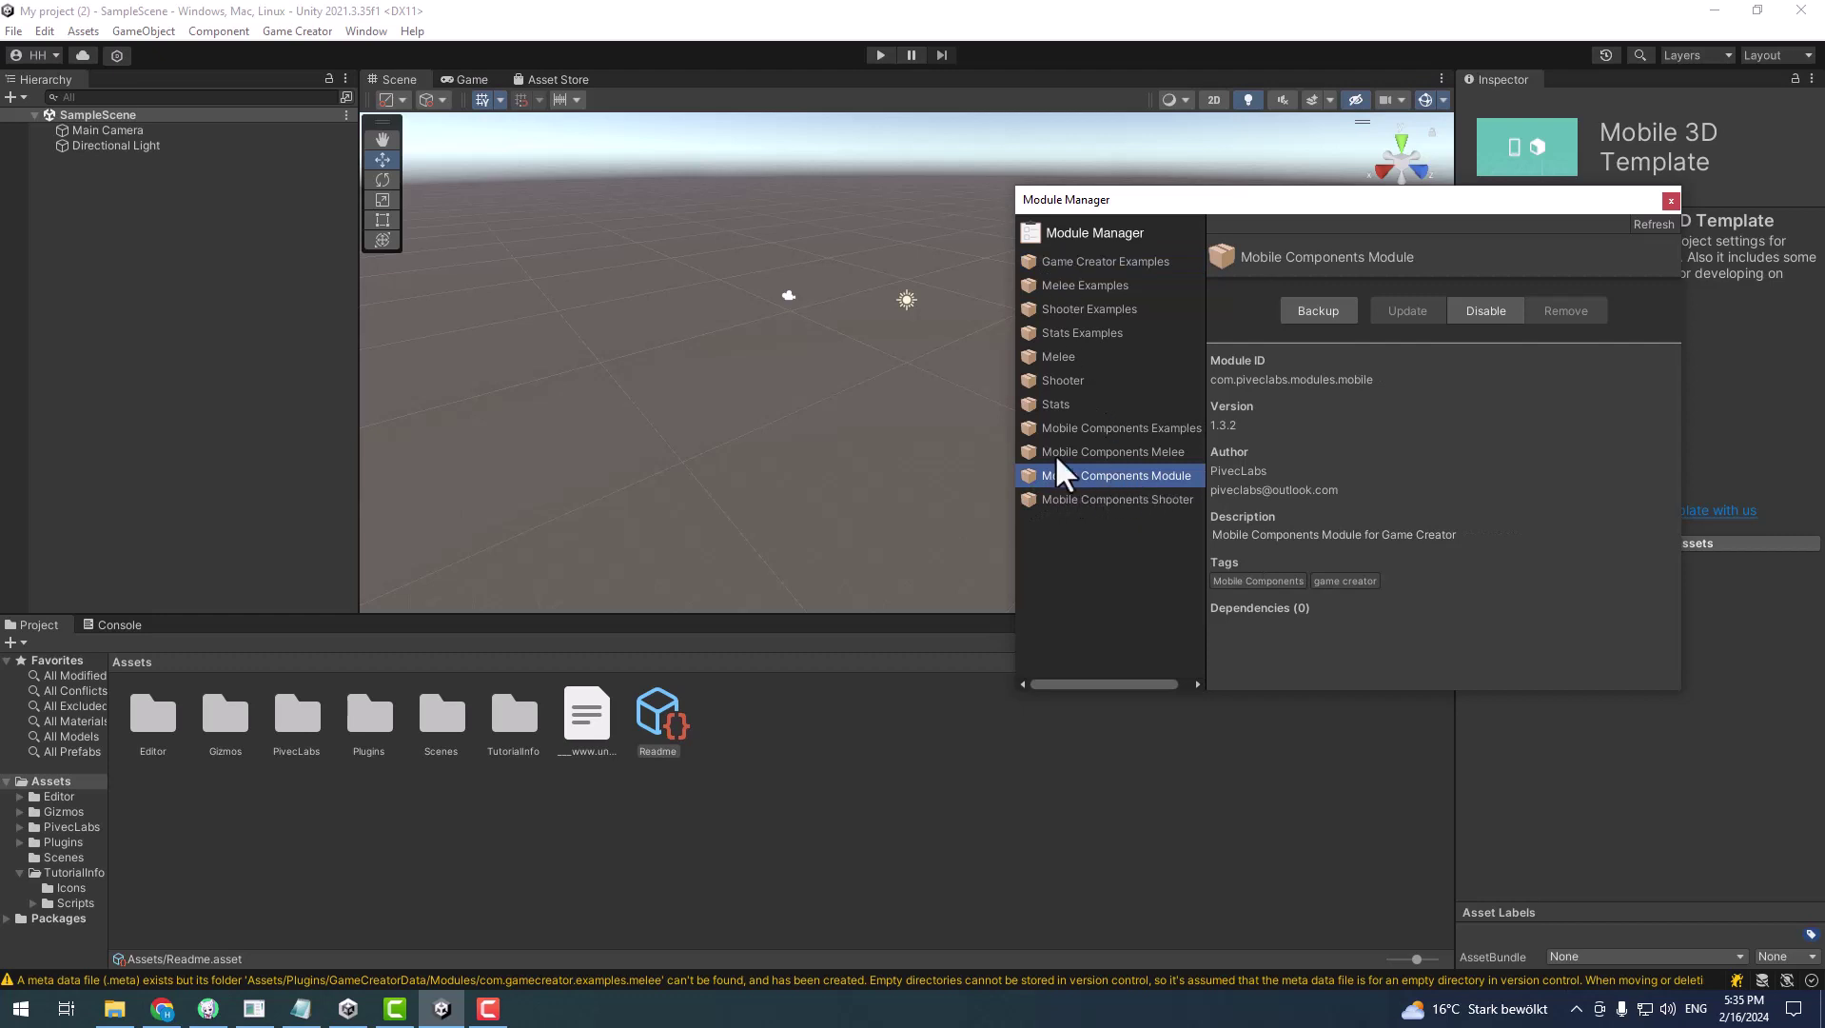
left_click(1670, 199)
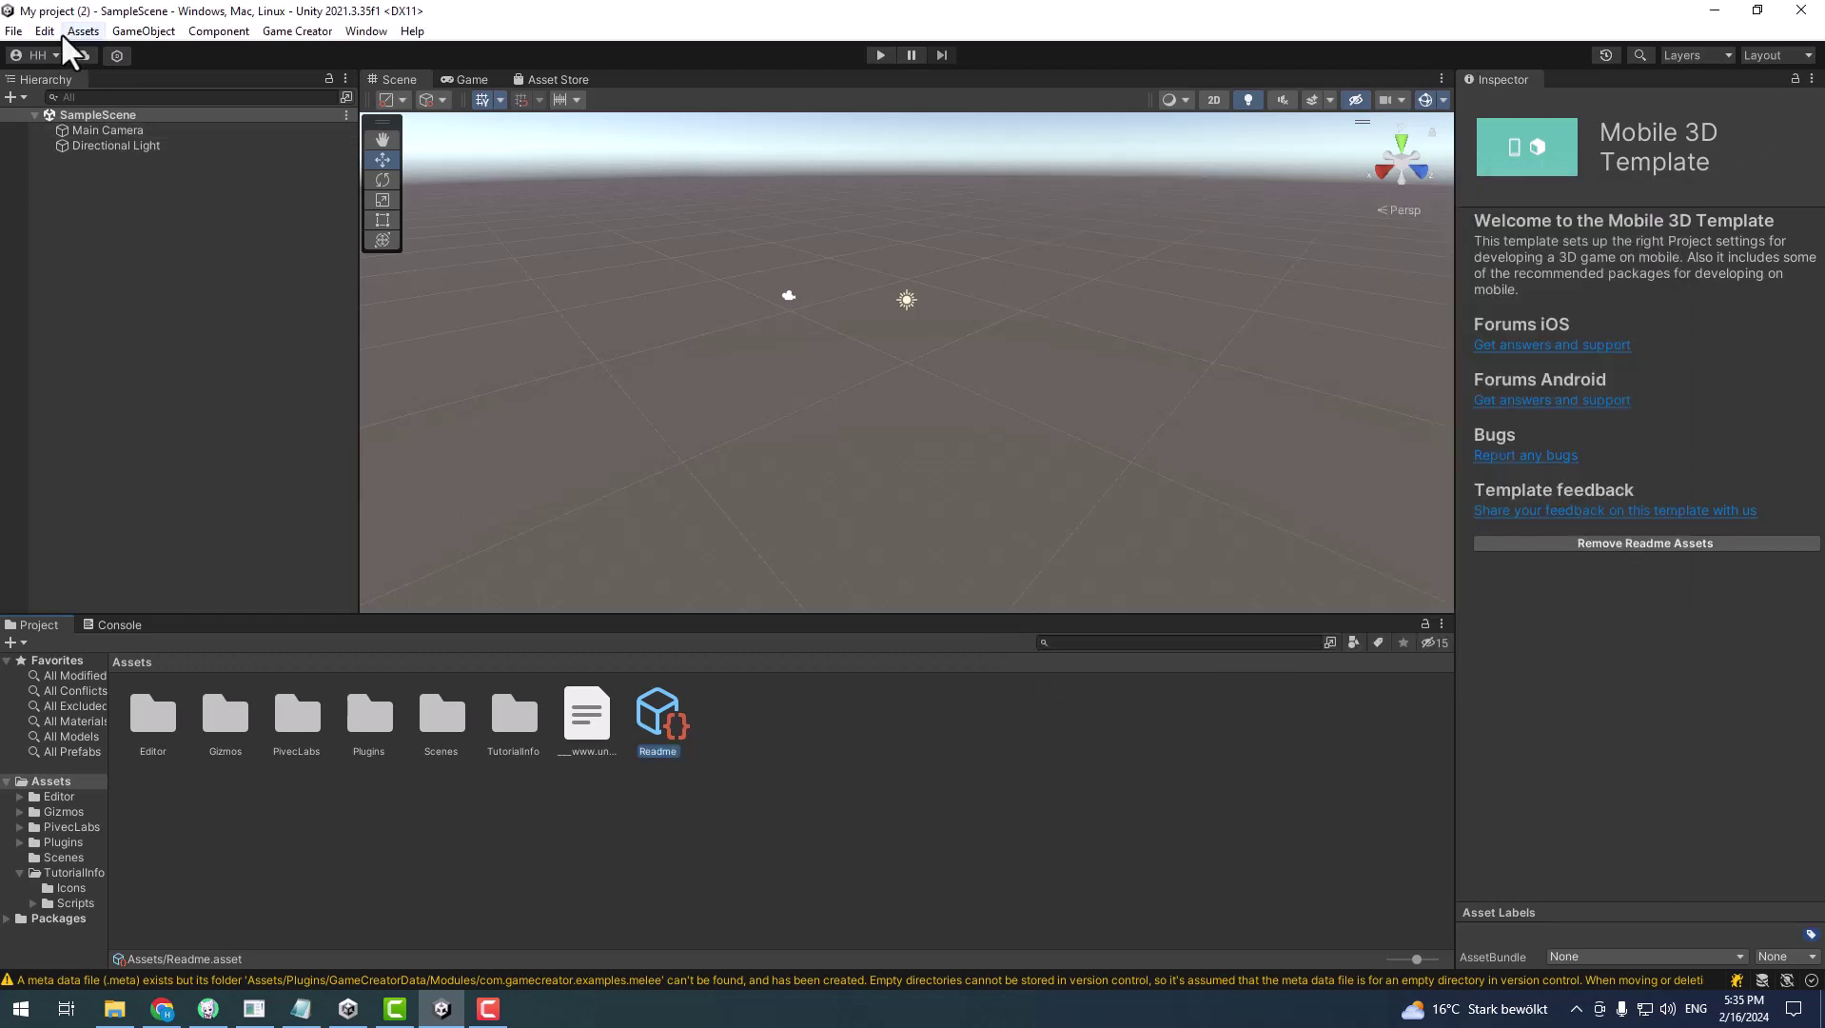
Switch the build platform to Android in Build Settings
left_click(12, 30)
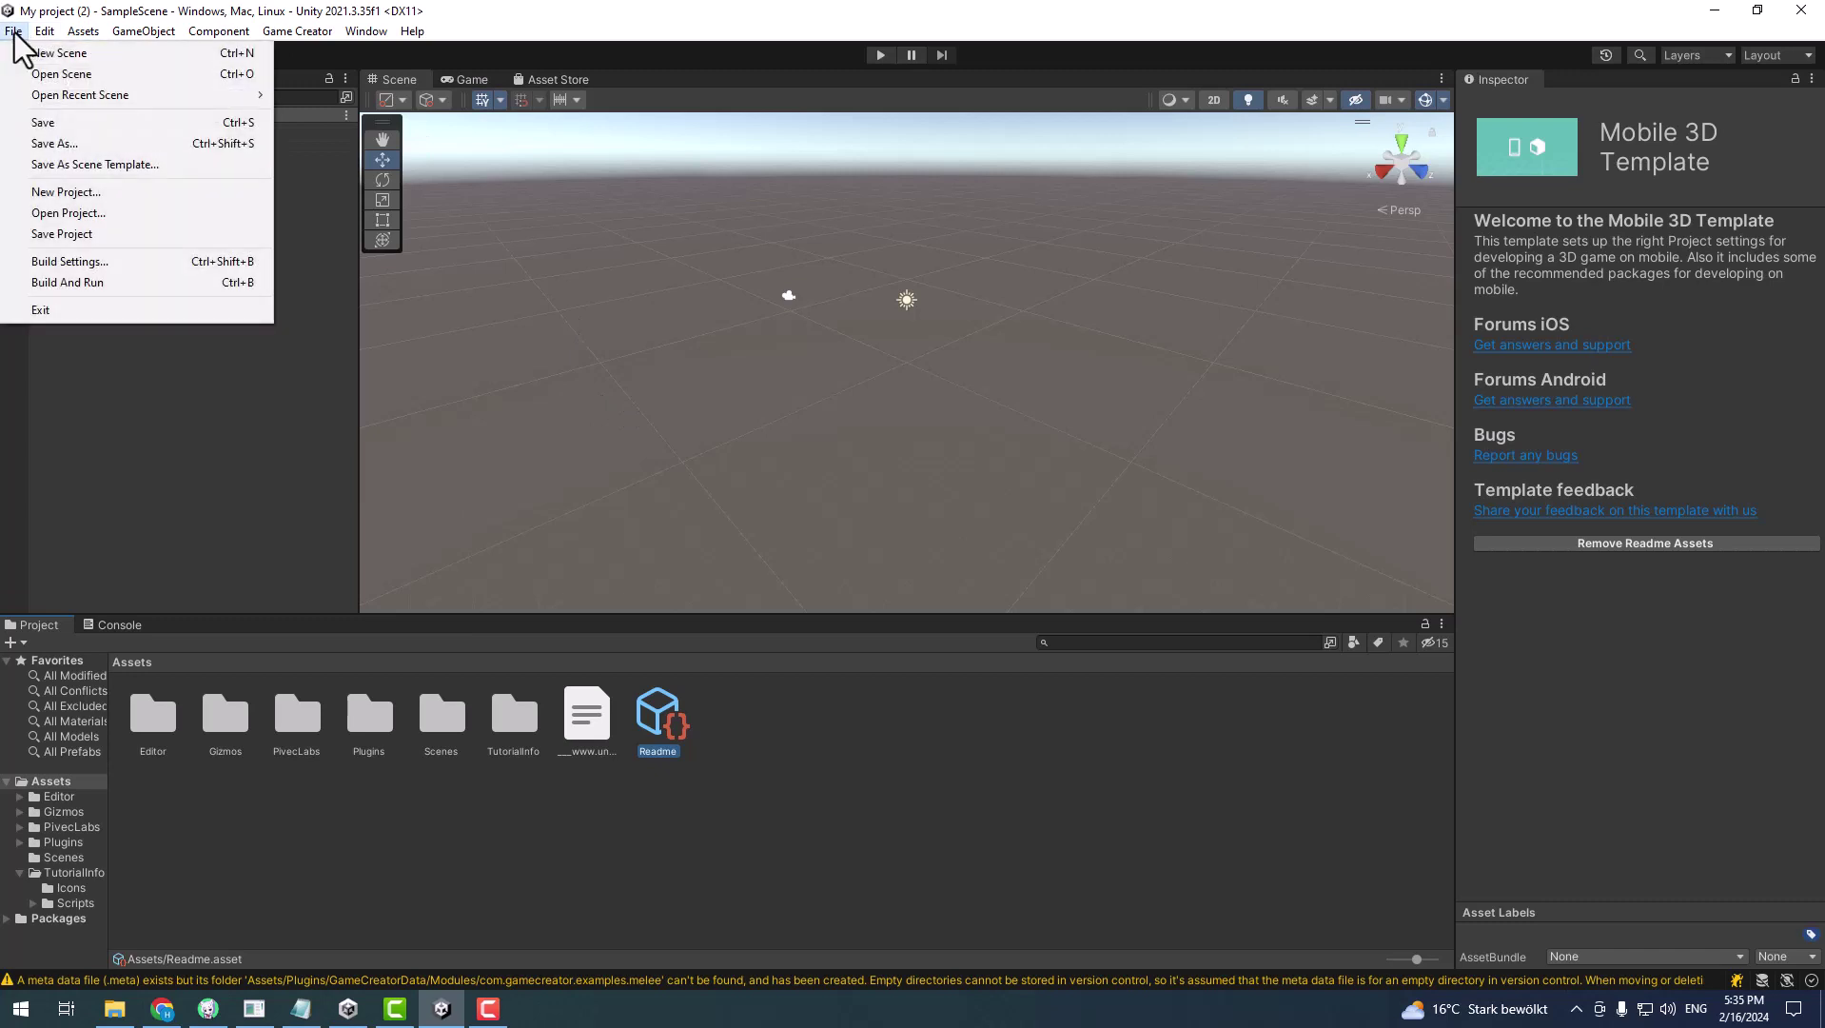
left_click(63, 261)
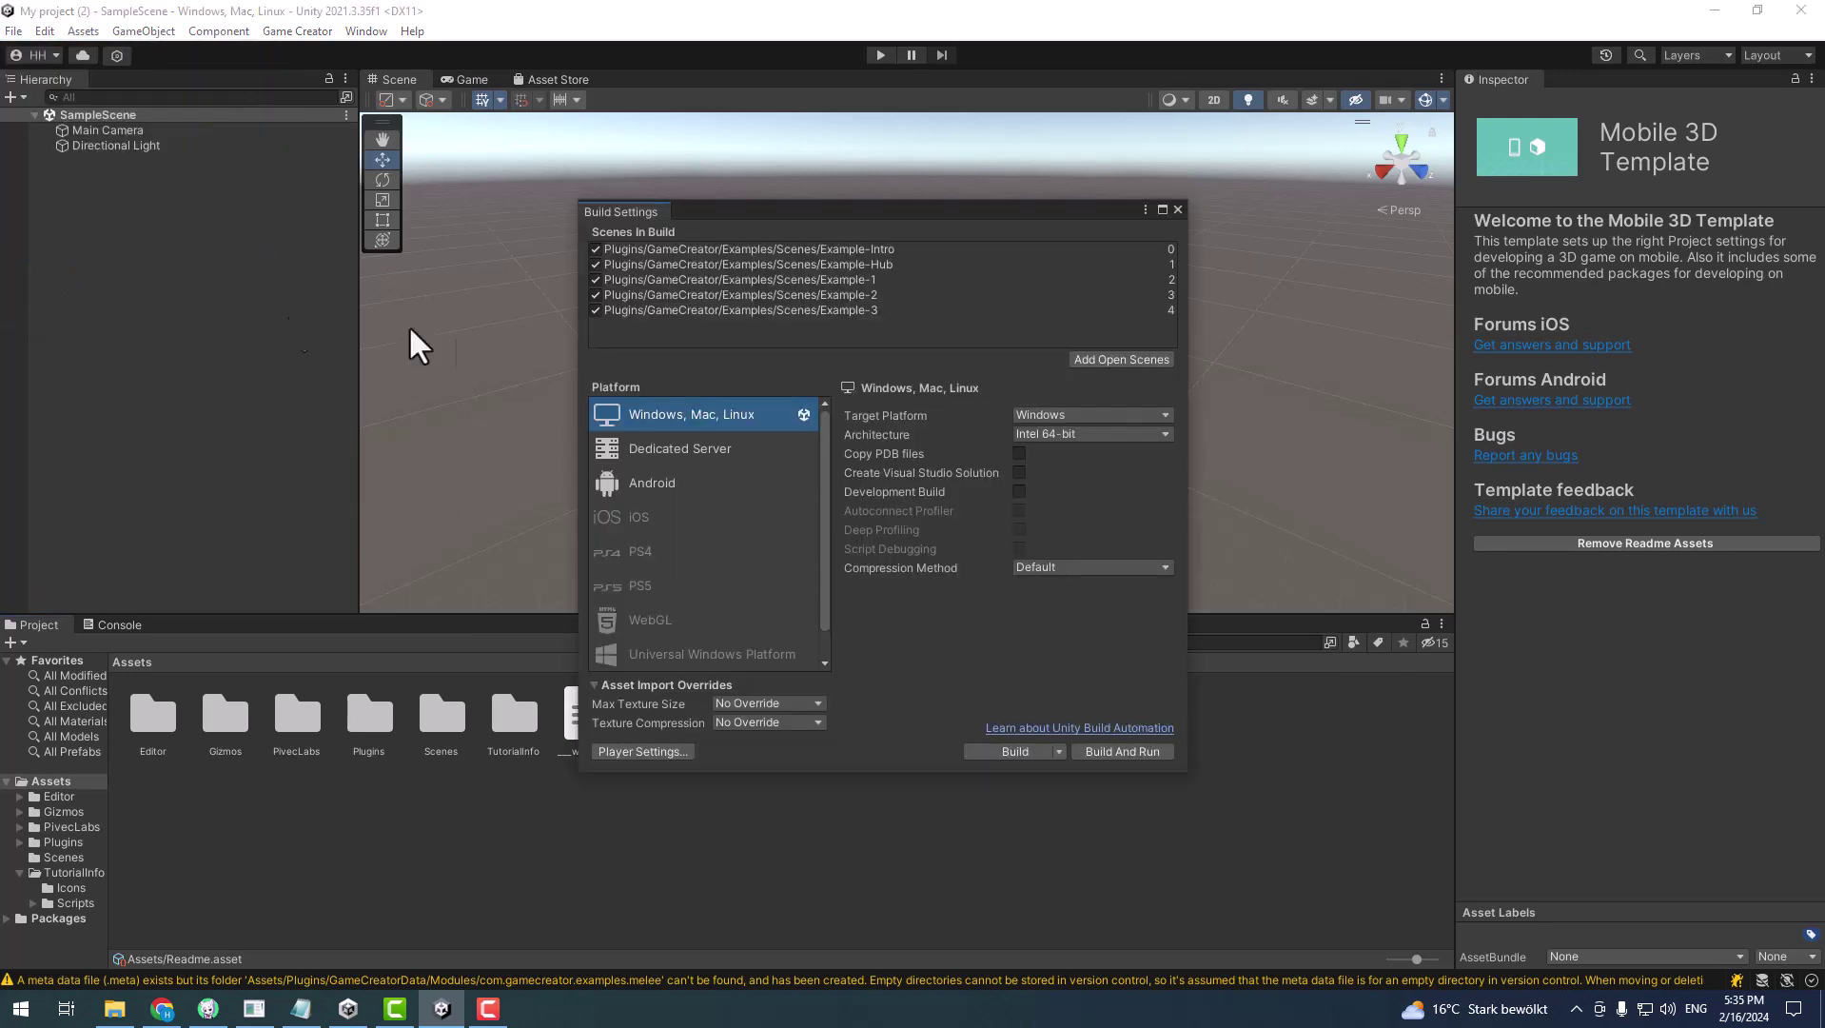
left_click(686, 478)
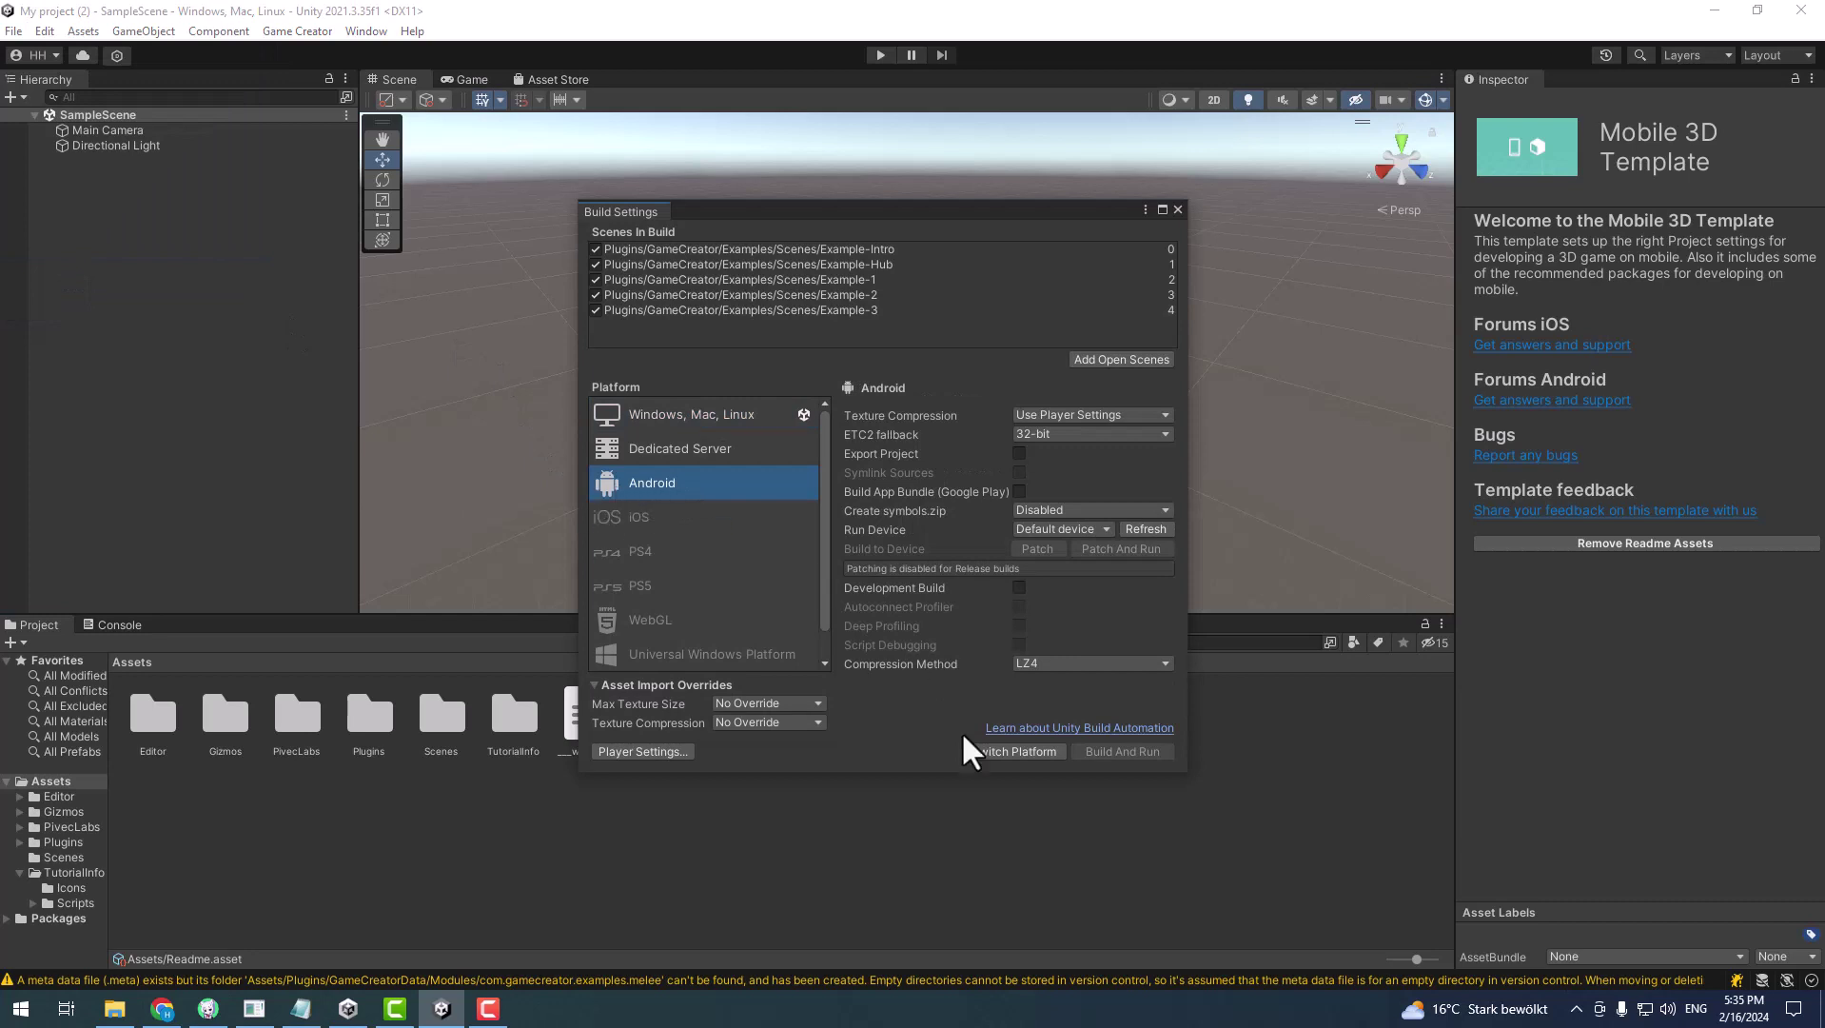
left_click(1001, 752)
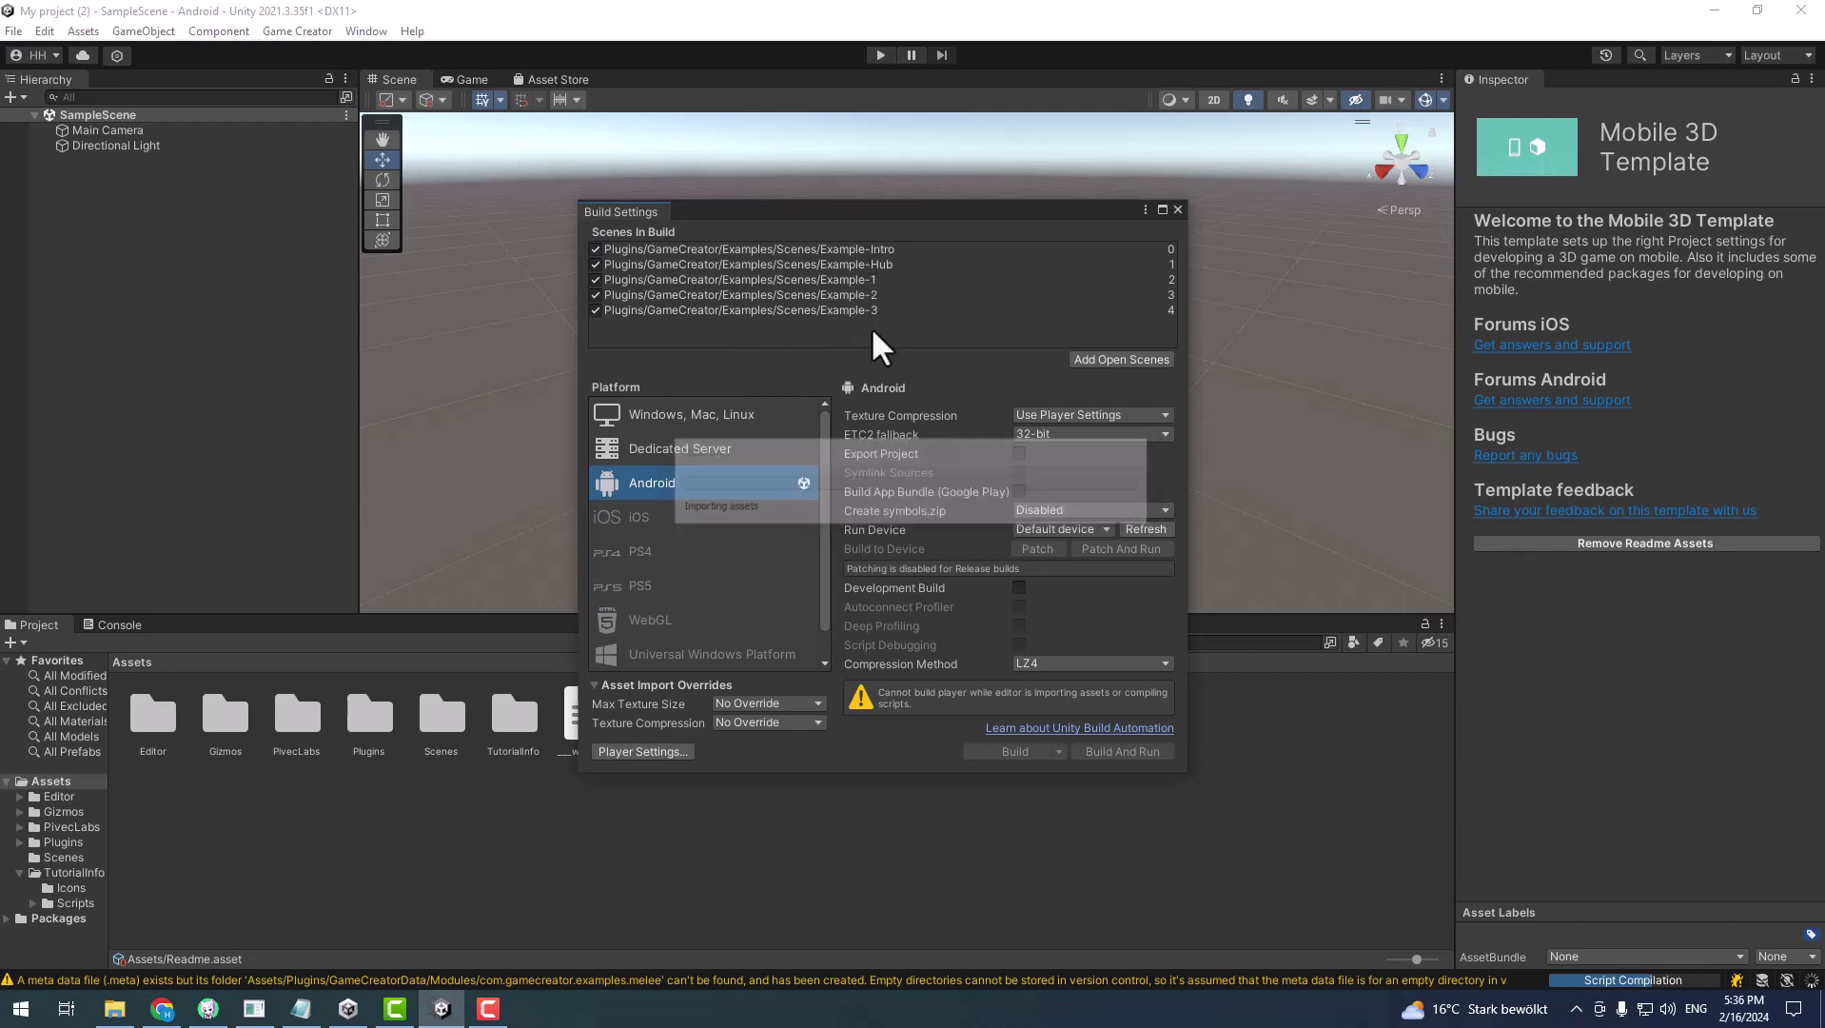
Remove the five example scenes and add Example10_Shooter as the only build scene
left_click(853, 314)
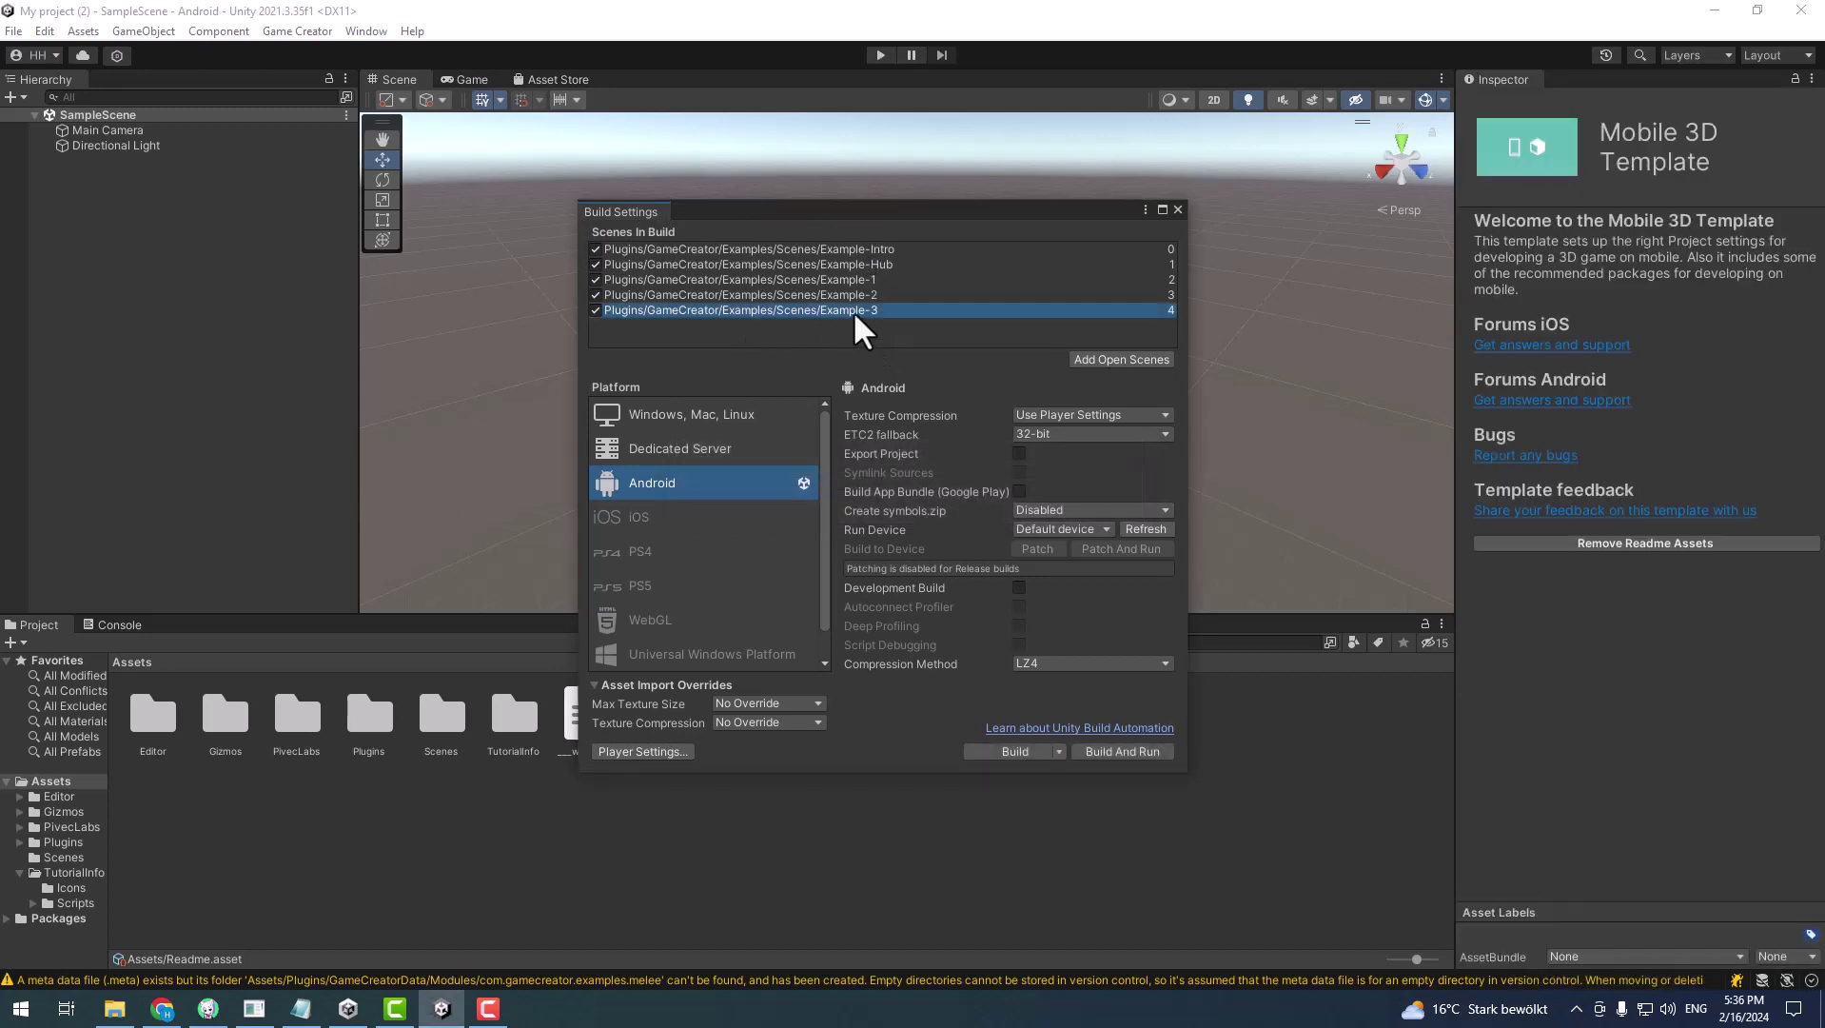
left_click(832, 251, "shift")
right_click(832, 253)
left_click(927, 265)
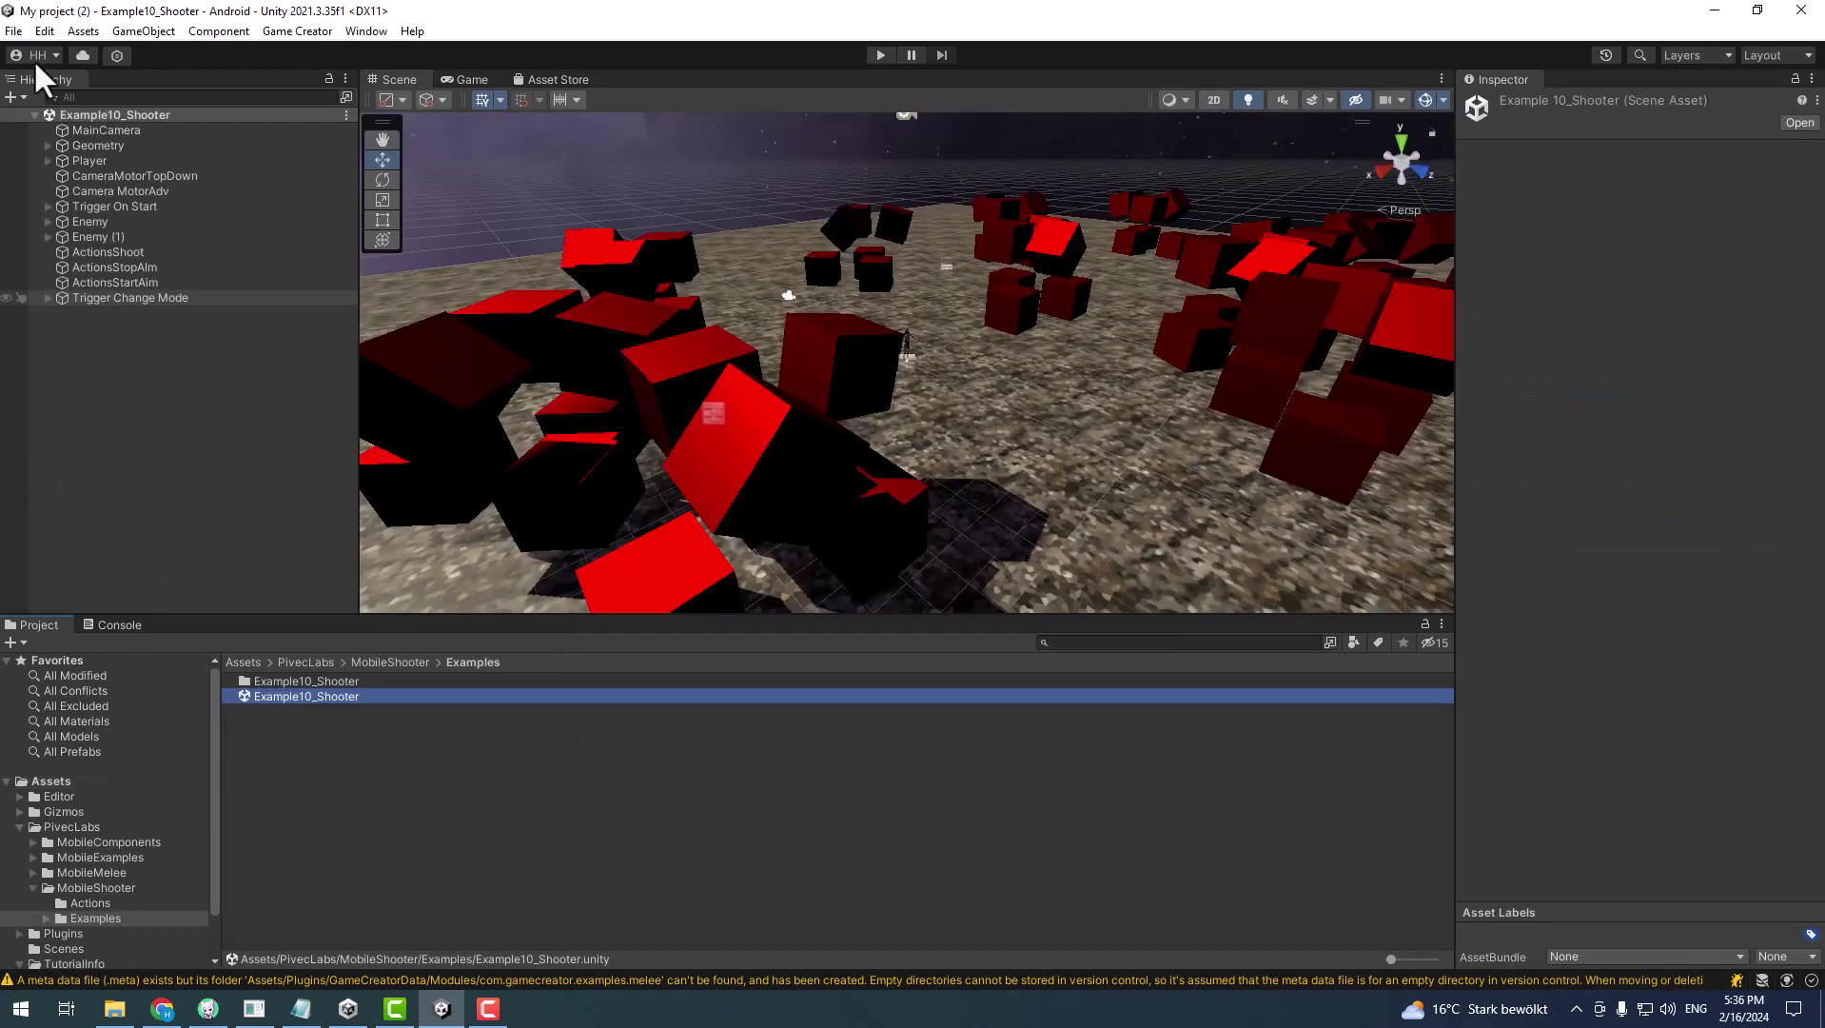
left_click(13, 31)
left_click(59, 261)
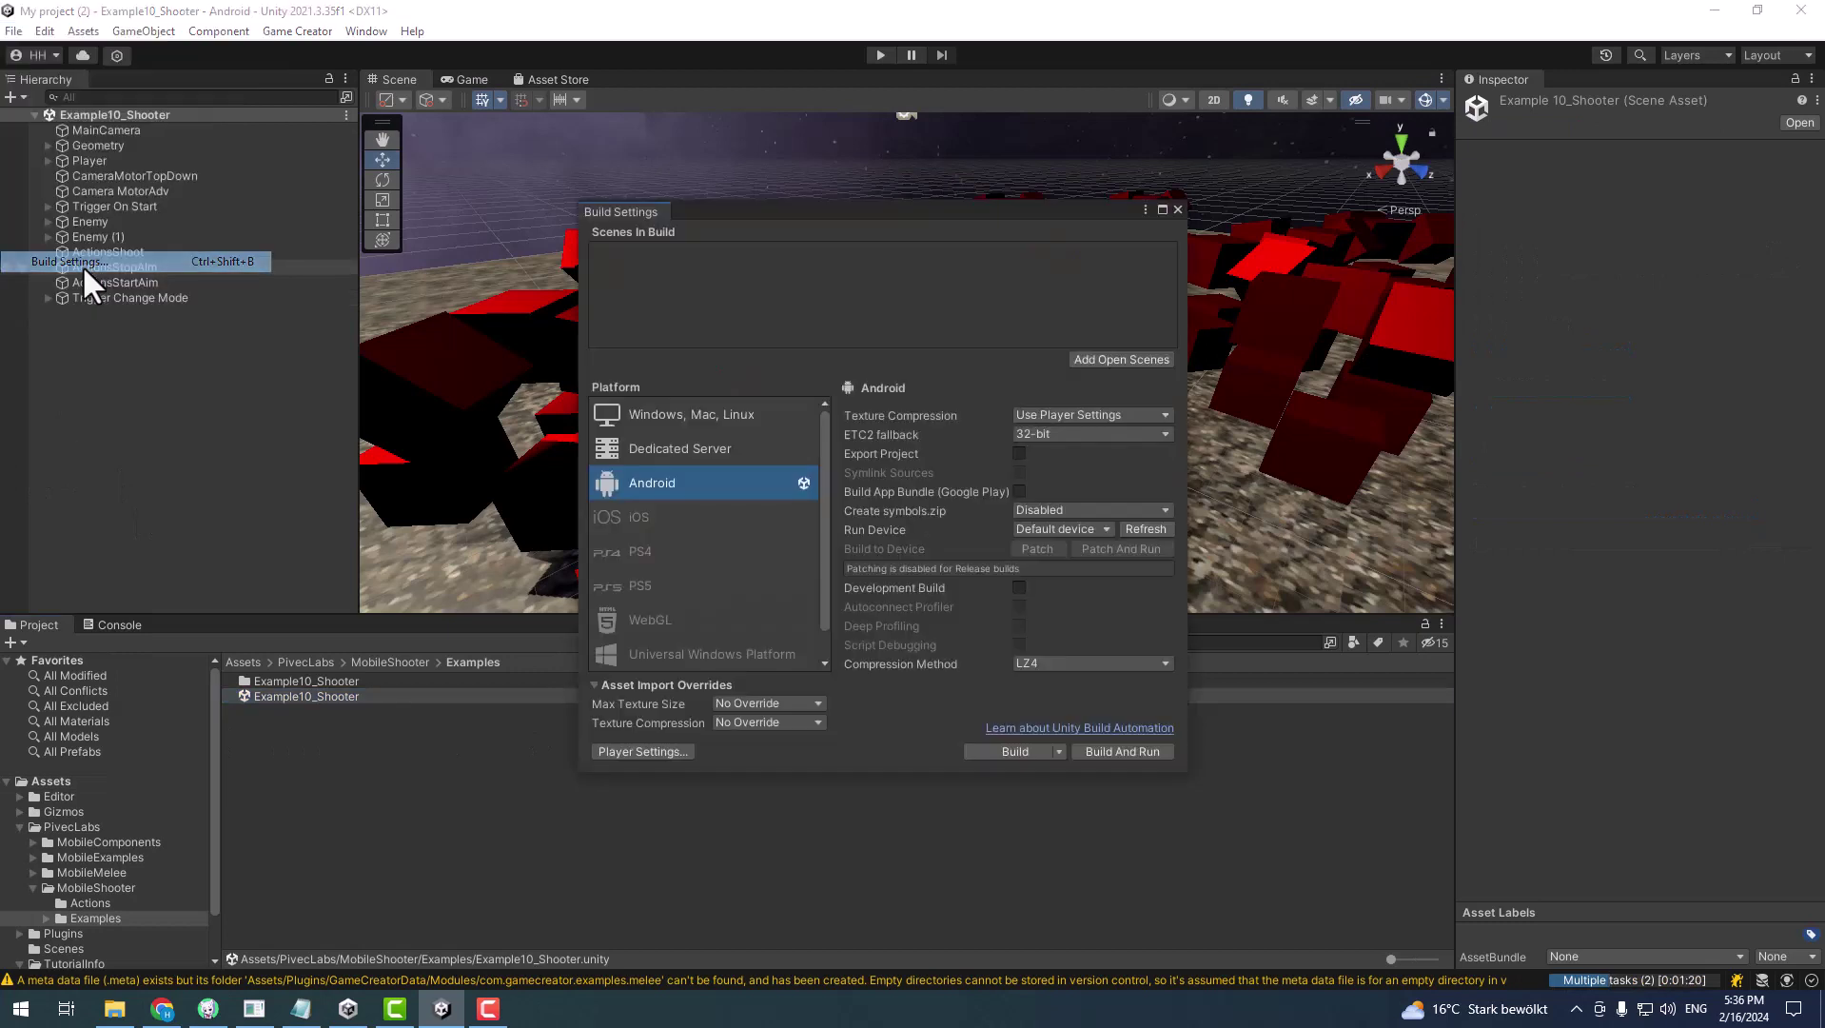
mouse_move(285, 697)
left_mouse_down()
mouse_move(995, 200)
mouse_move(904, 276)
left_mouse_up()
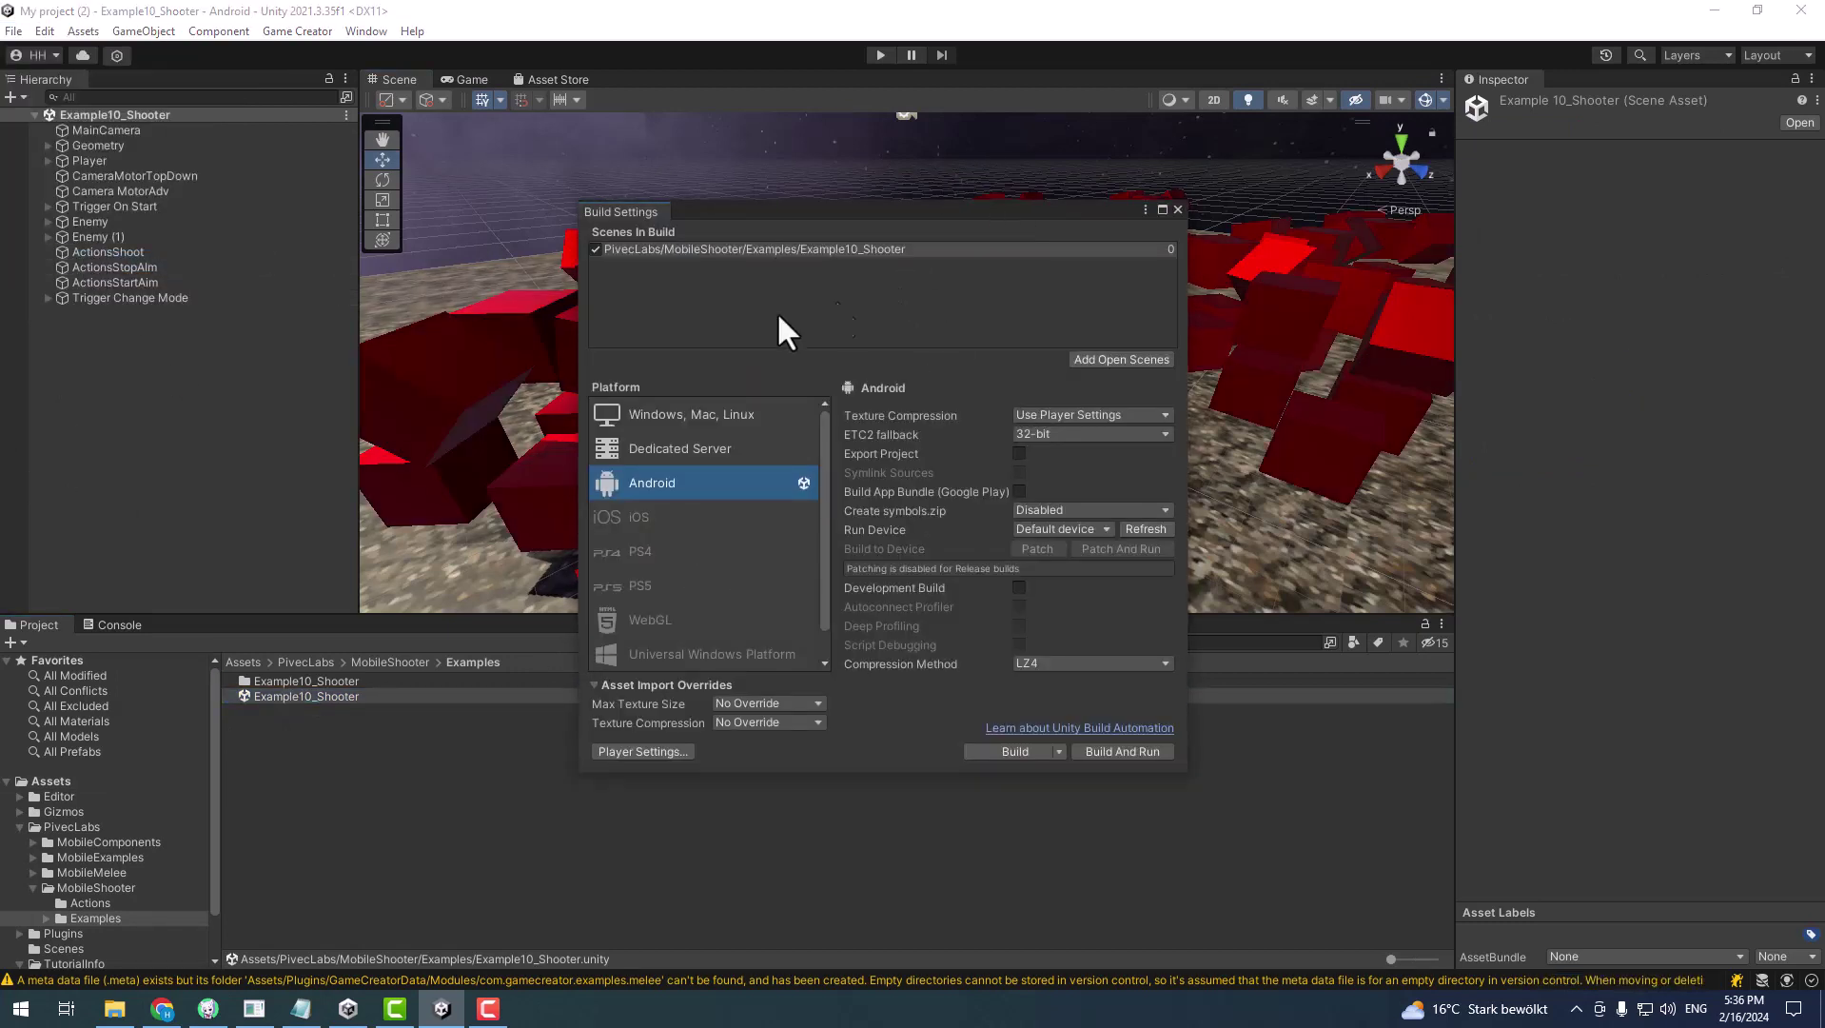
left_click(1178, 209)
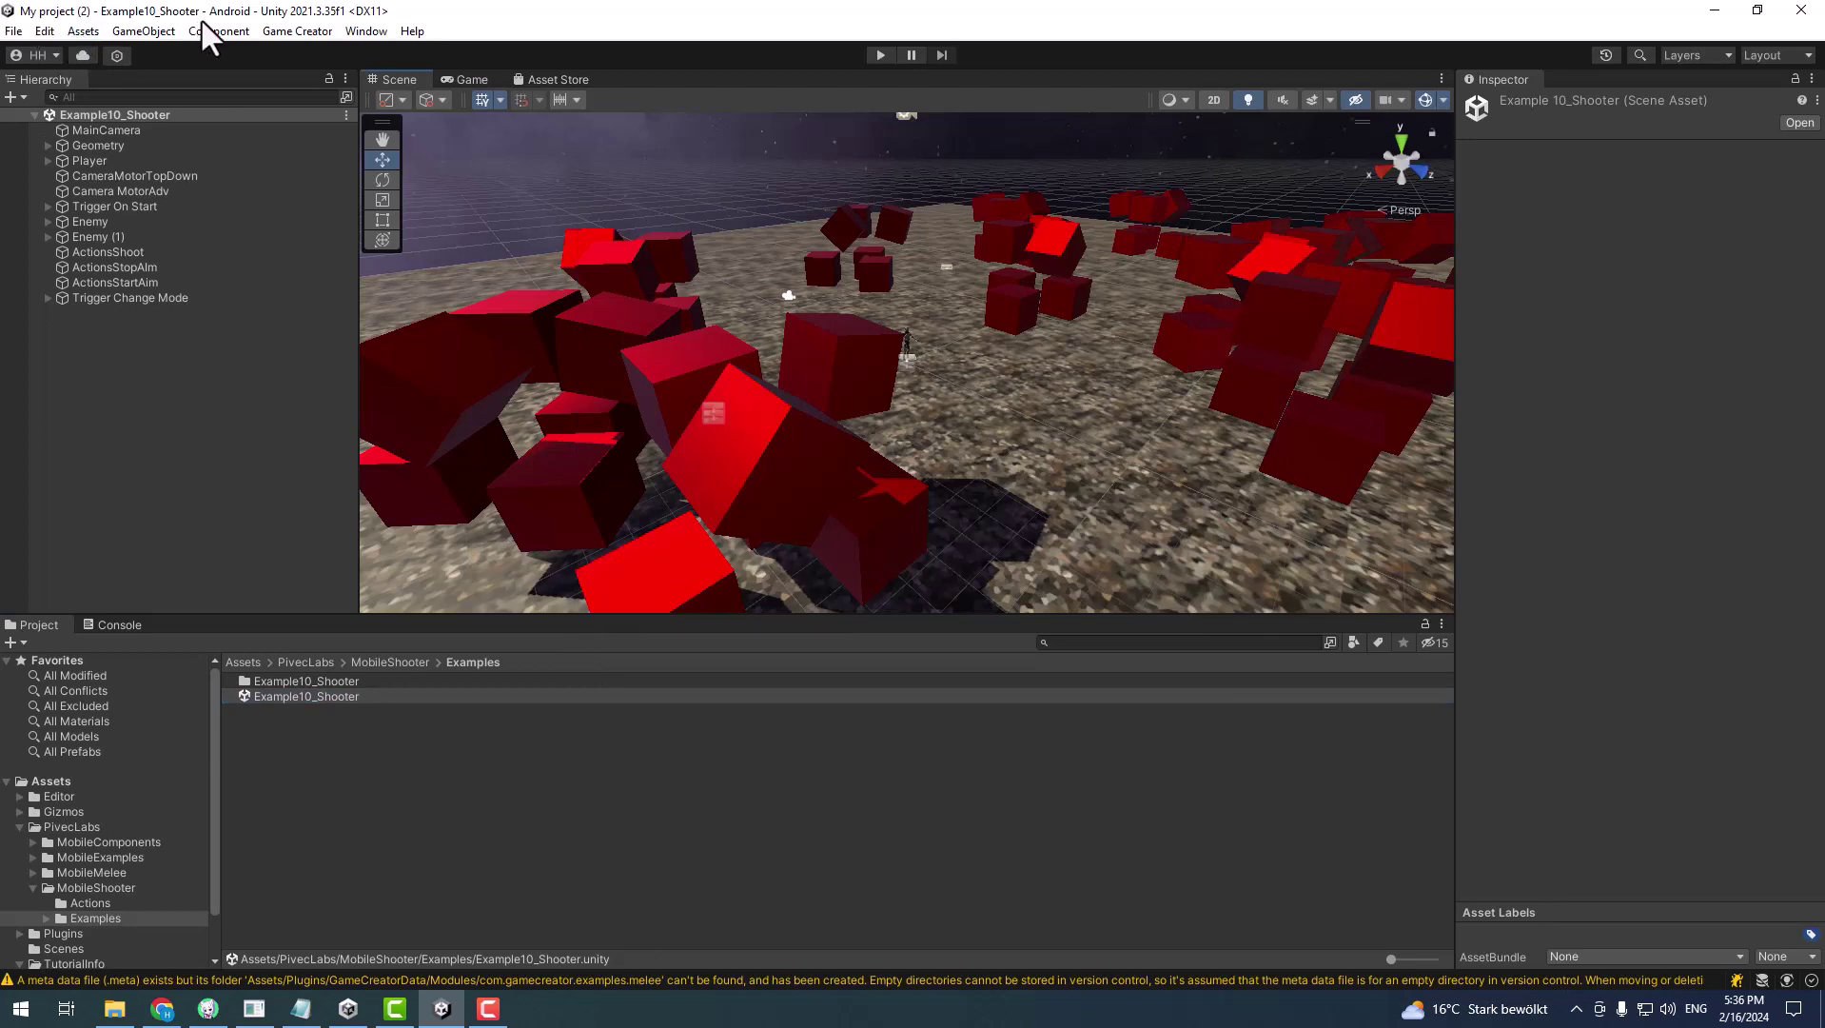
Preview the game in the Simulator on an iPad in landscape orientation
left_click(469, 79)
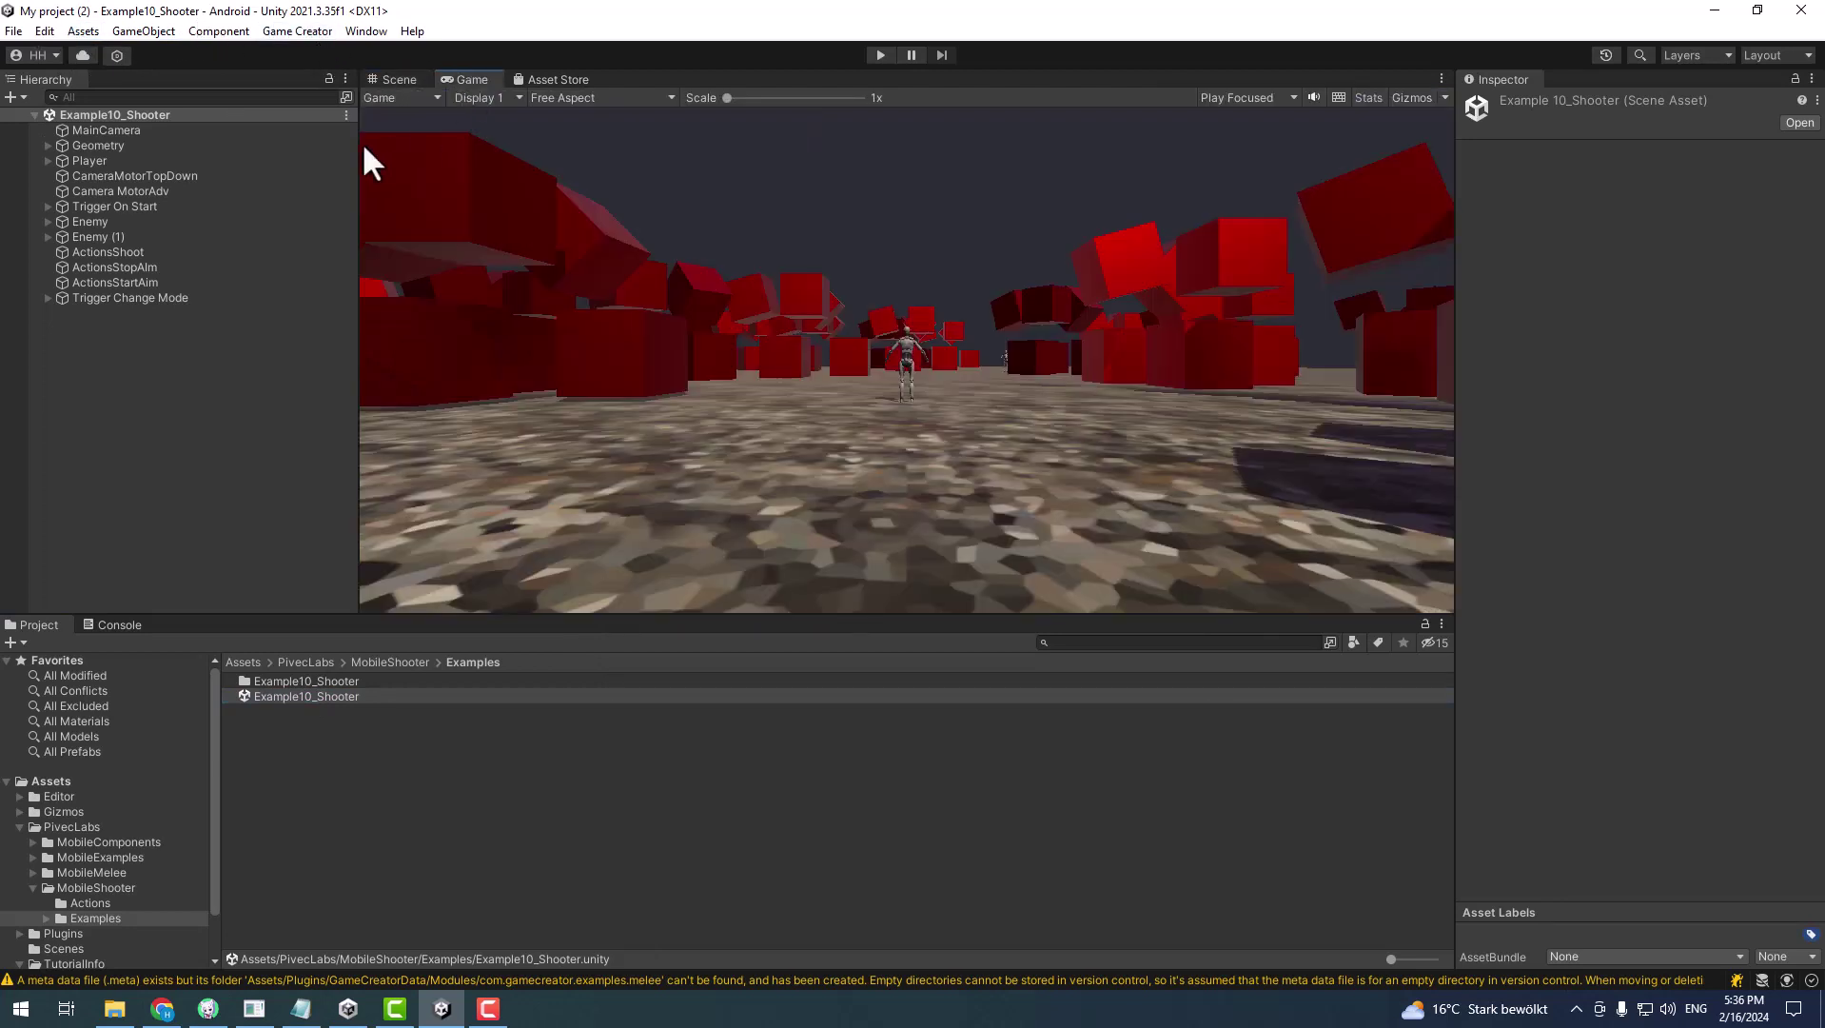
left_click(405, 97)
left_click(418, 139)
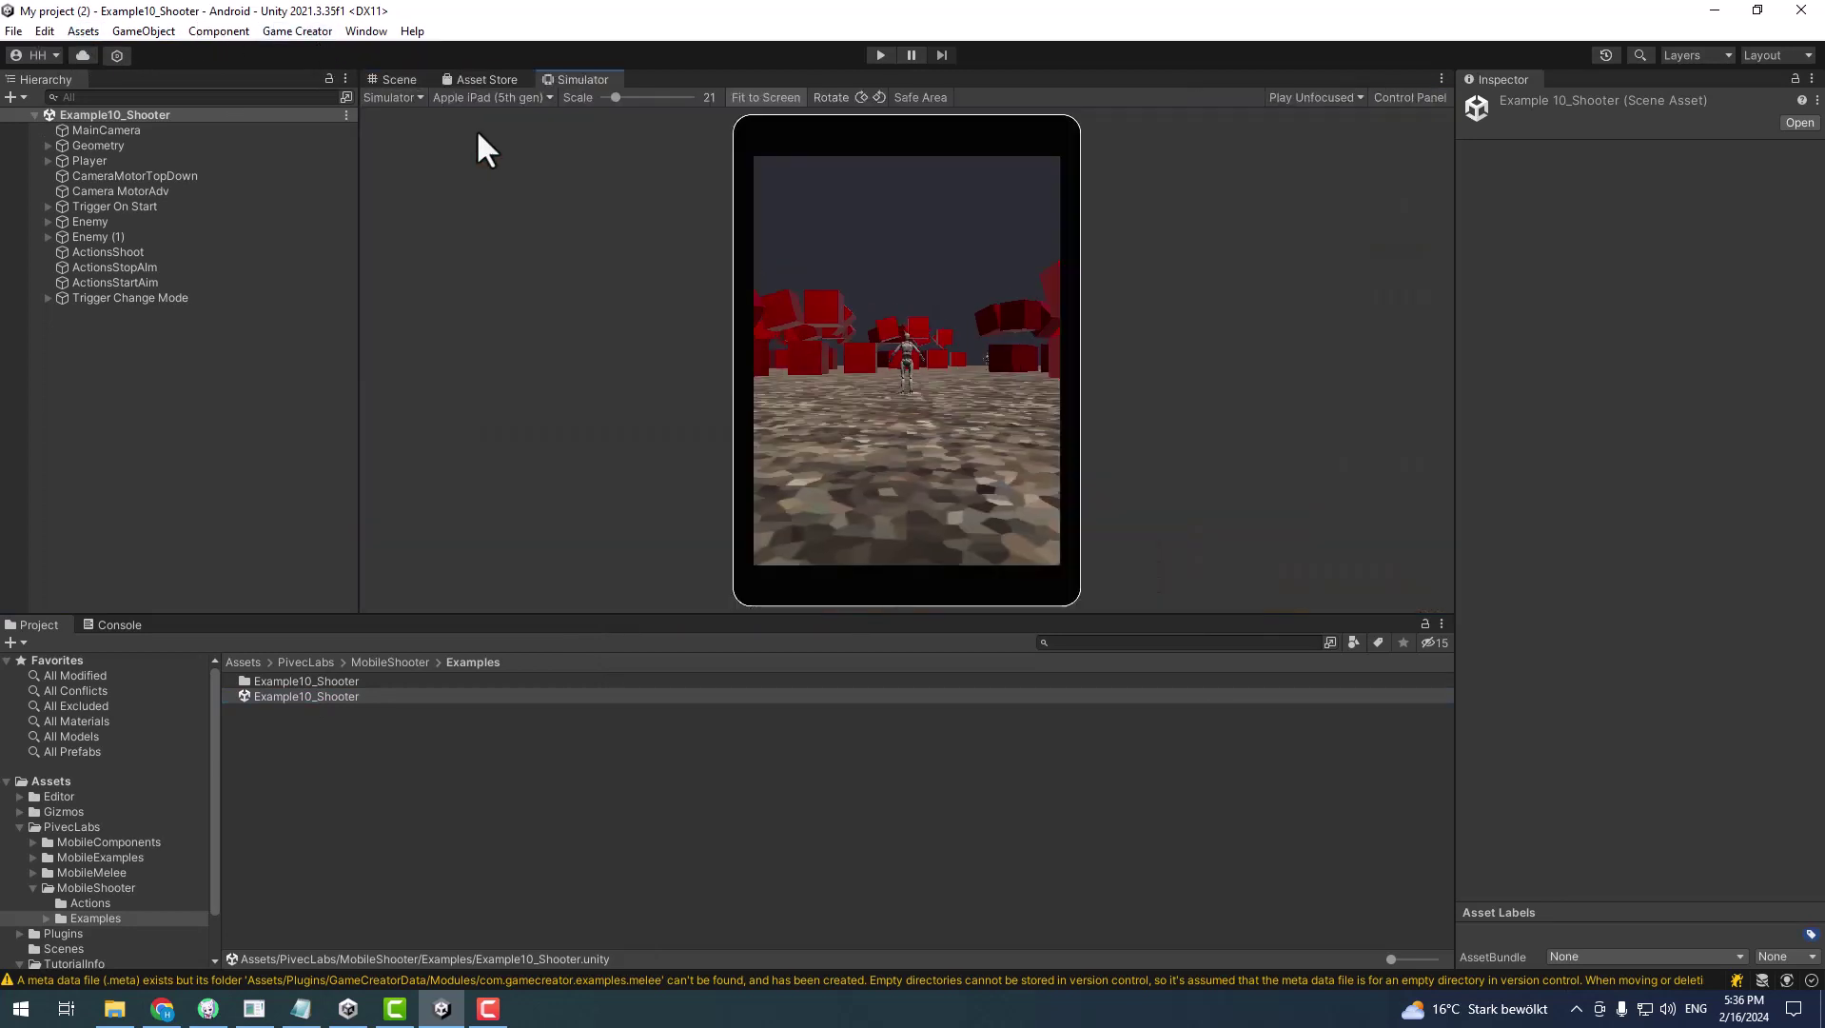
left_click(859, 97)
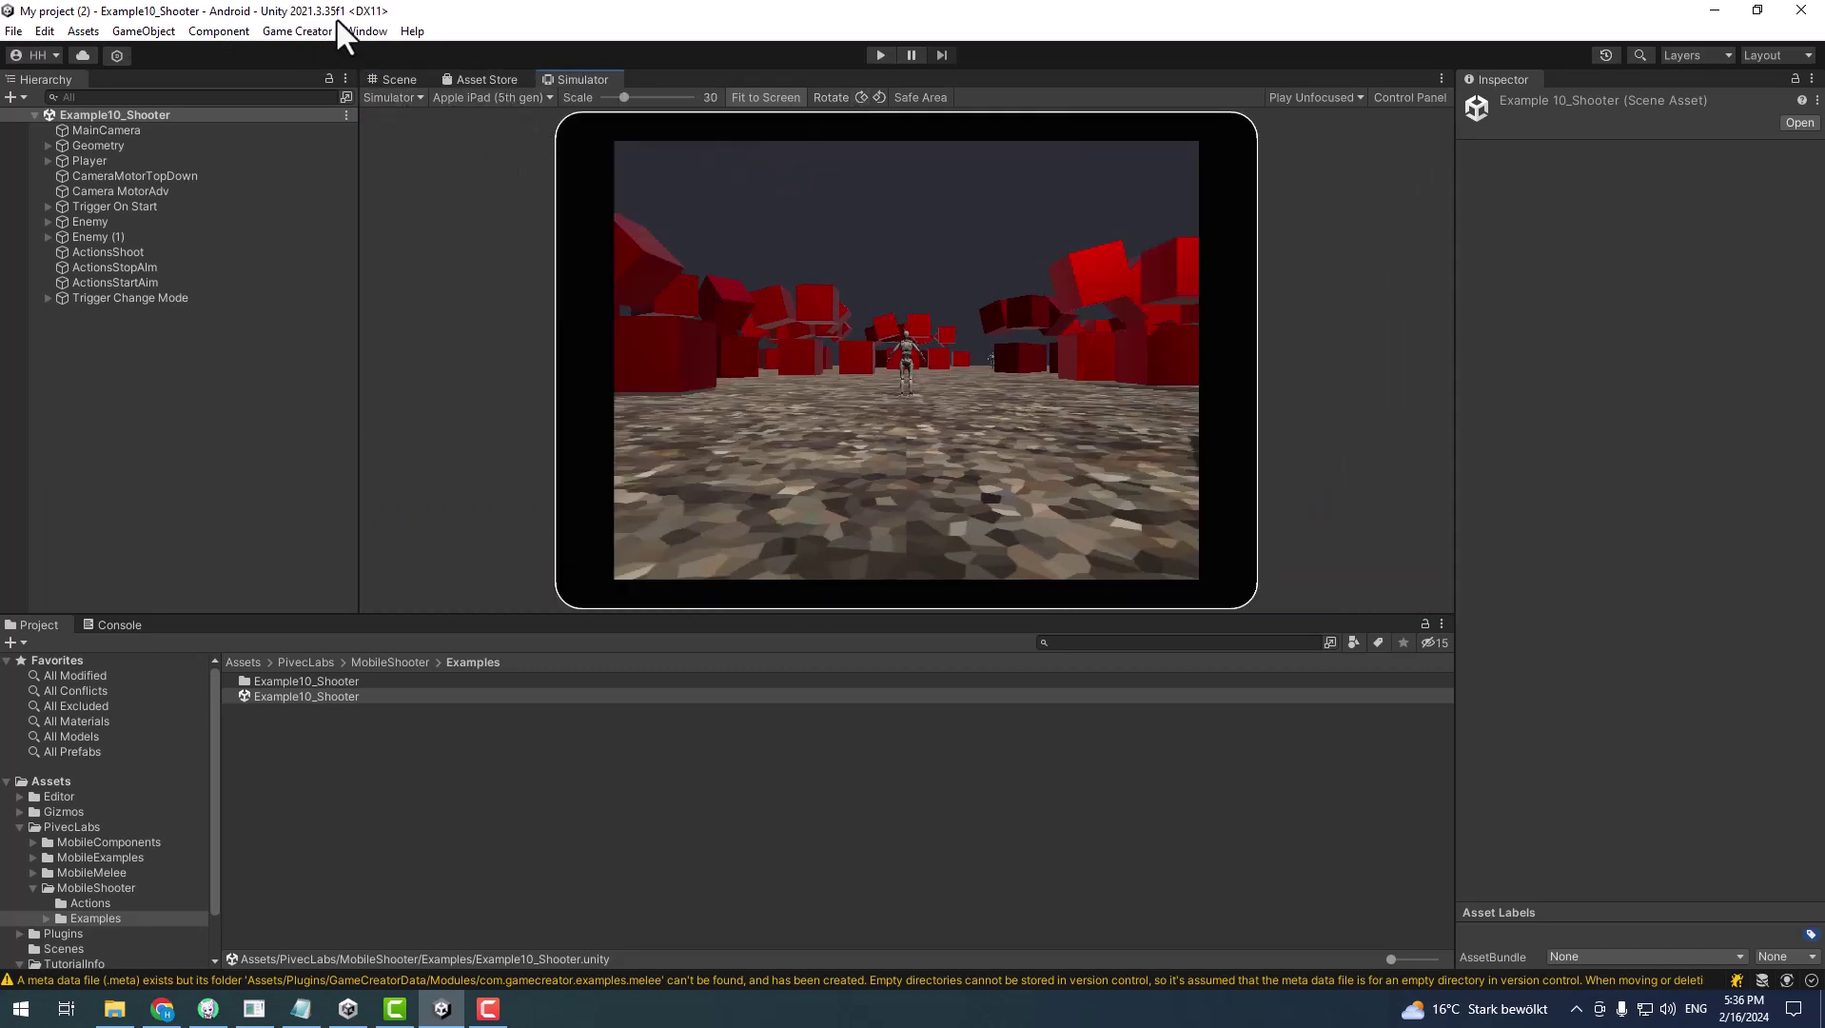
Search the Unity Registry in Package Manager for 'device simulator', then close it
left_click(365, 30)
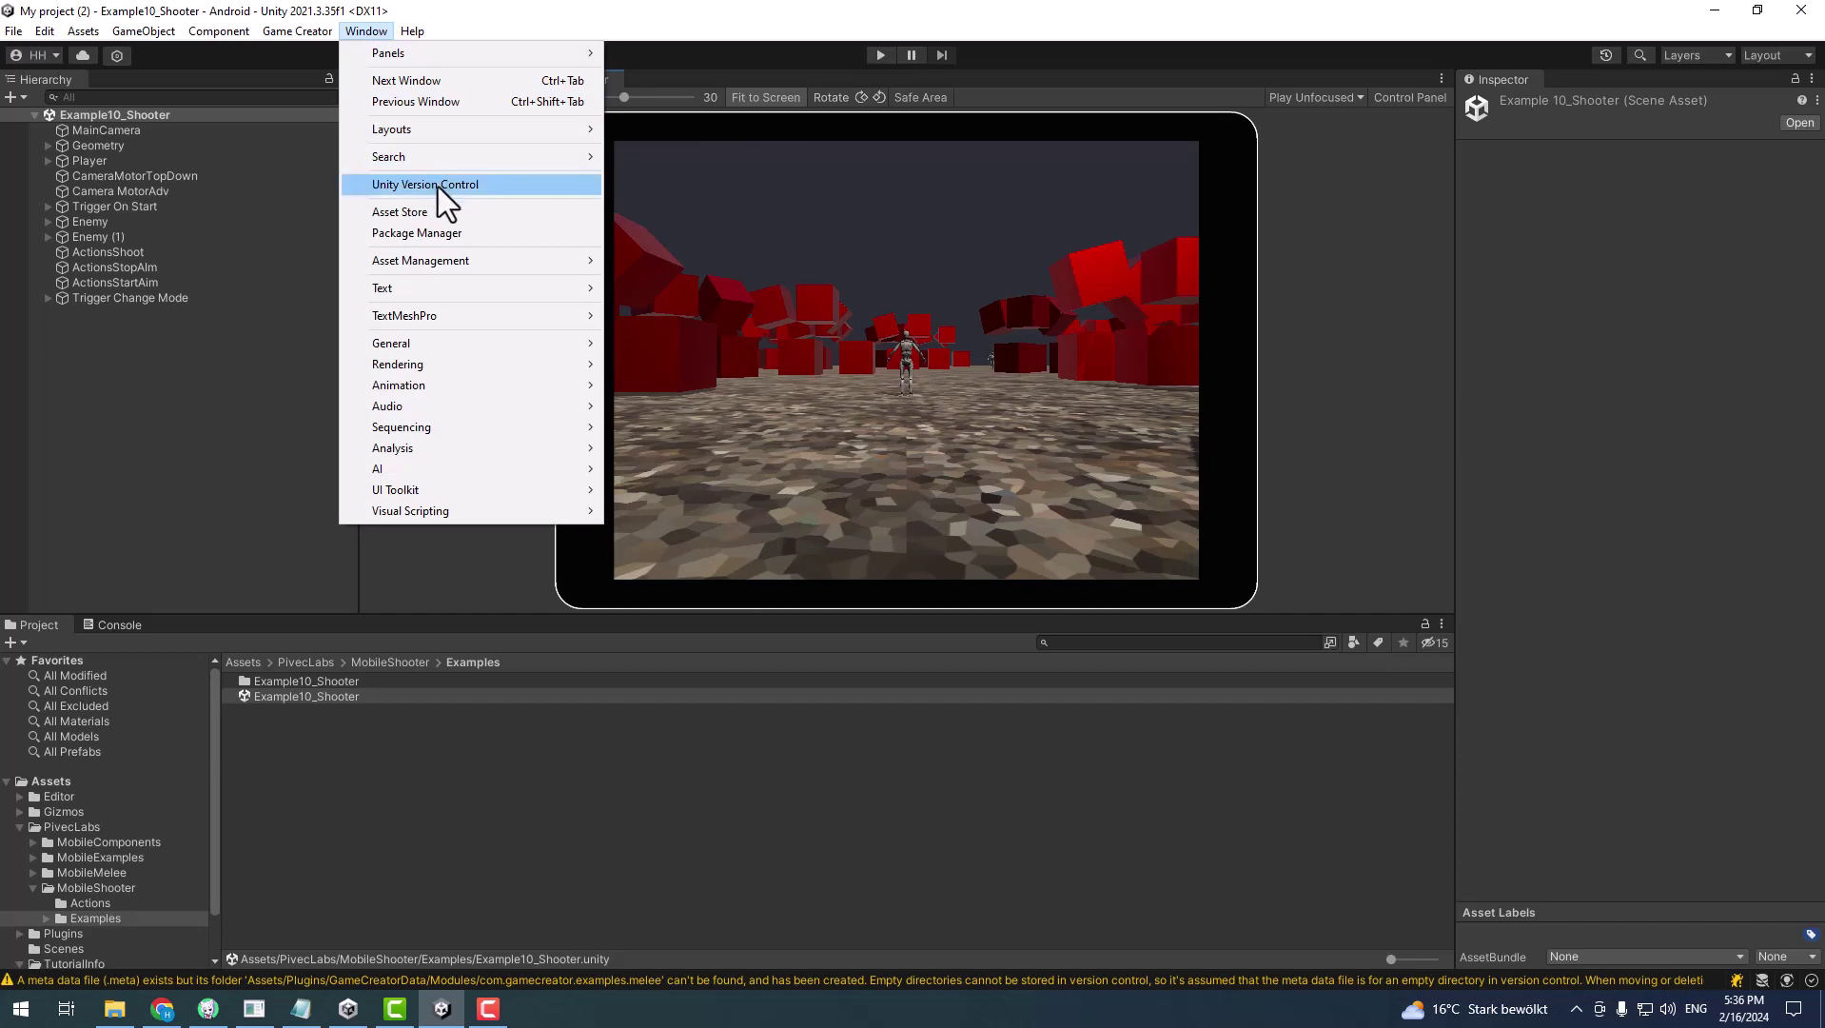
left_click(456, 238)
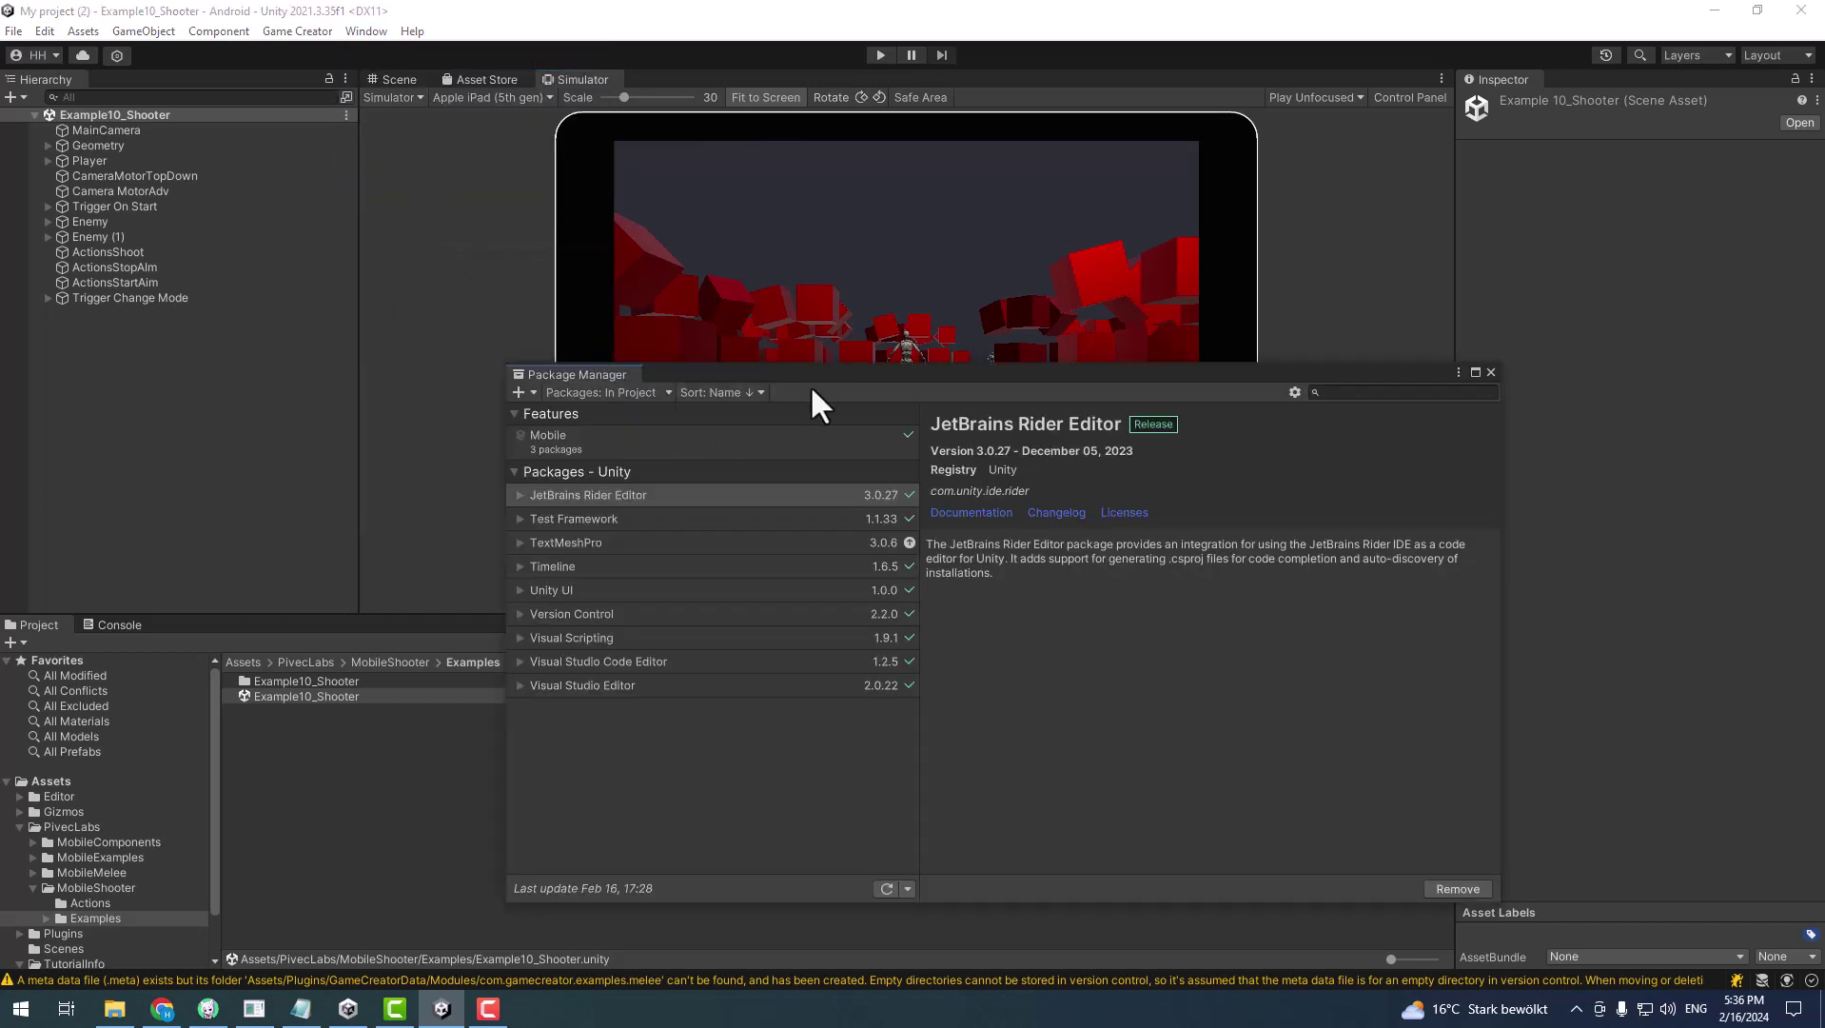
left_click(643, 392)
left_click(641, 411)
left_click(1365, 392)
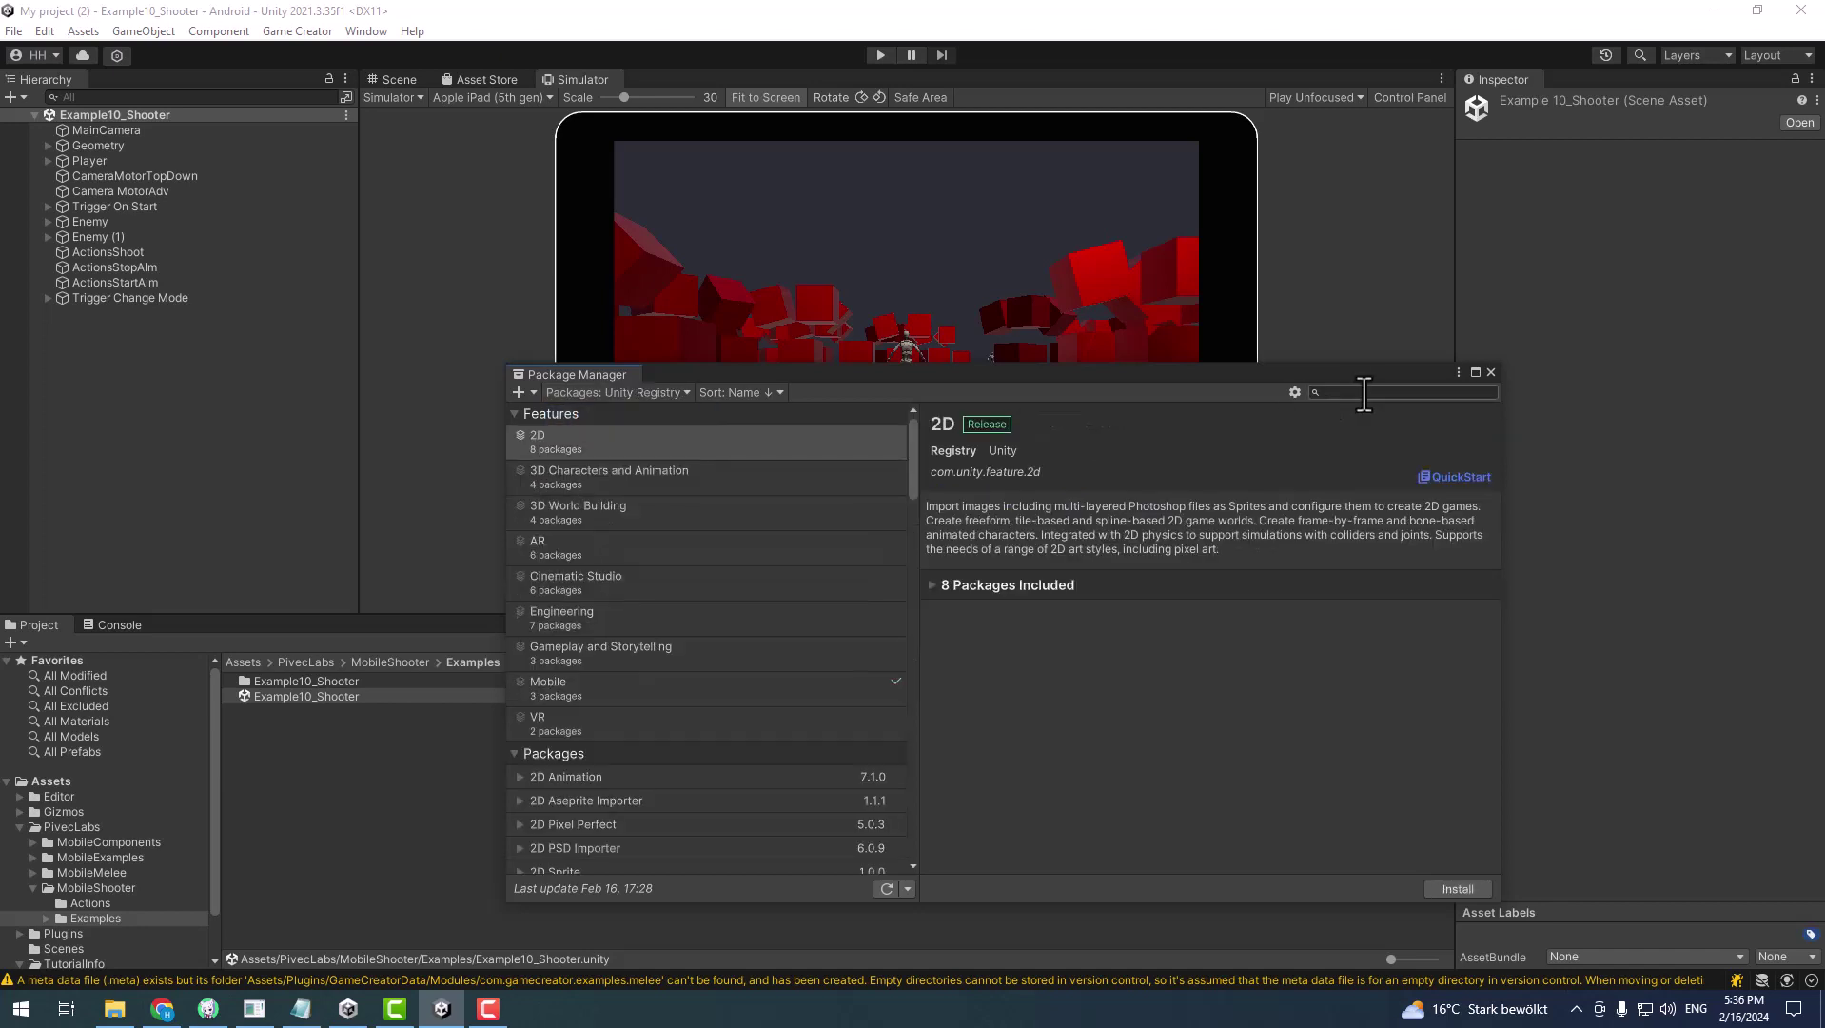
type("device simulator")
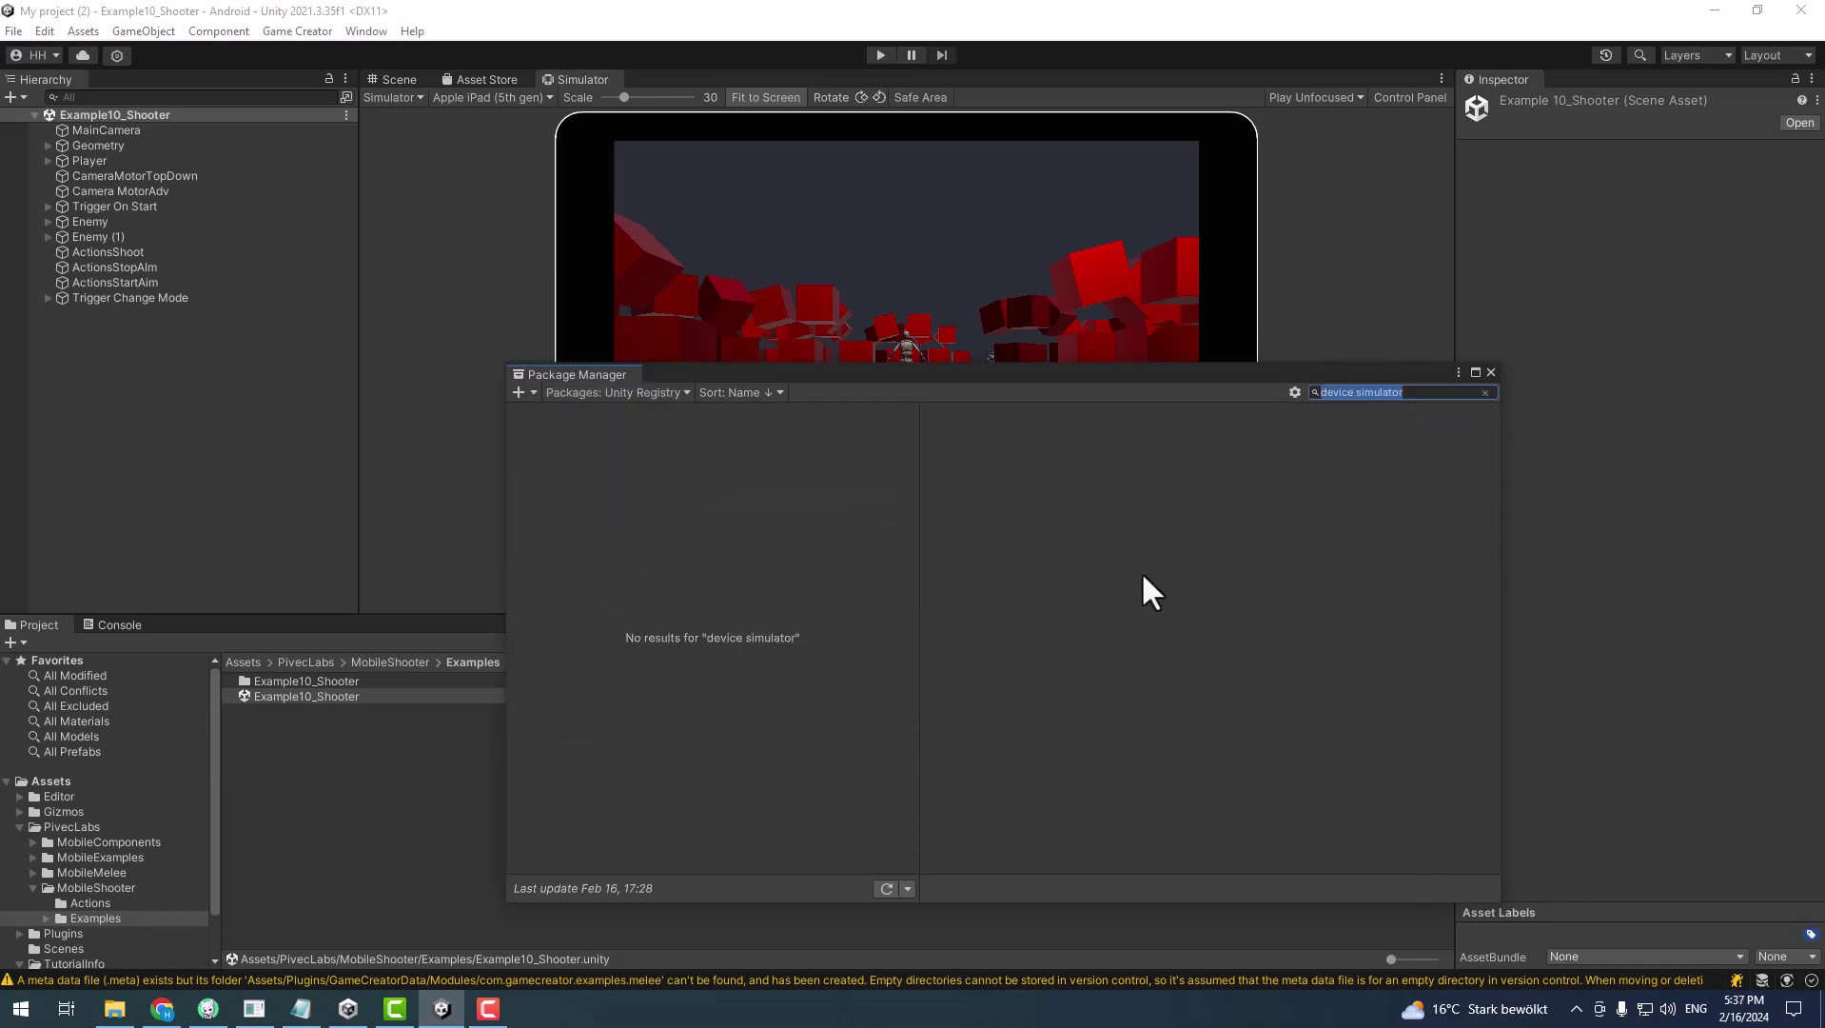
left_click(1490, 373)
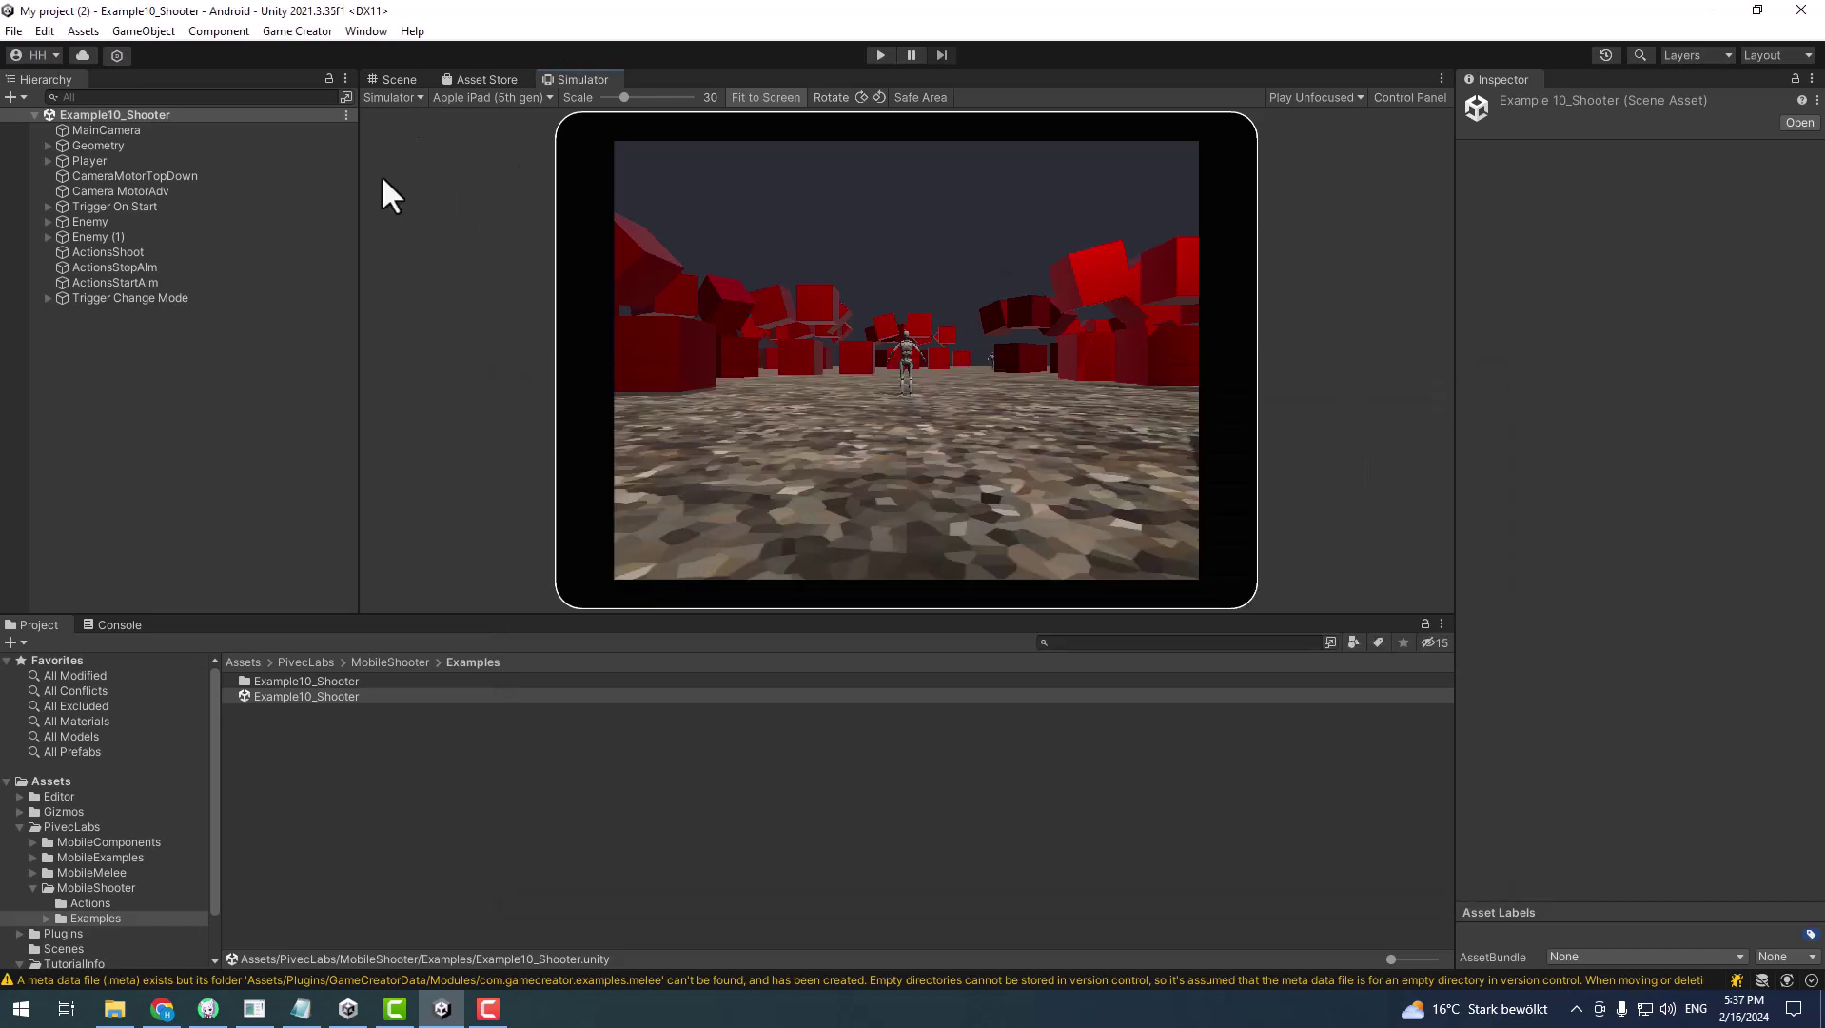
Check the simulated device list, keeping Apple iPad (5th gen)
left_click(385, 97)
left_click(493, 97)
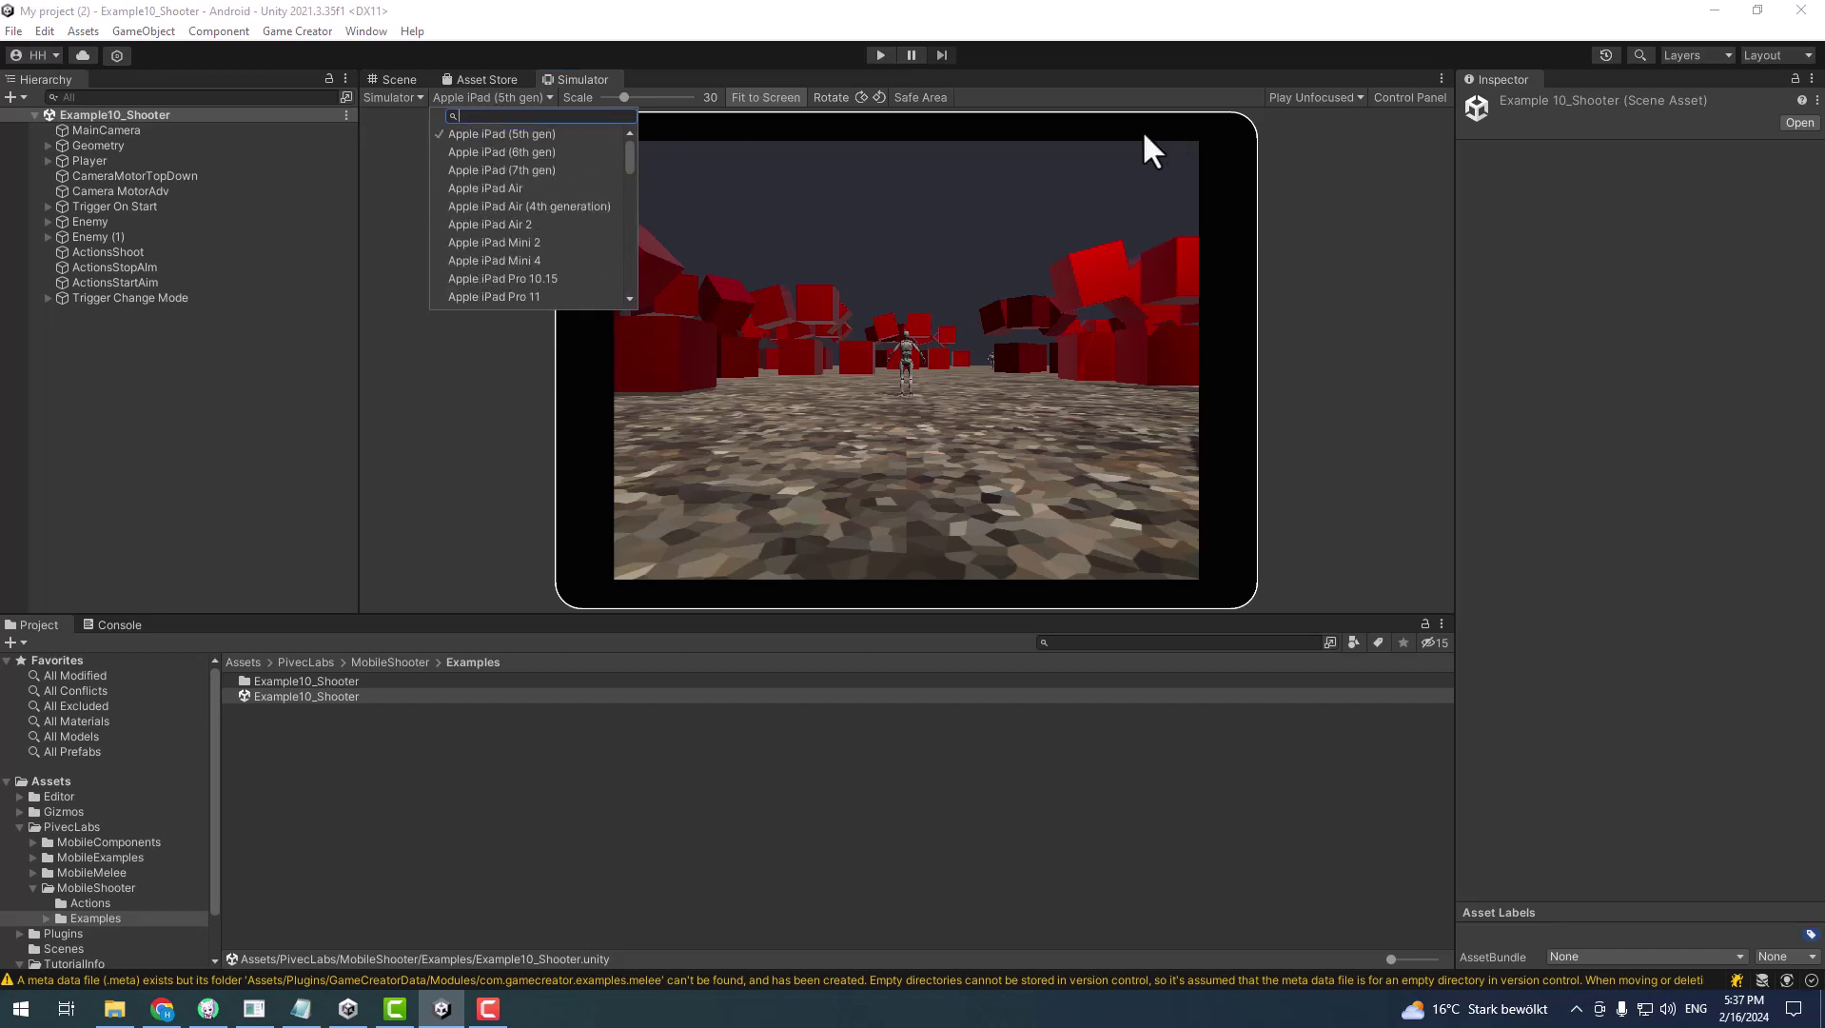
left_click(1104, 261)
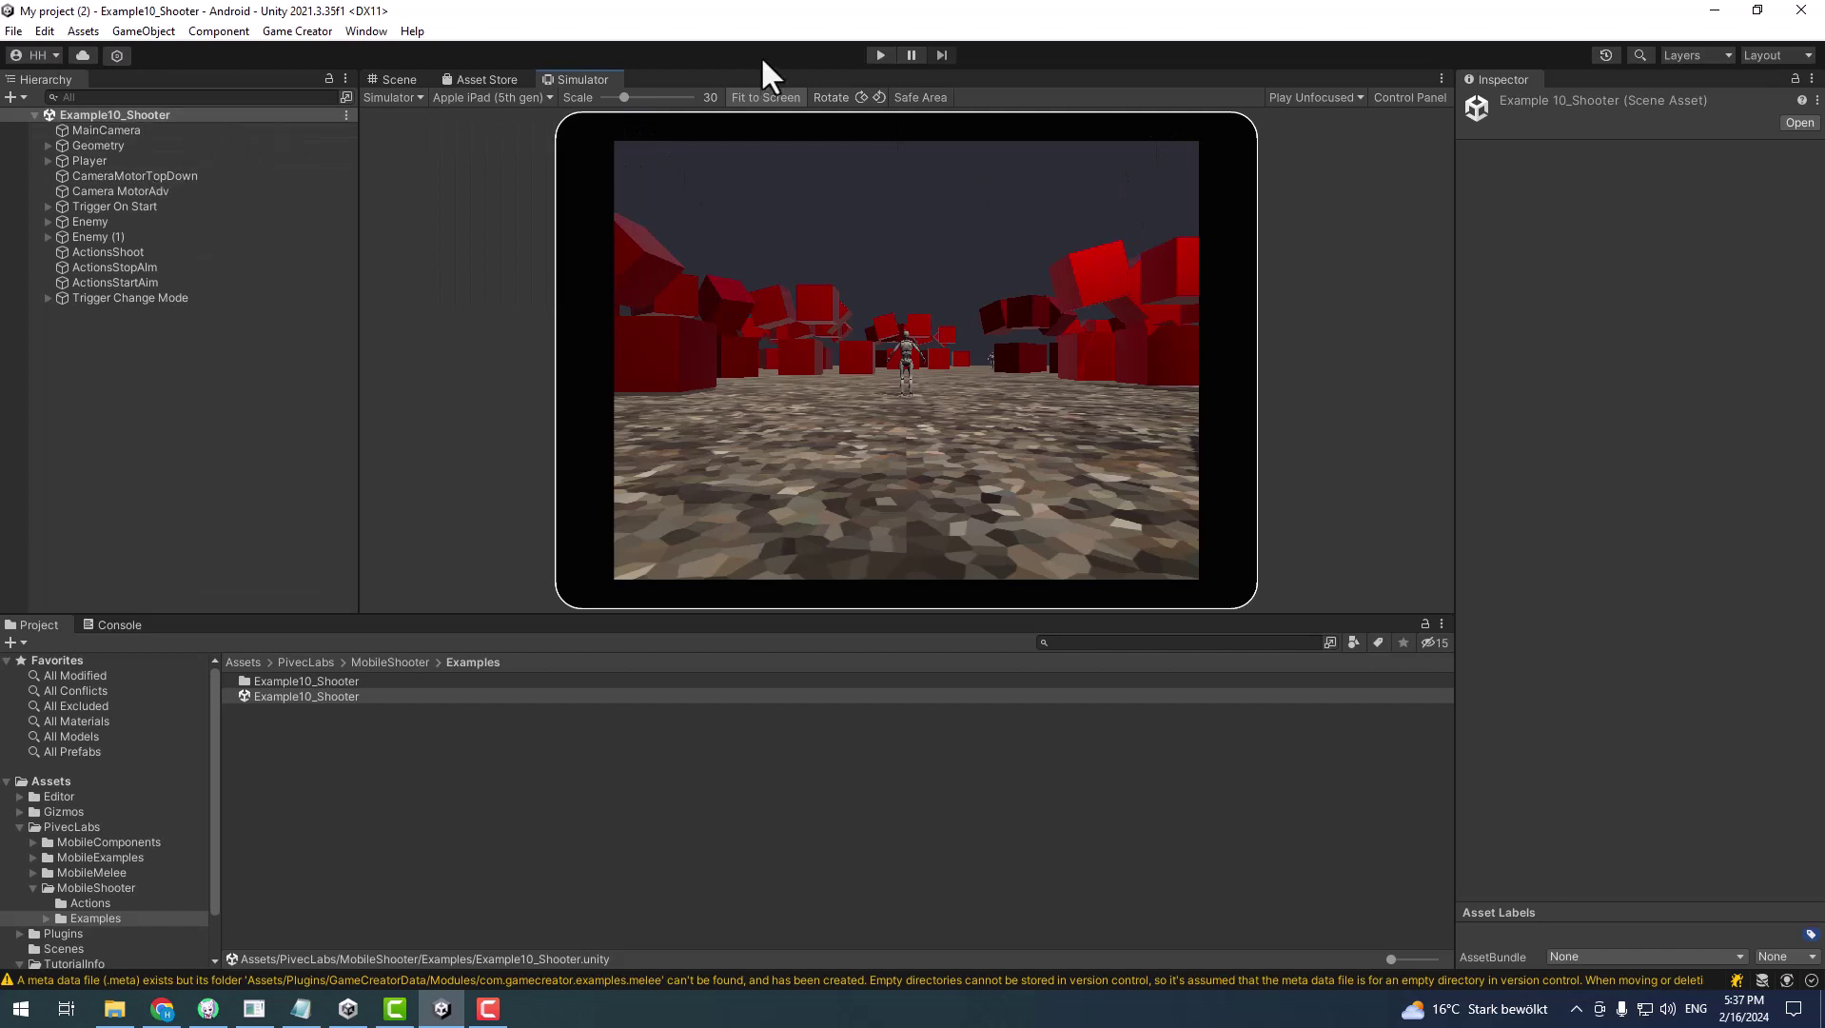
Show External Tools in Preferences to verify Unity-installed Android JDK, SDK, NDK and Gradle
left_click(217, 26)
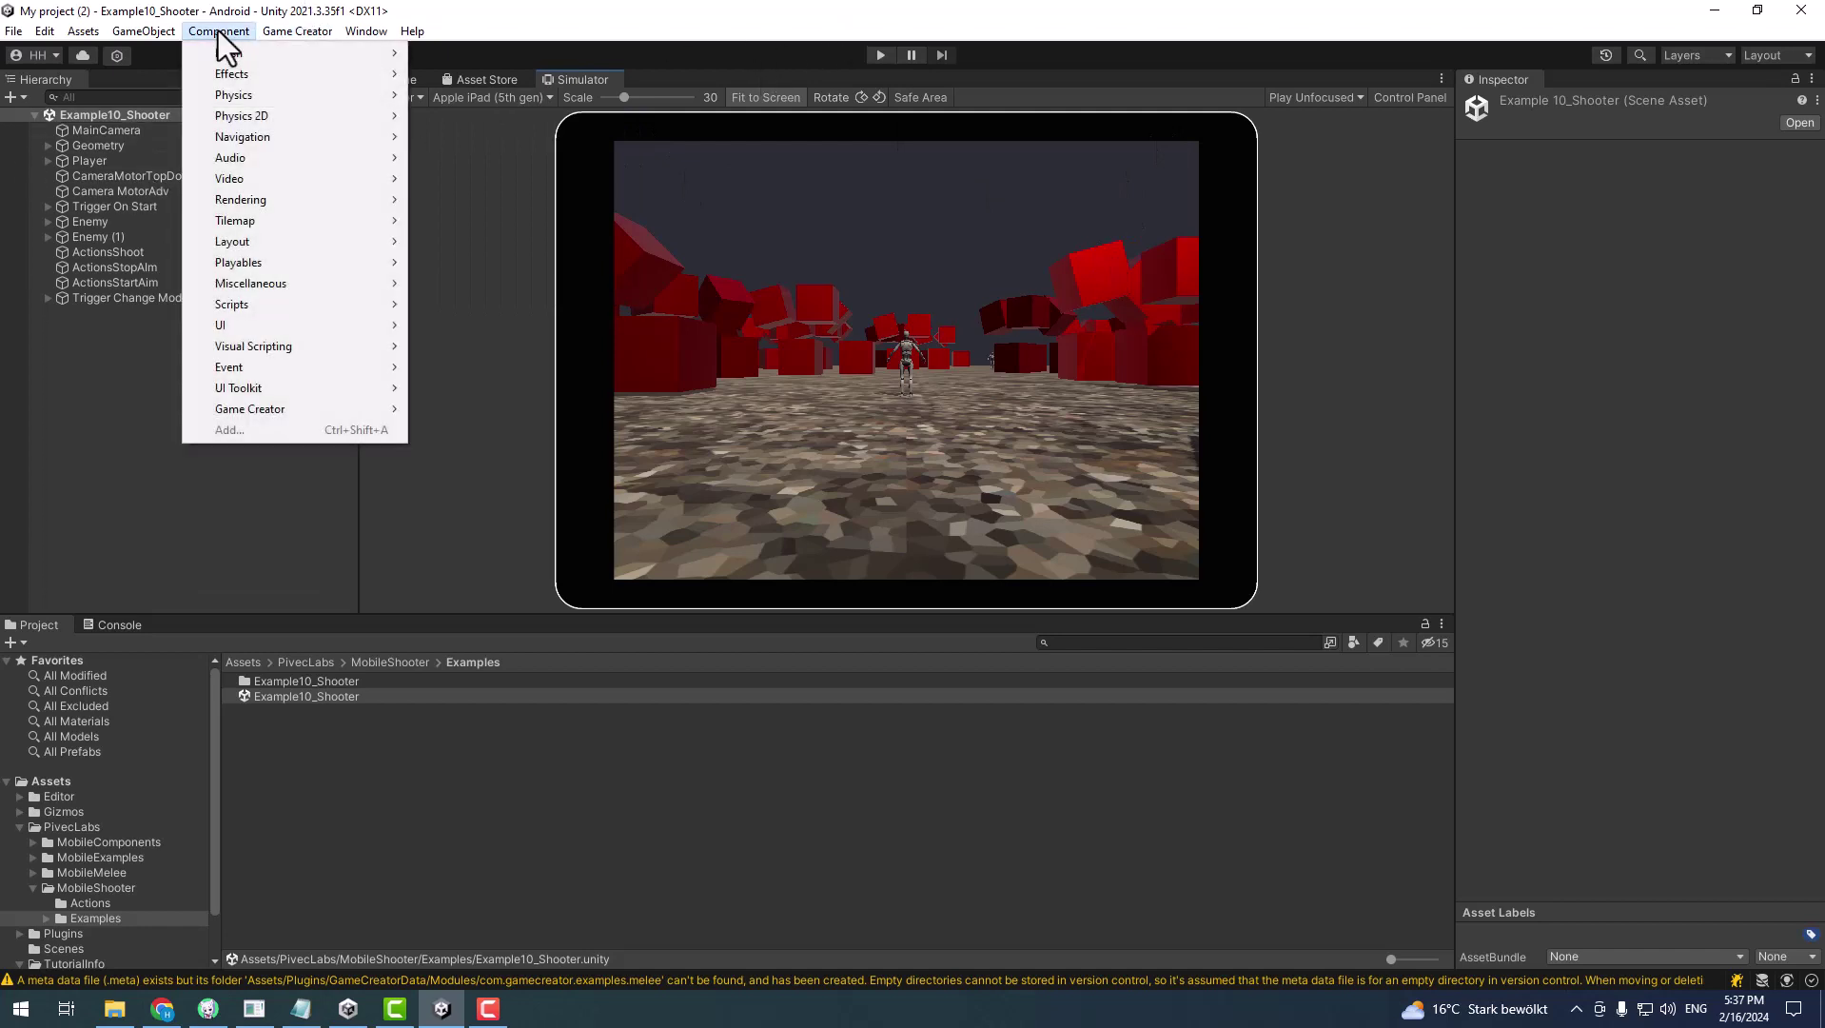
mouse_move(44, 30)
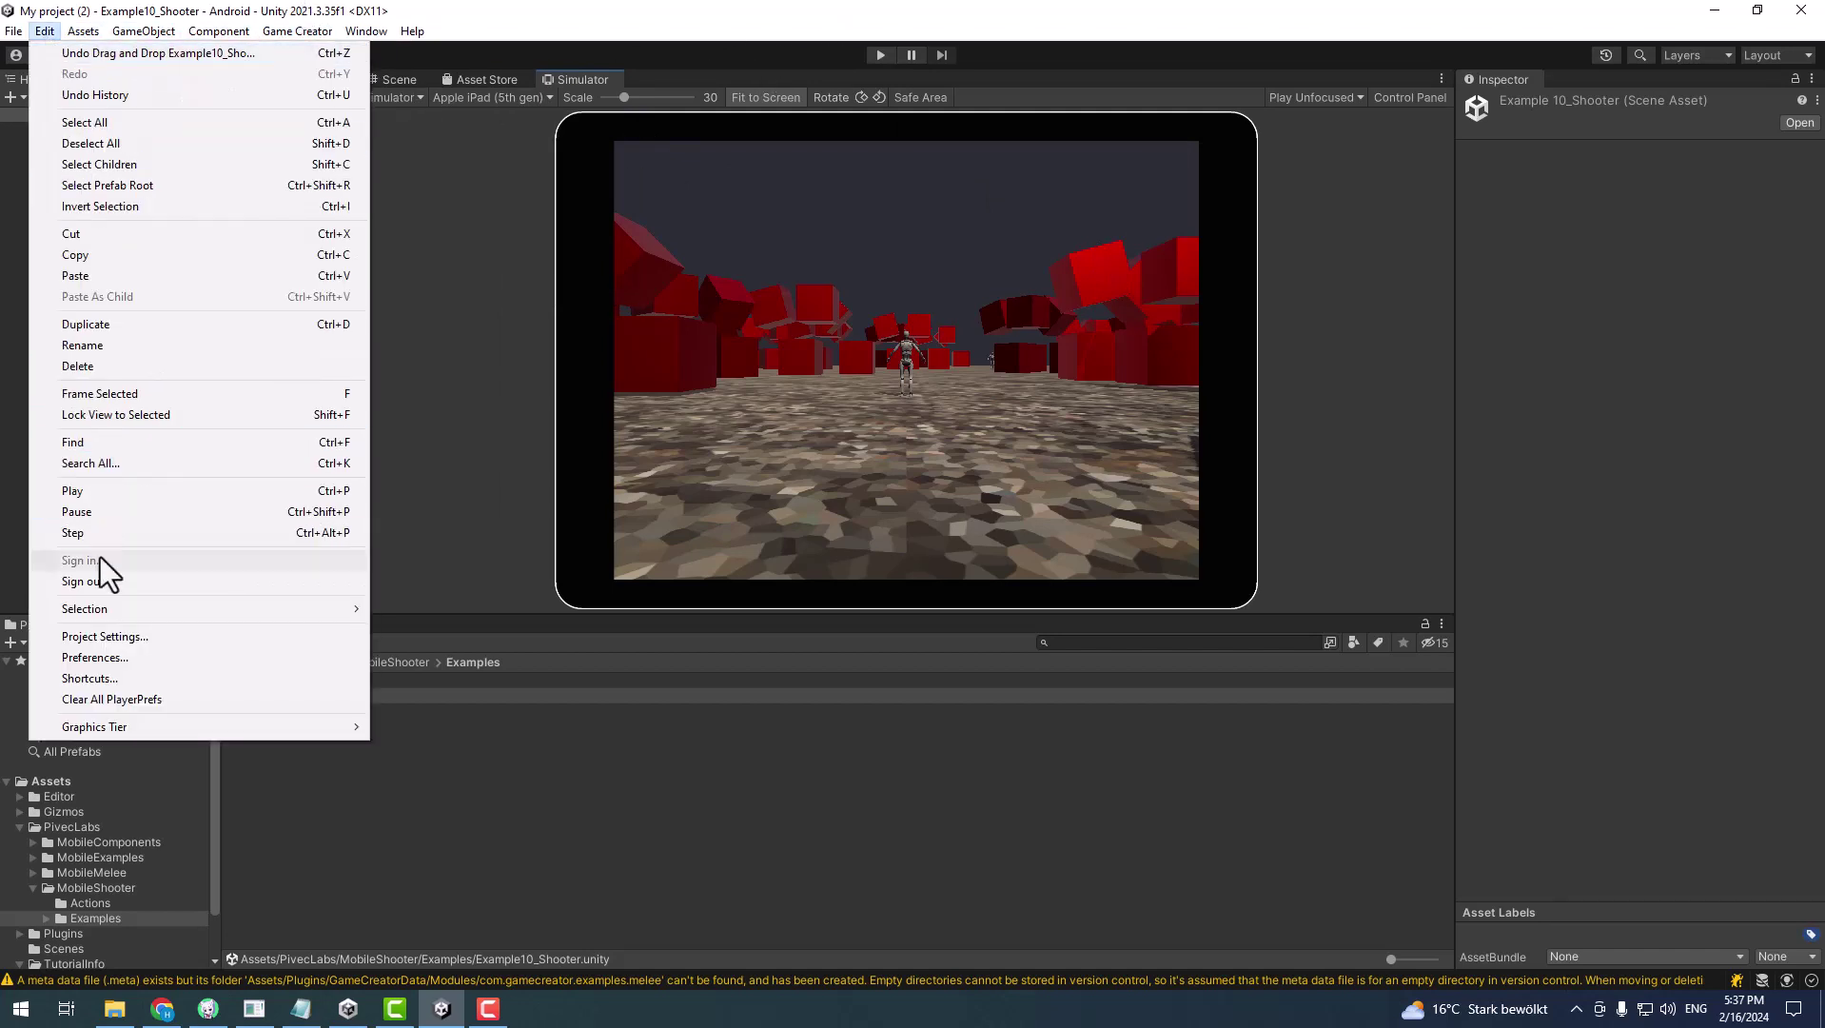
left_click(114, 658)
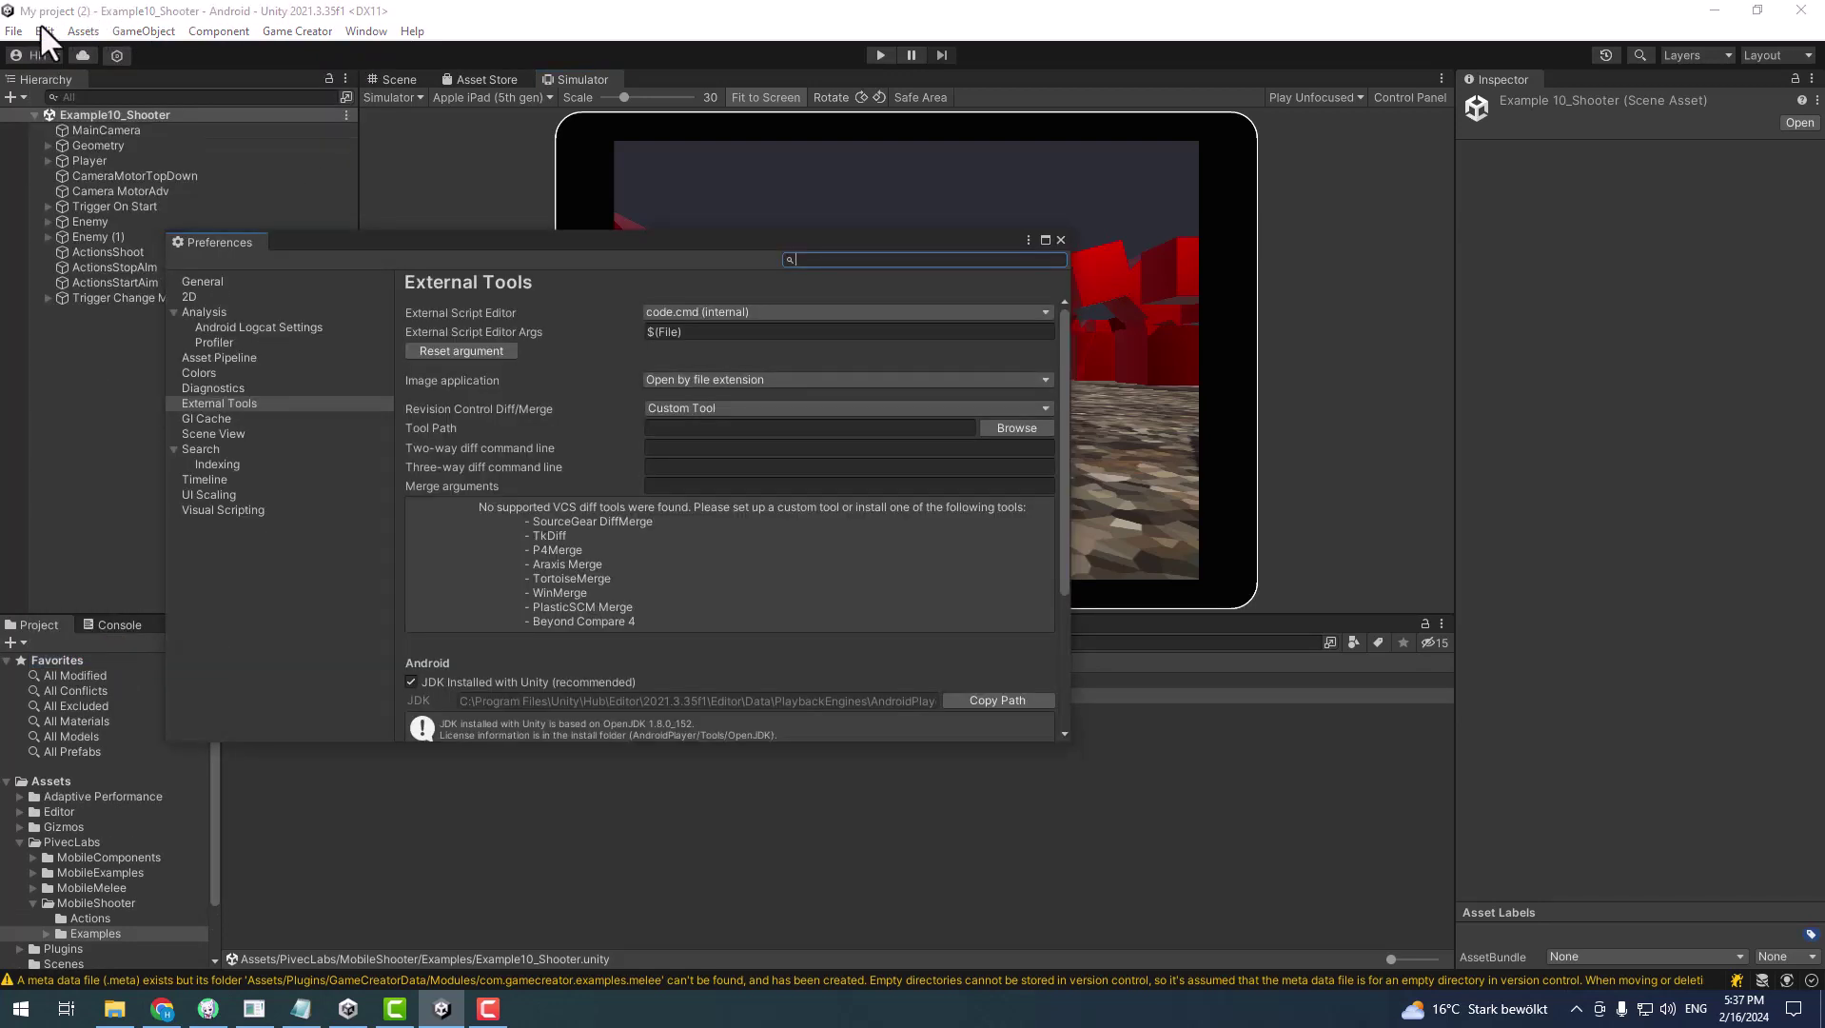
left_click(42, 30)
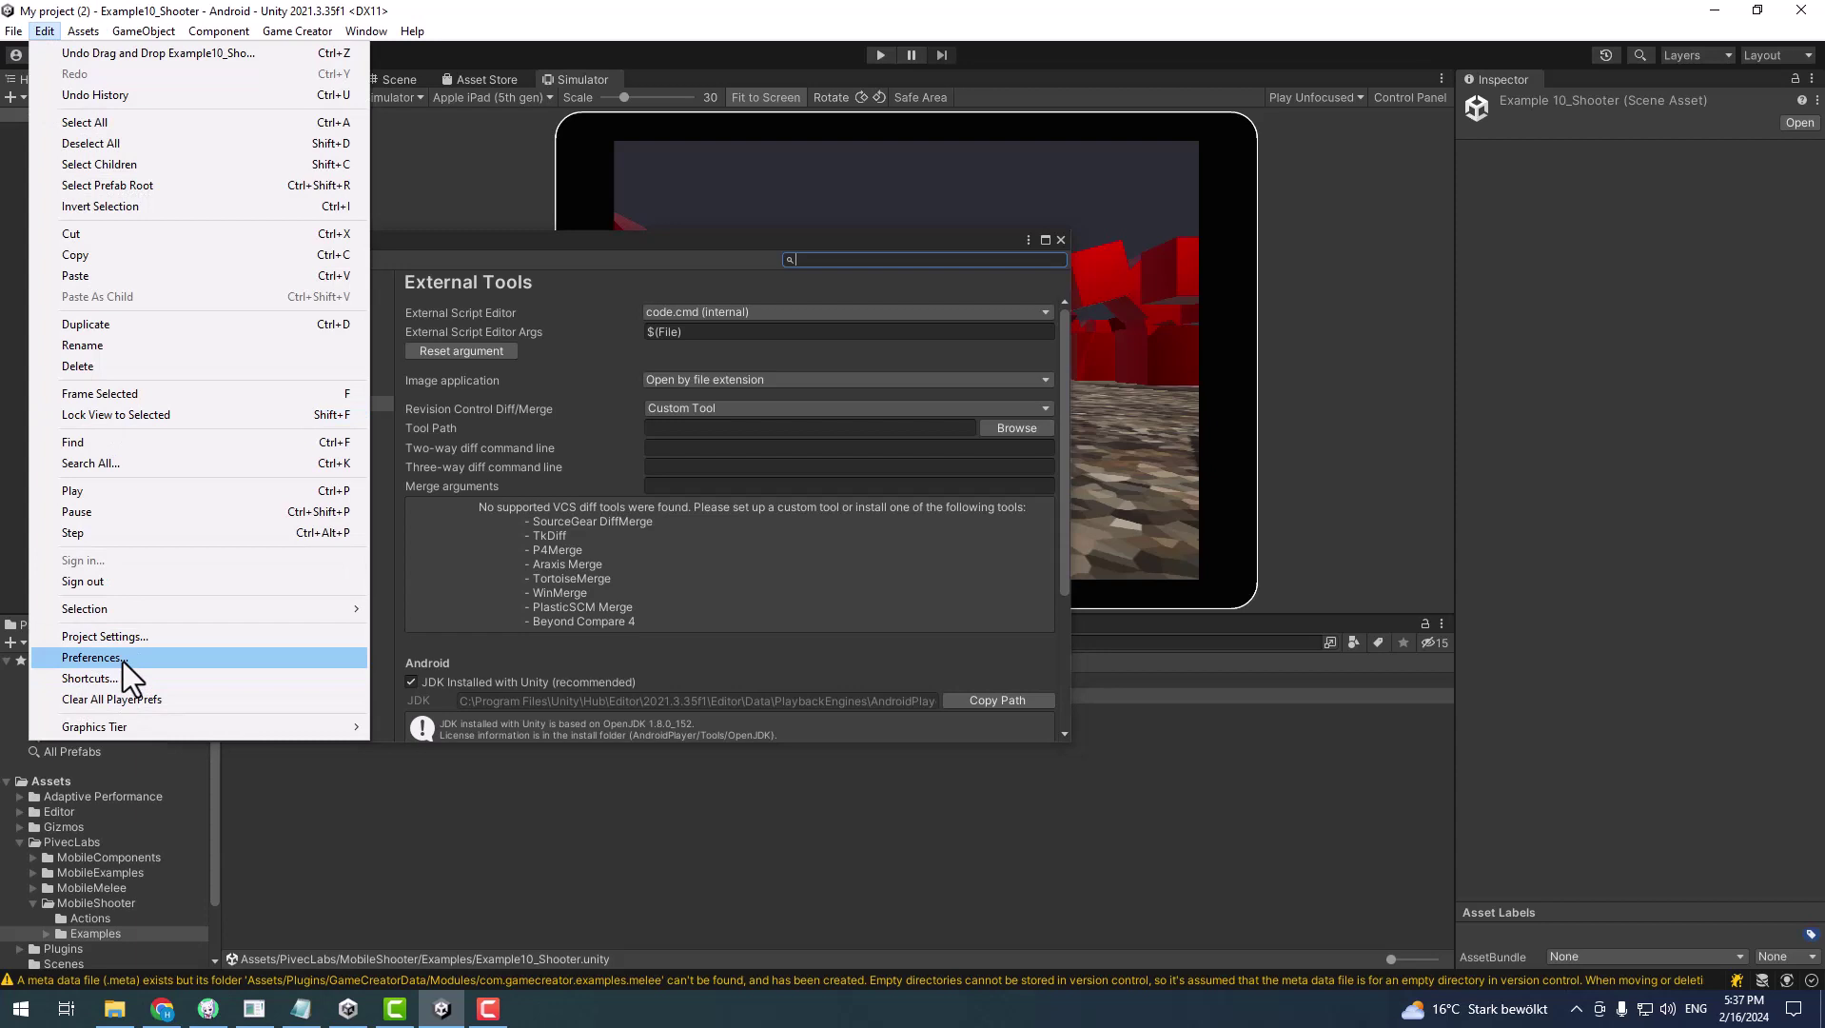
left_click(636, 283)
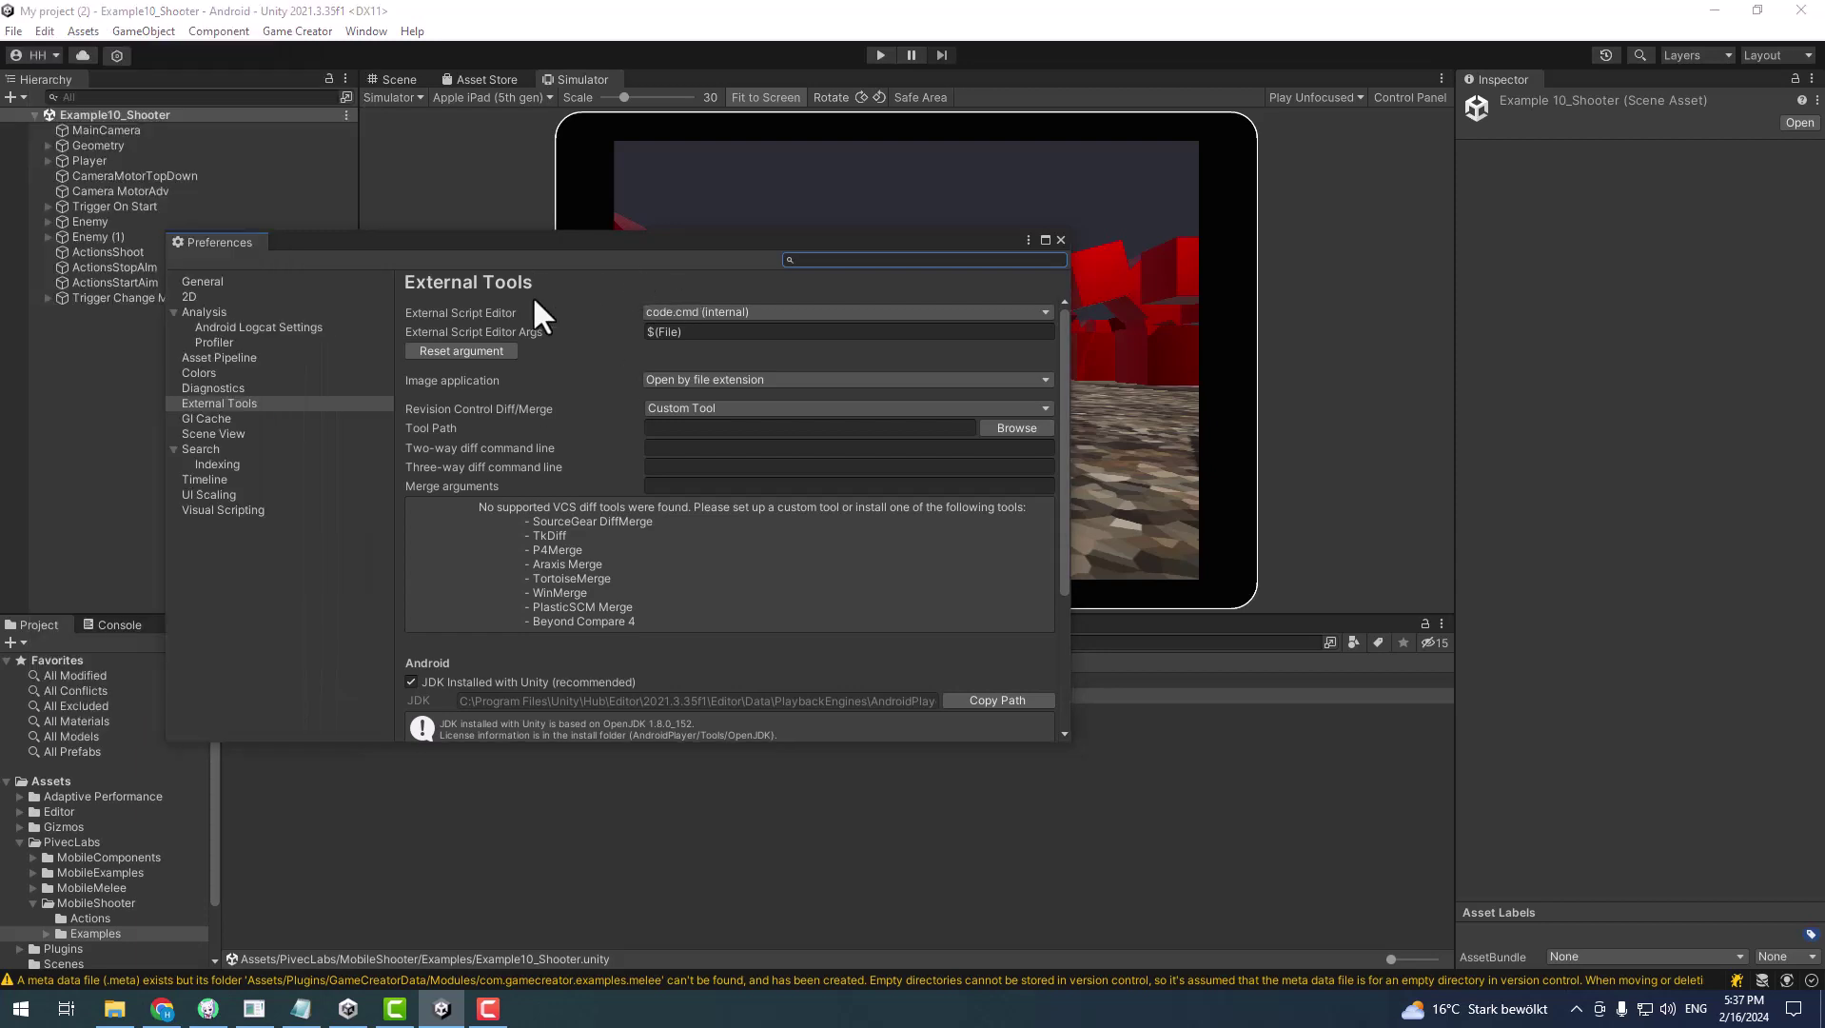
left_click(202, 402)
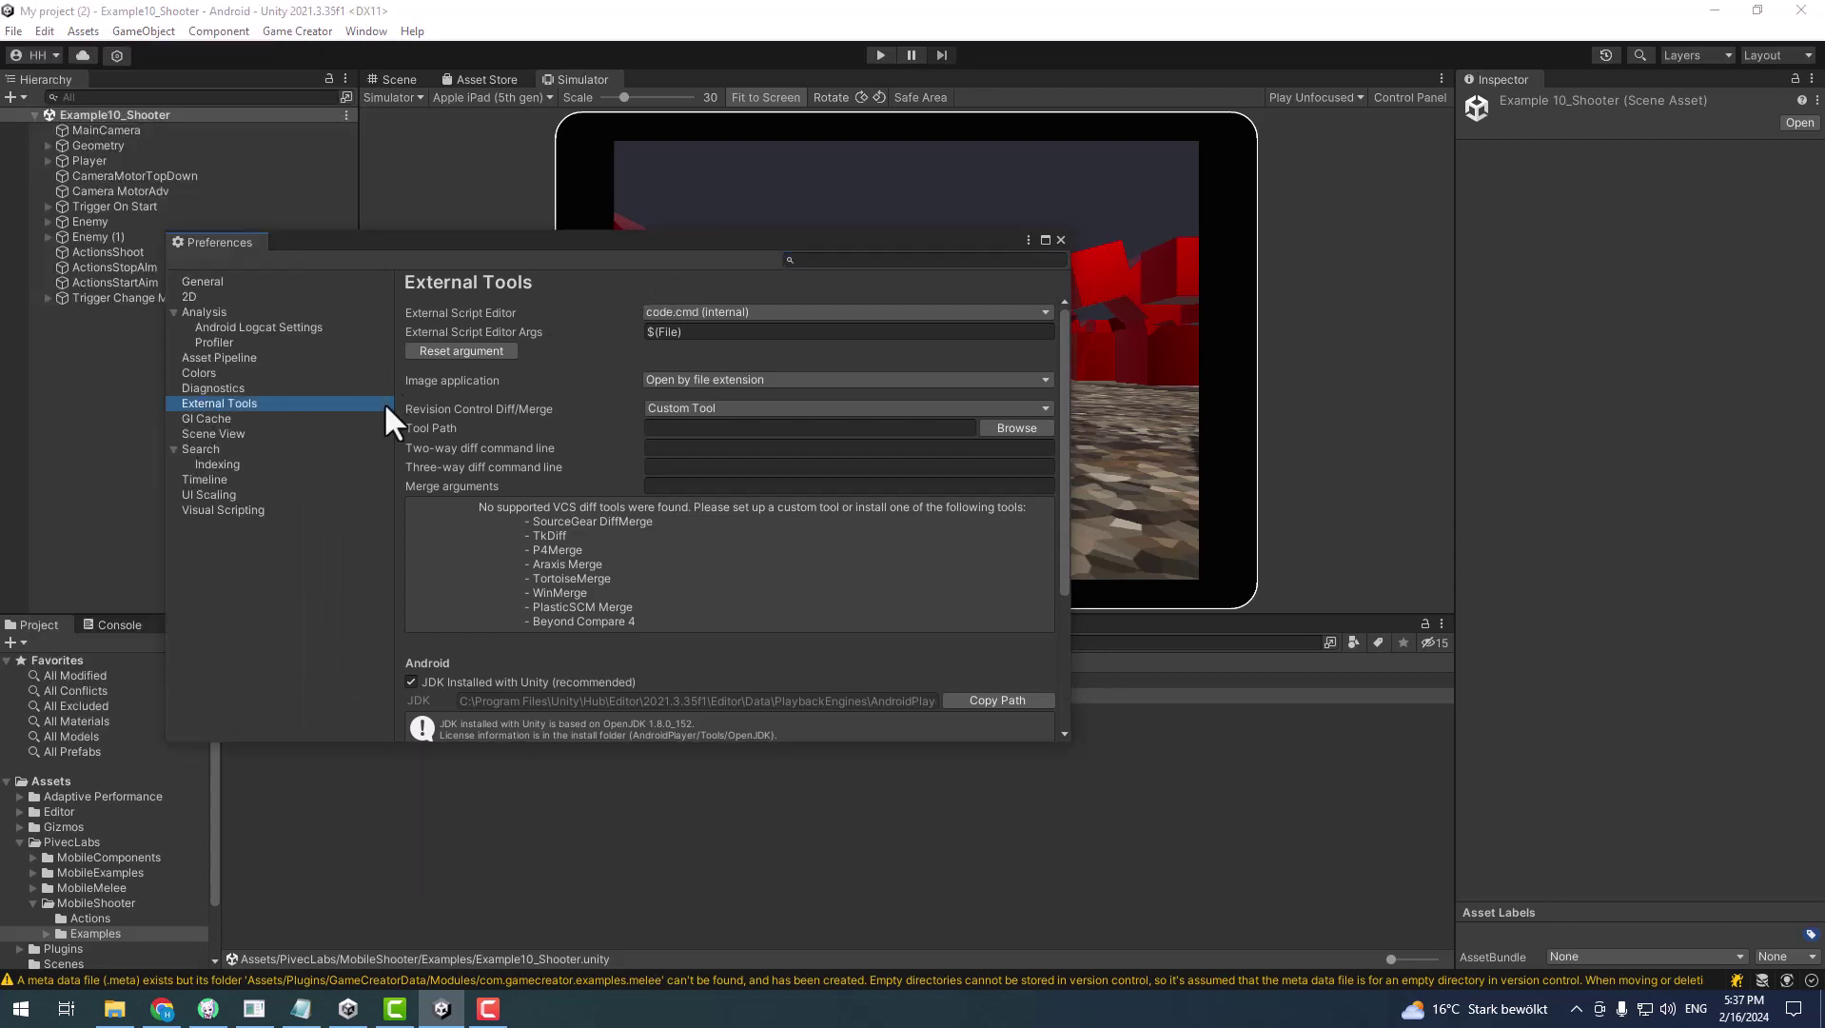
scroll(735, 598, "down", 3)
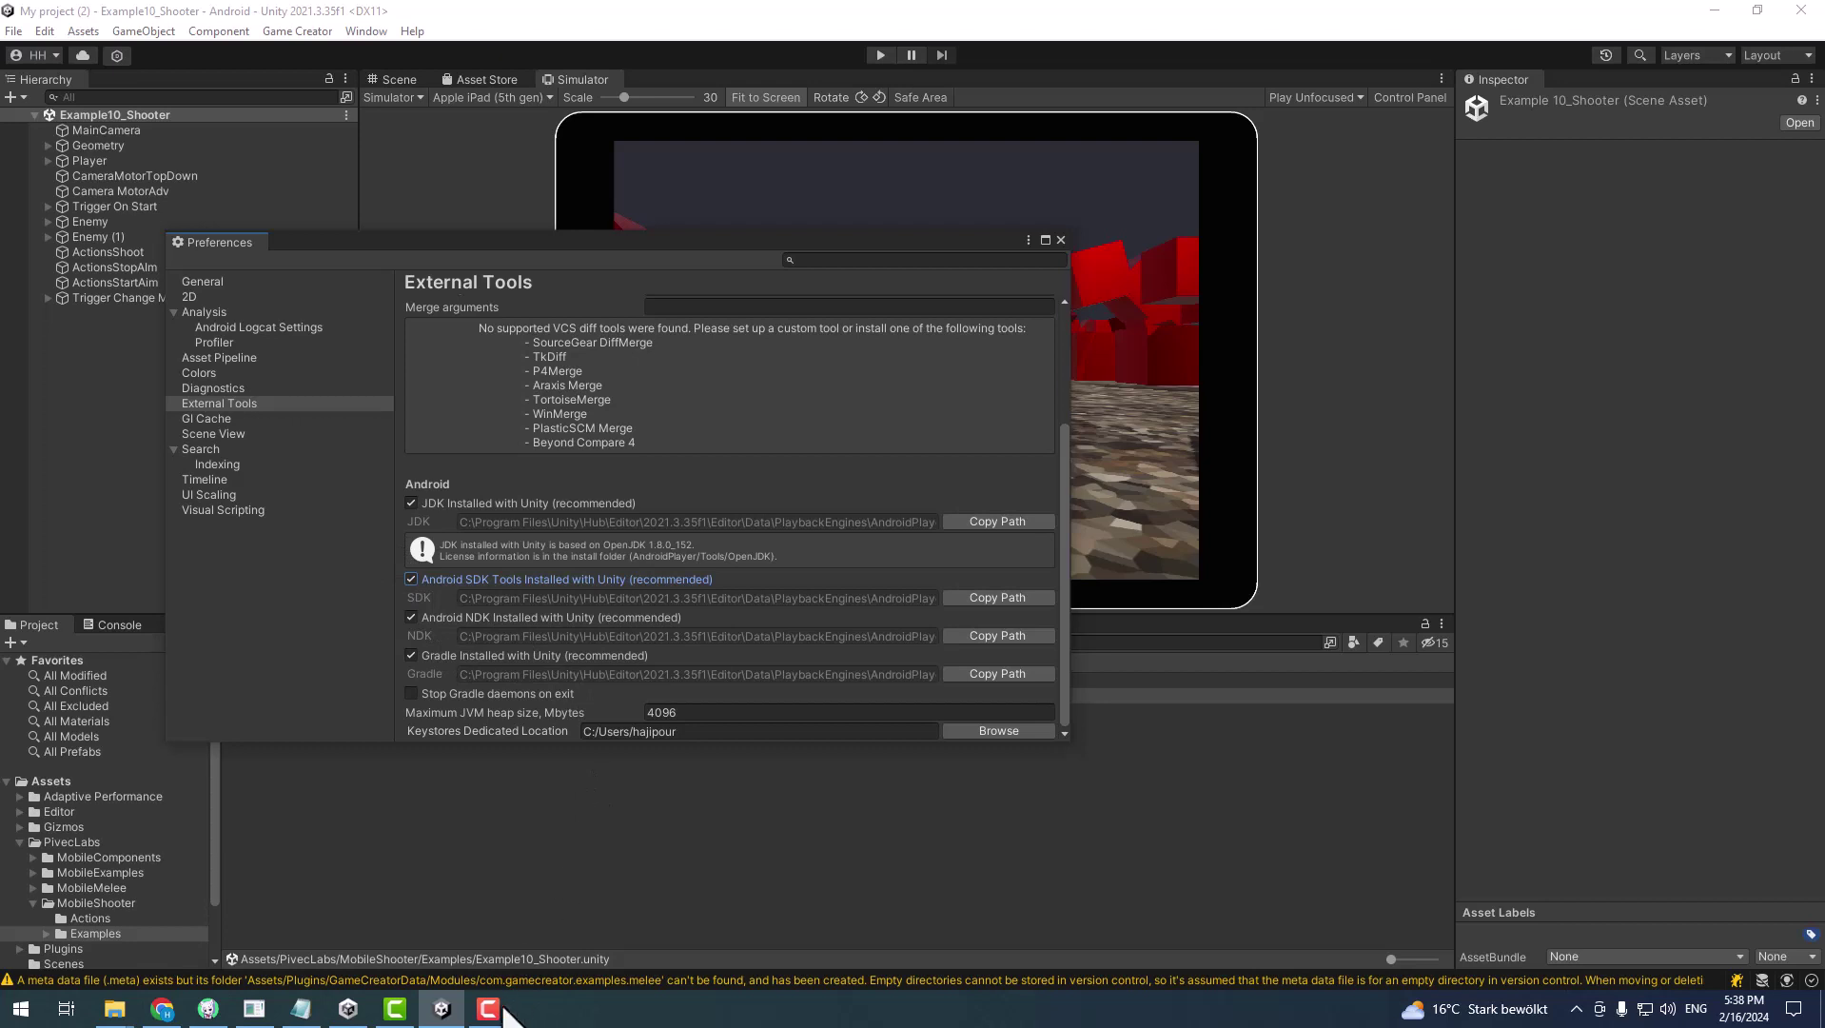
Play-test the shooter, moving with the left joystick and firing with the right, then stop
left_click(880, 55)
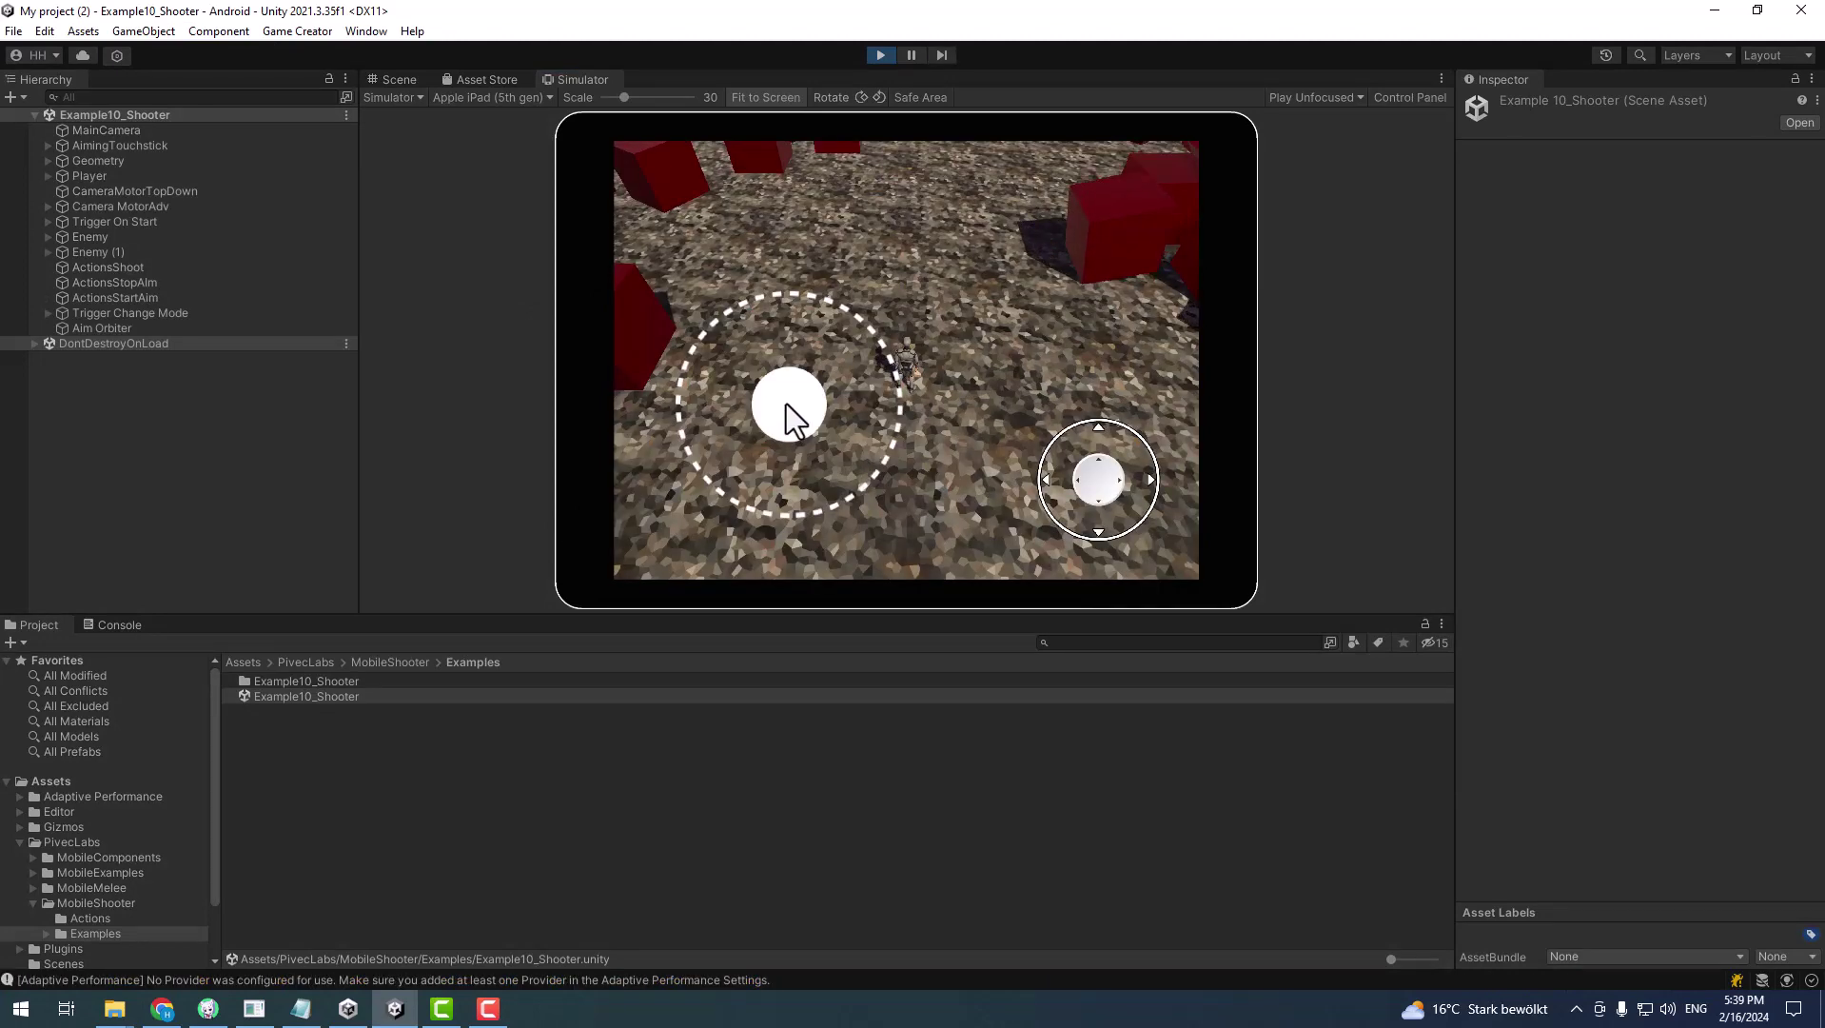
left_click_drag(786, 405, 855, 417)
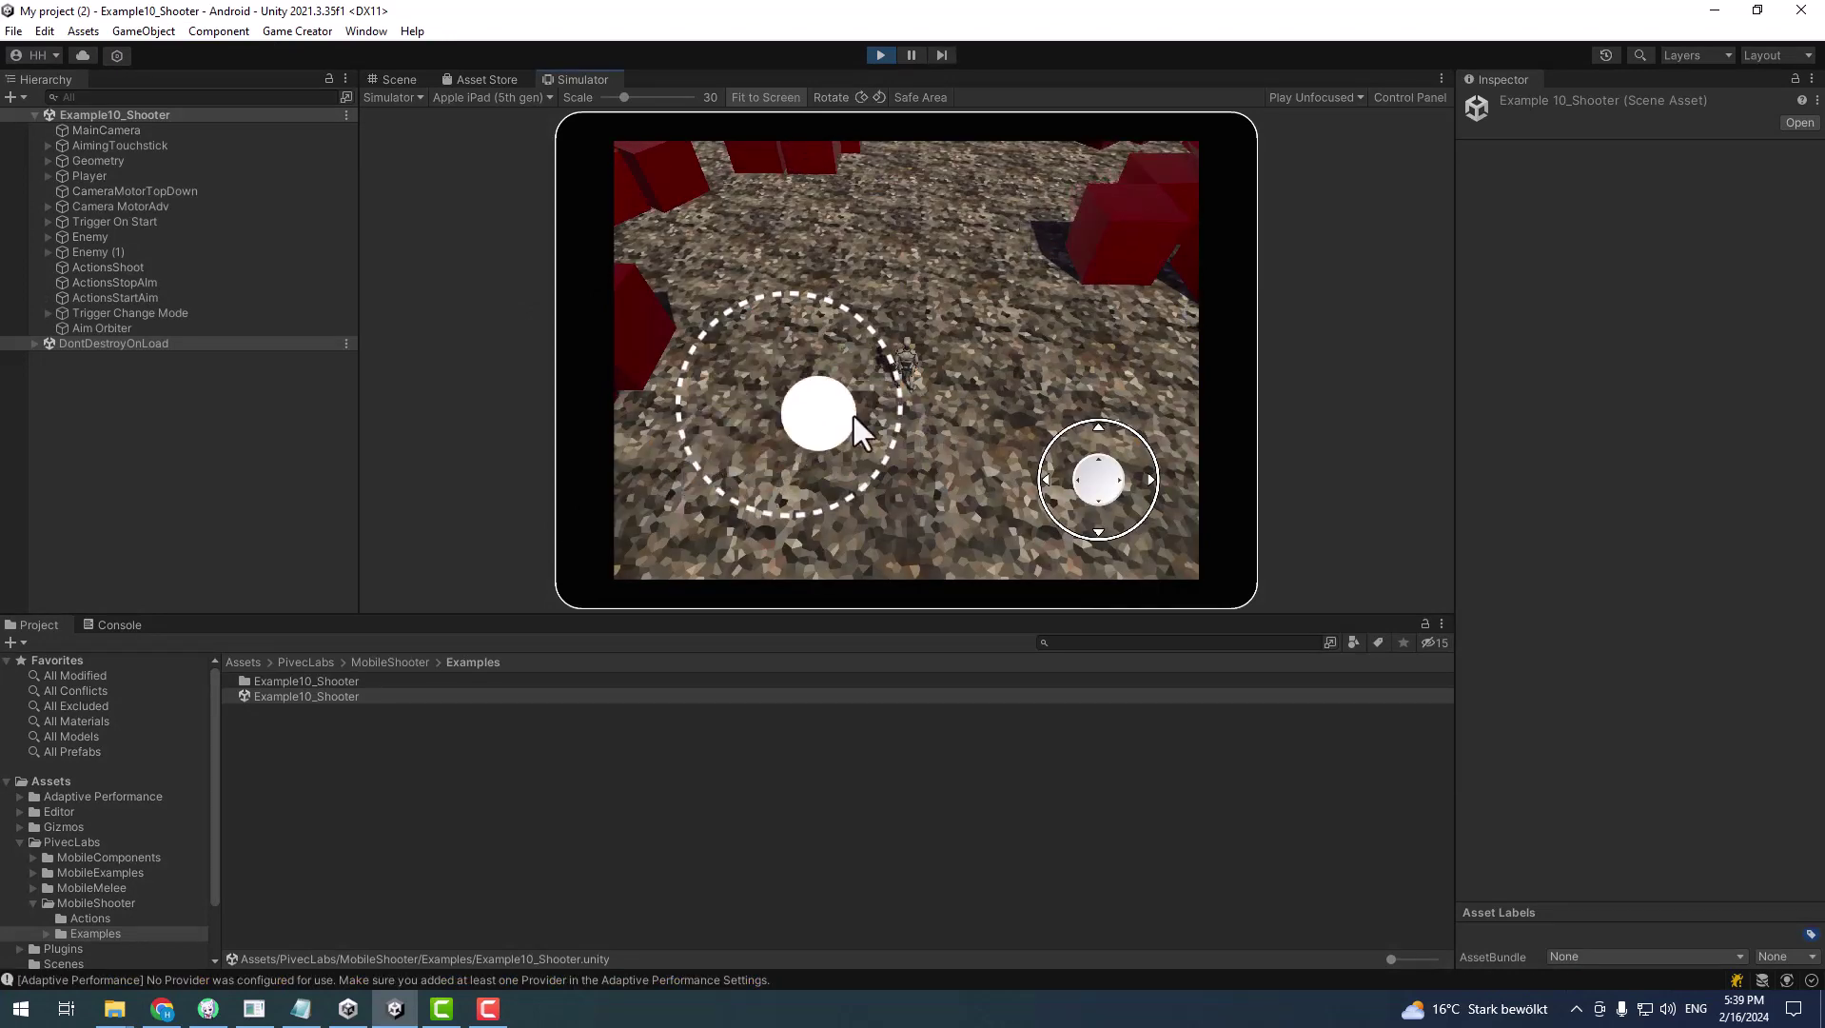
mouse_move(1093, 478)
left_mouse_down()
mouse_move(1028, 466)
mouse_move(1034, 404)
left_mouse_up()
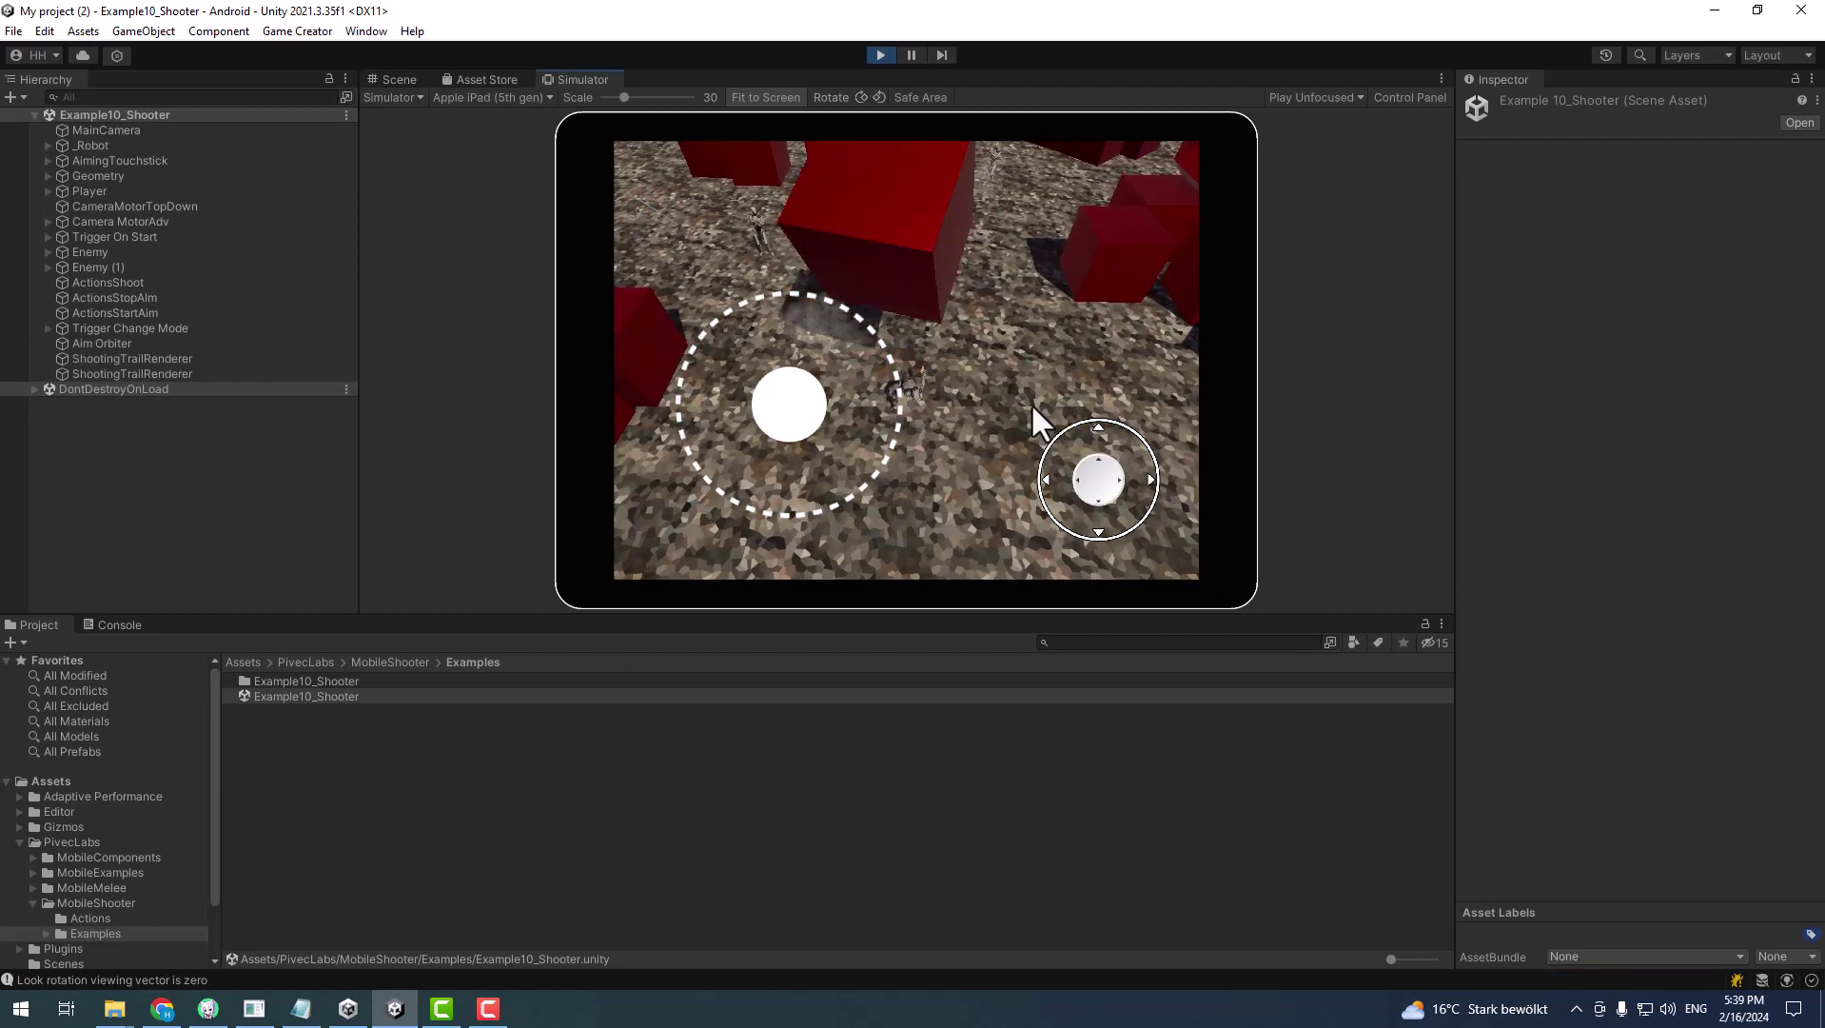
left_click(880, 54)
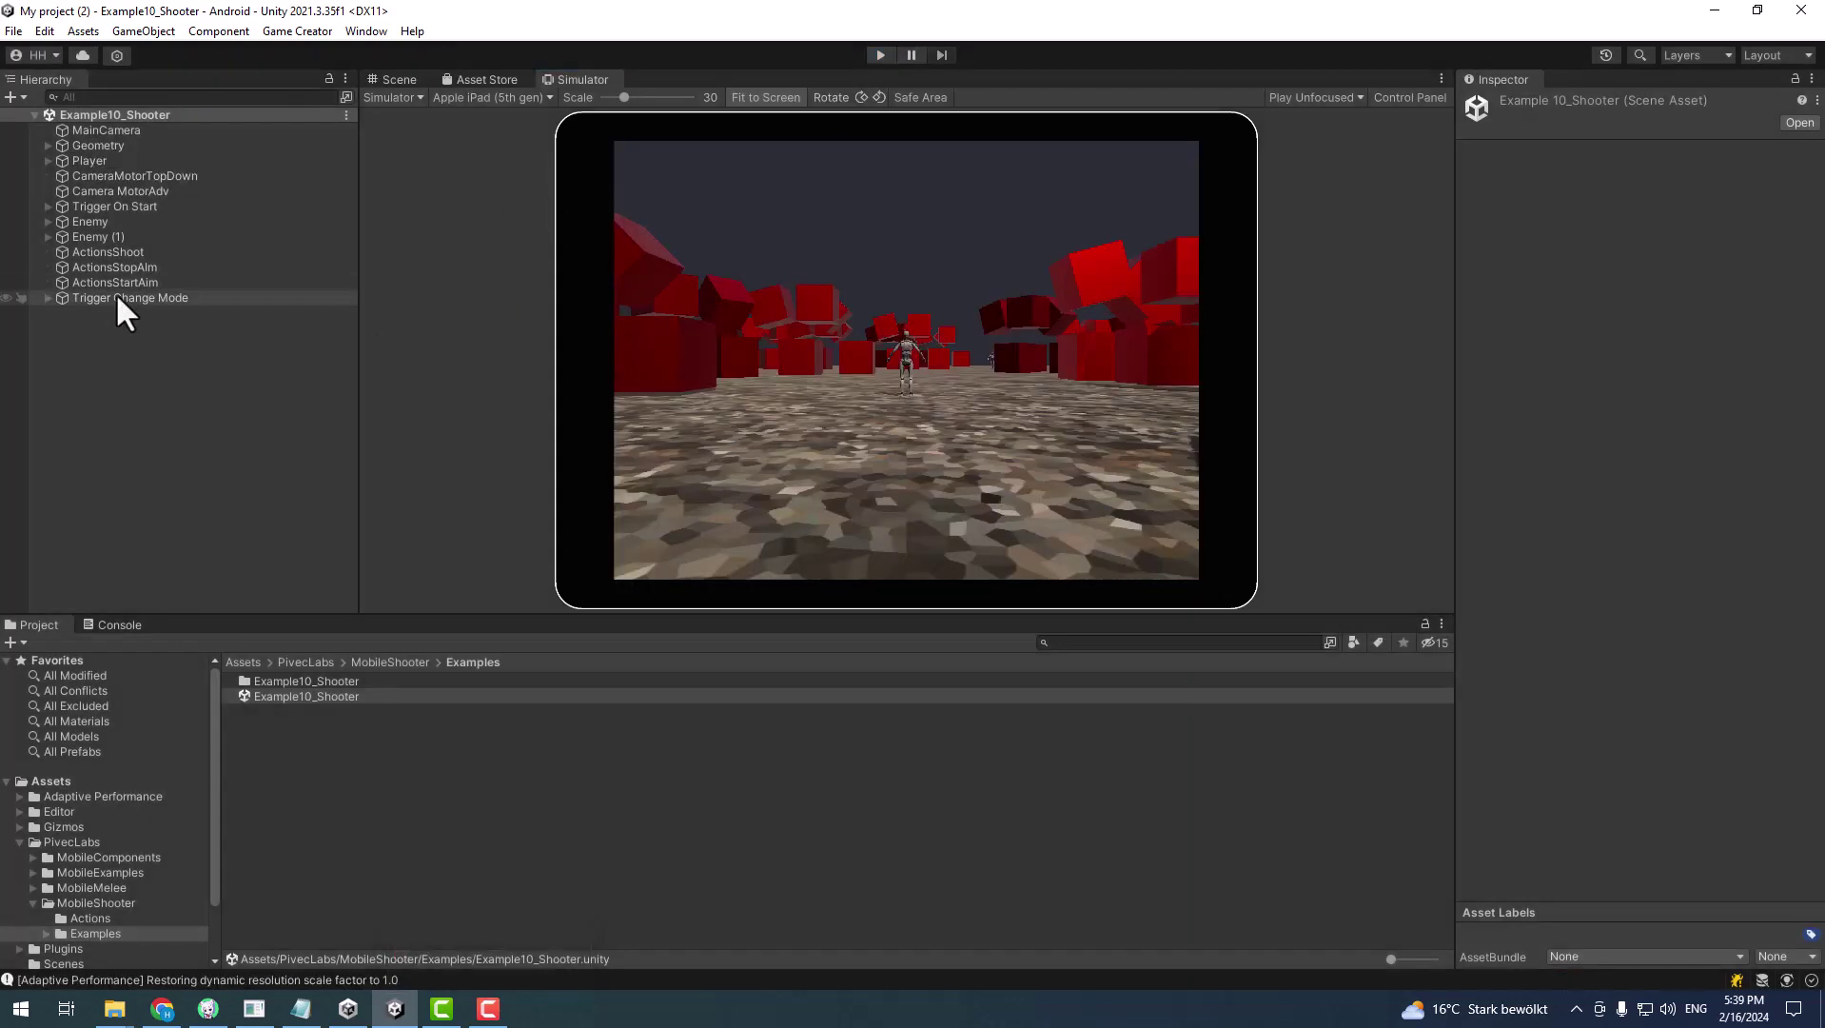
left_click(240, 552)
Set the Game Creator Prefab Touchstick to TouchStickStatic in General preferences
left_click(288, 30)
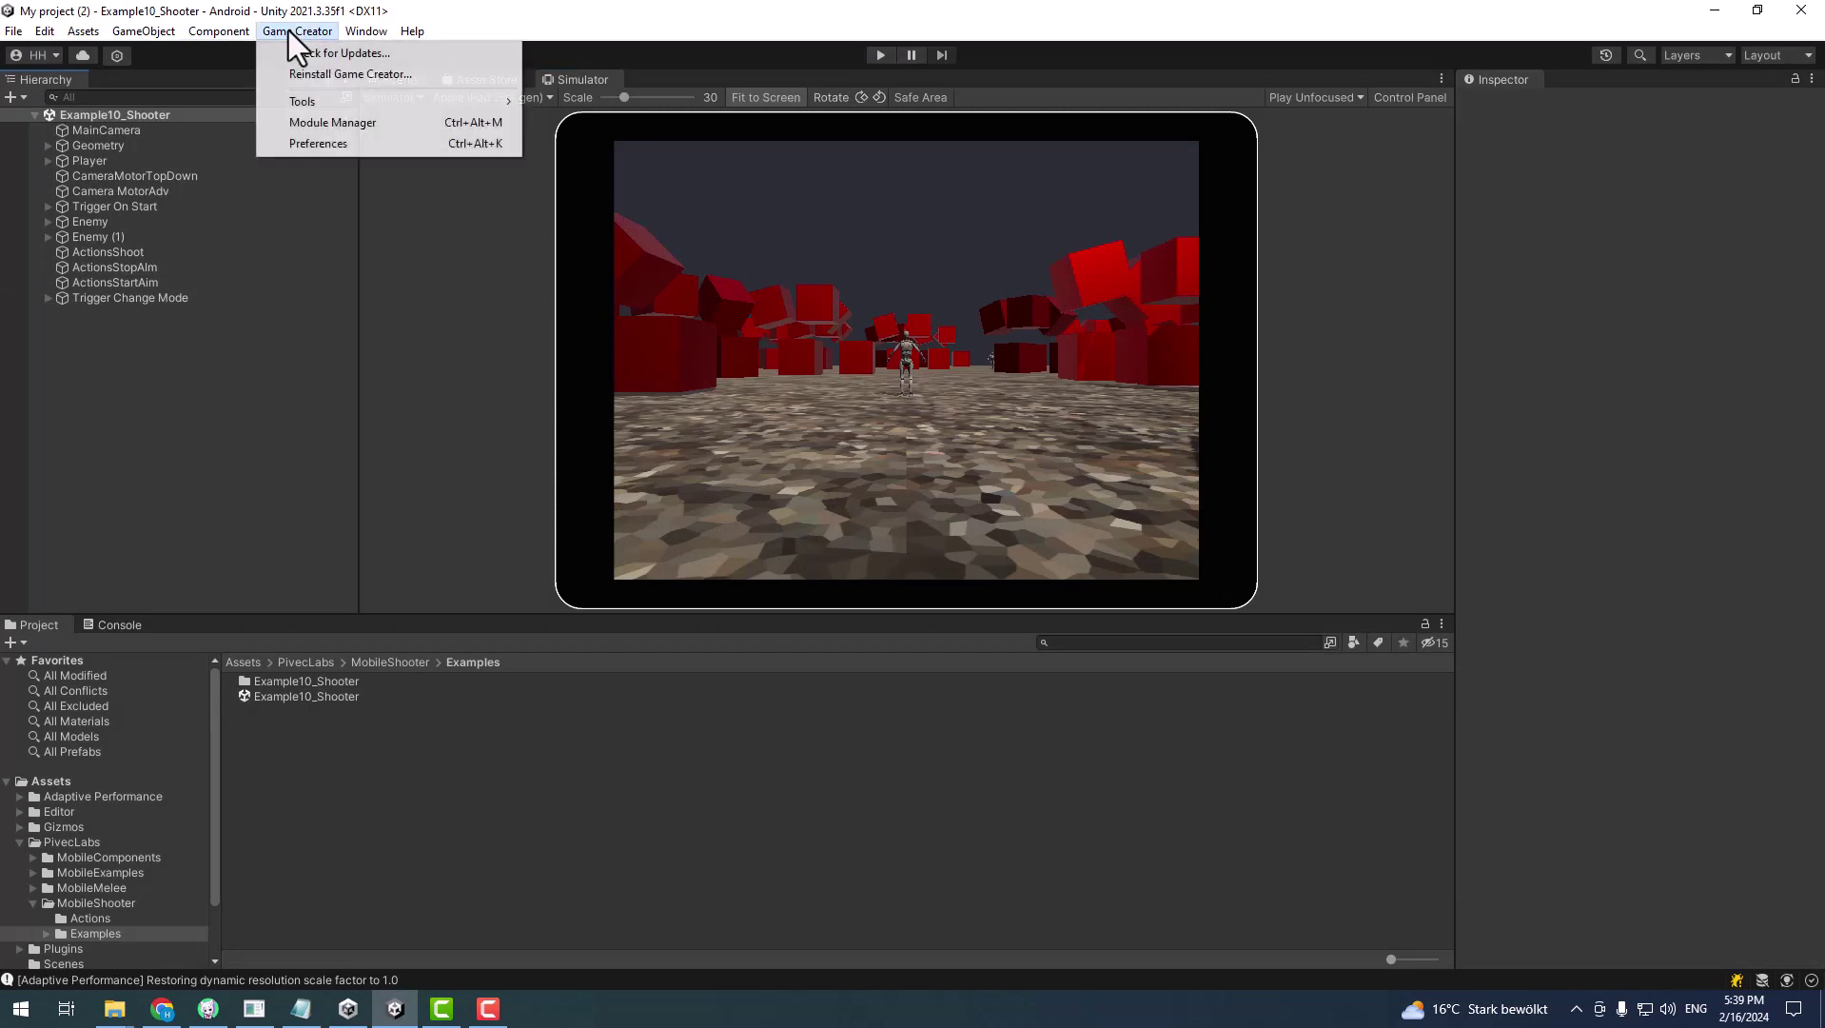
left_click(325, 146)
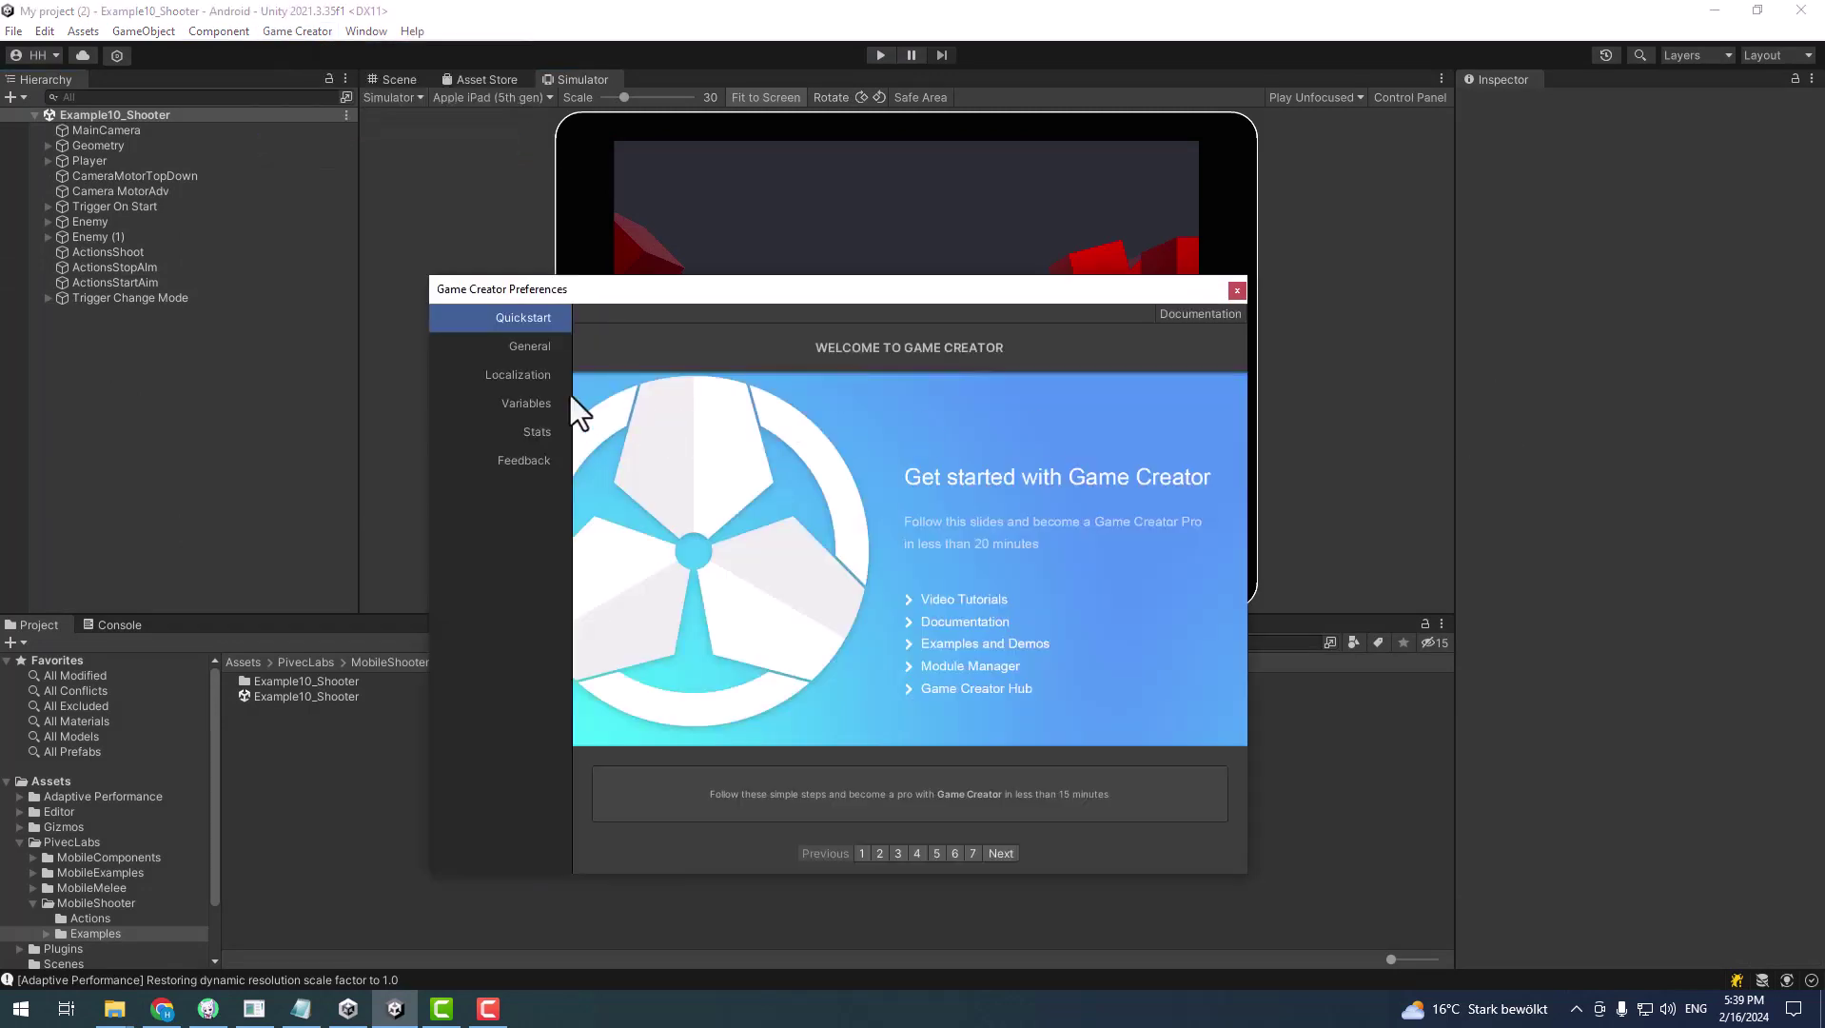
left_click(530, 347)
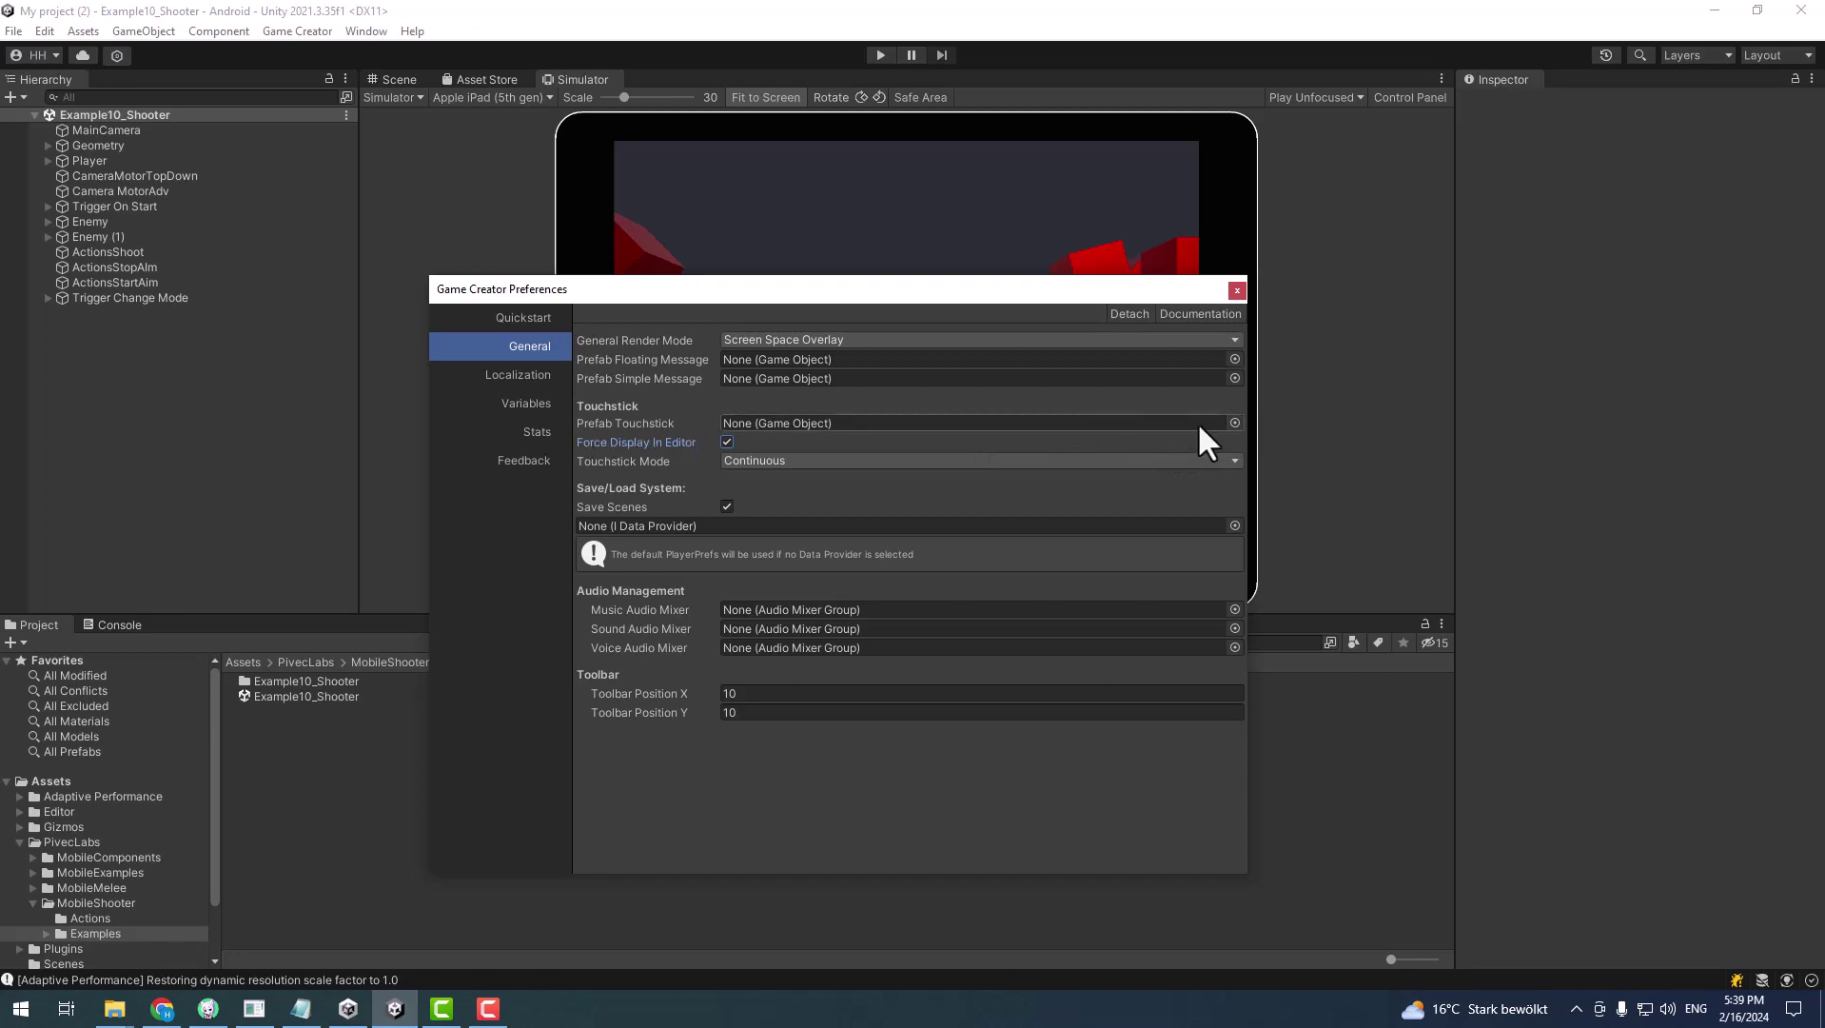
left_click(1234, 422)
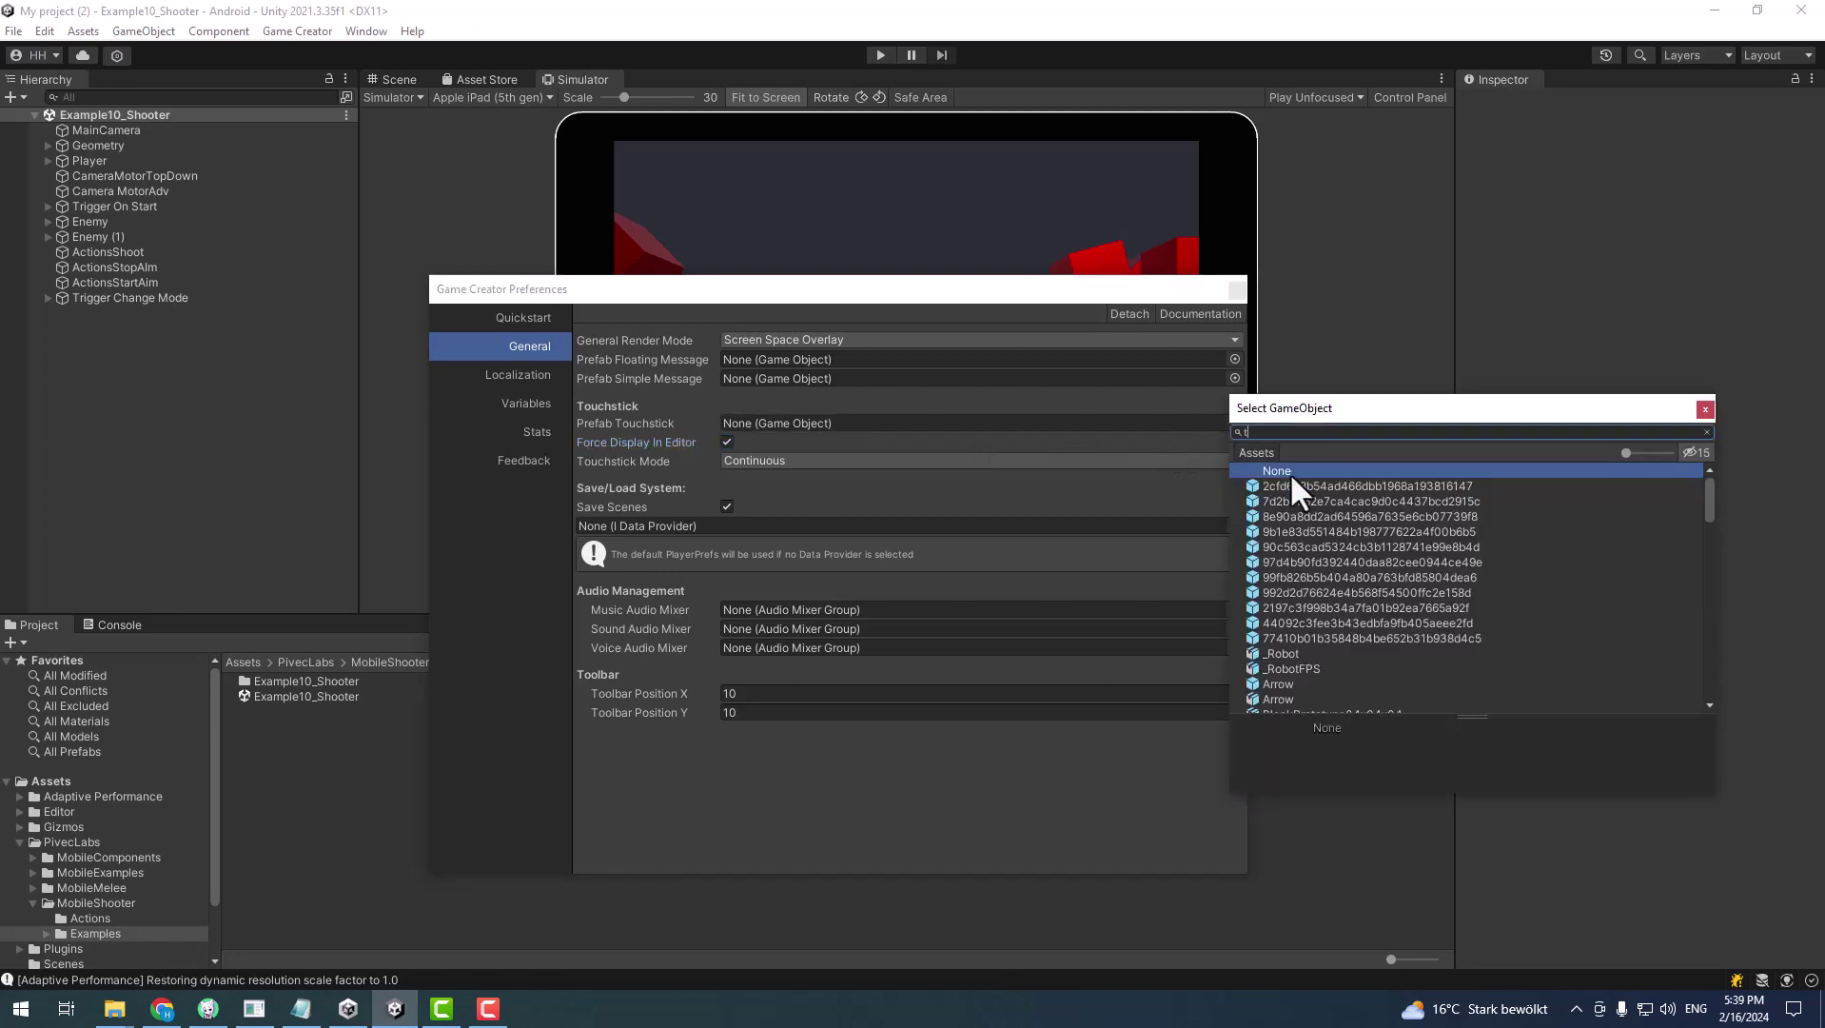
type("touch")
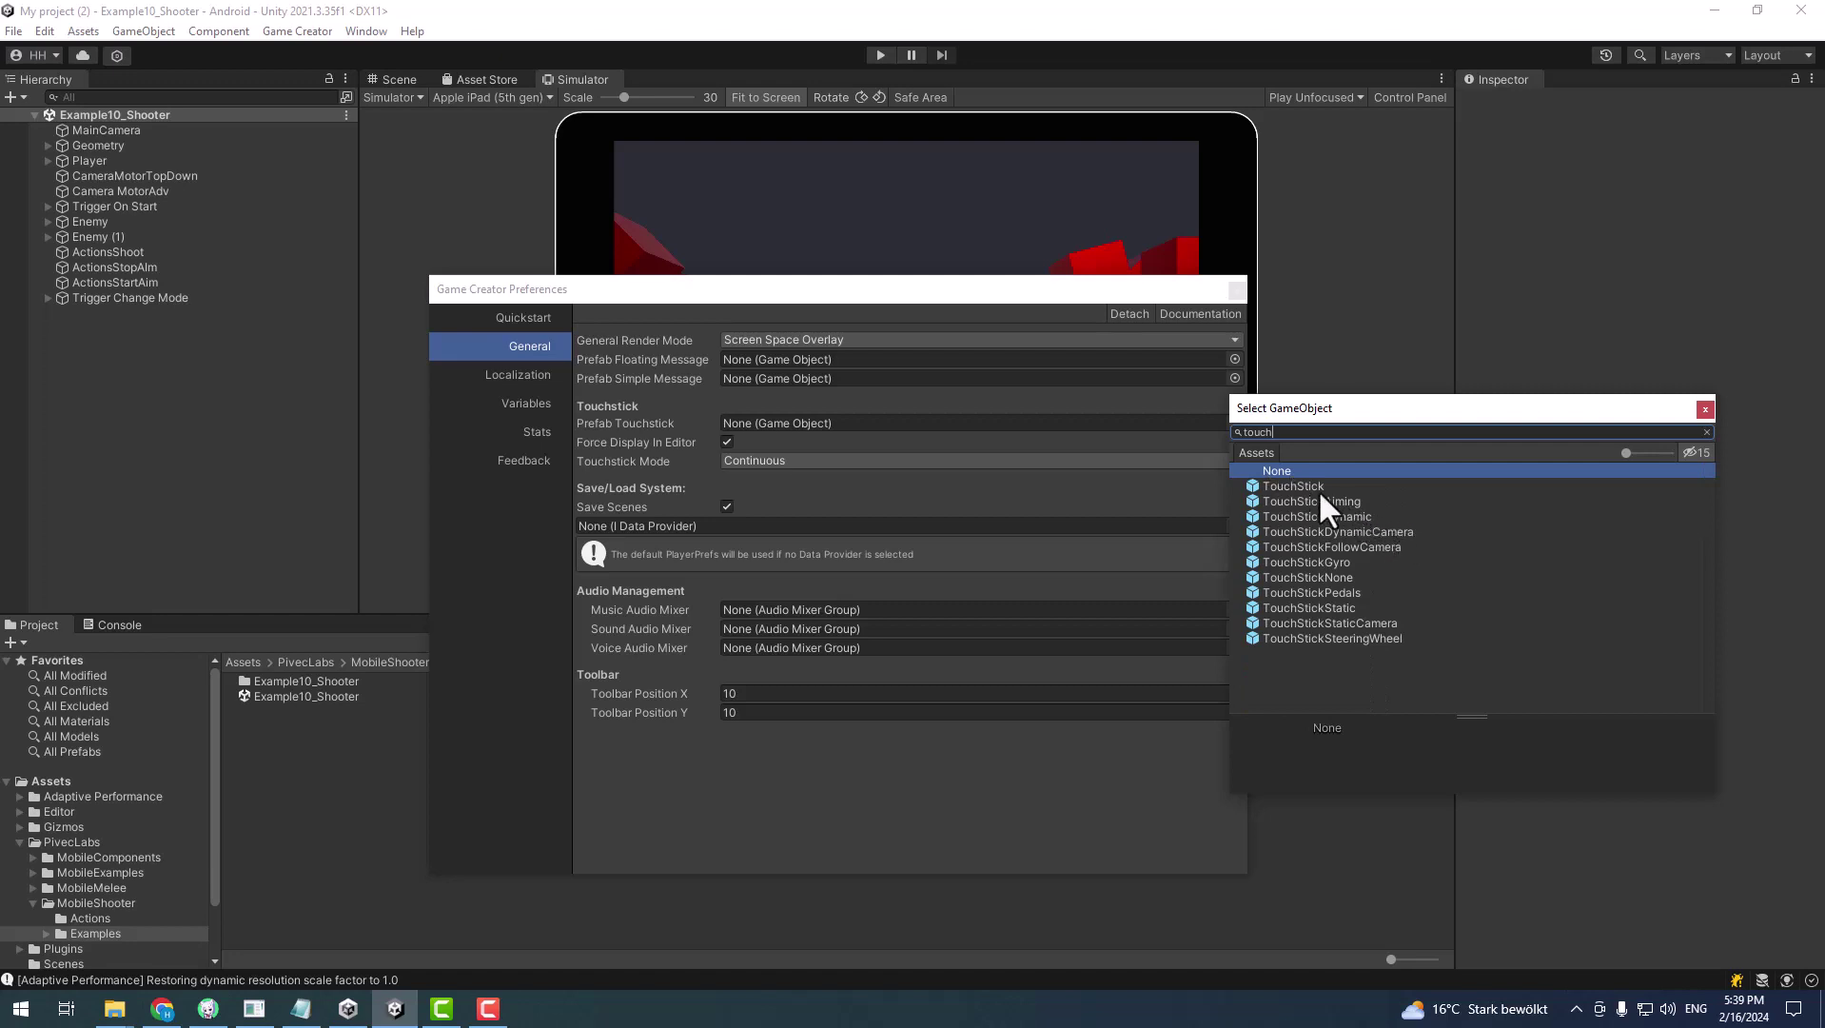
left_click(1315, 486)
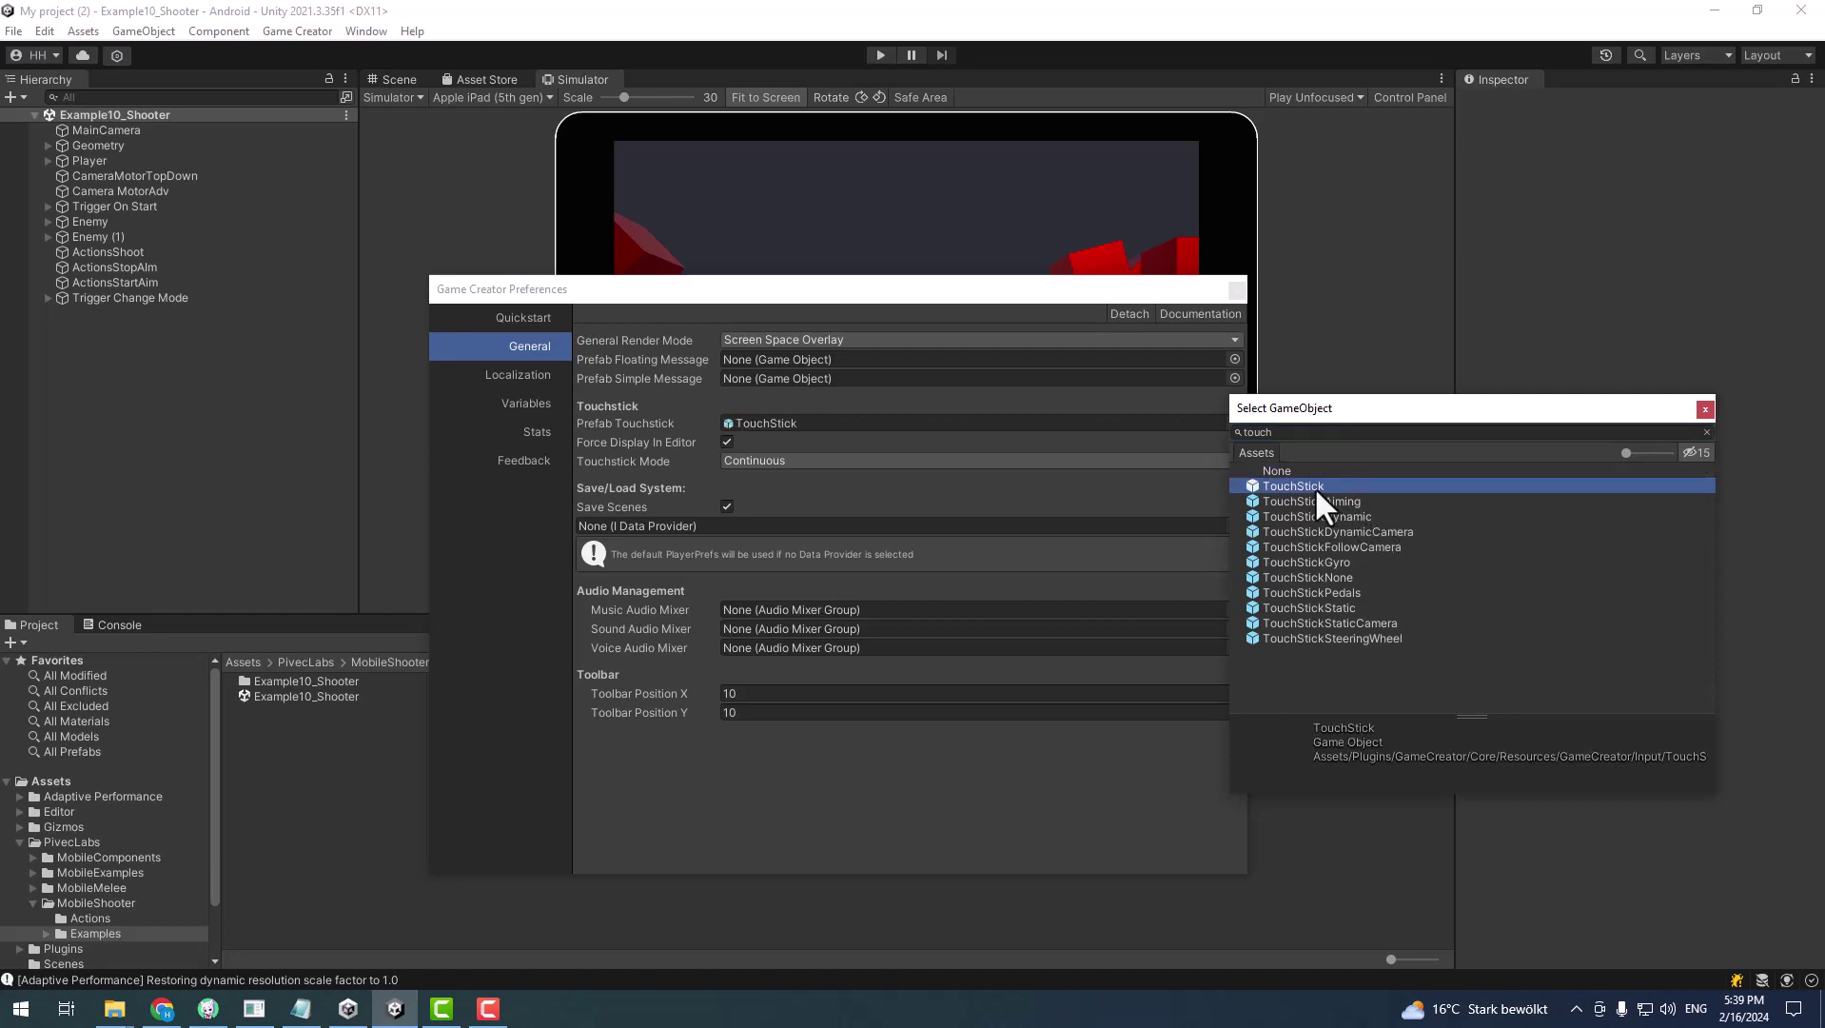
left_click(1317, 609)
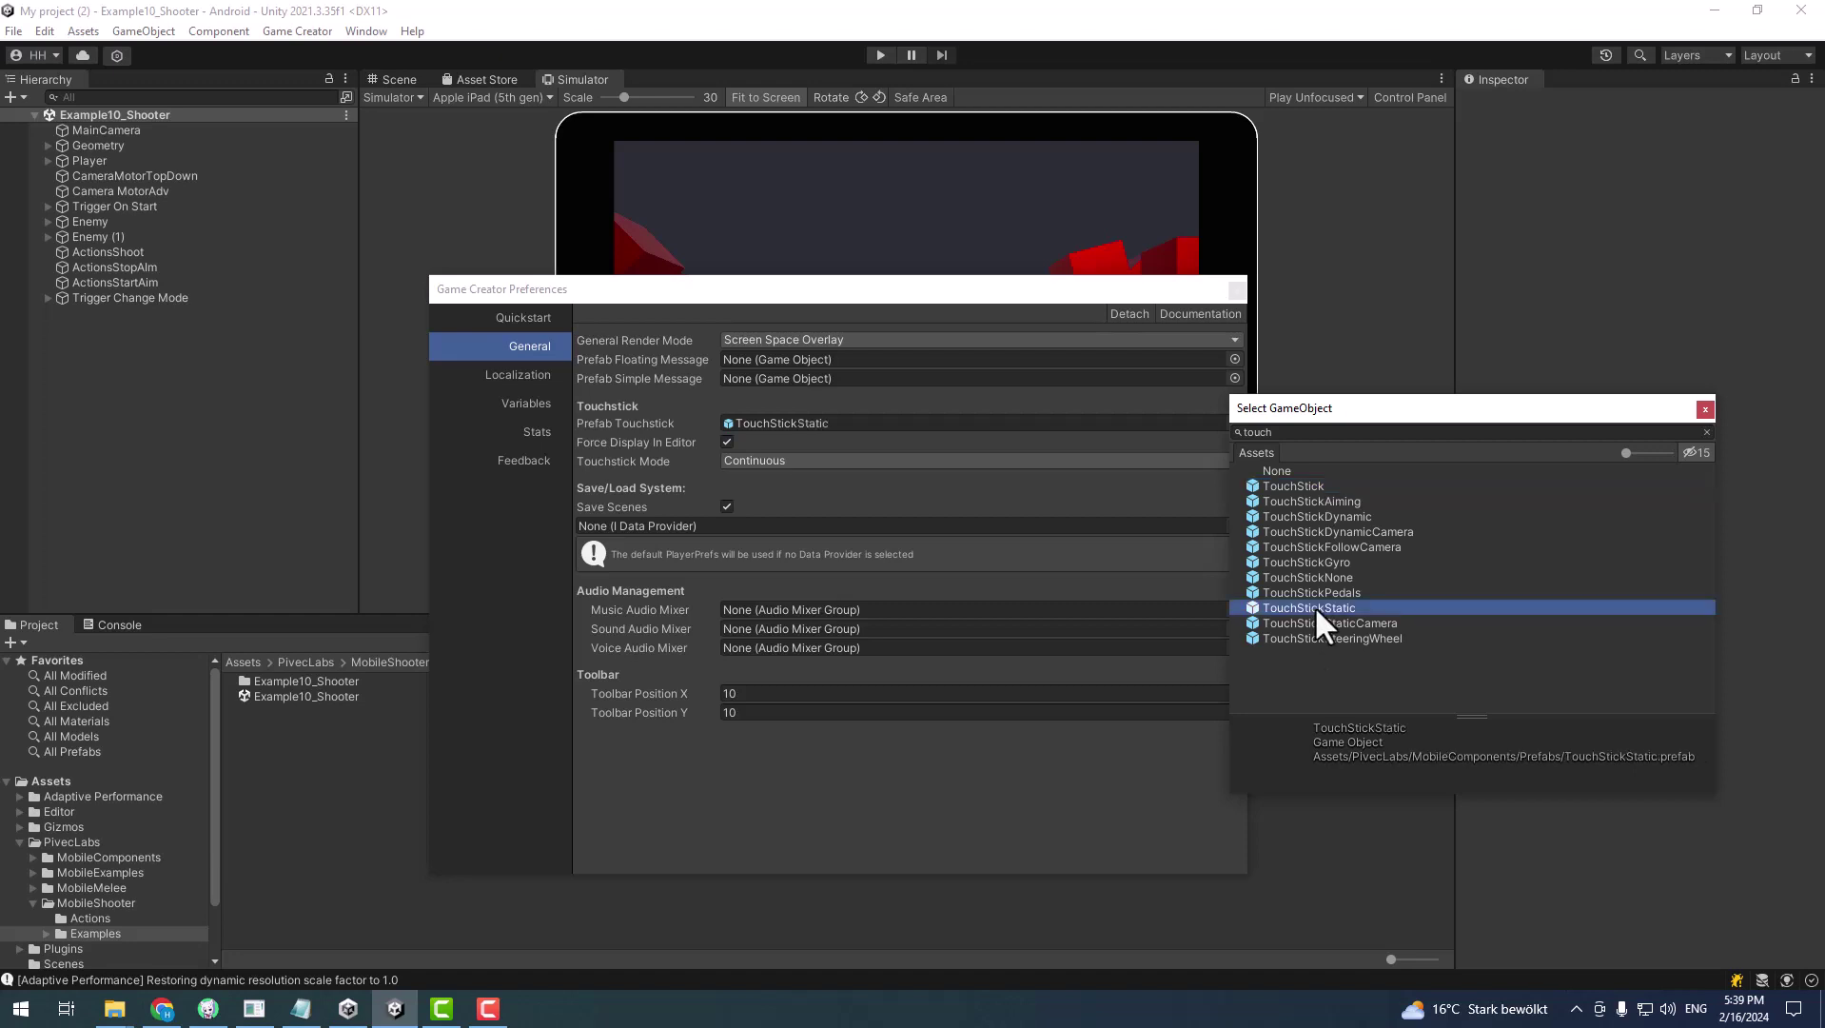
double_click(1309, 610)
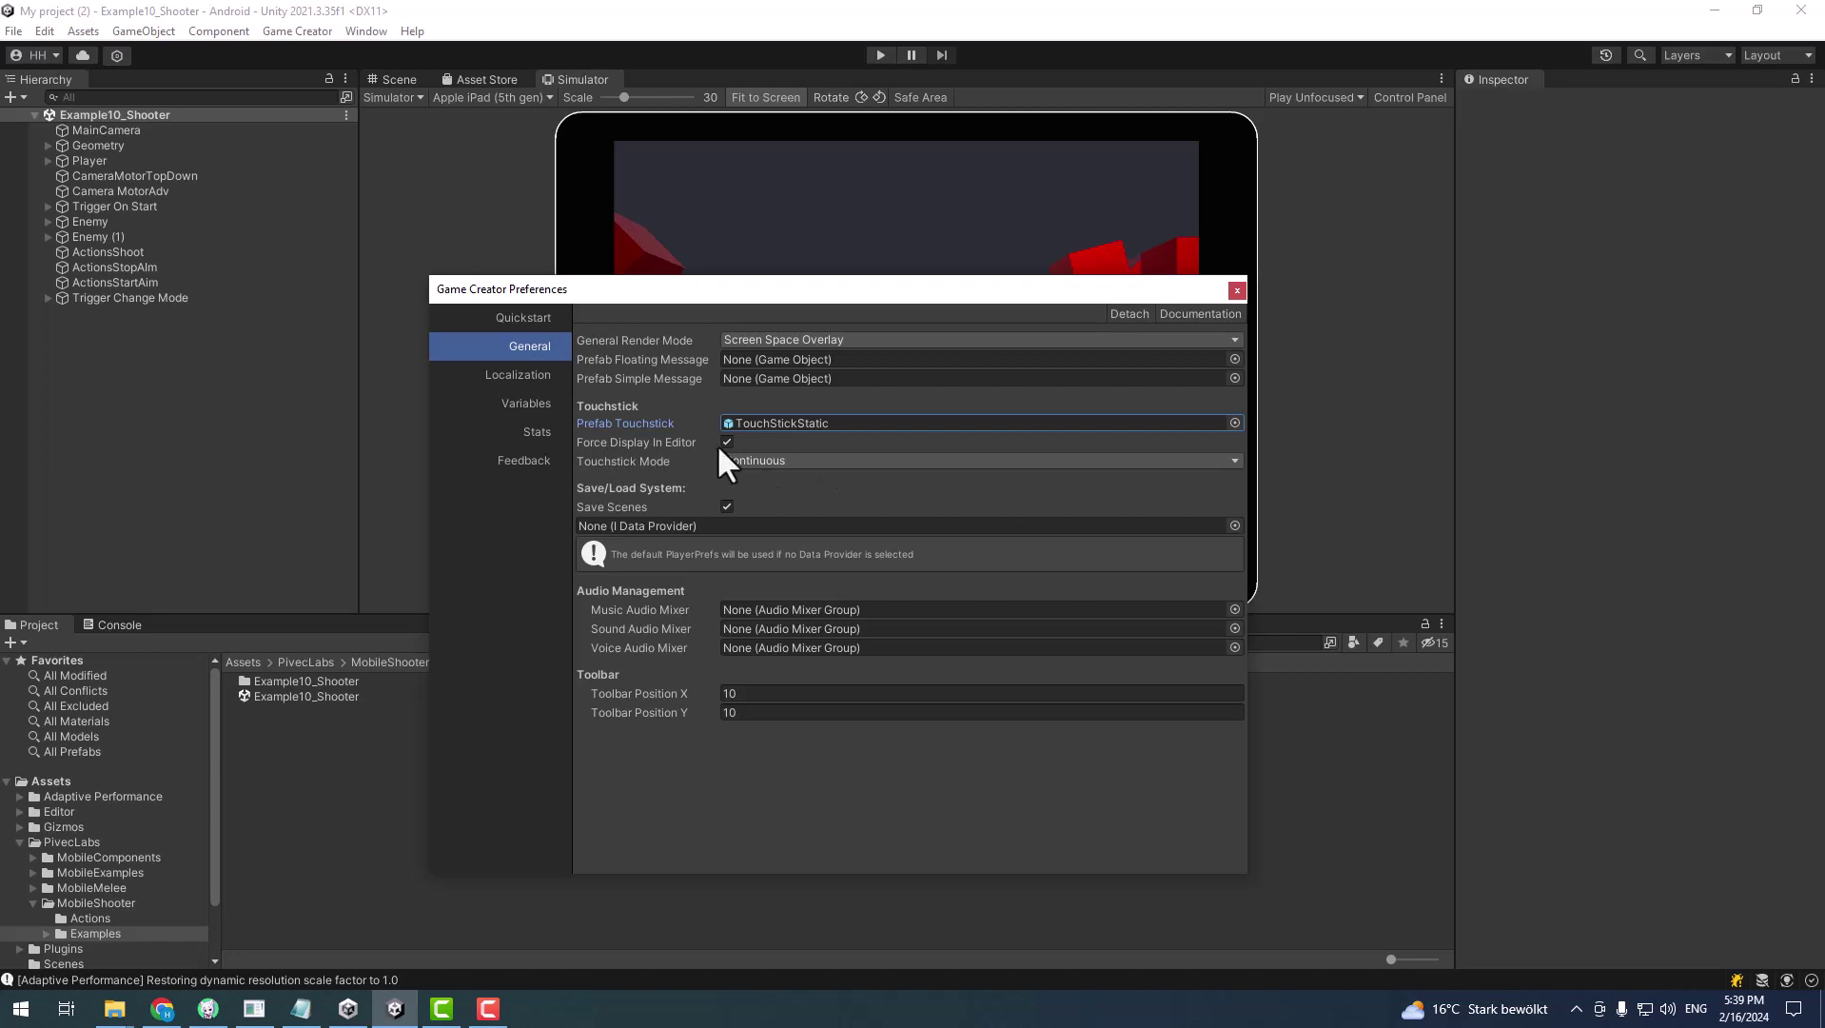
Set Touchstick Mode to Discrete, close preferences and start playing the scene
left_click(783, 458)
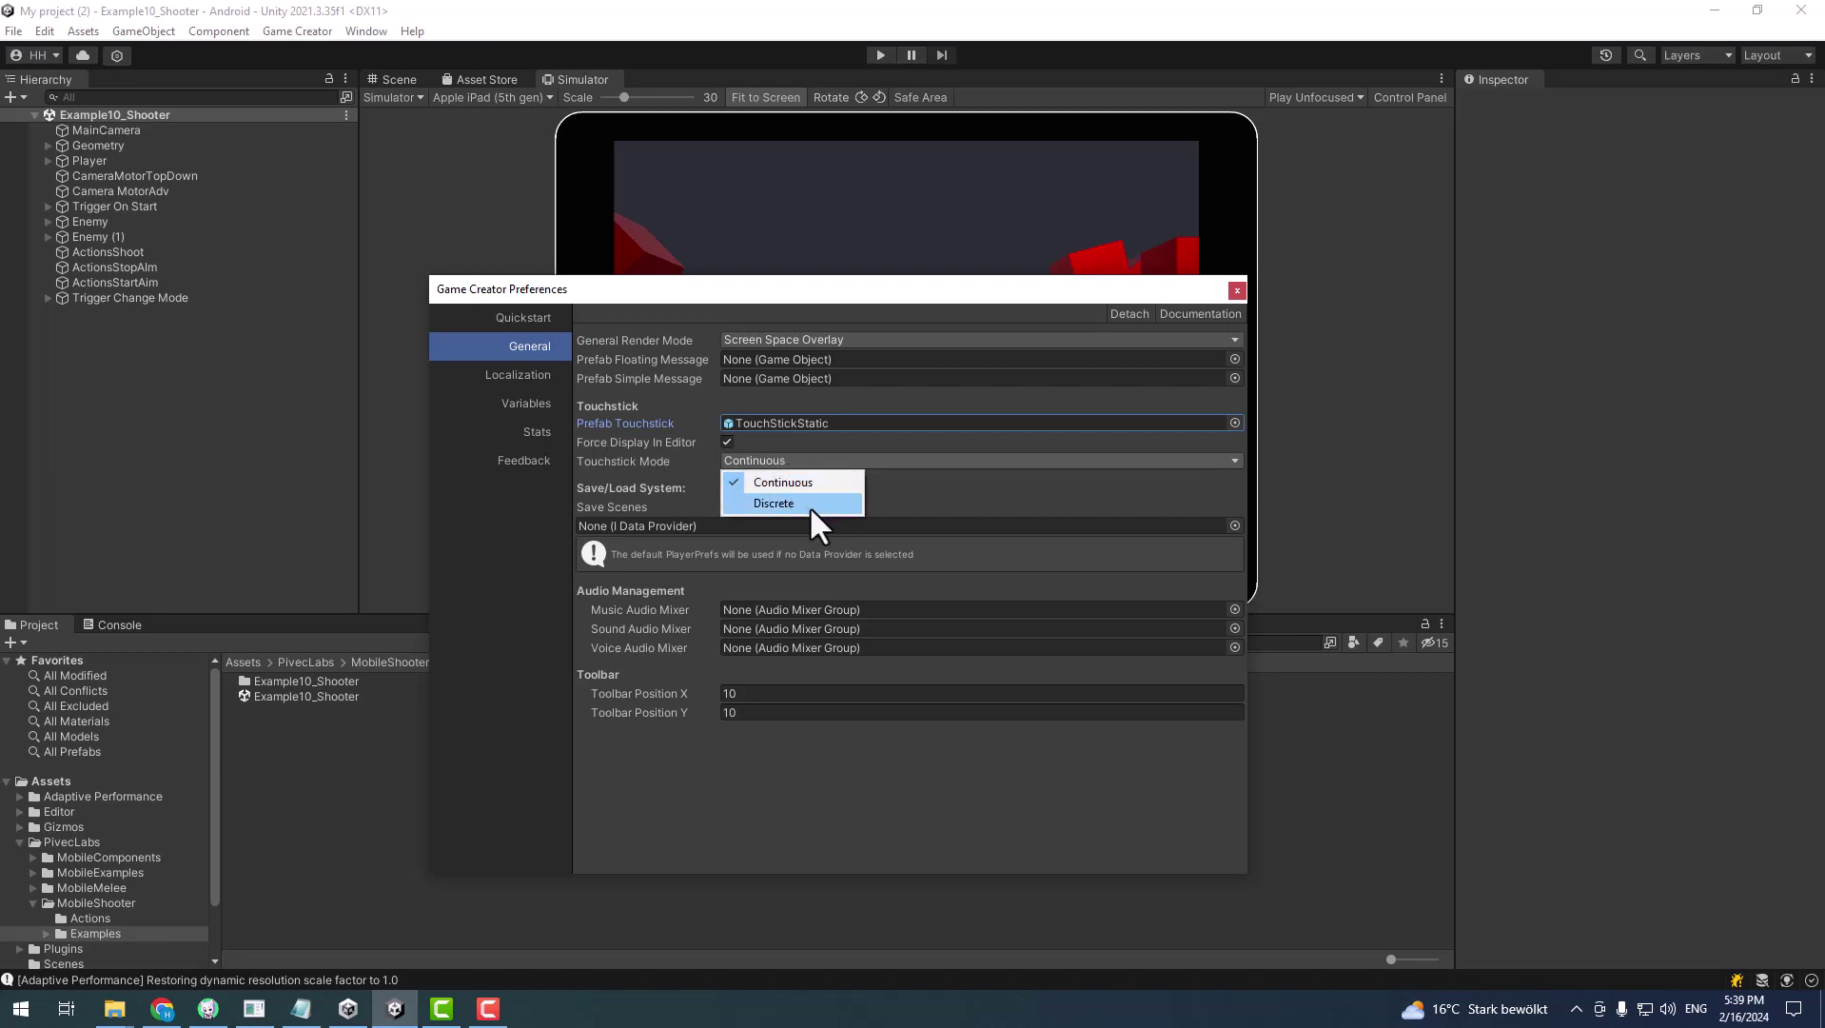
left_click(809, 506)
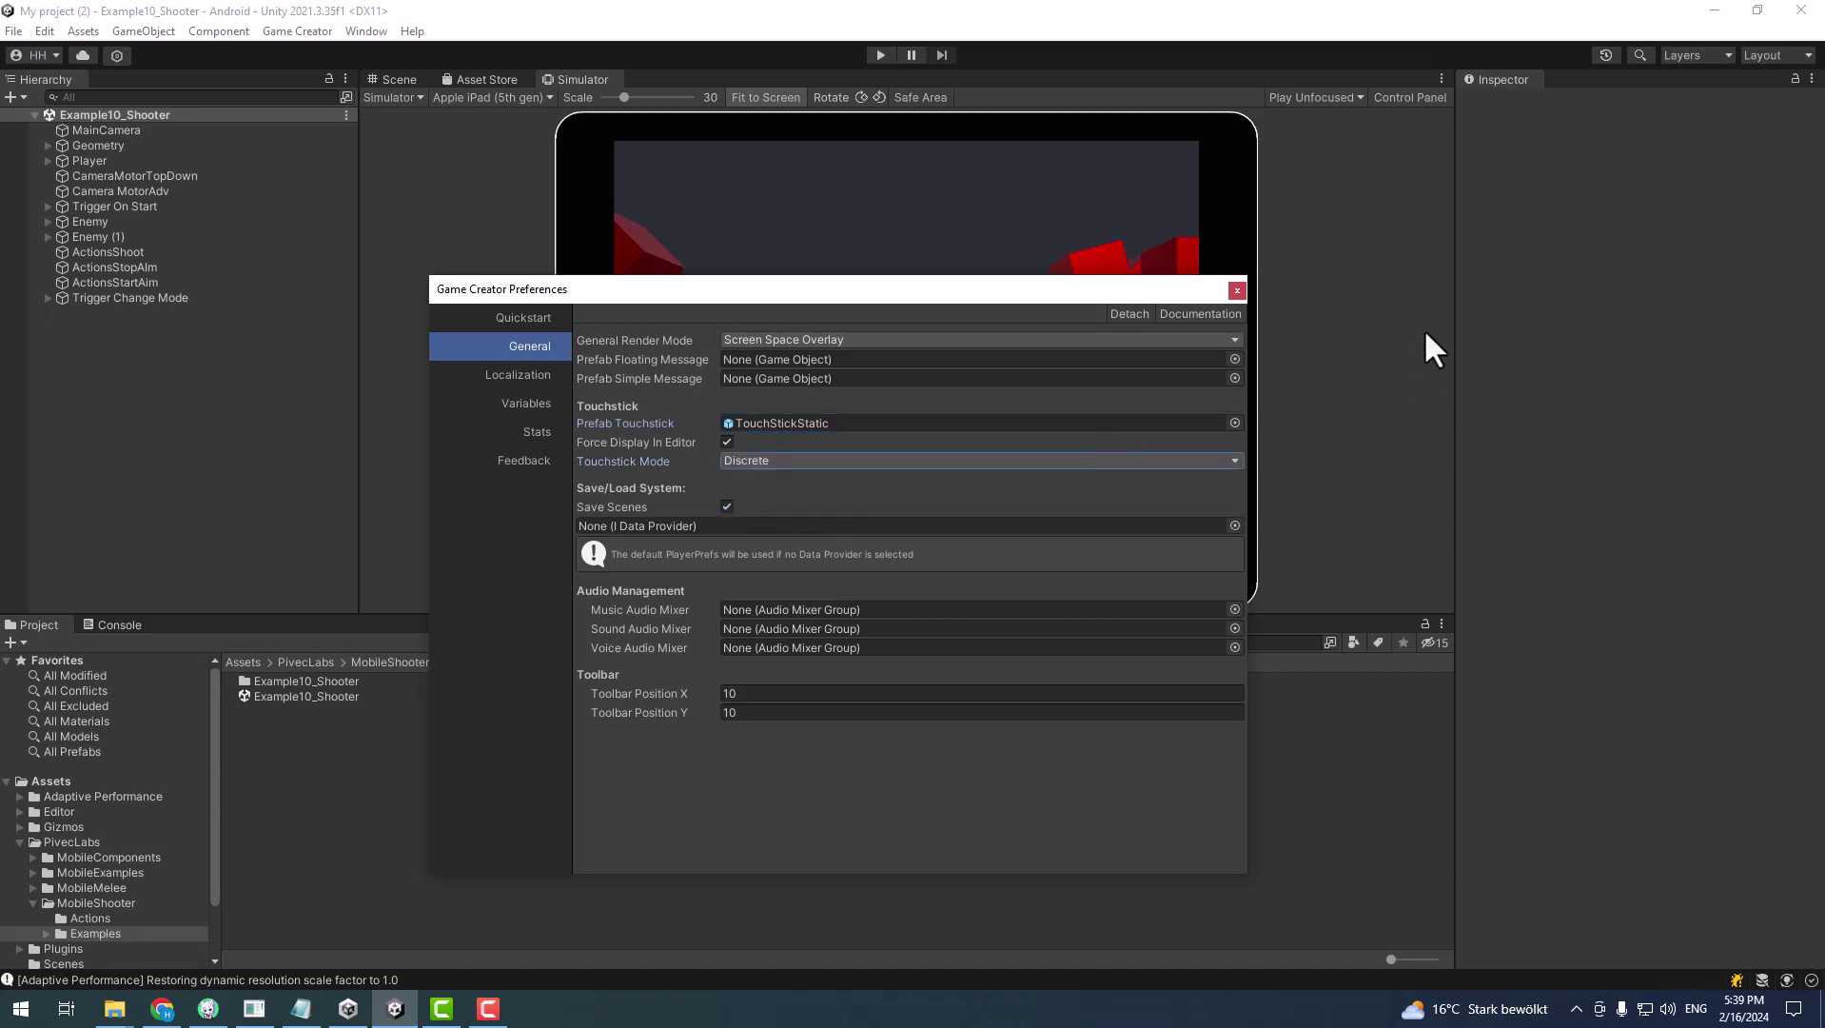
left_click(1236, 290)
left_click(881, 54)
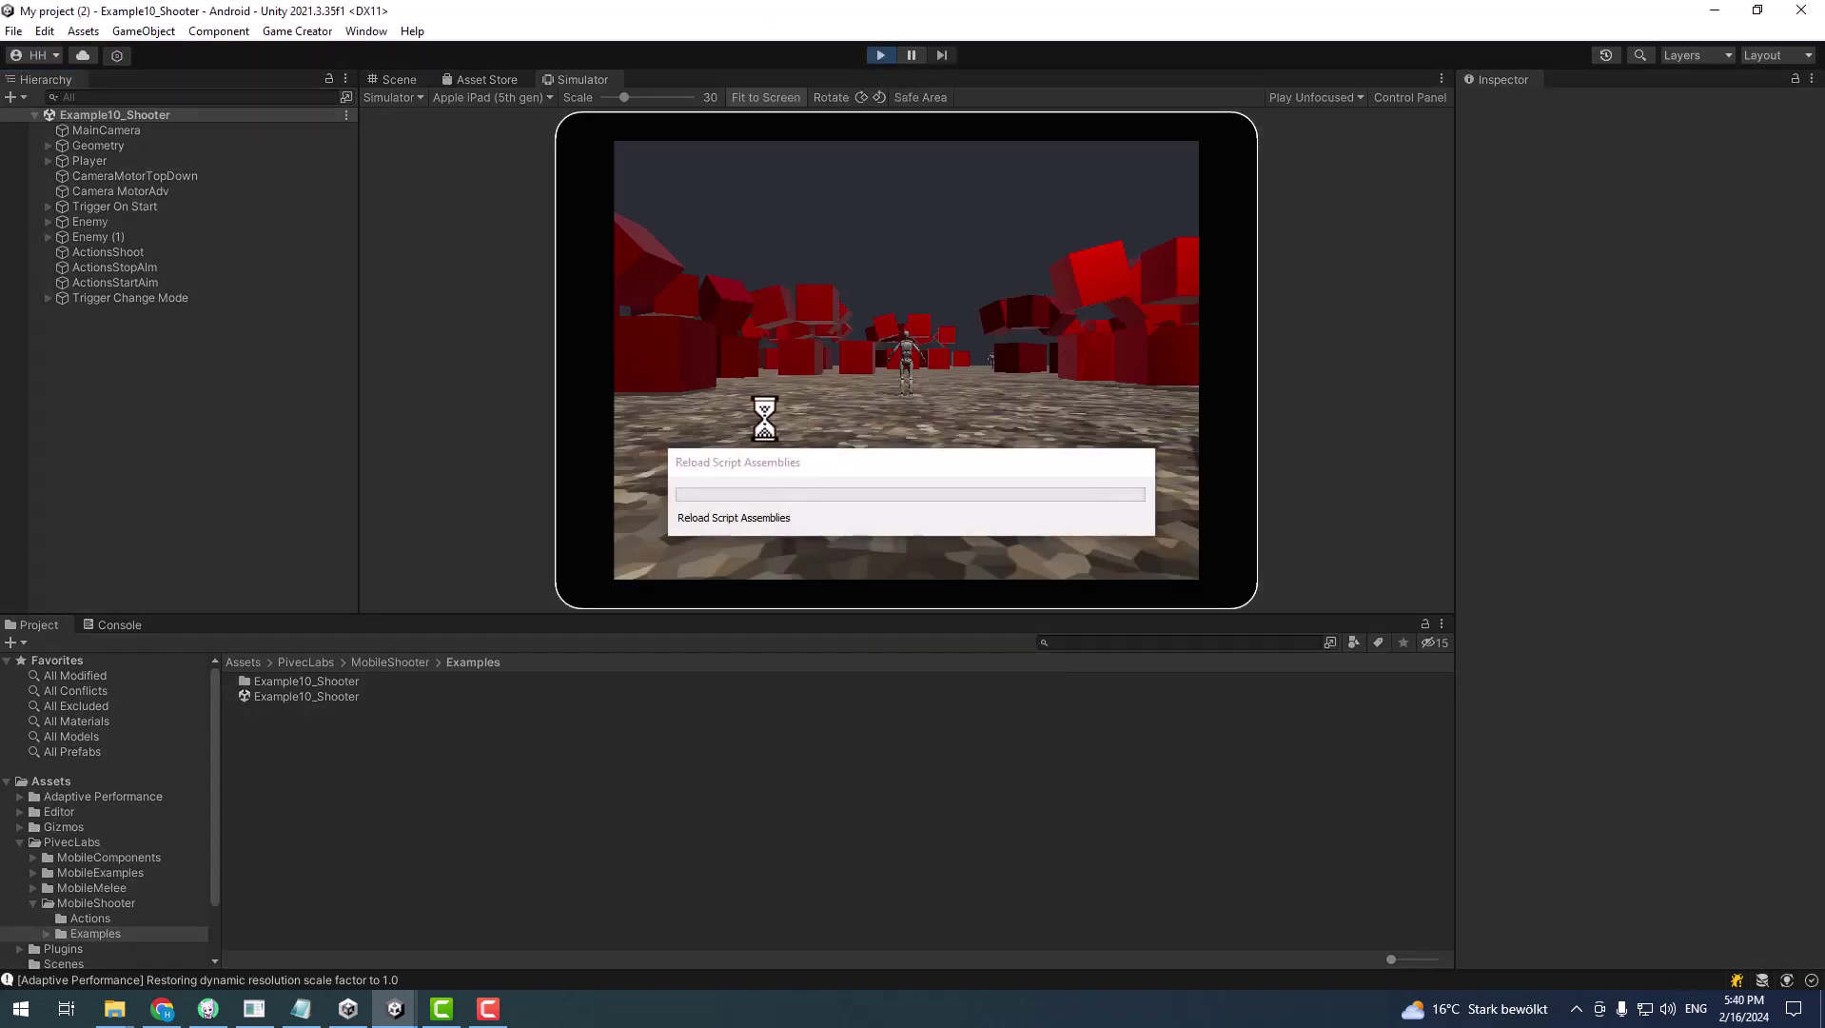
Move and shoot with the static joysticks, stop playing, then begin a Project asset search
left_click_drag(730, 481, 638, 580)
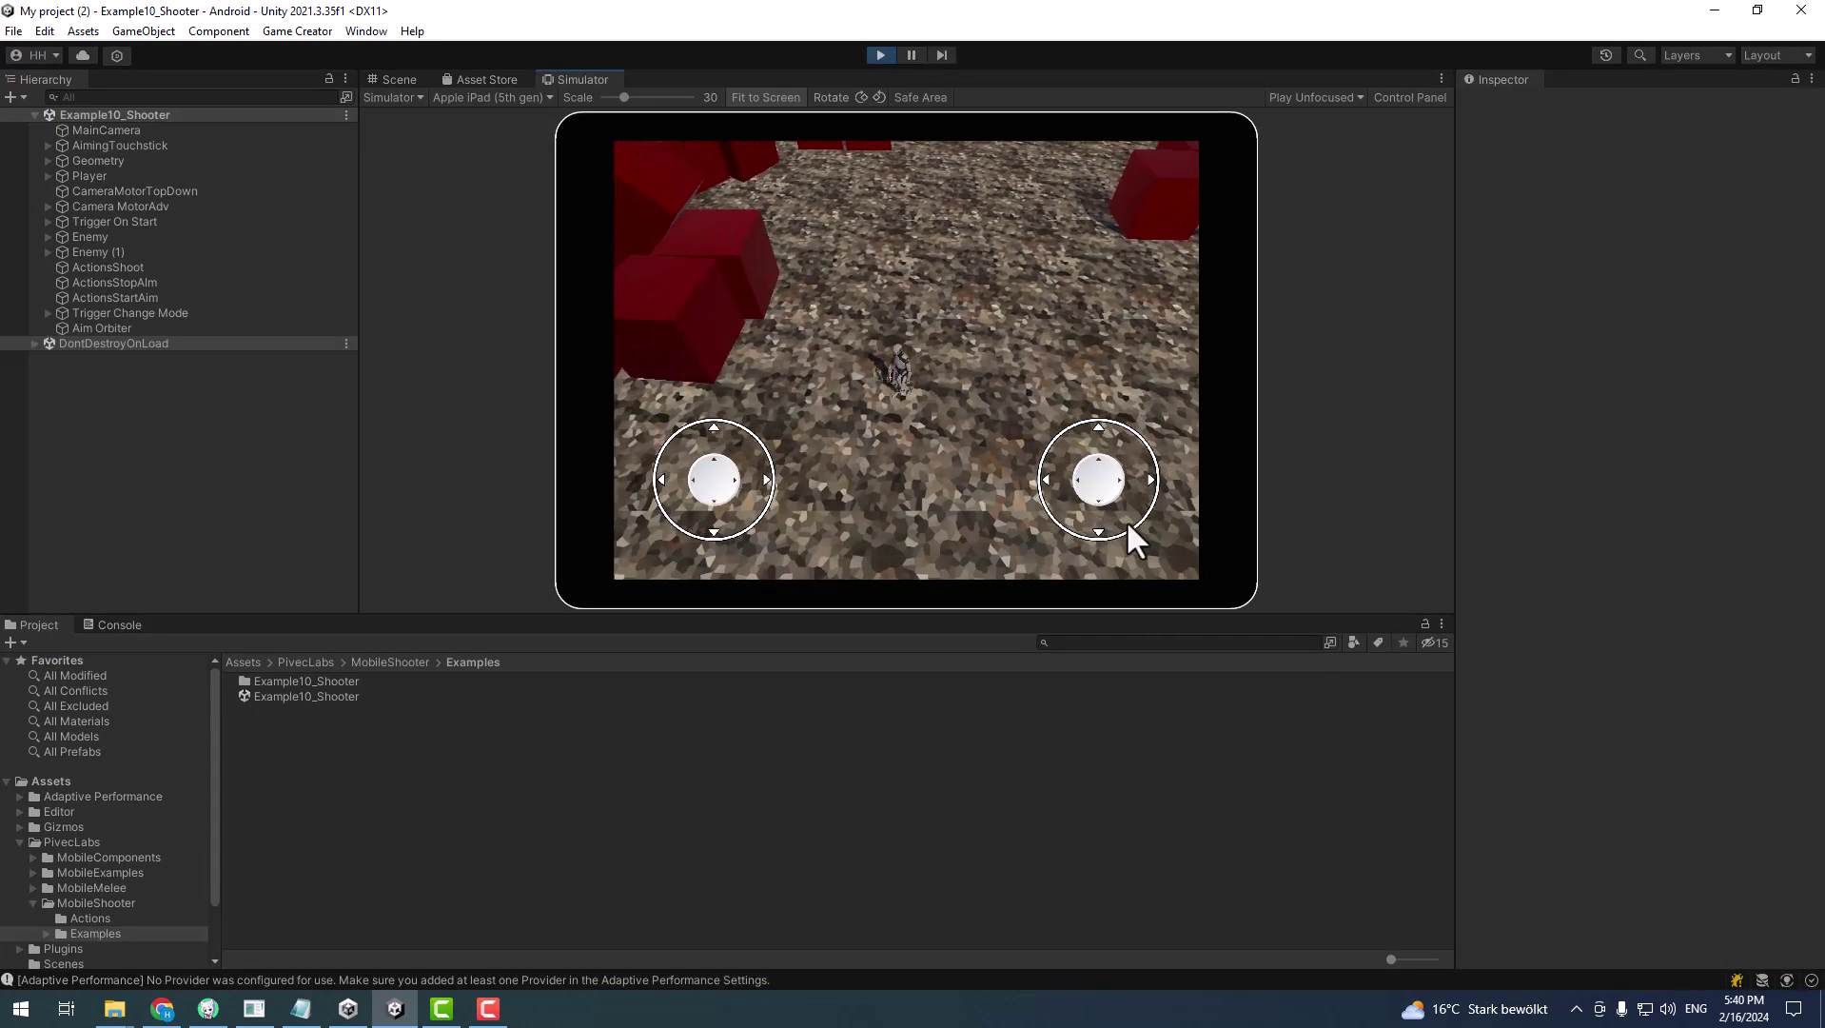
left_click_drag(1125, 479, 1090, 404)
left_click(888, 55)
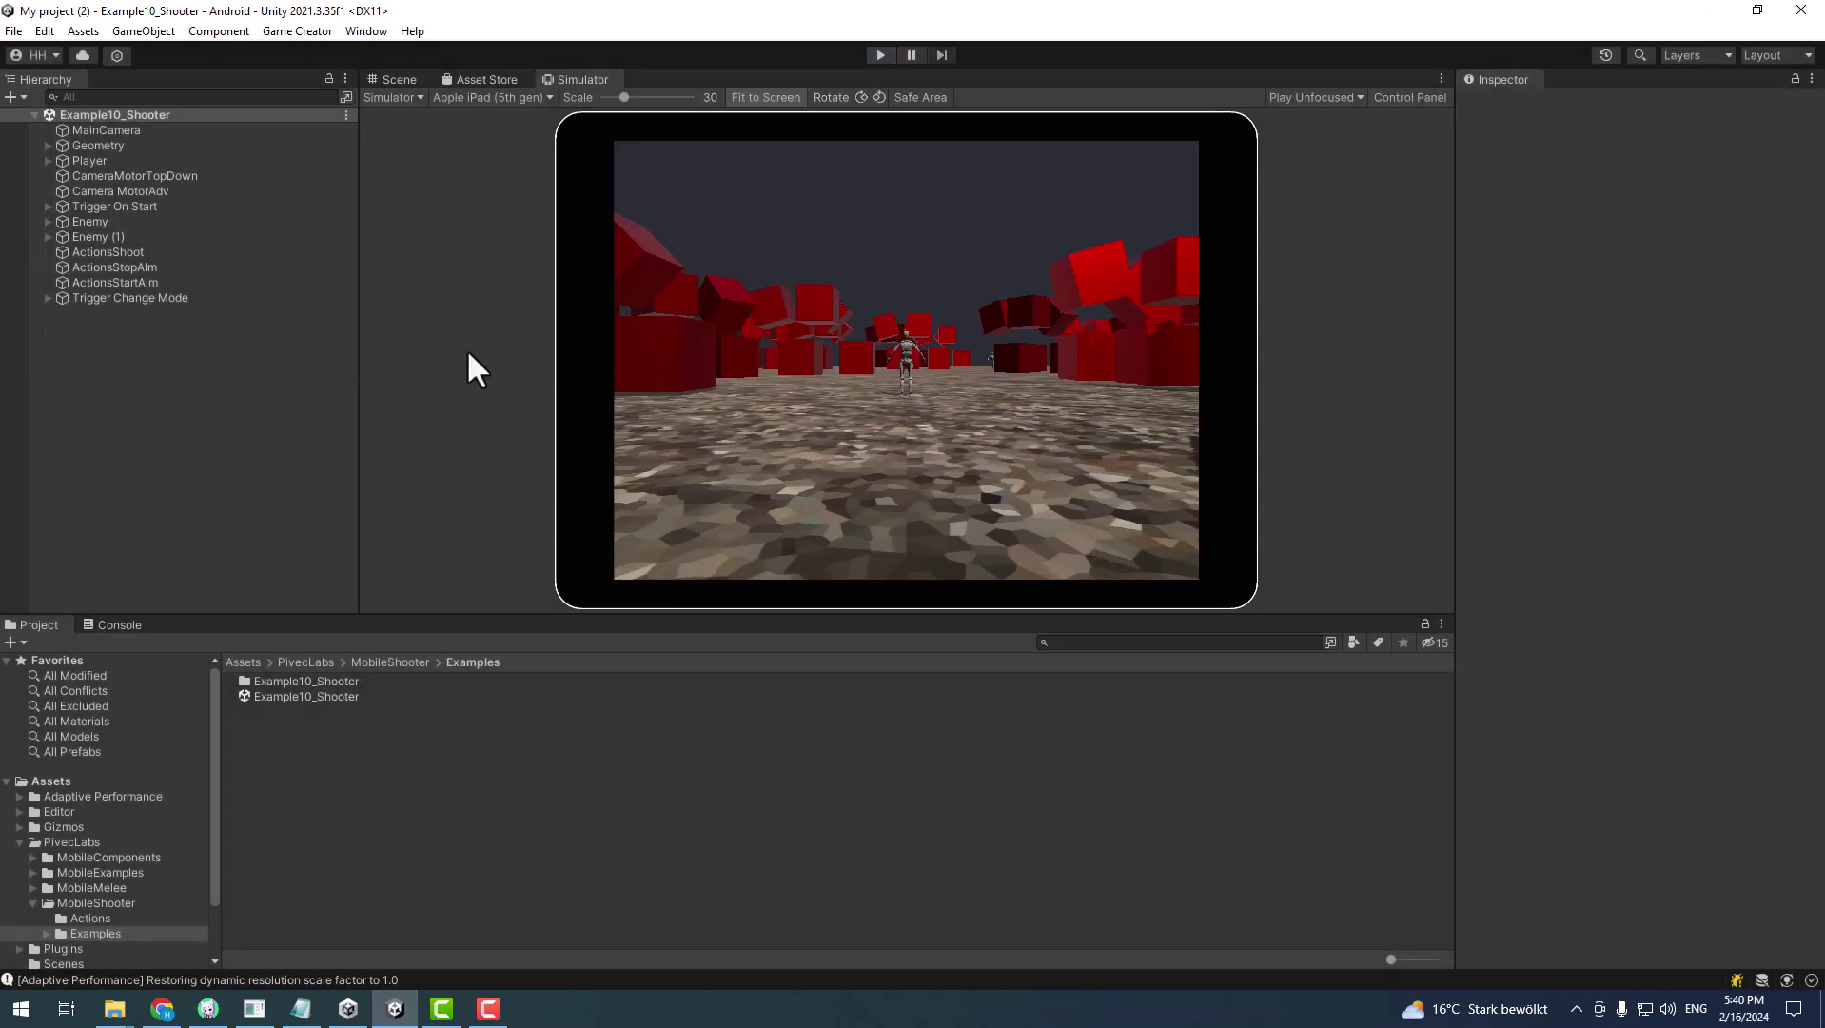
left_click(1162, 642)
Find the Bullets asset with 'bul' and delete its On Shoot camera-shake action
type("bul")
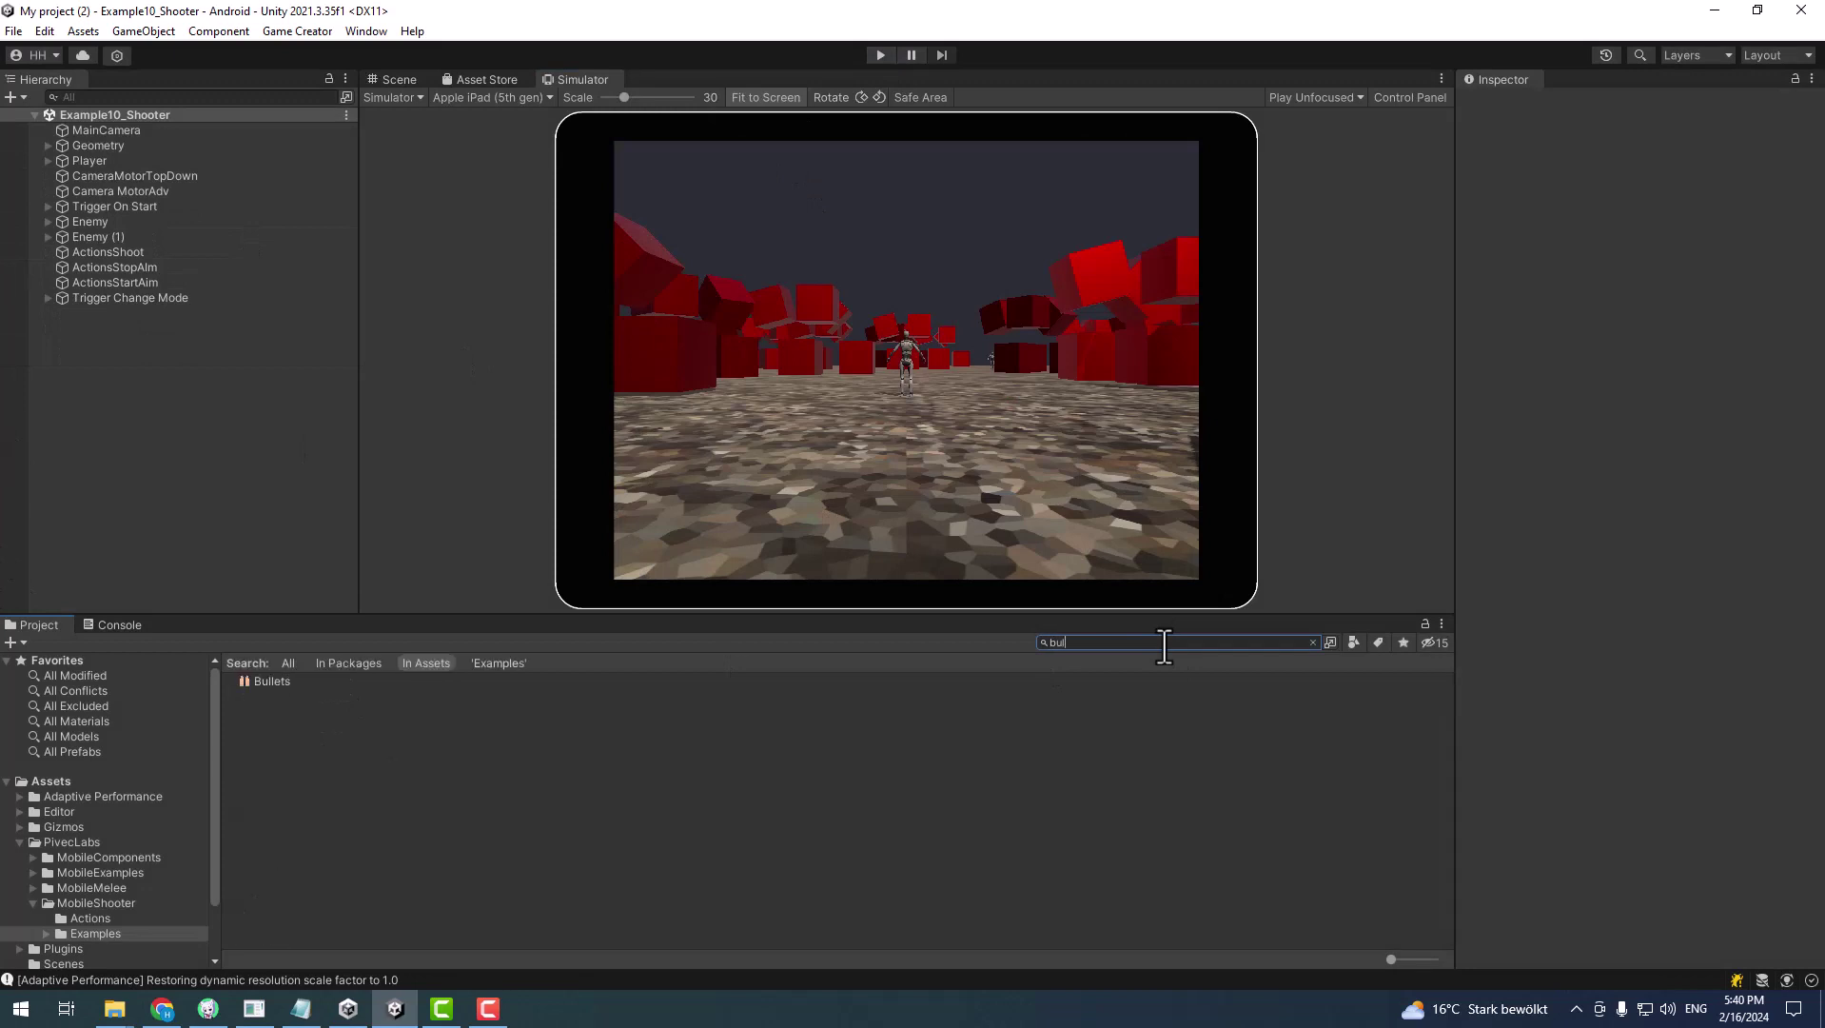
left_click(273, 682)
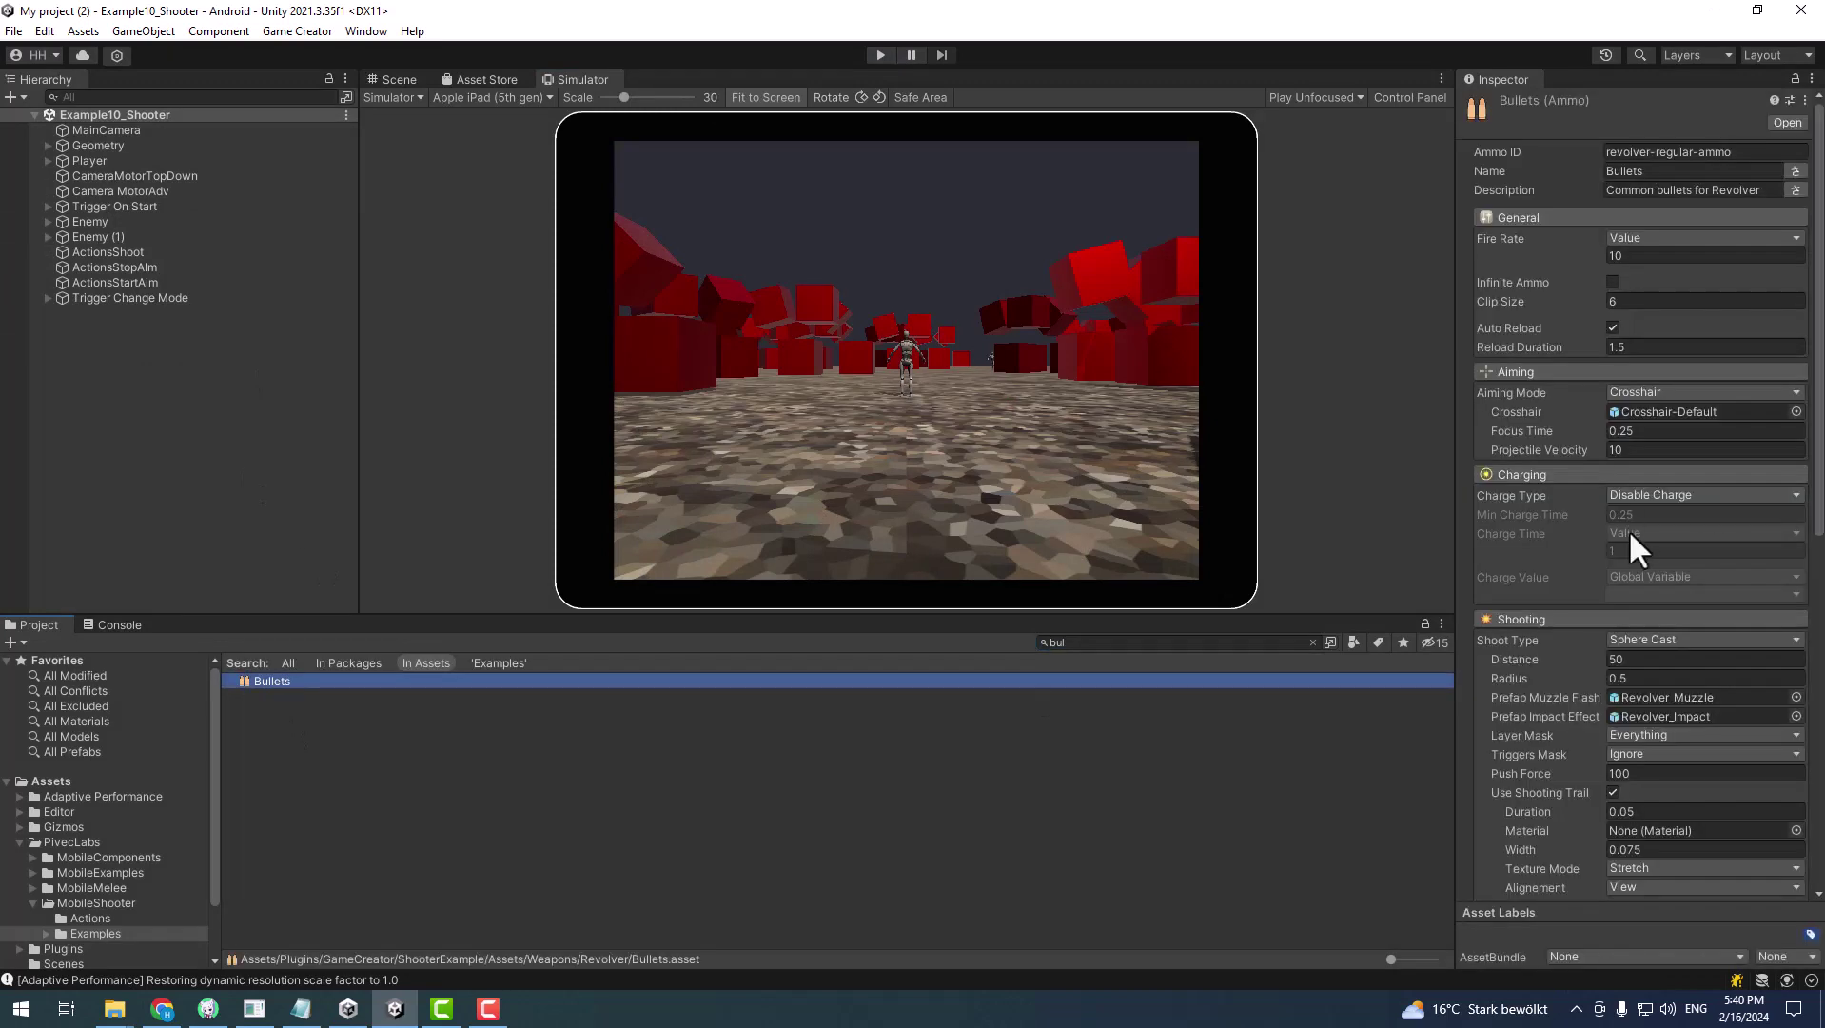
scroll(1628, 529, "down", 5)
scroll(1735, 706, "down", 5)
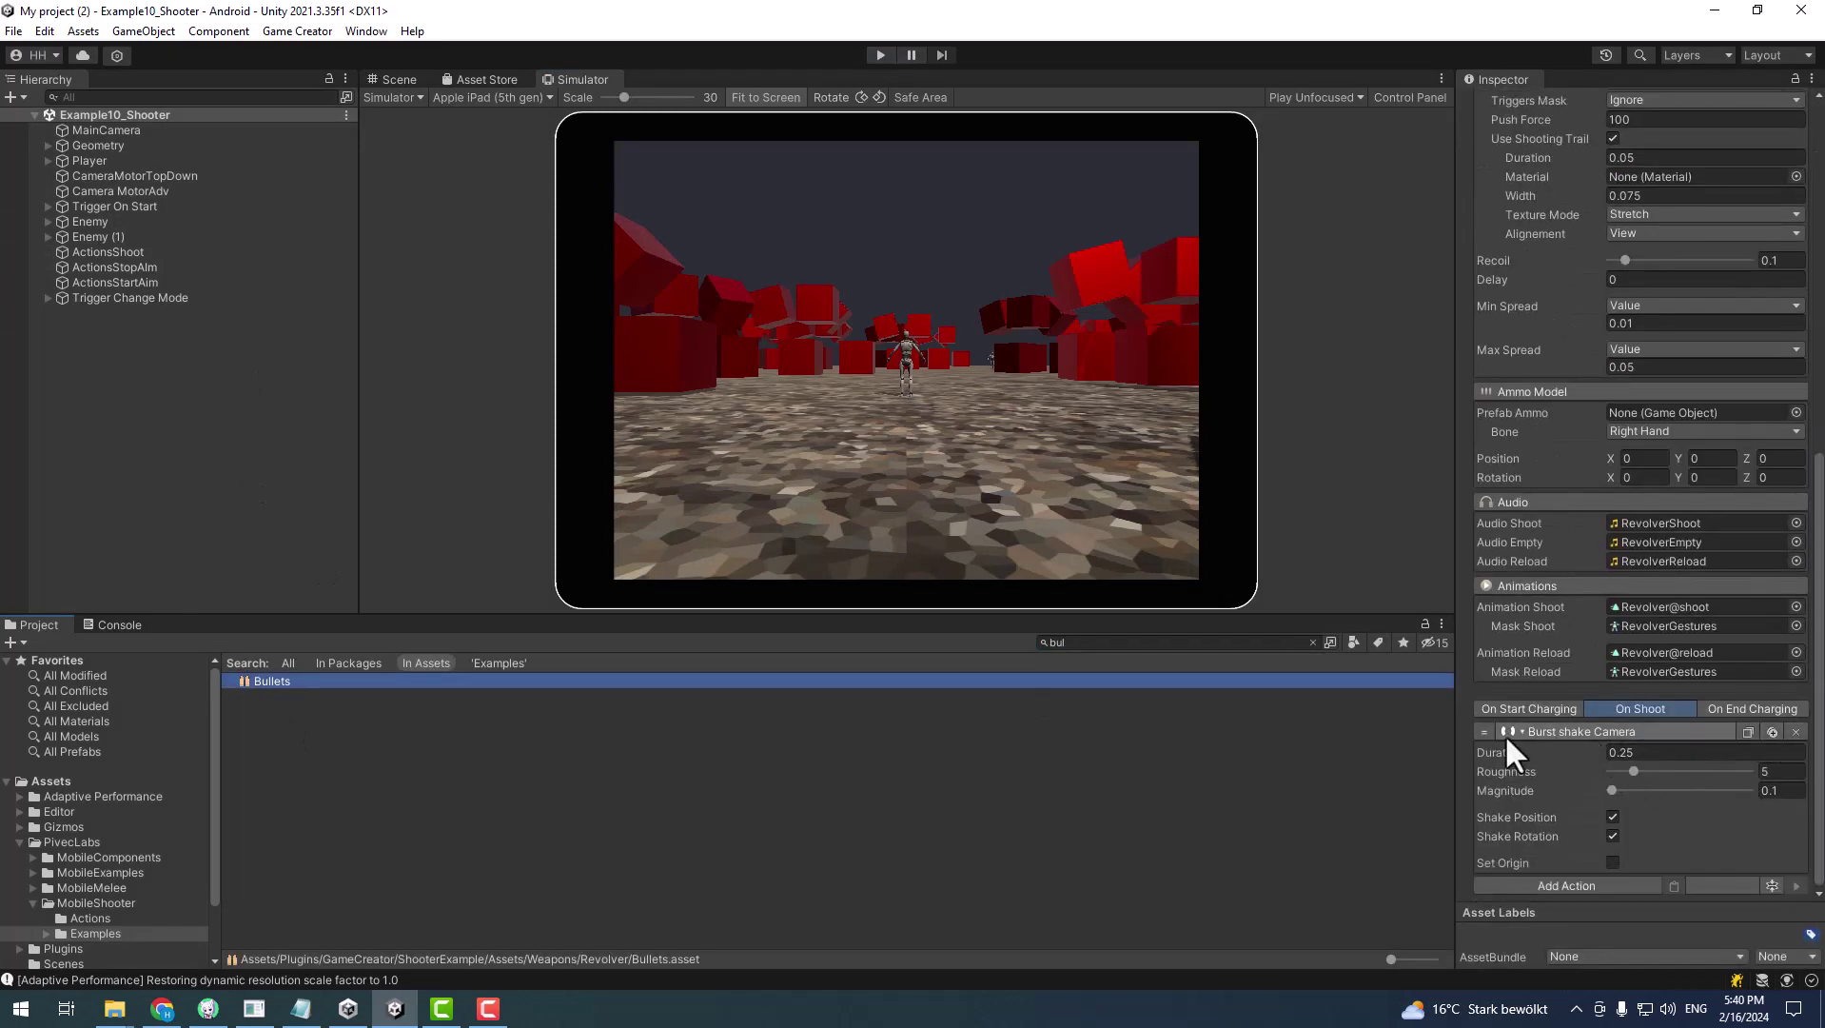
left_click(1794, 732)
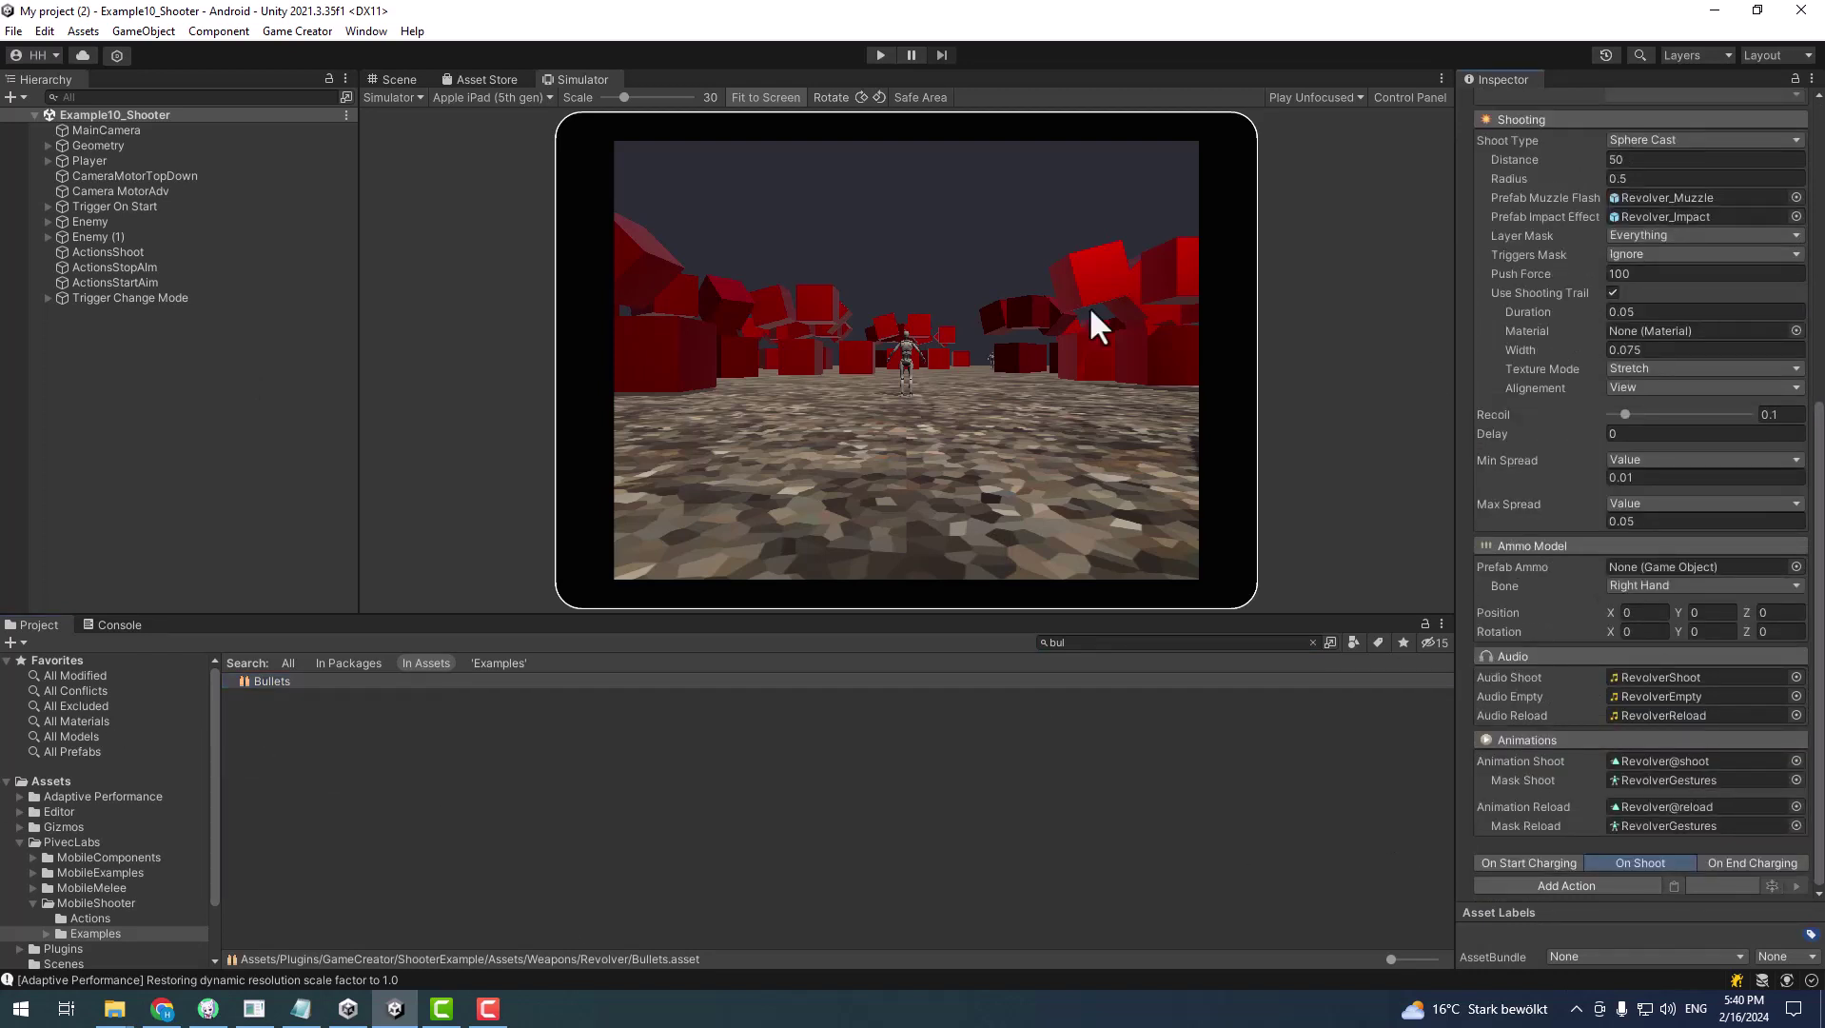
Play-test firing and walking on the simulated tablet, then stop the game
left_click(879, 54)
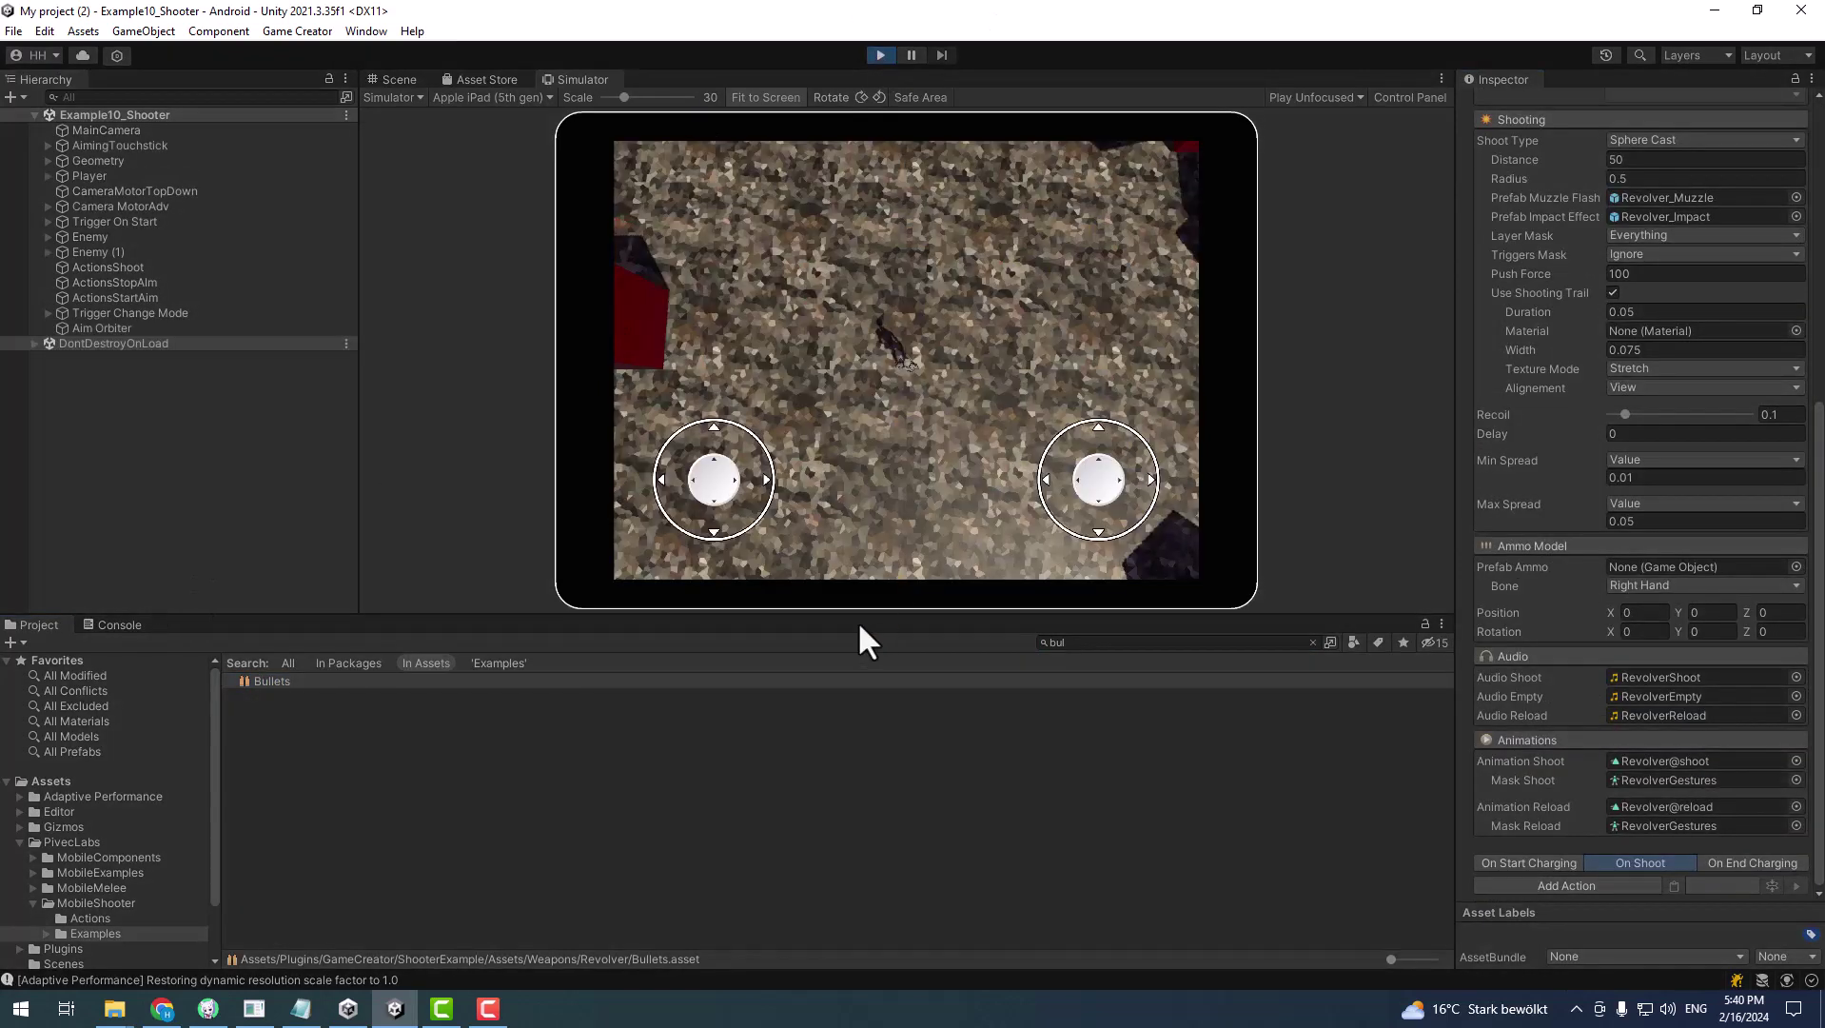
mouse_move(1075, 509)
left_mouse_down()
mouse_move(1095, 400)
mouse_move(915, 342)
mouse_move(935, 90)
left_mouse_up()
left_click_drag(701, 471, 627, 576)
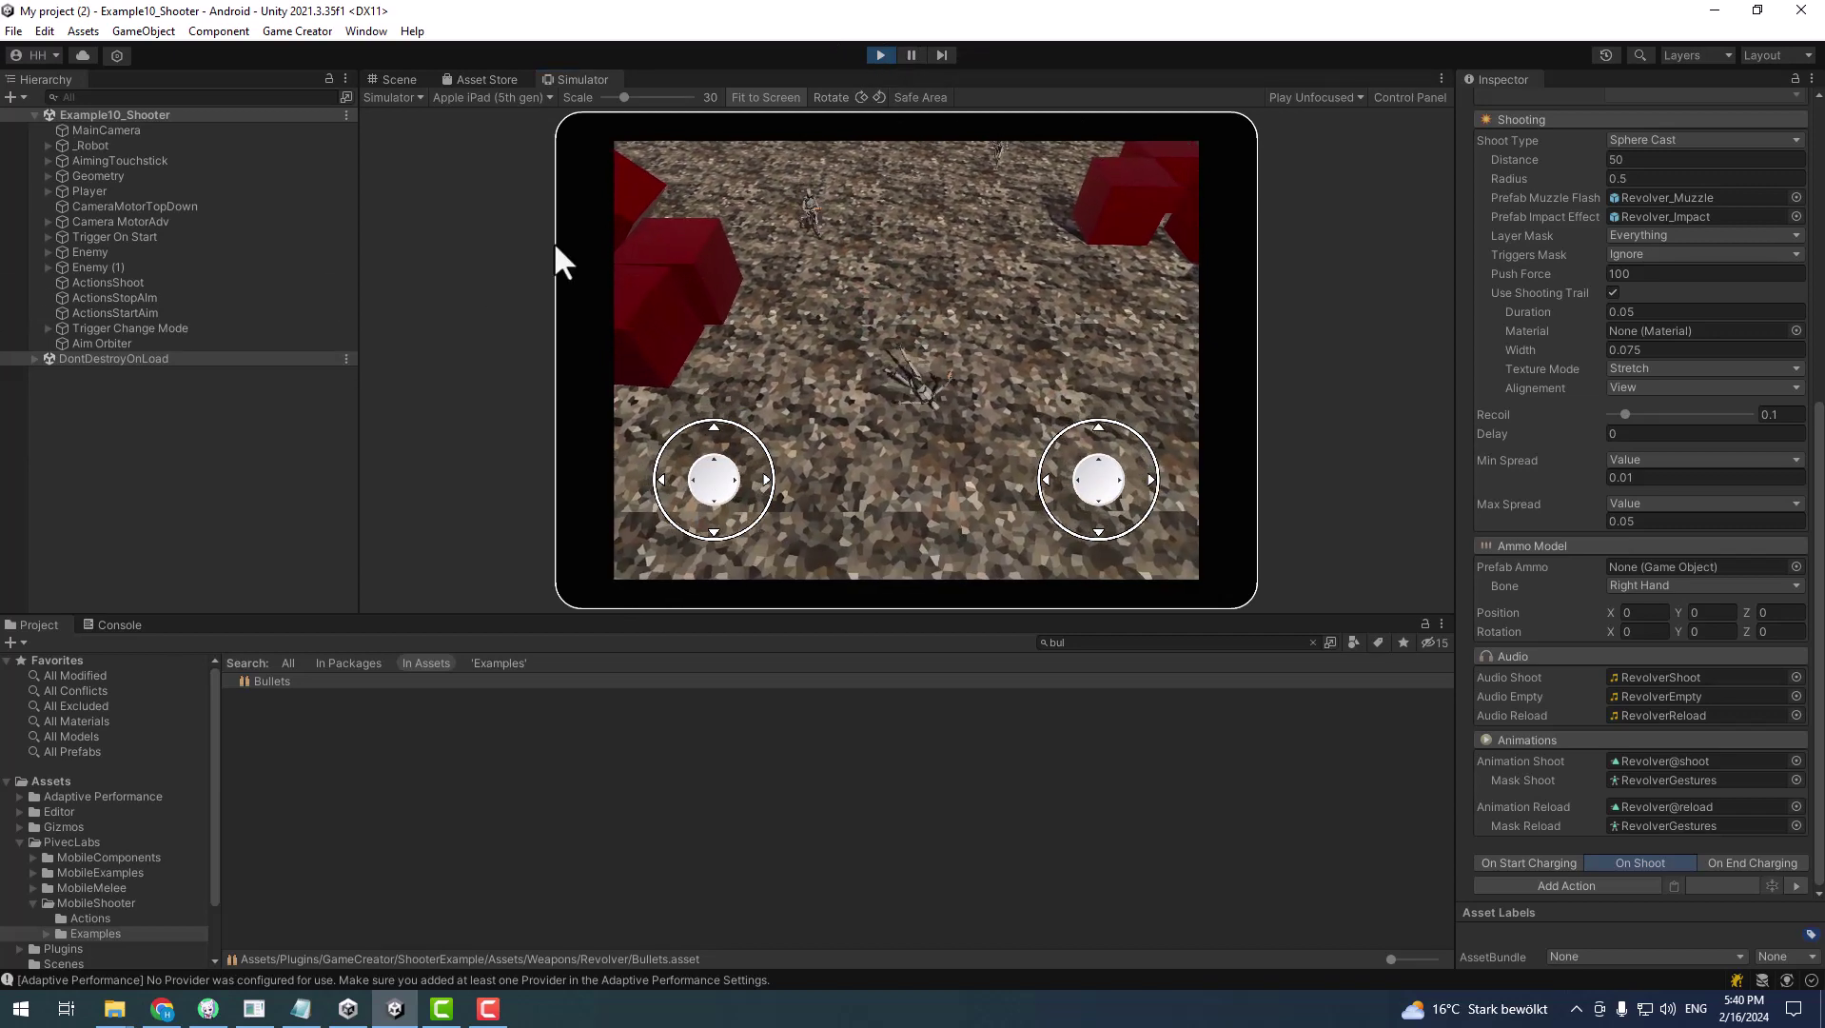
left_click(892, 55)
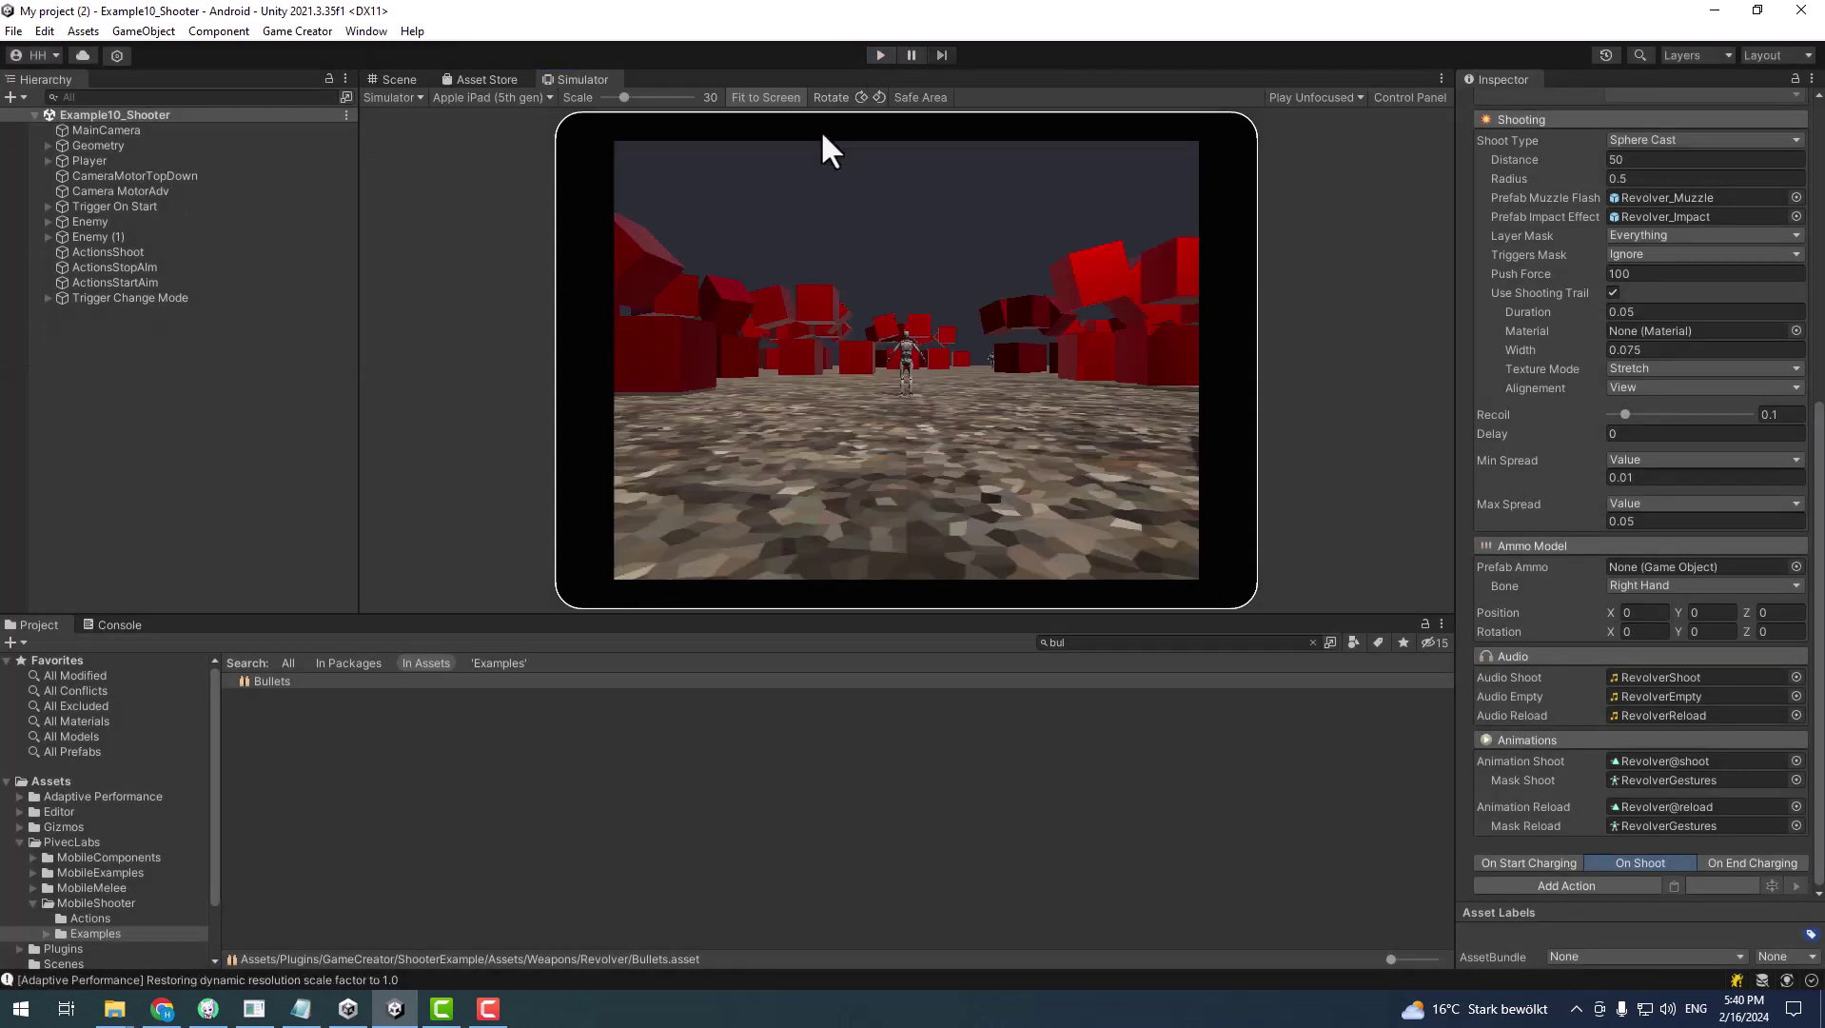
Open the Player Settings from the File > Build Settings window
left_click(5, 29)
left_click(54, 263)
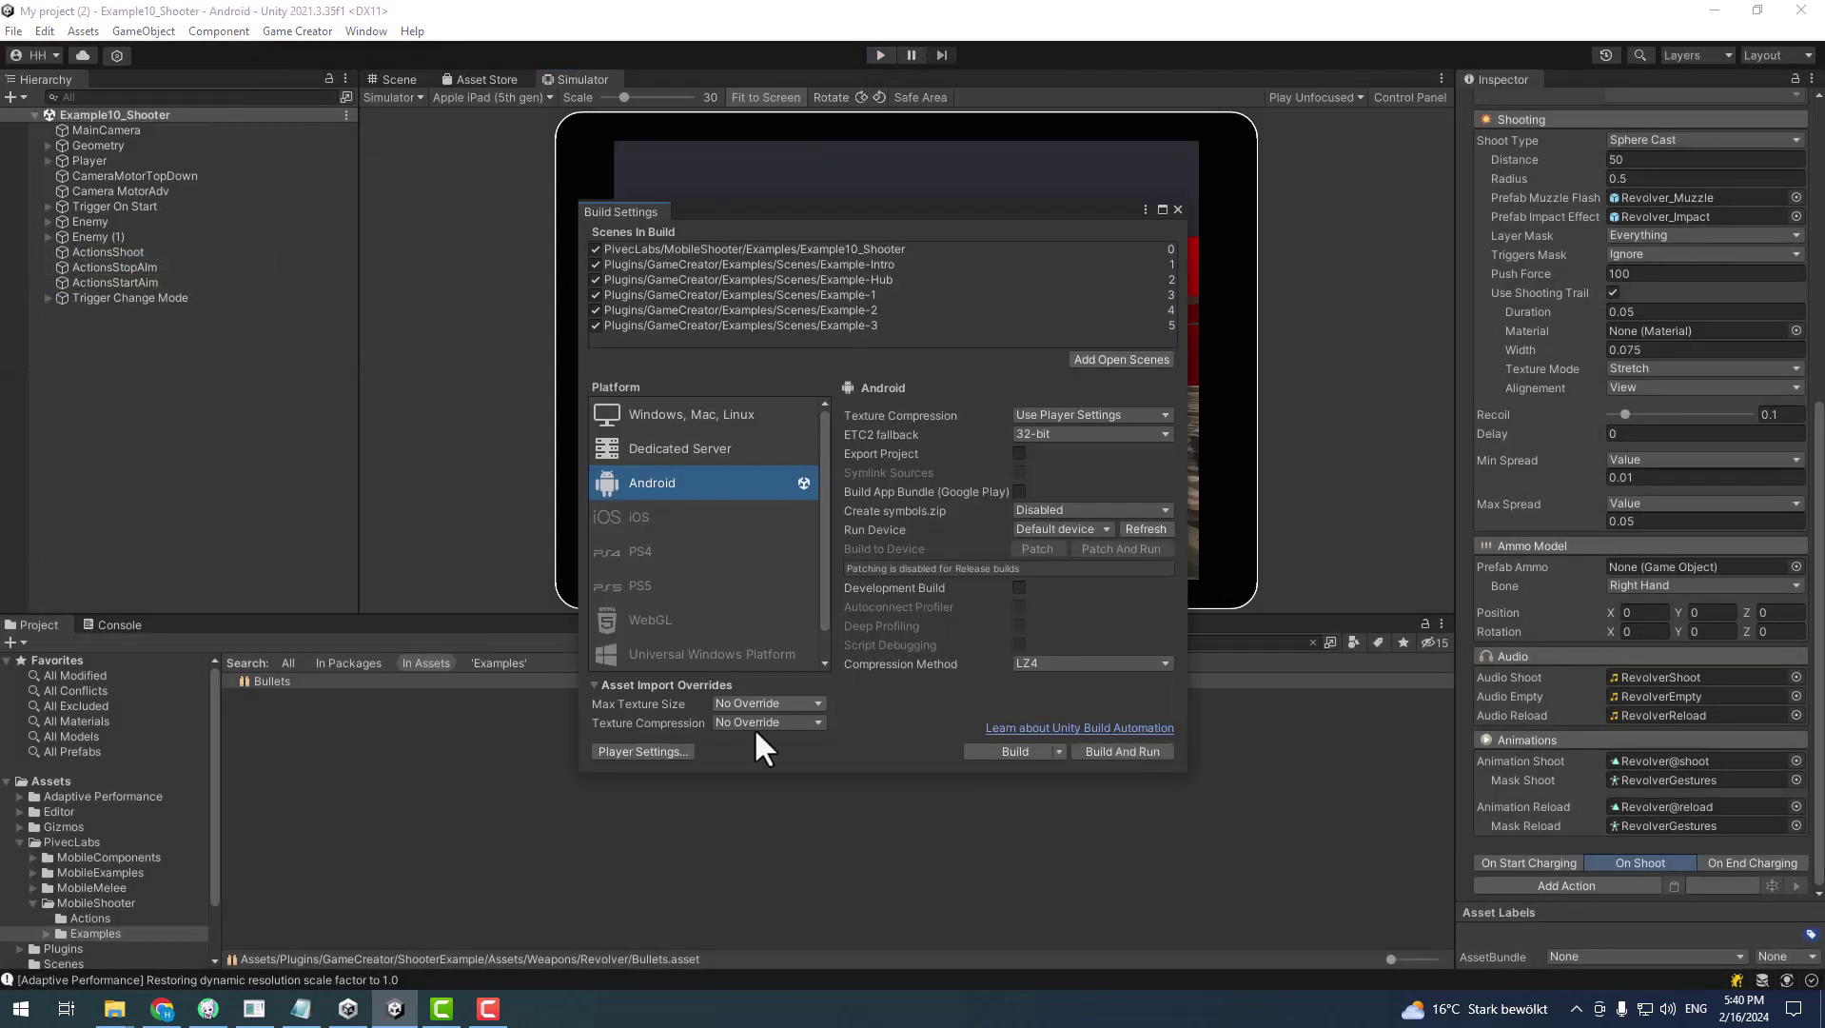
left_click(649, 755)
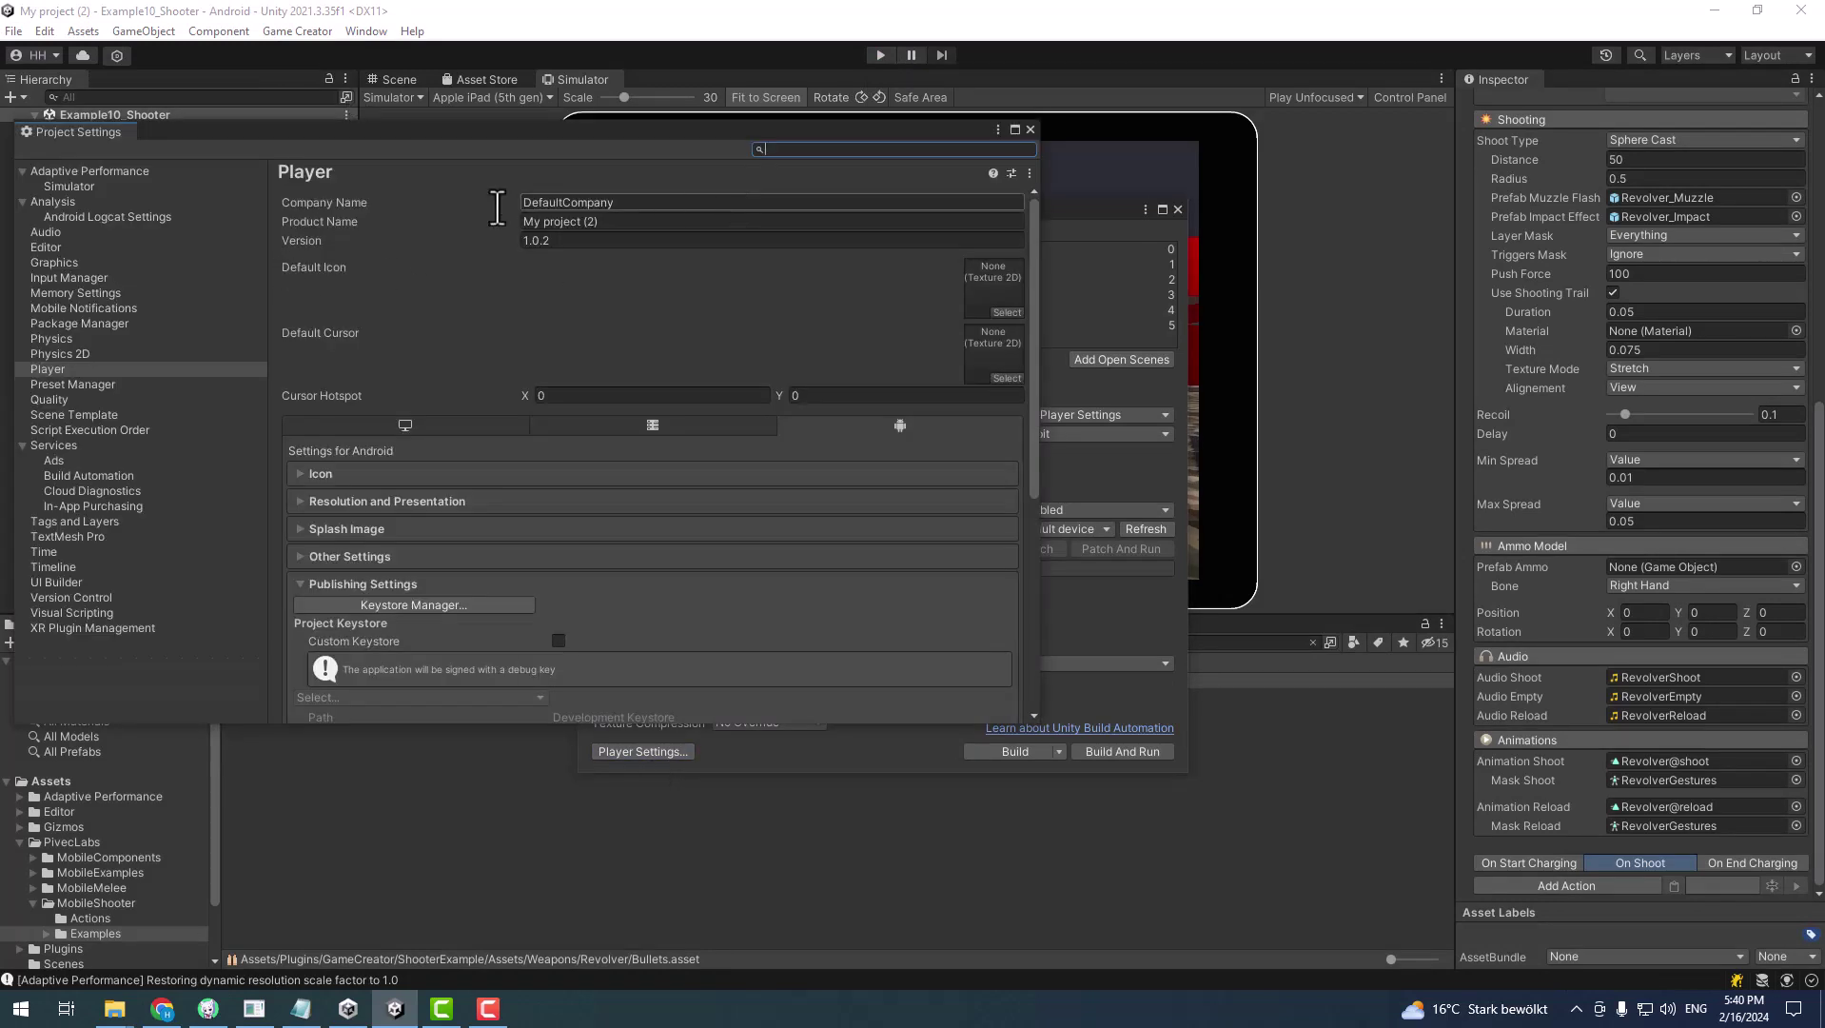
Replace DefaultCompany with a custom company name and set Product Name to test
left_click(628, 203)
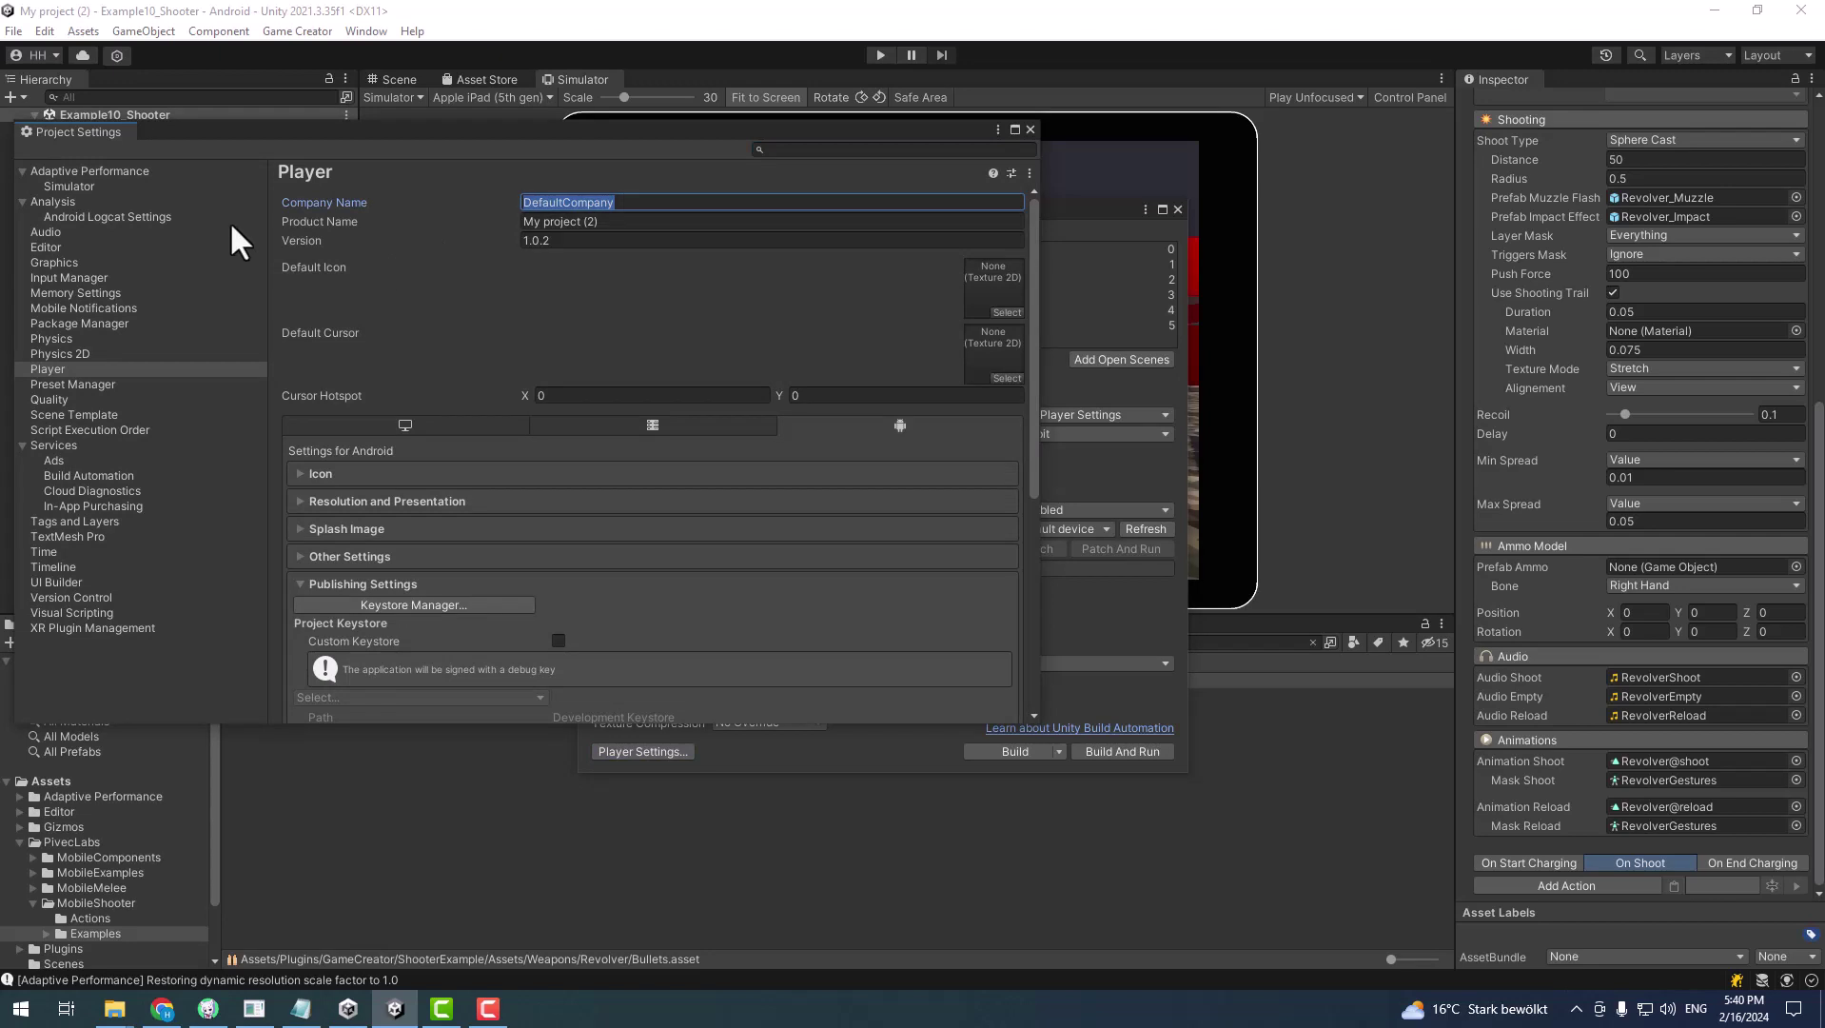
scroll(851, 609, "down", 3)
scroll(726, 604, "up", 2)
scroll(685, 476, "up", 1)
type("hajipour")
key("Tab")
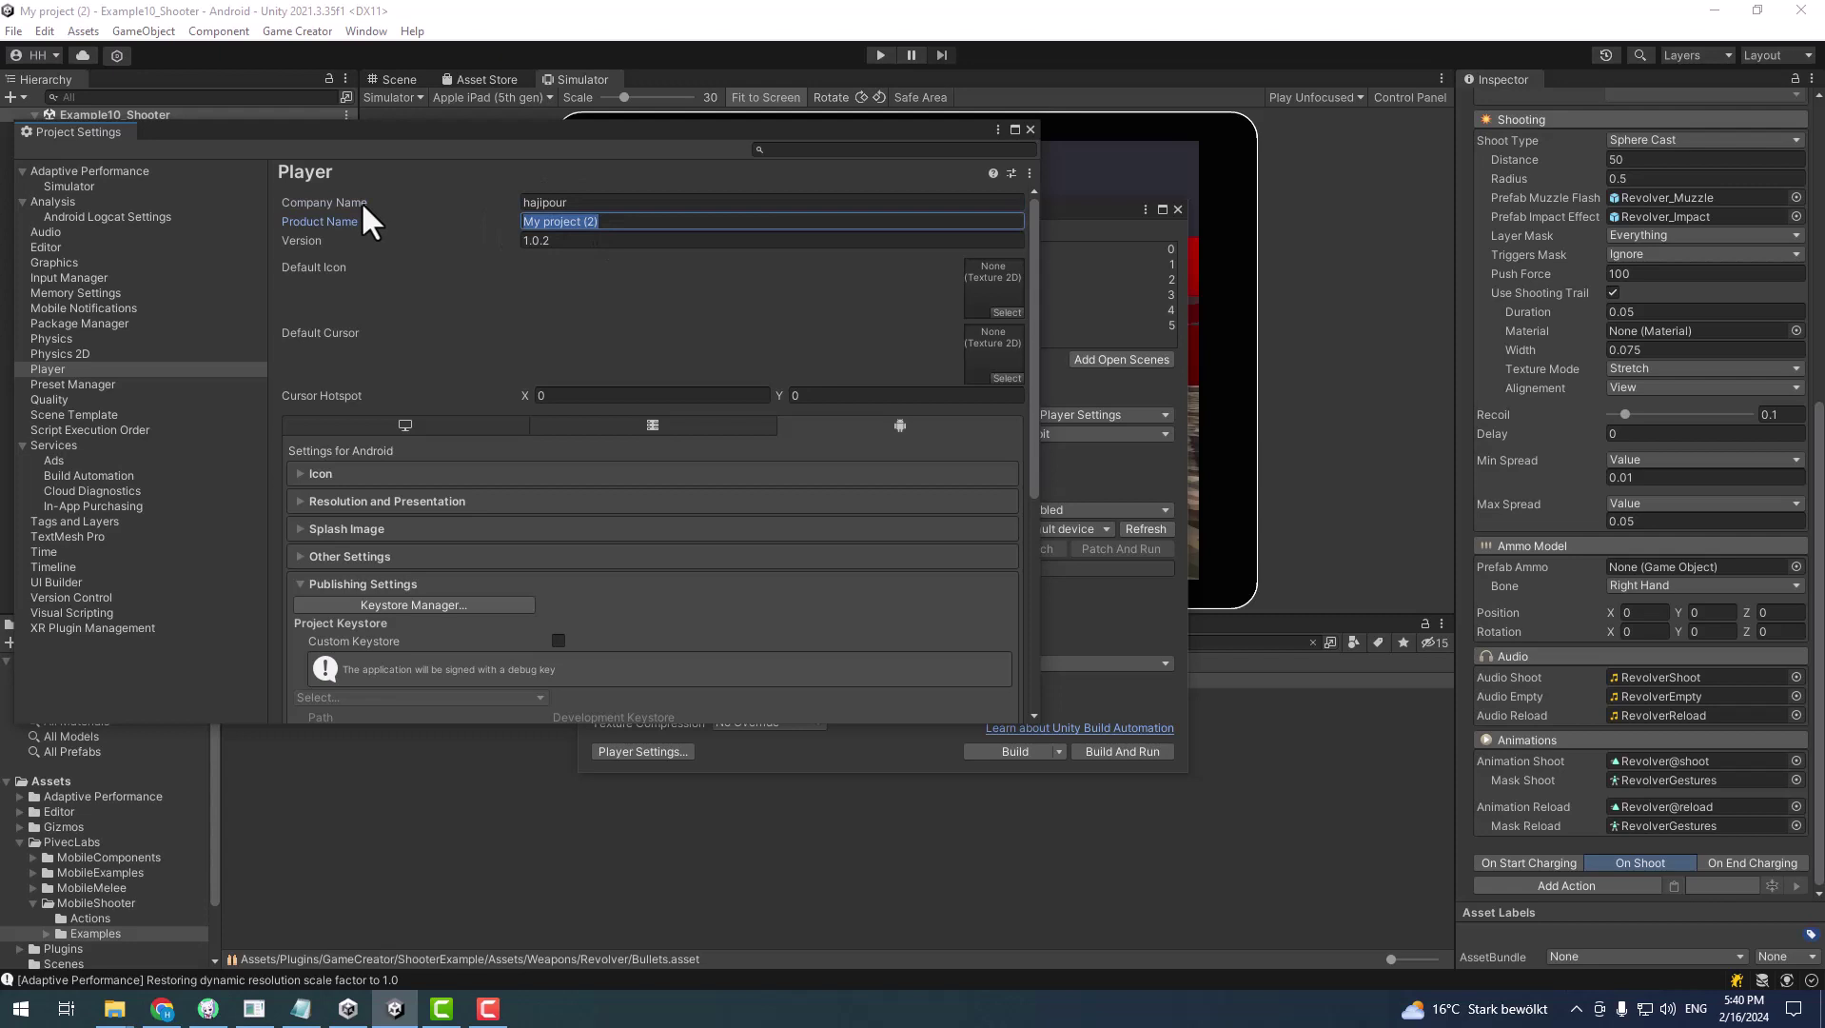
type("test")
scroll(516, 567, "down", 5)
Expand Other Settings and keep the Color Space set to Linear
scroll(395, 533, "down", 1)
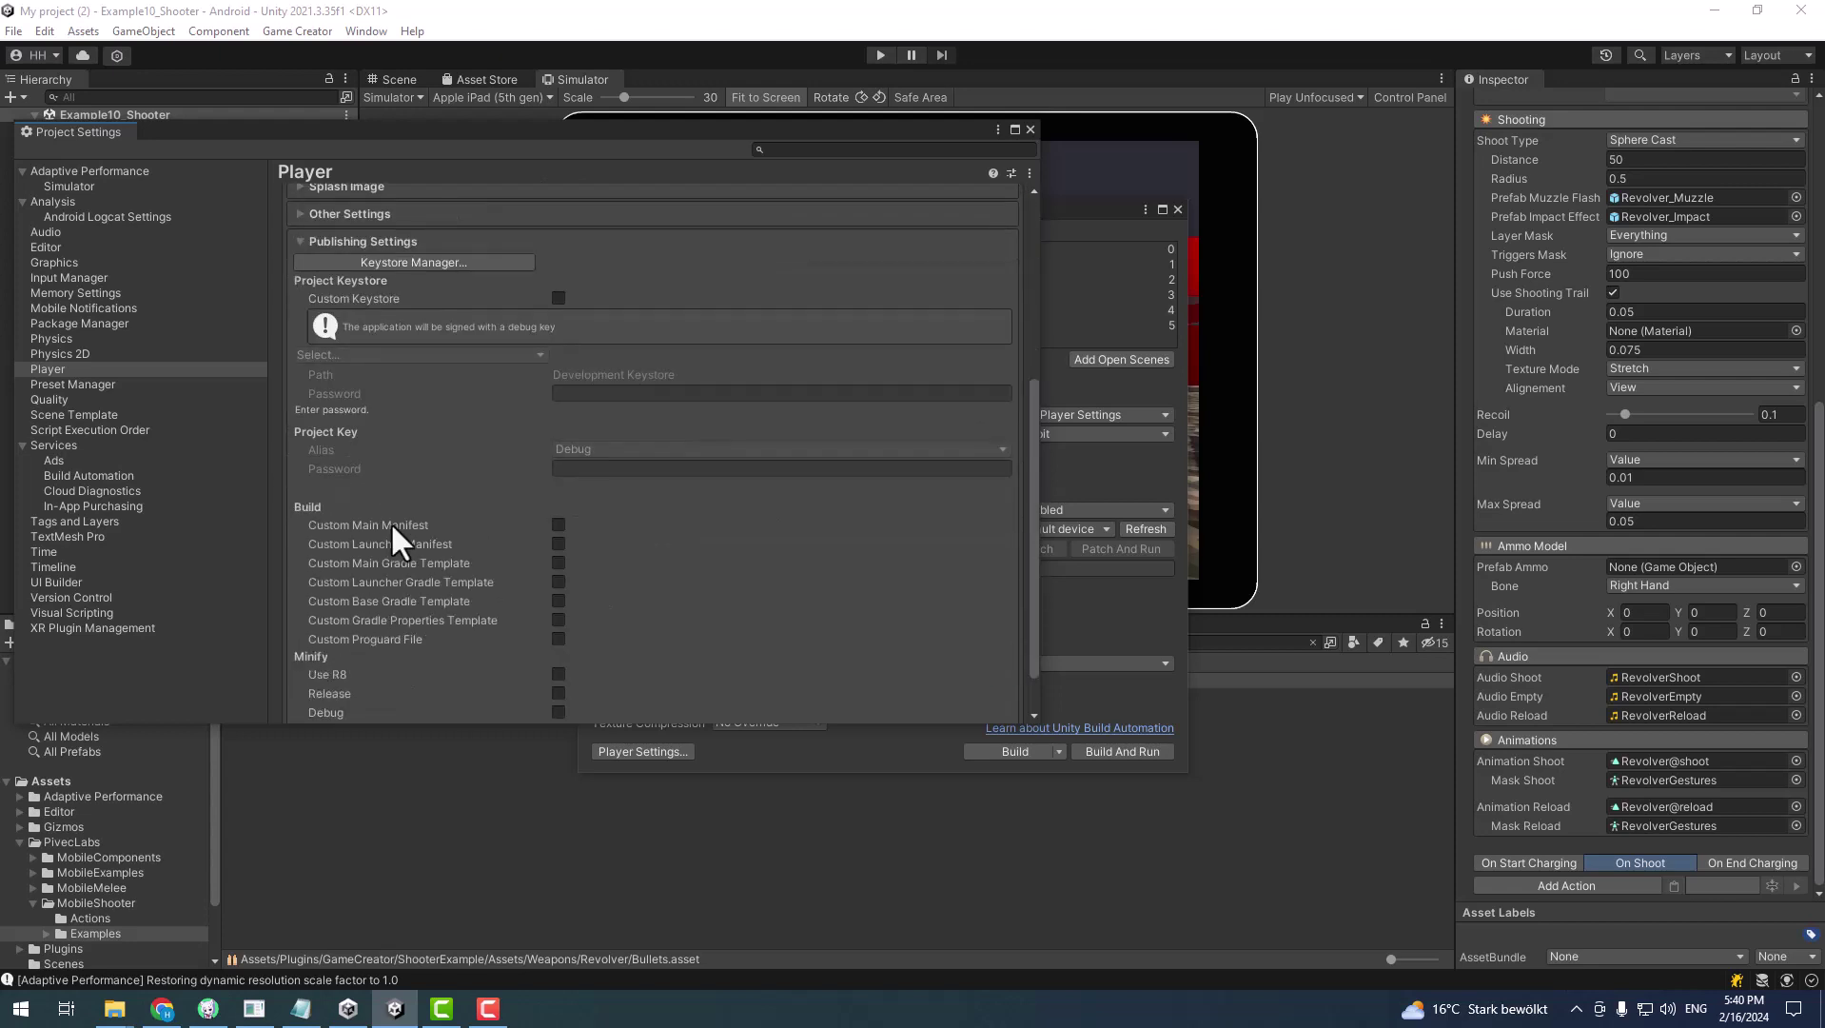
scroll(352, 365, "up", 3)
left_click(386, 388)
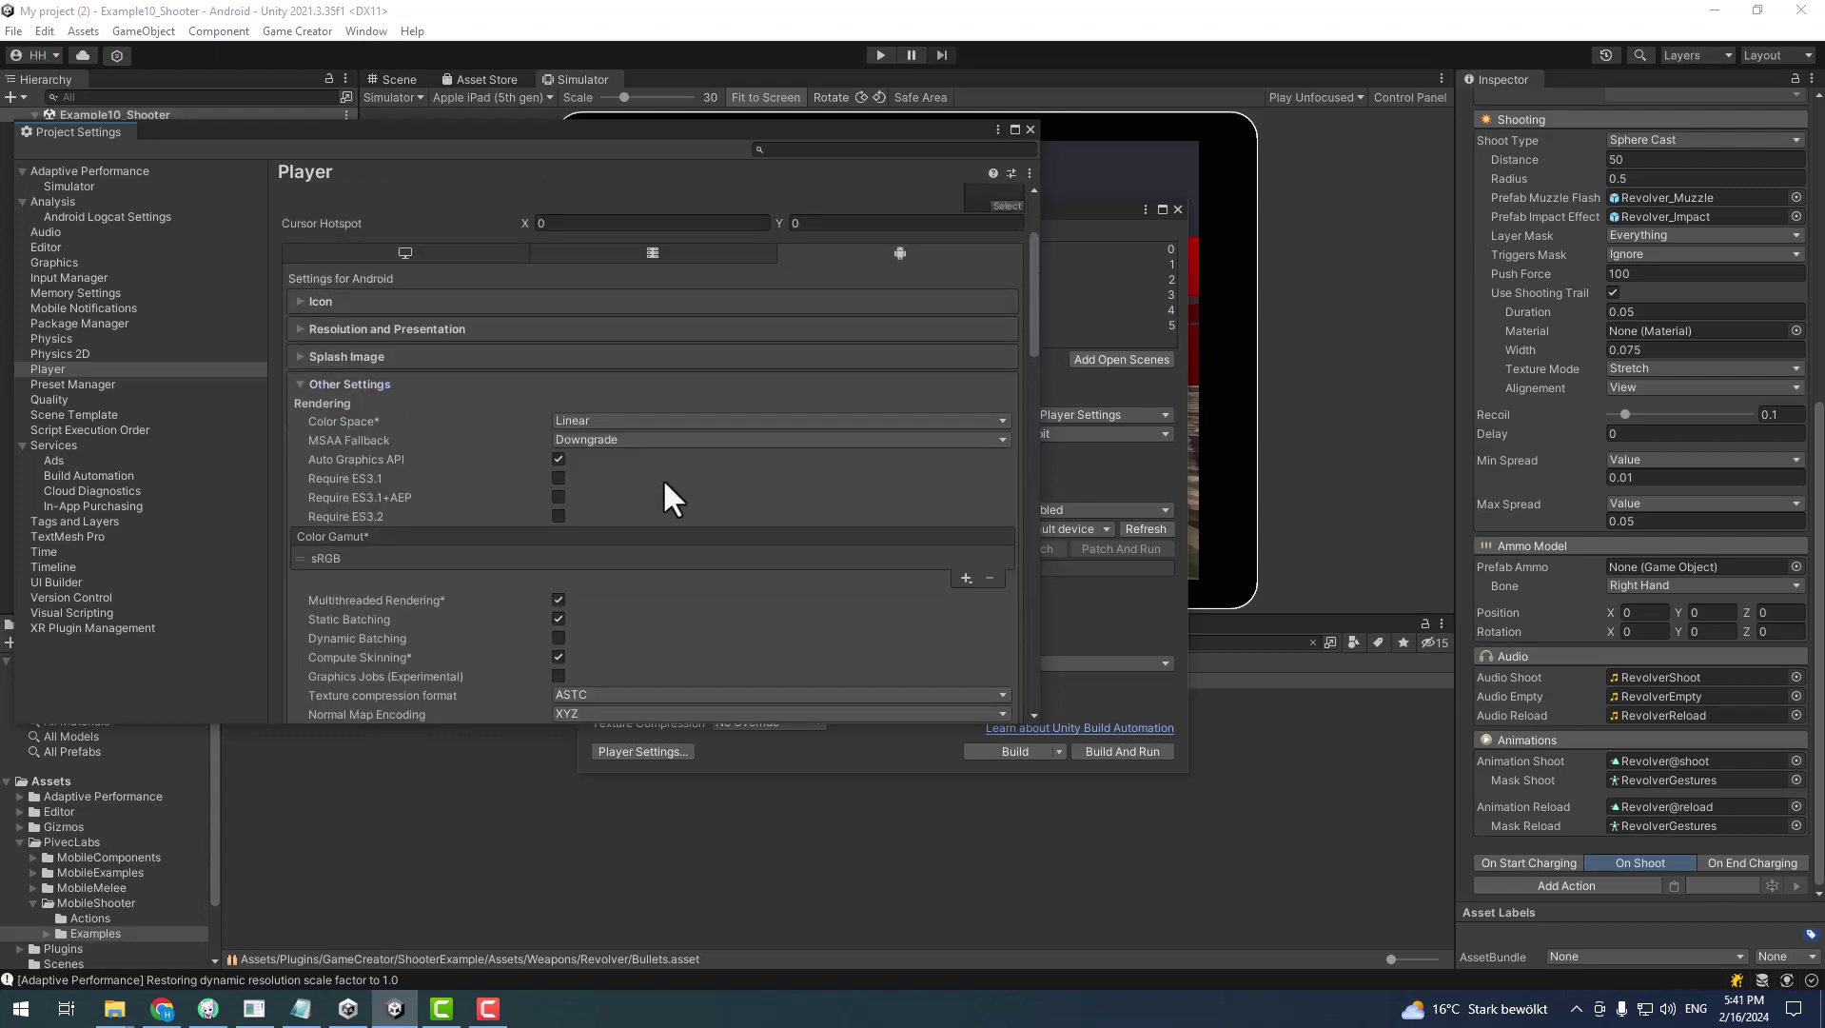
scroll(676, 514, "down", 8)
scroll(690, 558, "down", 2)
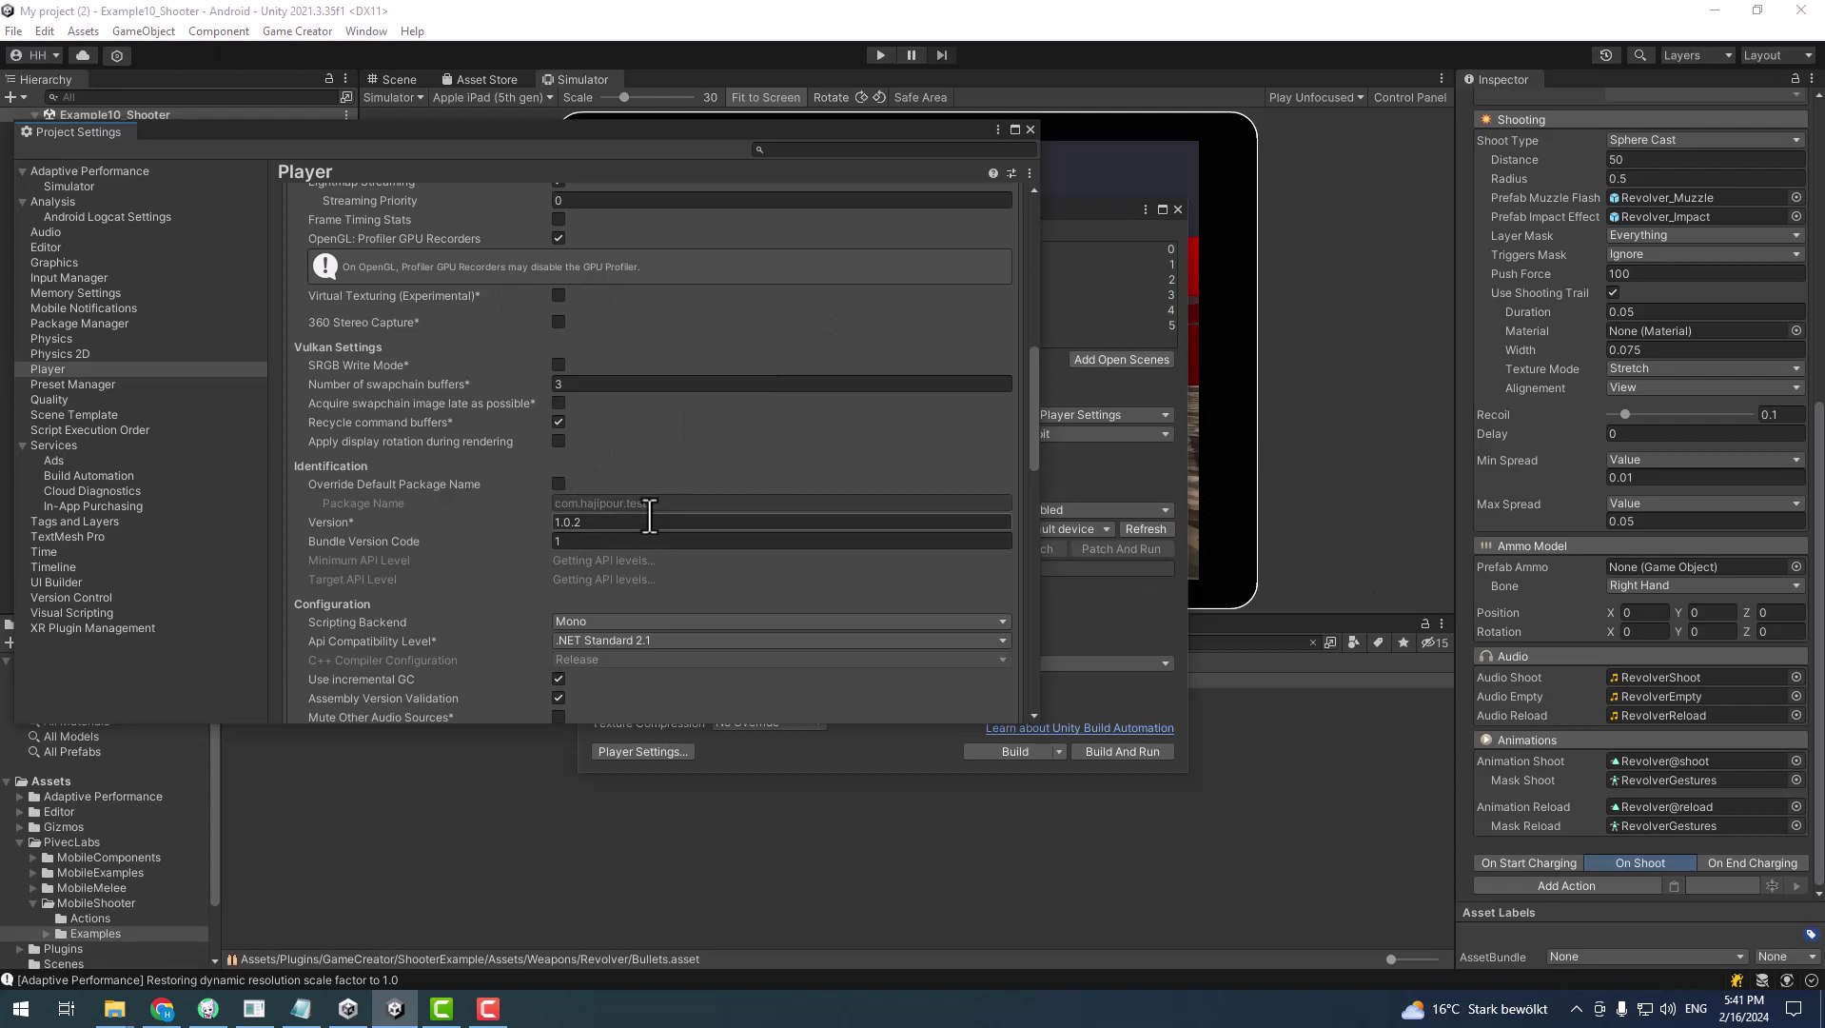
scroll(582, 658, "down", 3)
scroll(581, 656, "down", 5)
scroll(581, 654, "down", 5)
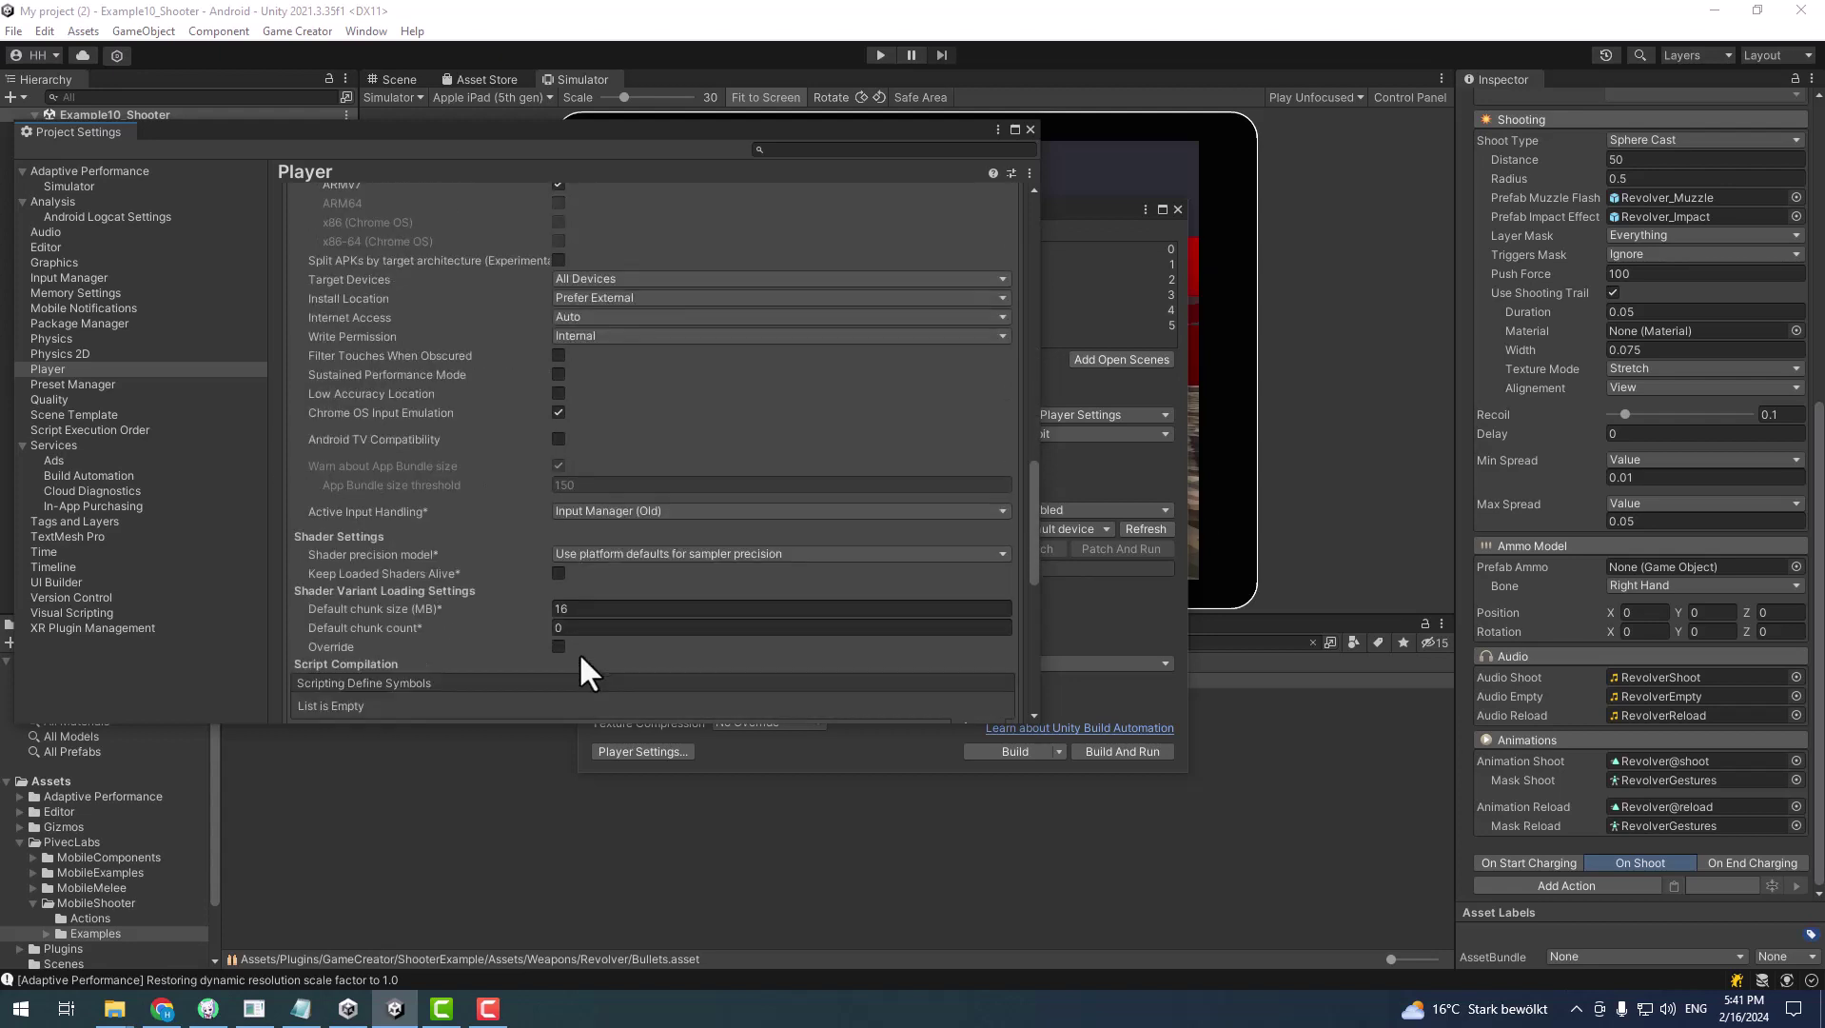
scroll(581, 585, "up", 10)
scroll(546, 535, "up", 5)
scroll(543, 485, "up", 6)
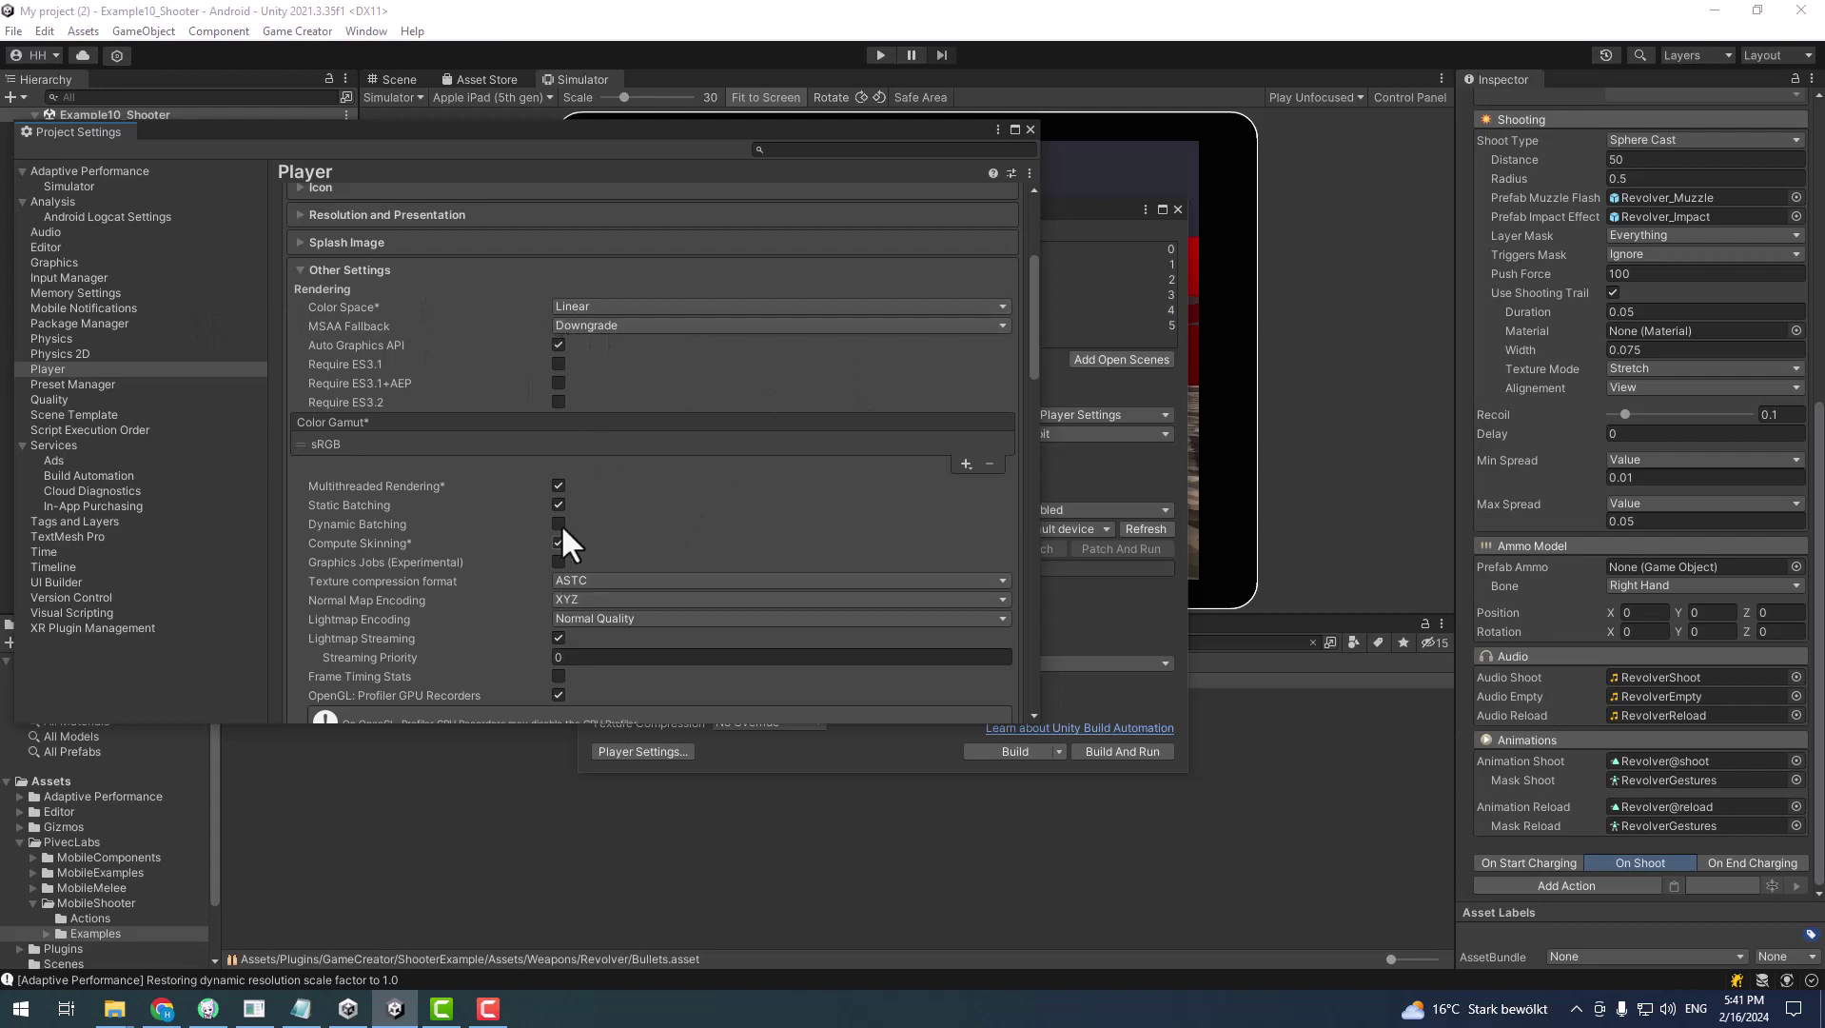
left_click(575, 309)
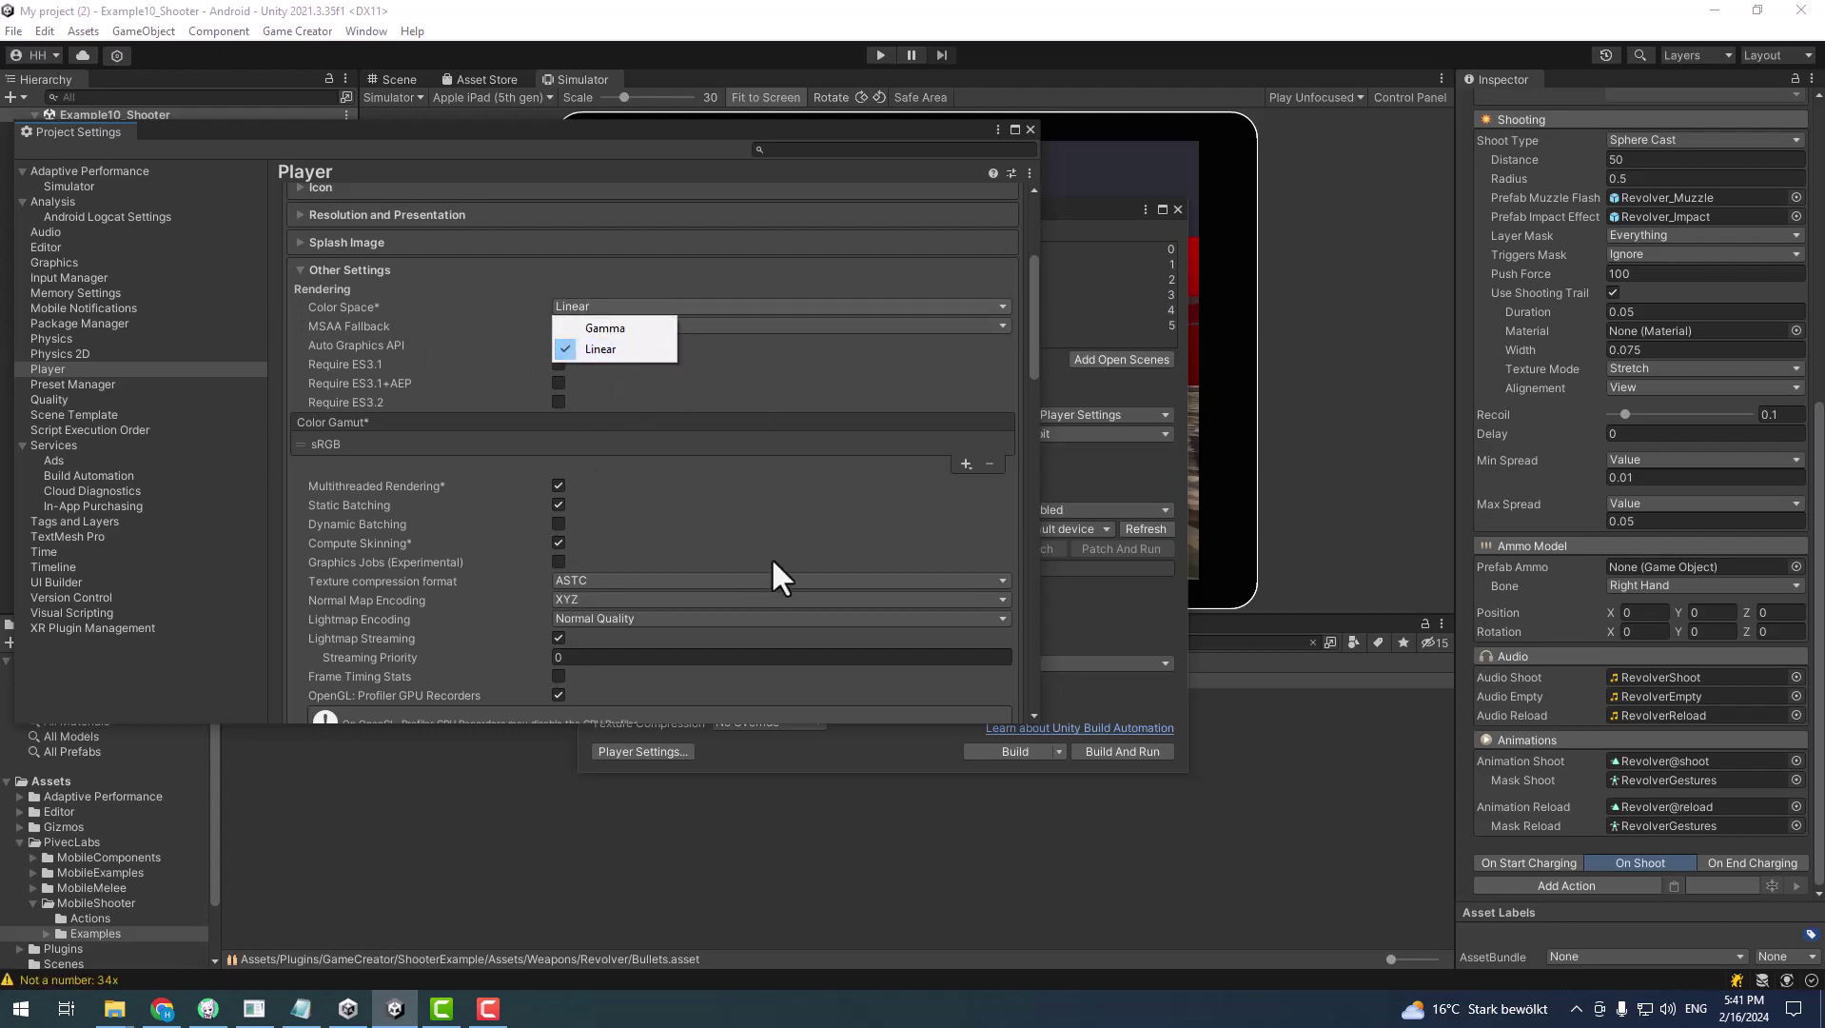
left_click(400, 408)
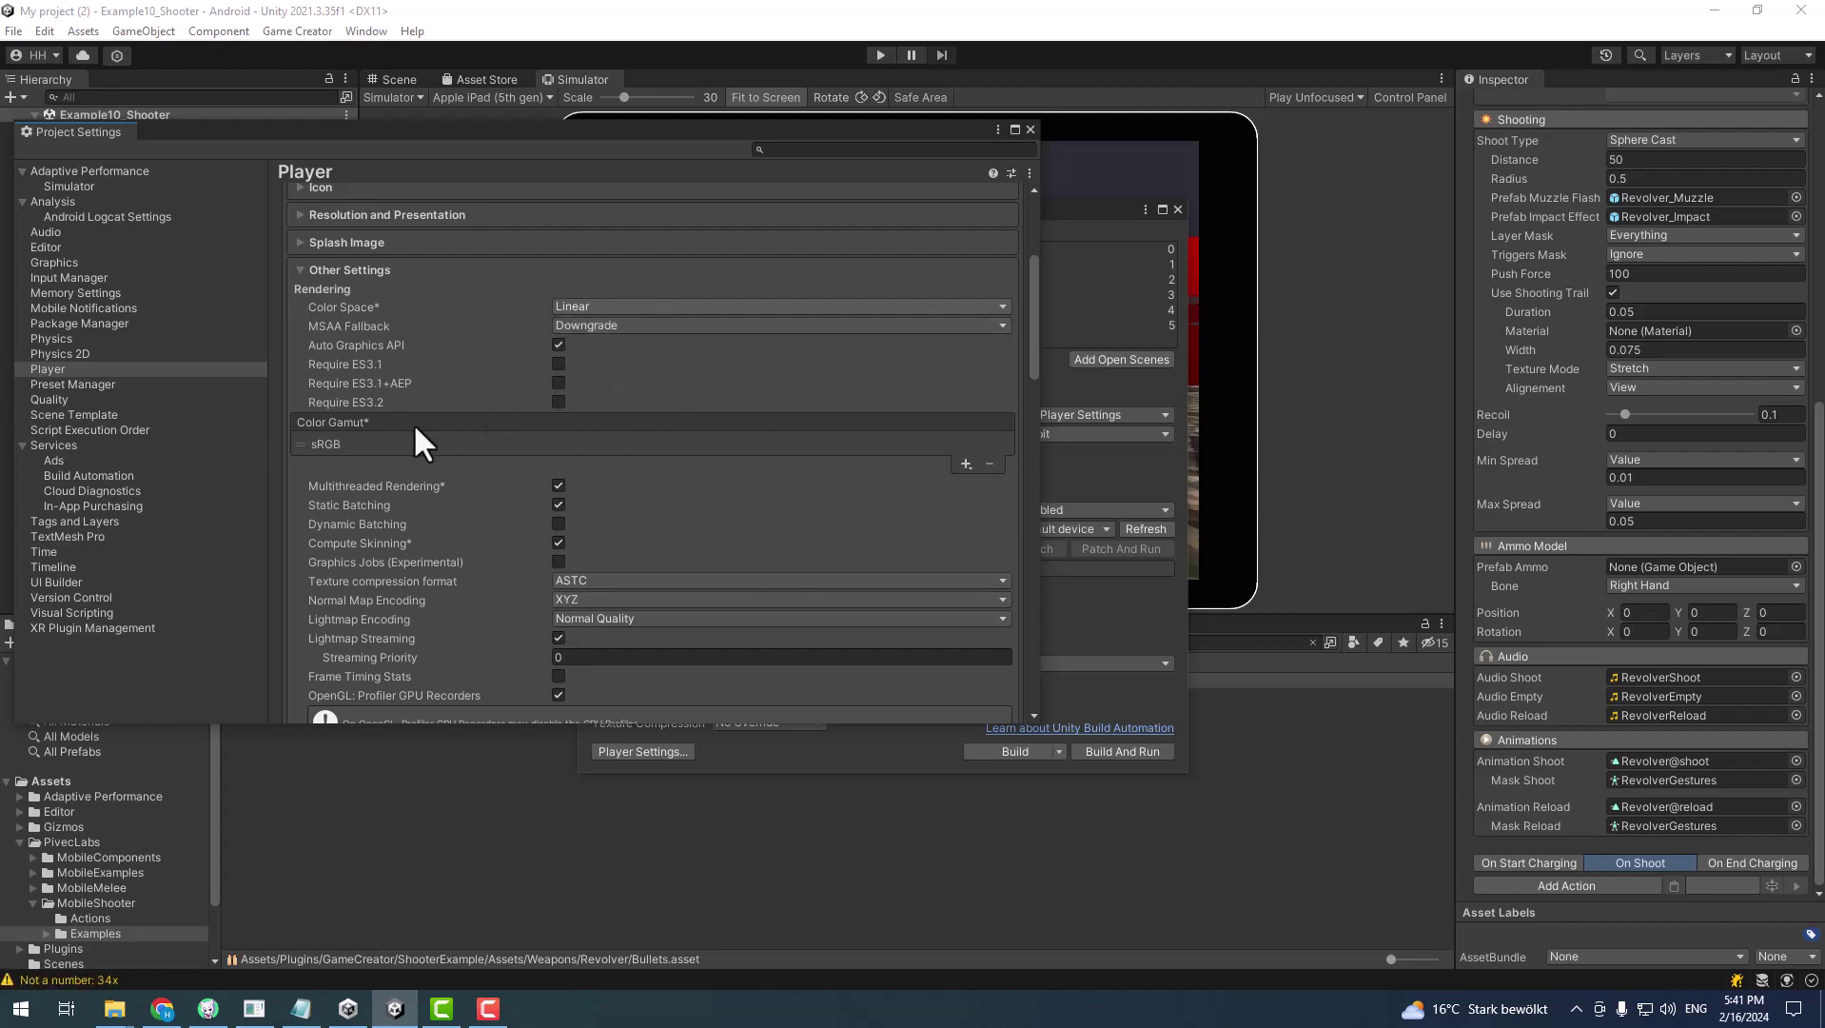
Keep Minimum API Level at Android 5.1 and set Target API Level to Android 11.0 (API level 30)
scroll(412, 542, "down", 4)
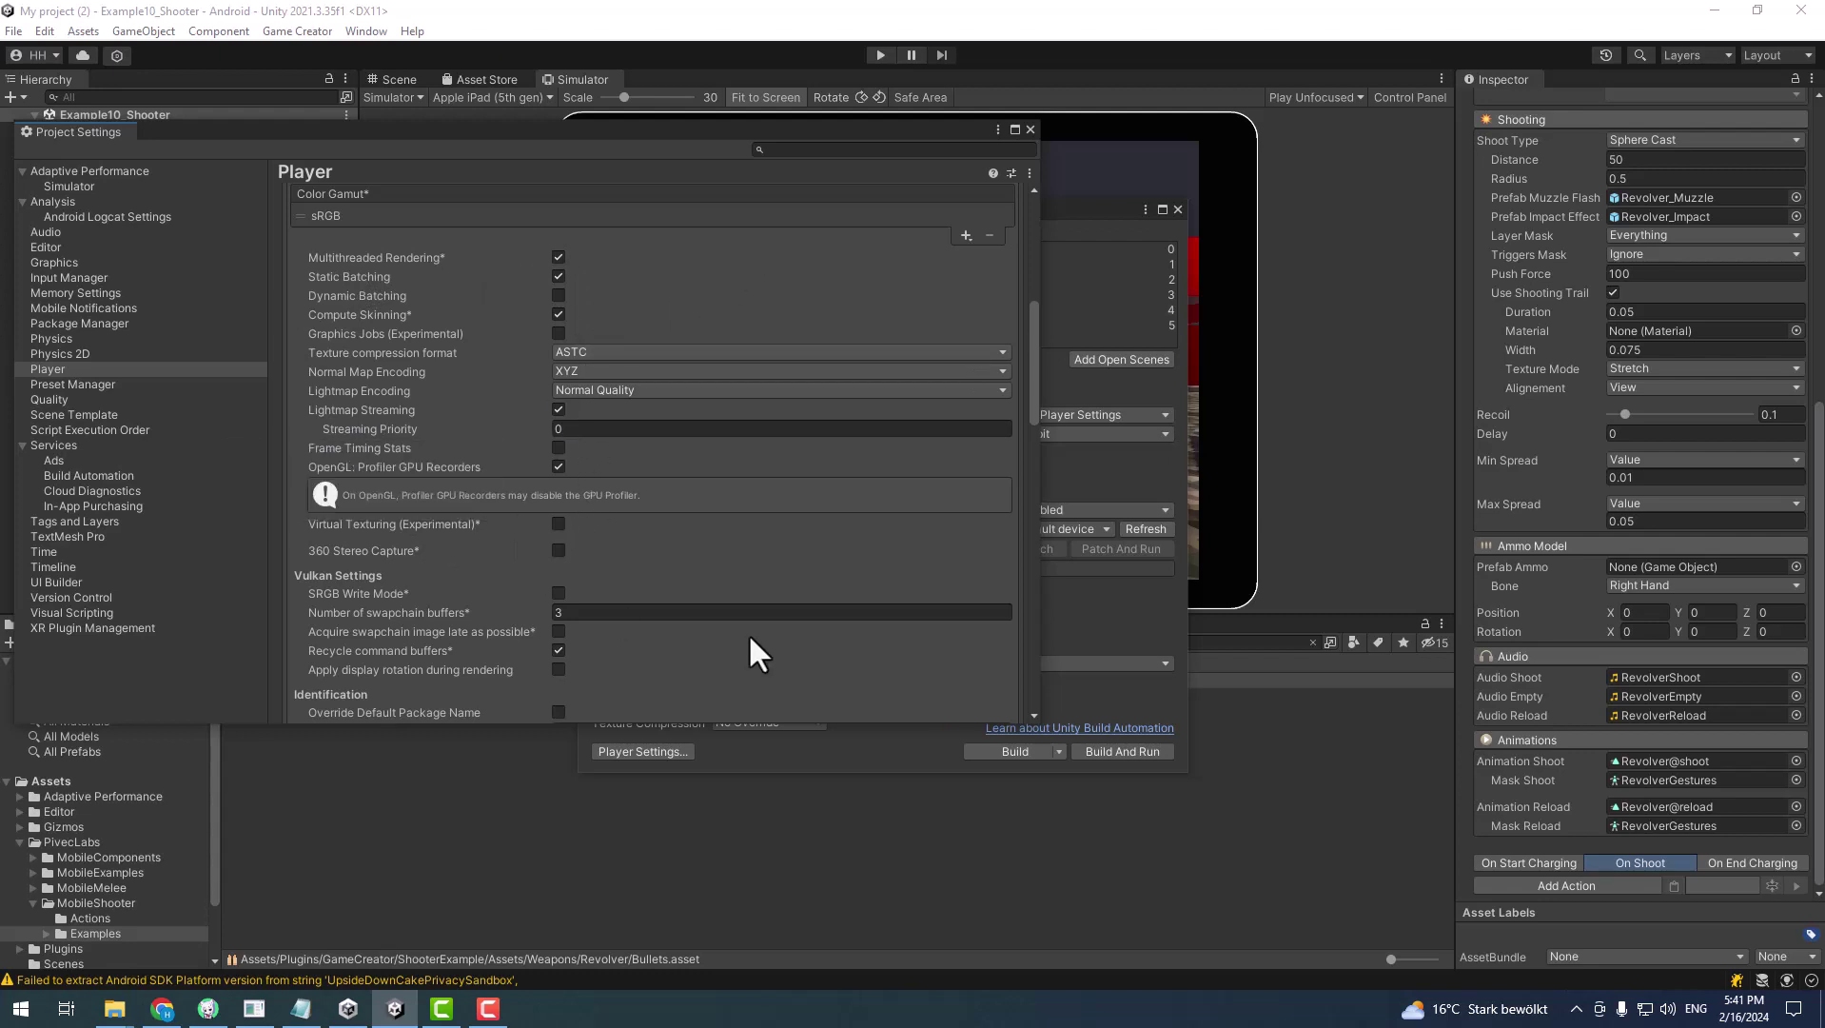
scroll(749, 647, "down", 2)
scroll(737, 598, "down", 2)
scroll(363, 547, "down", 3)
scroll(611, 610, "down", 2)
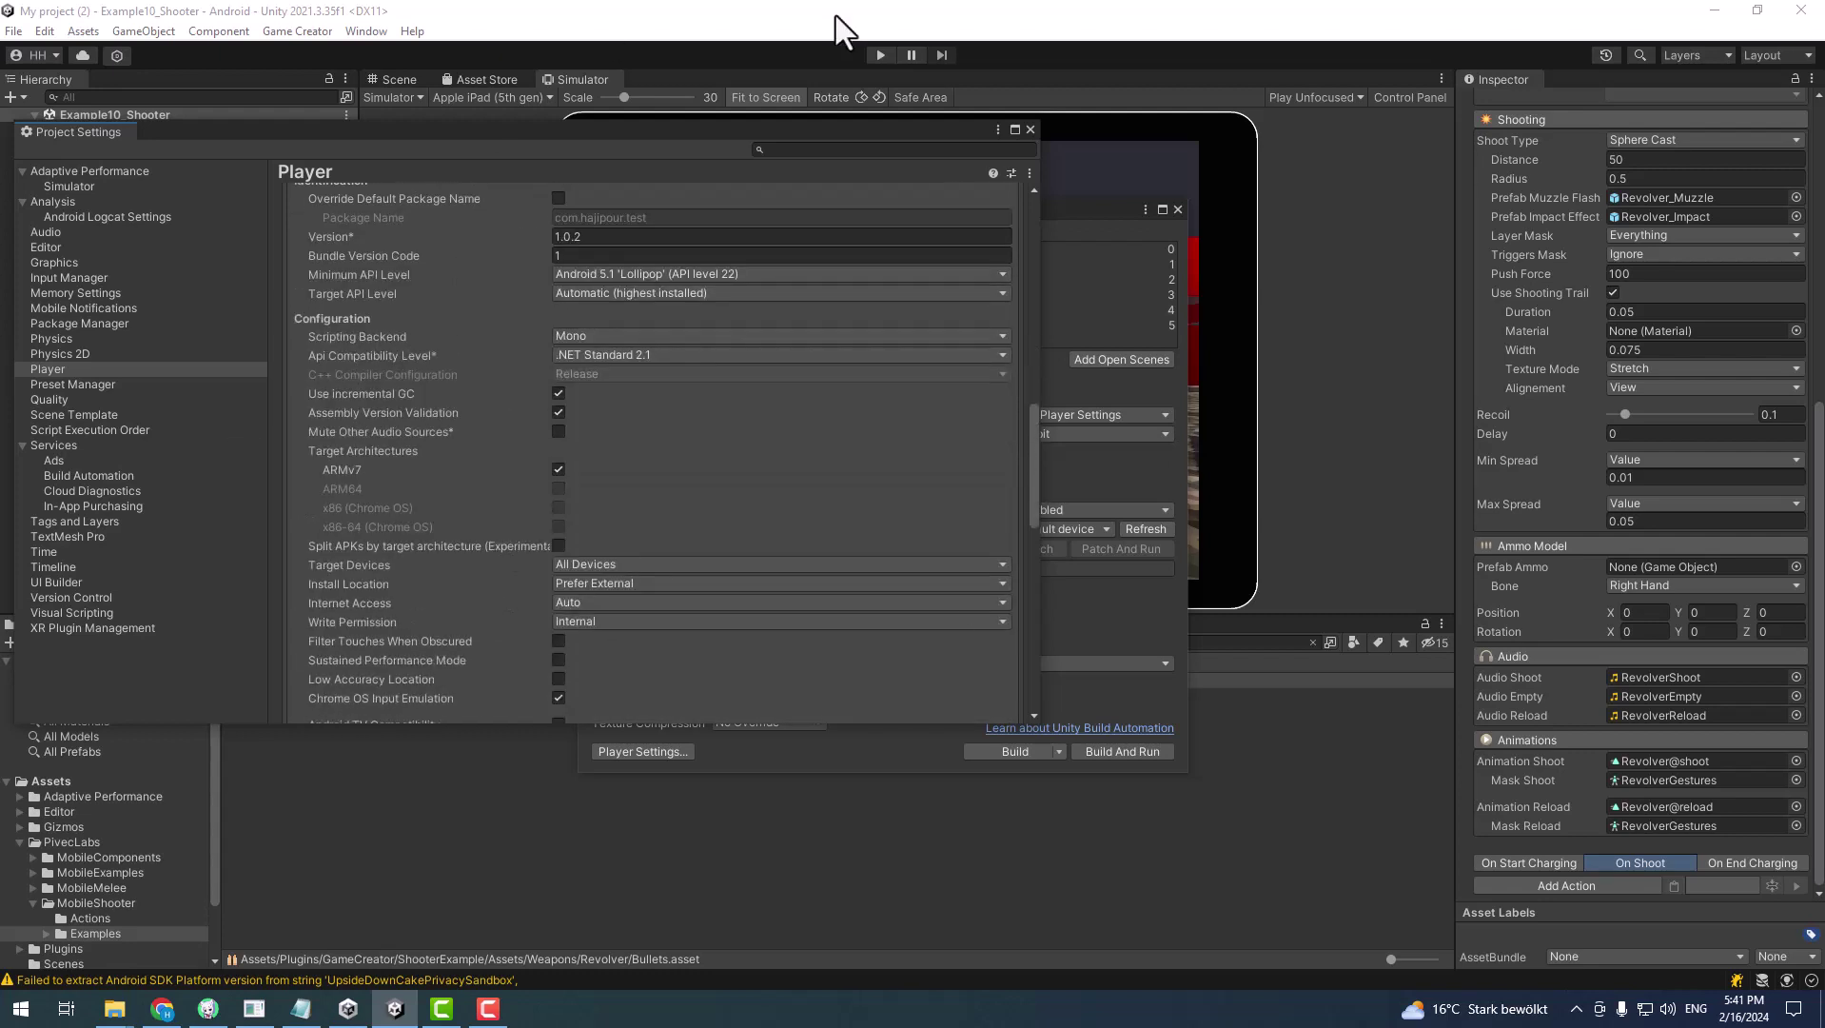
left_click(689, 273)
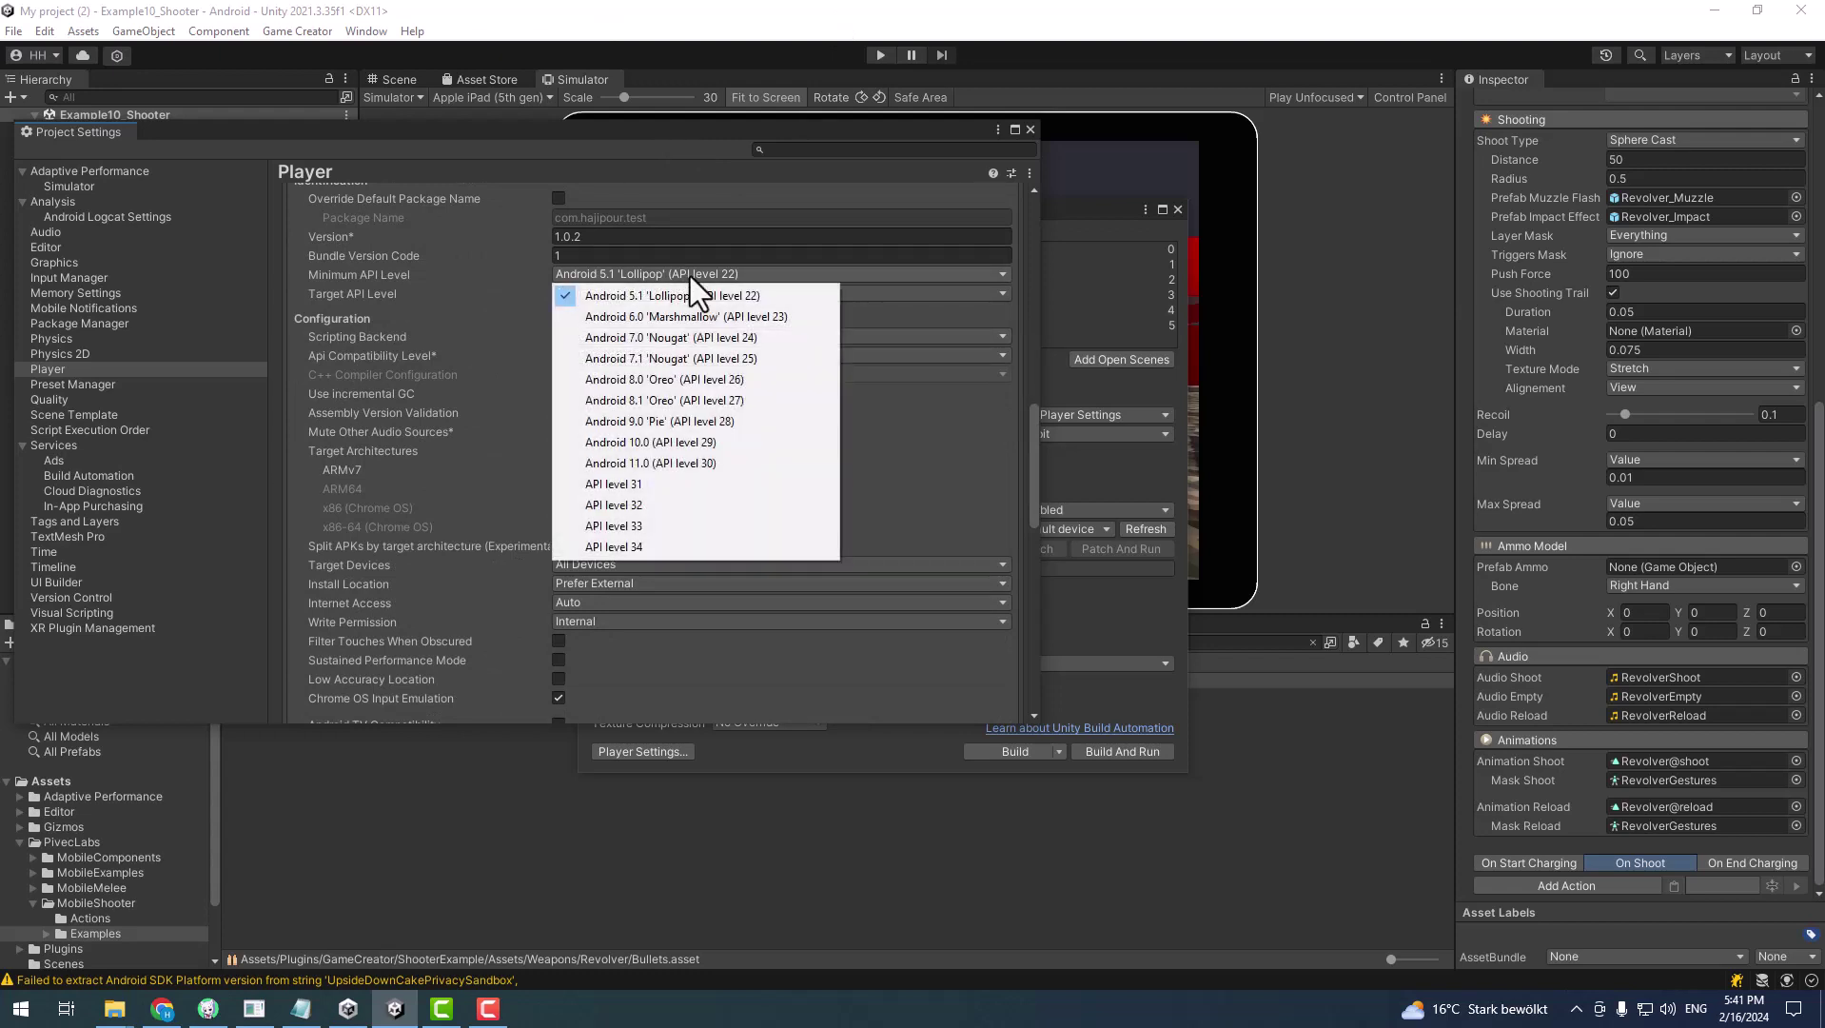
left_click(454, 291)
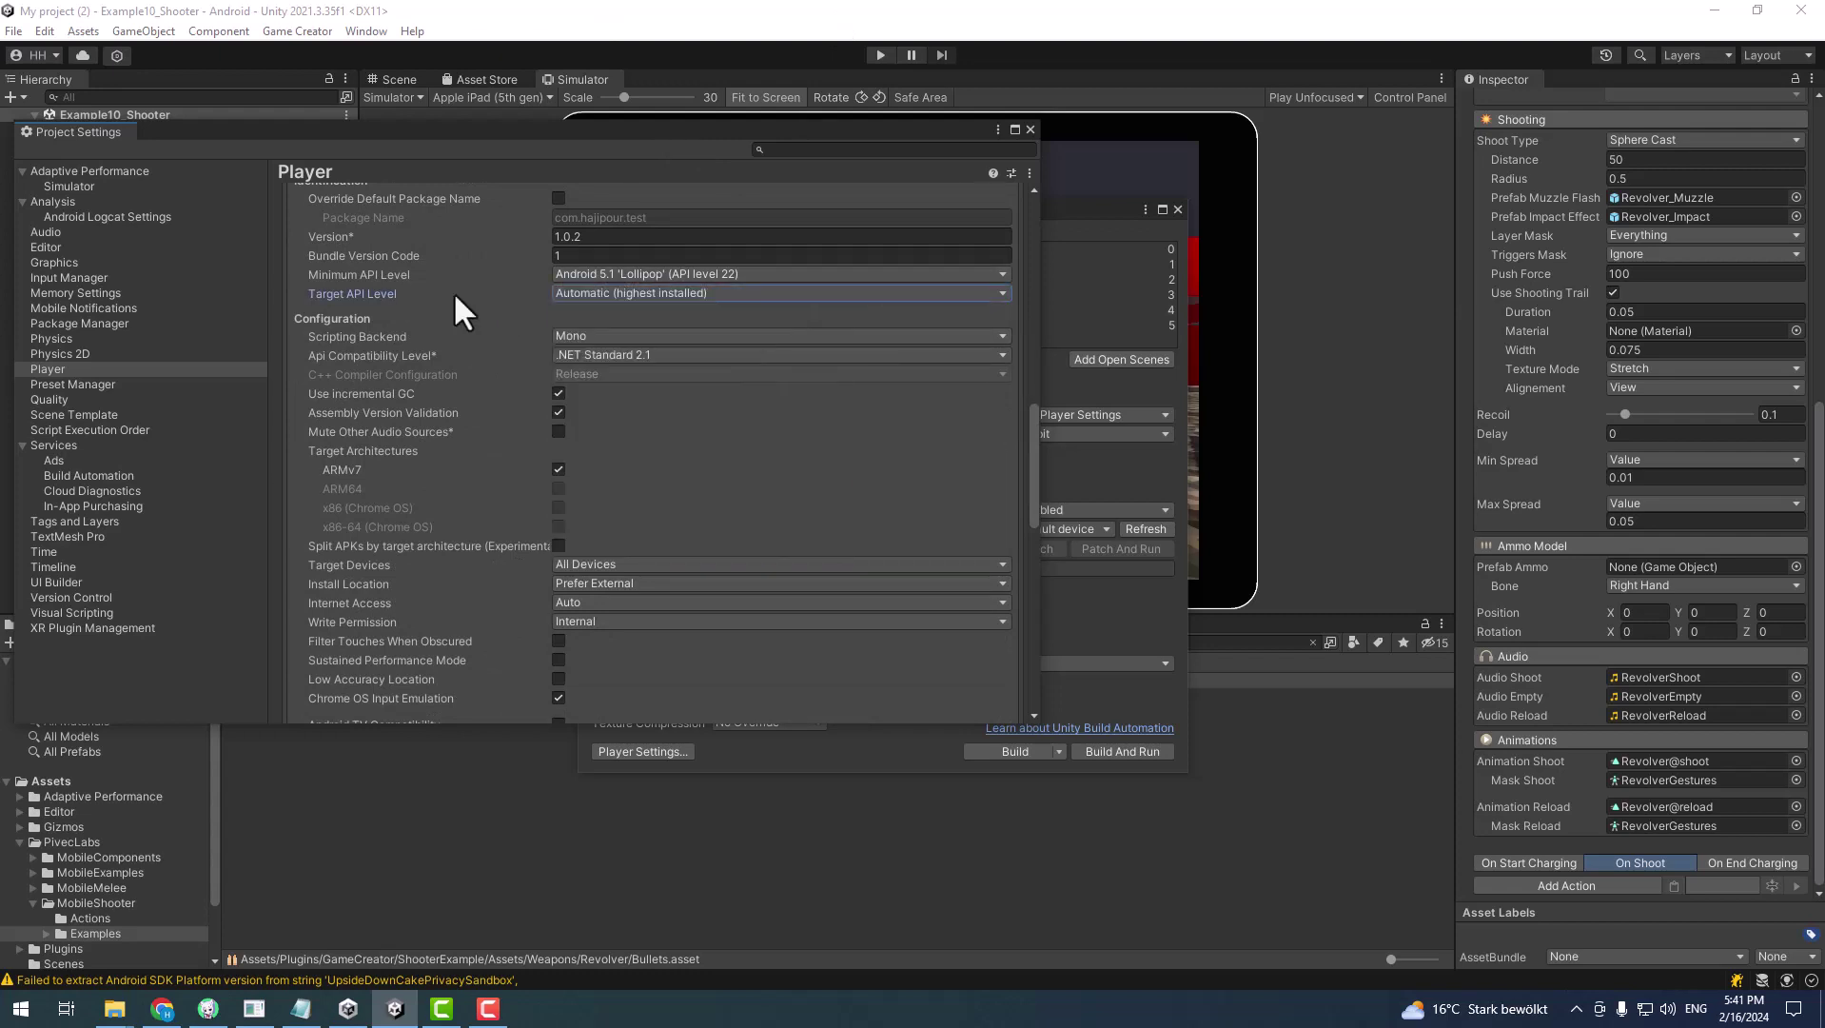
left_click(625, 292)
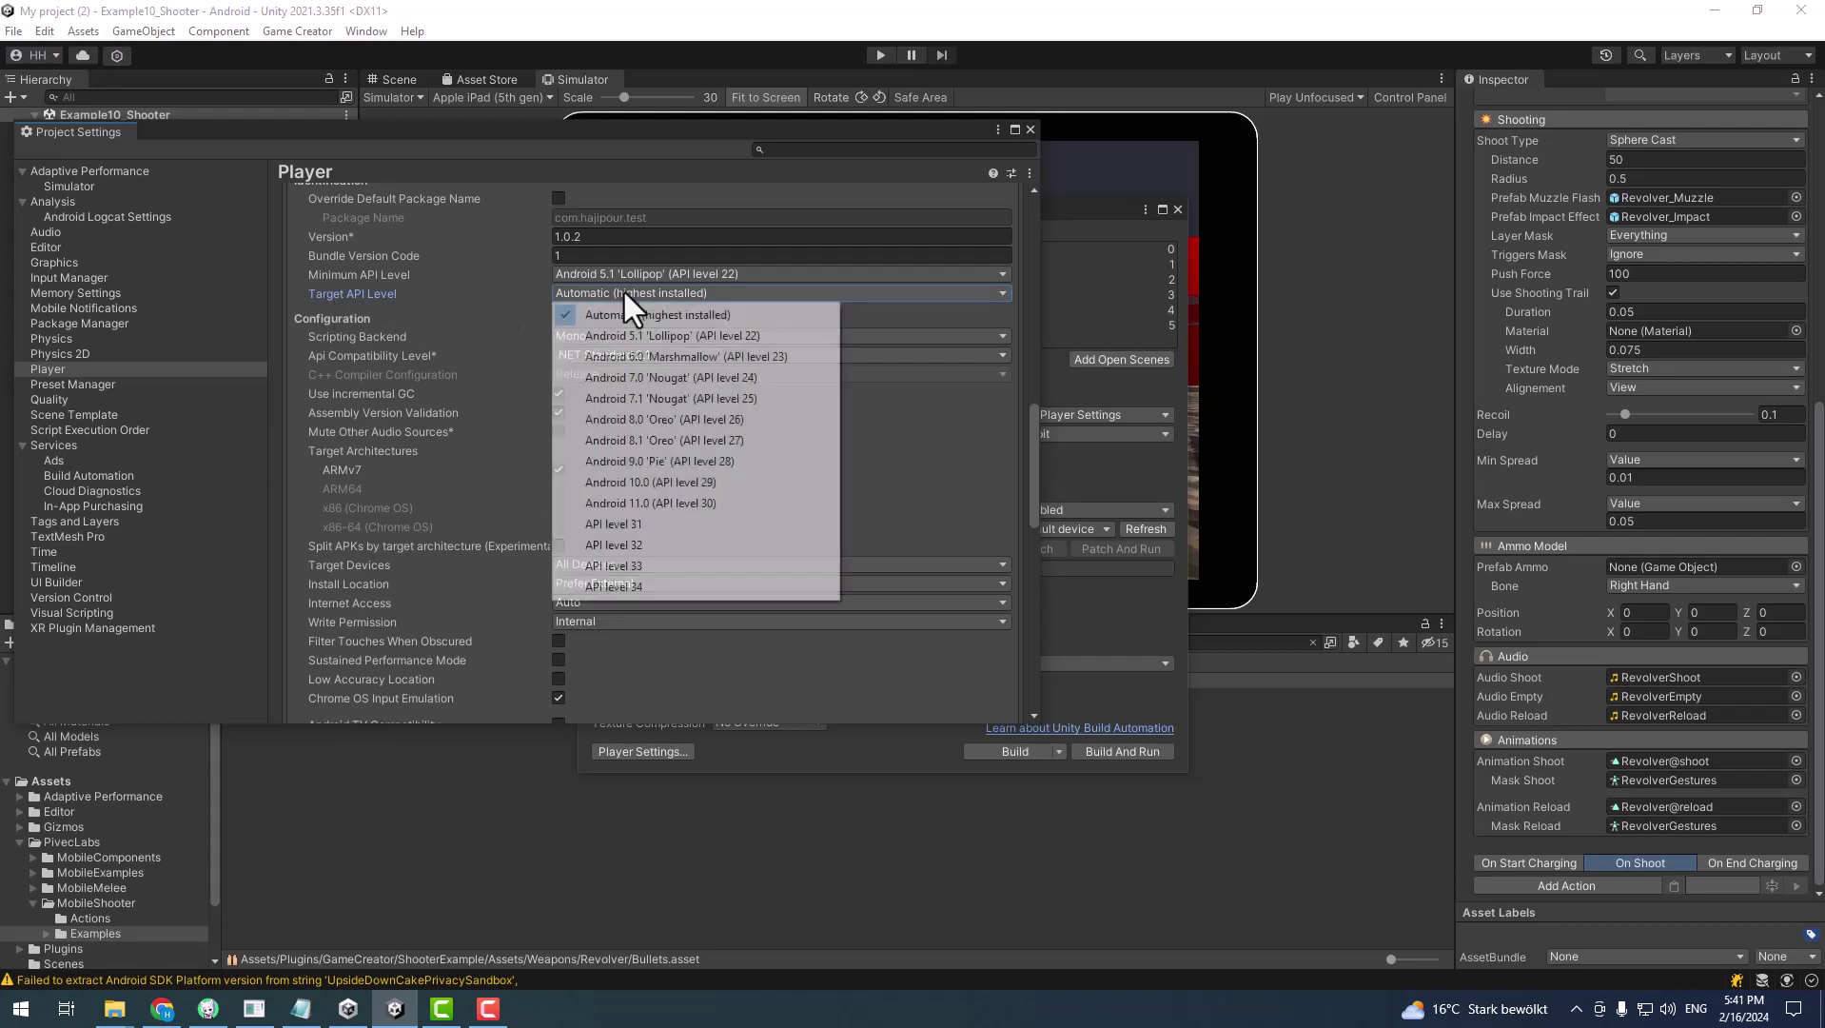
left_click(729, 505)
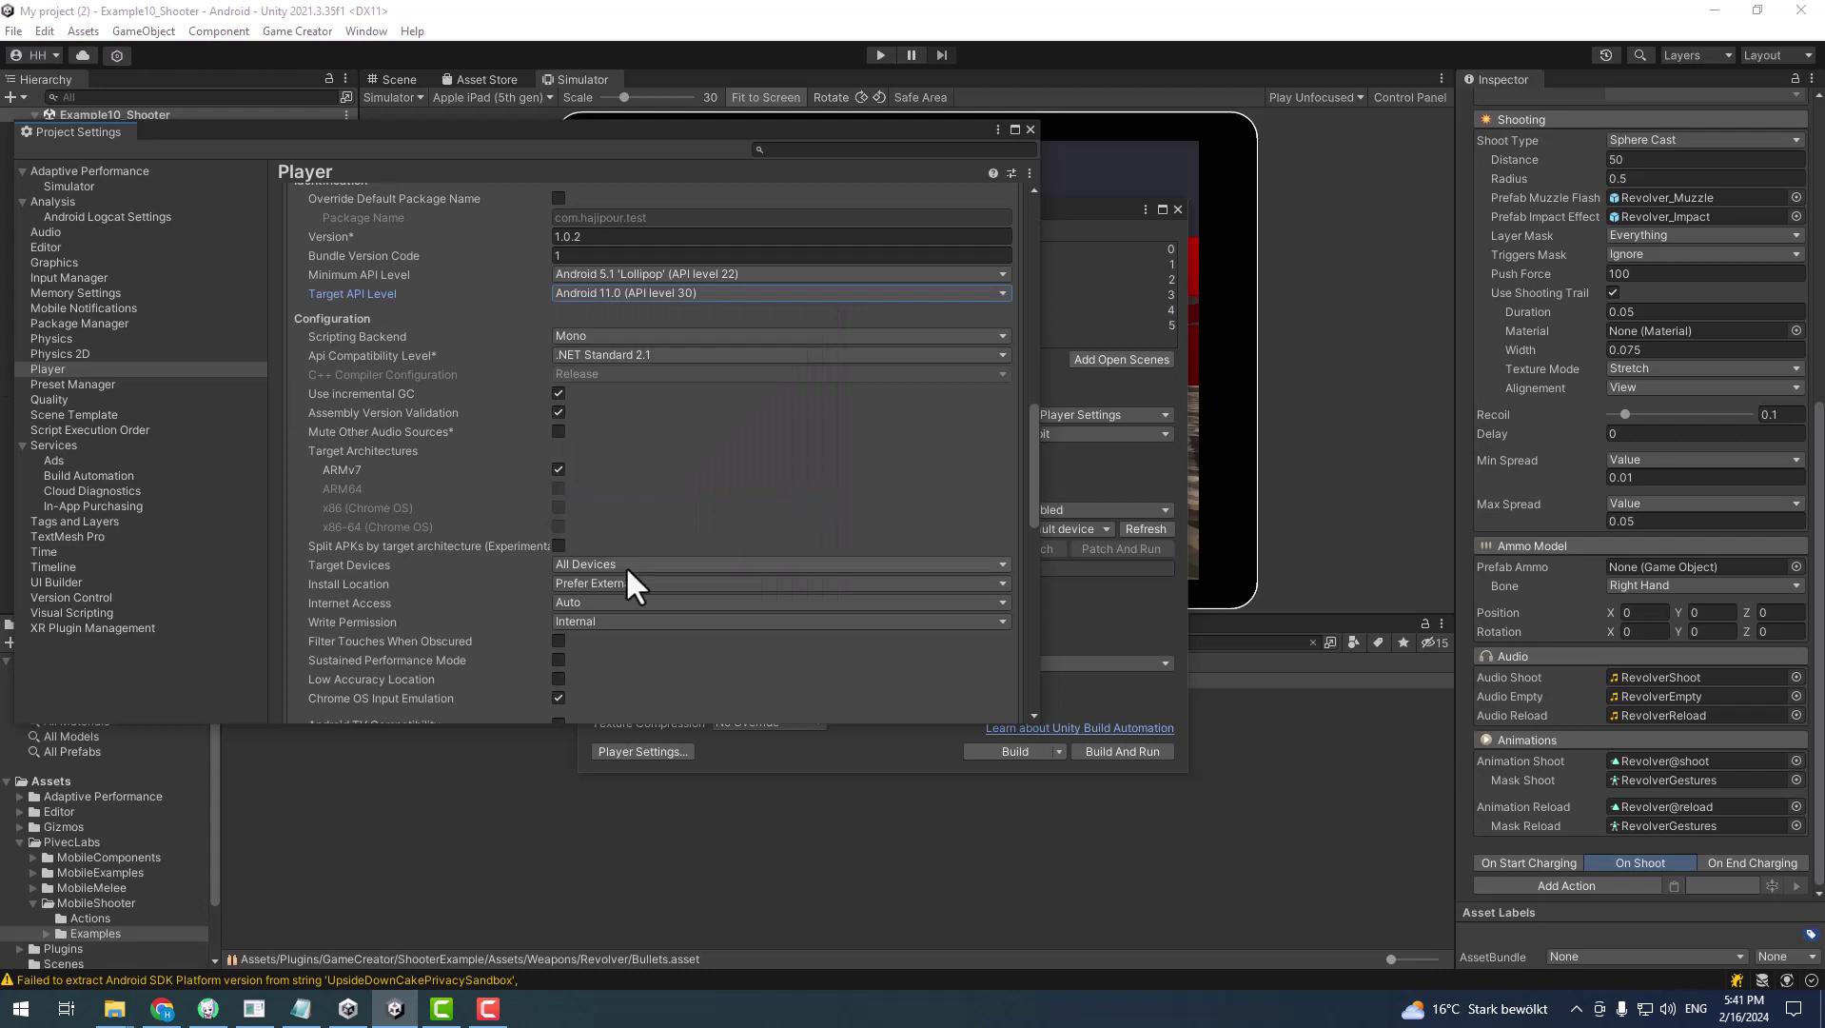
Expand the Publishing Settings section further down the Player page
scroll(523, 597, "down", 3)
scroll(761, 600, "down", 3)
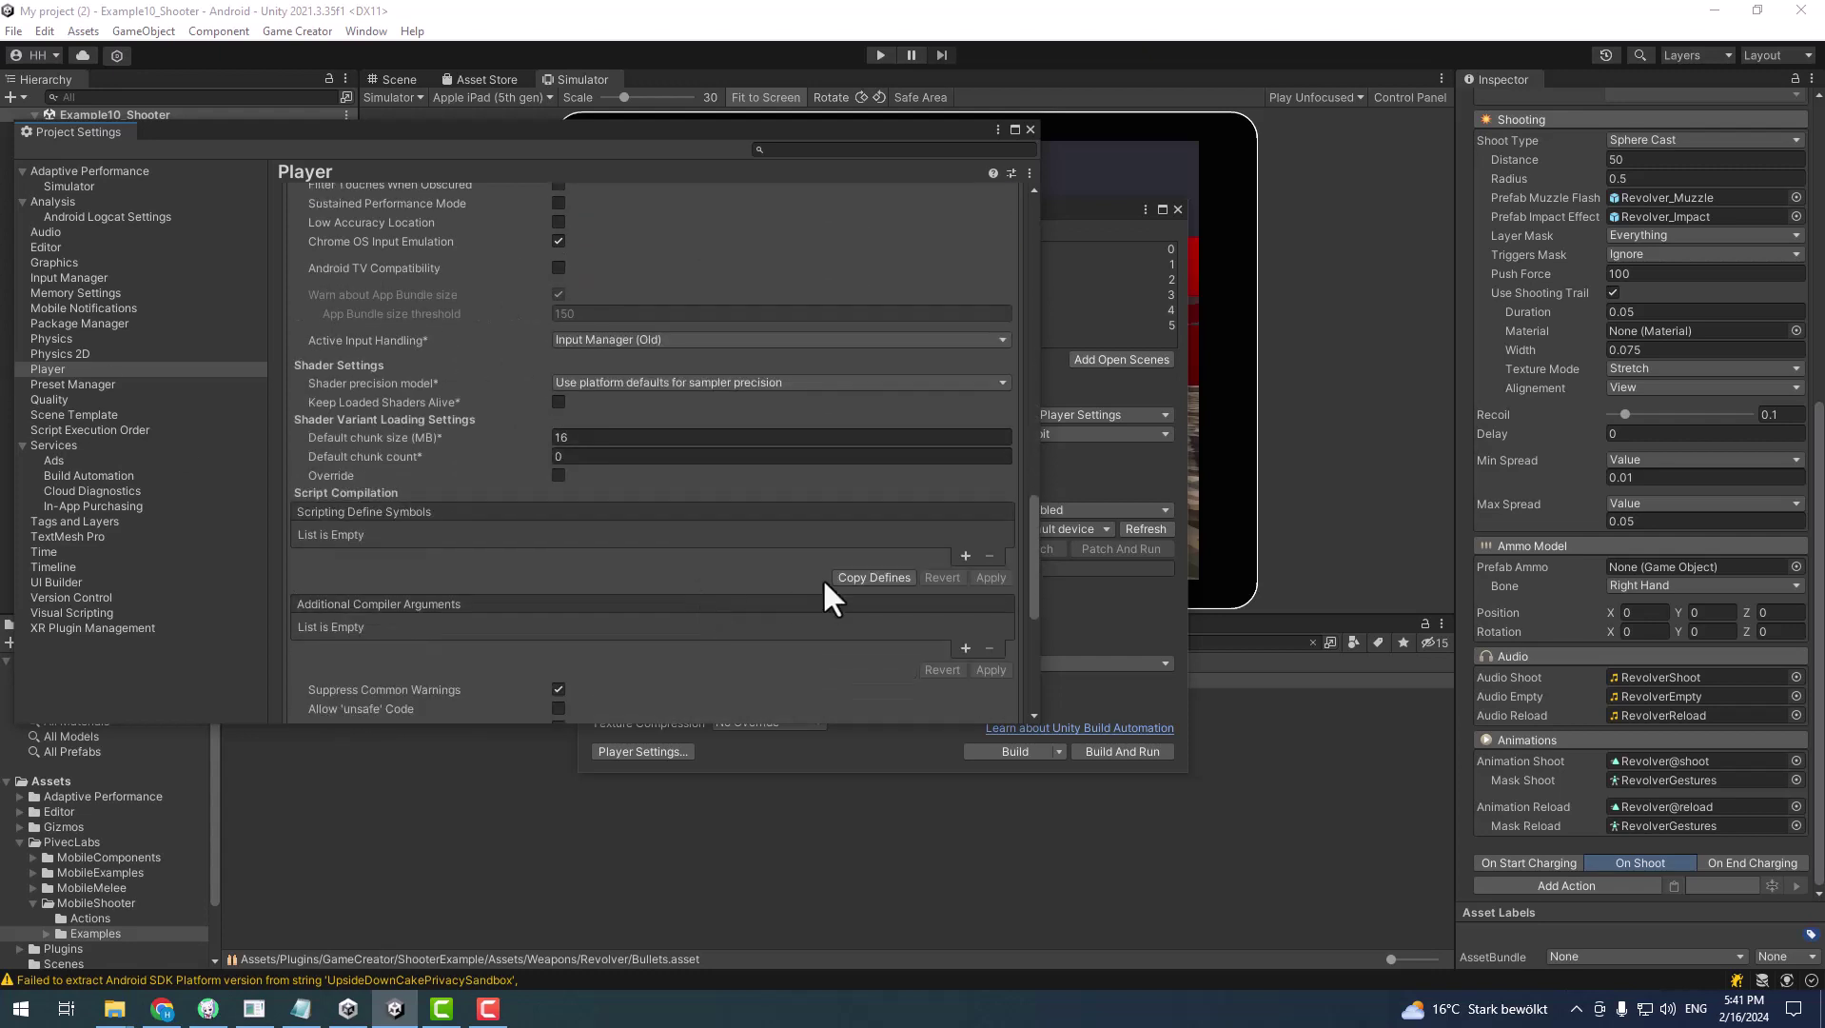
scroll(819, 576, "down", 3)
scroll(732, 504, "down", 3)
scroll(705, 452, "down", 3)
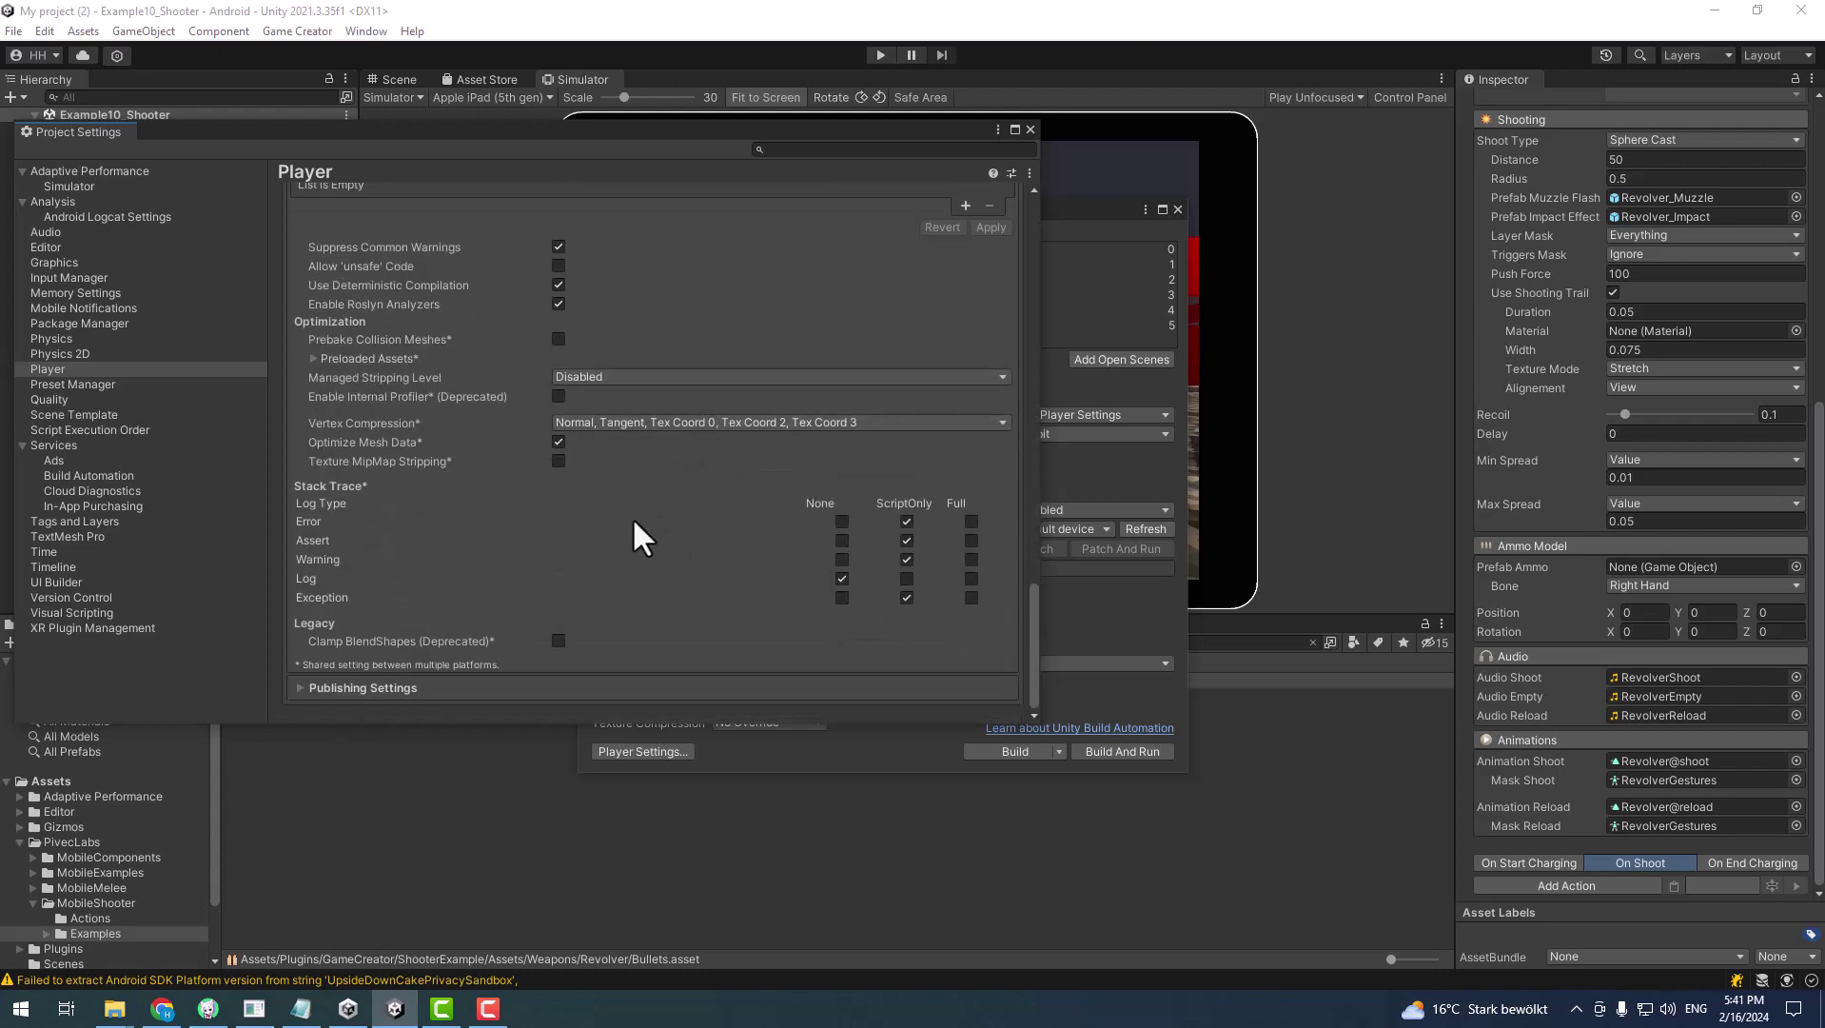
left_click(464, 677)
scroll(342, 647, "down", 10)
scroll(524, 499, "down", 3)
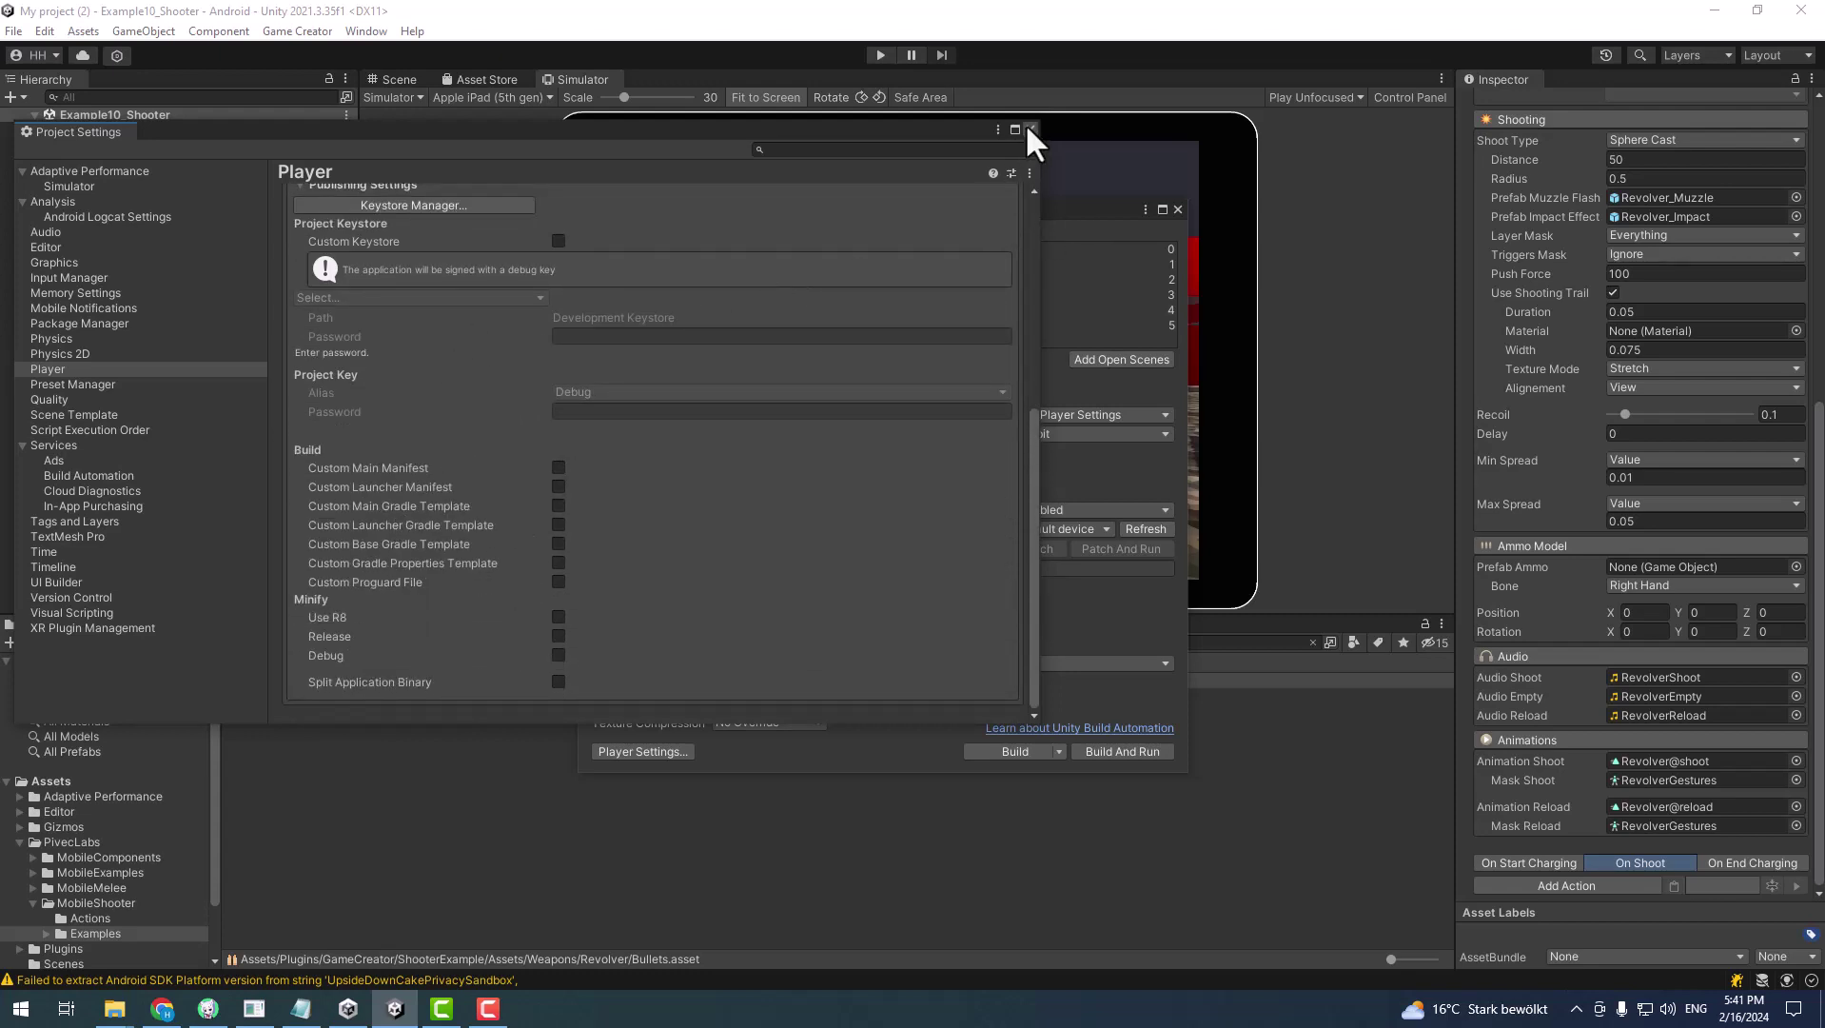
left_click_drag(1033, 476, 1024, 160)
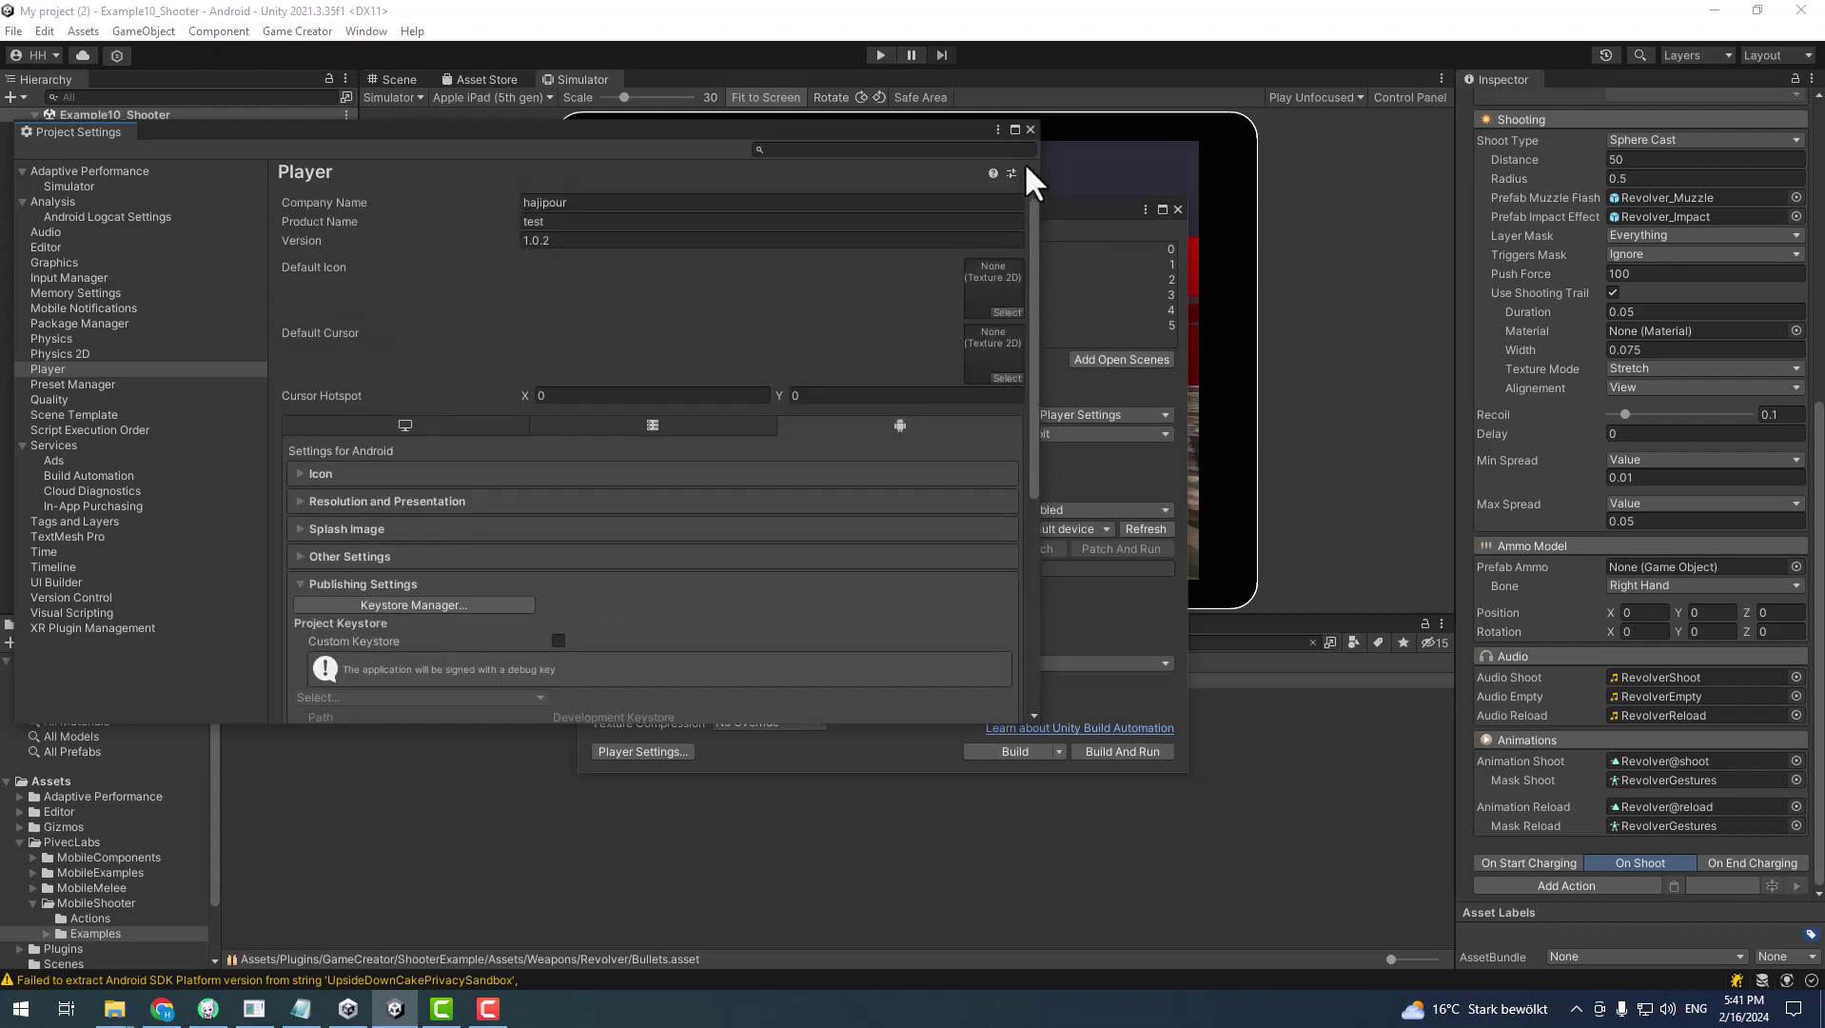
Set the revolver texture as the Default Icon and the adaptive icon Background
left_click(345, 467)
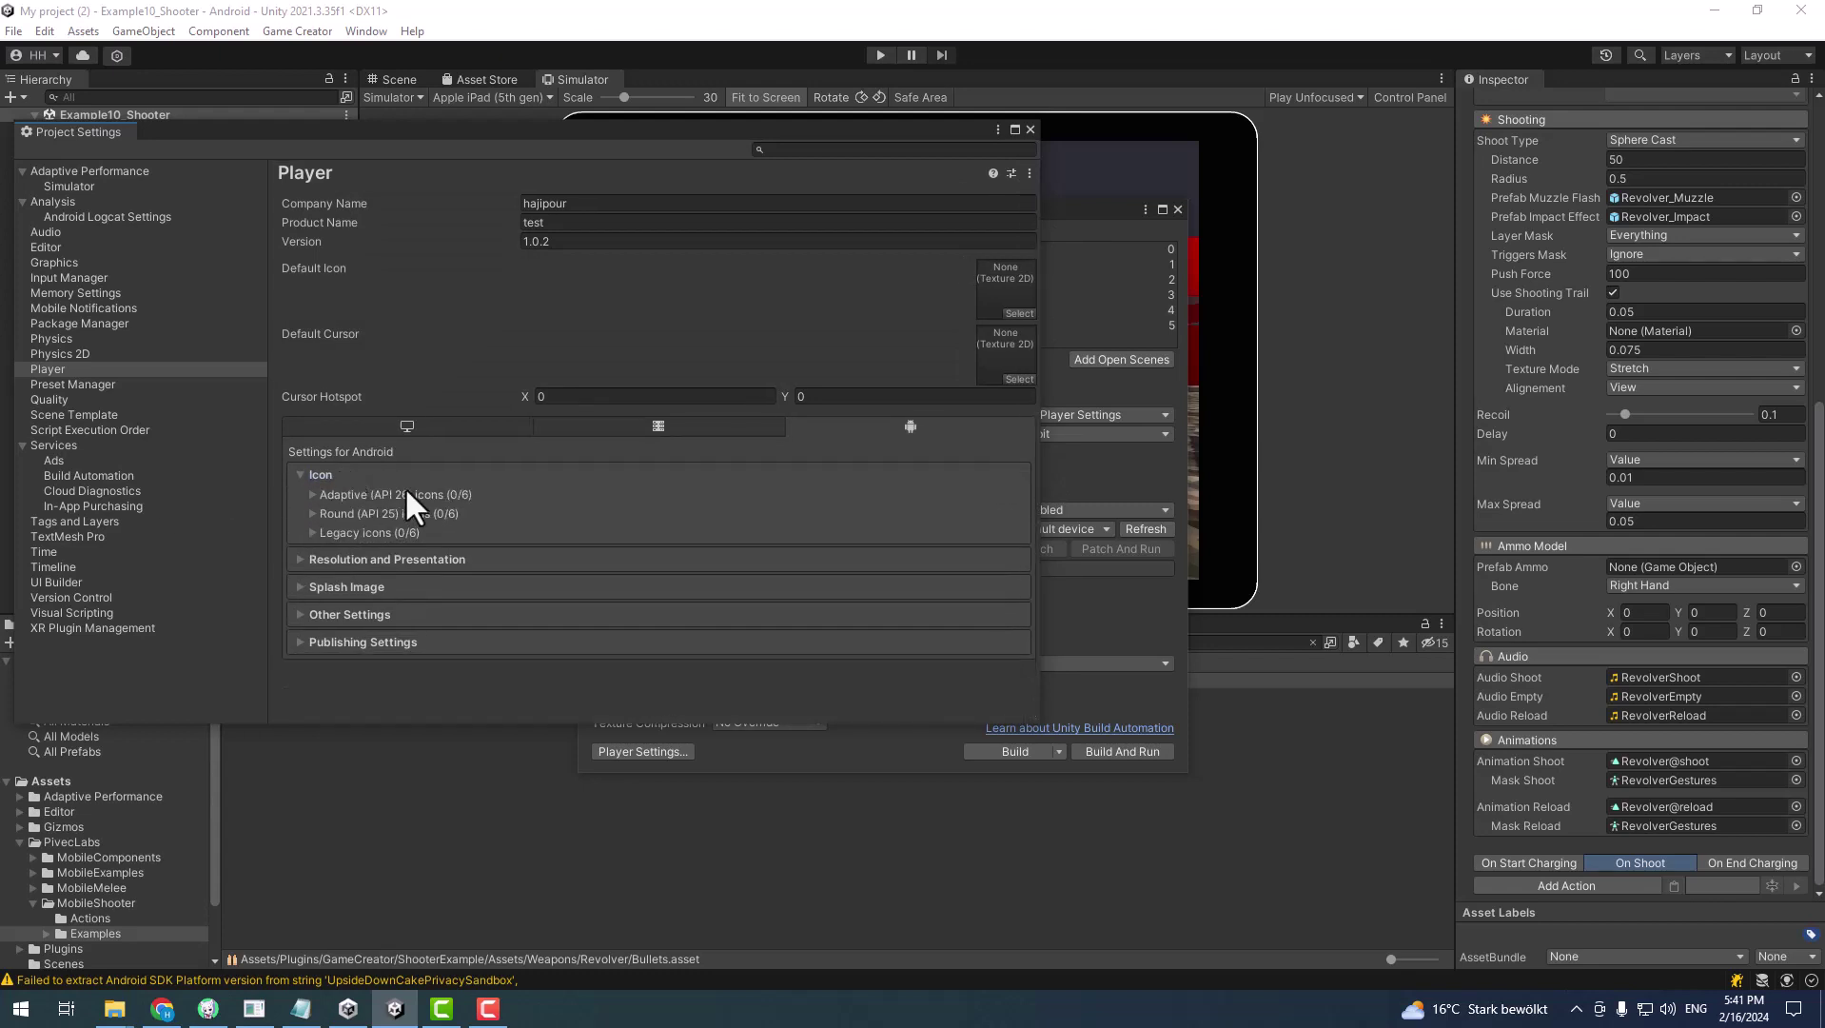
left_click(314, 493)
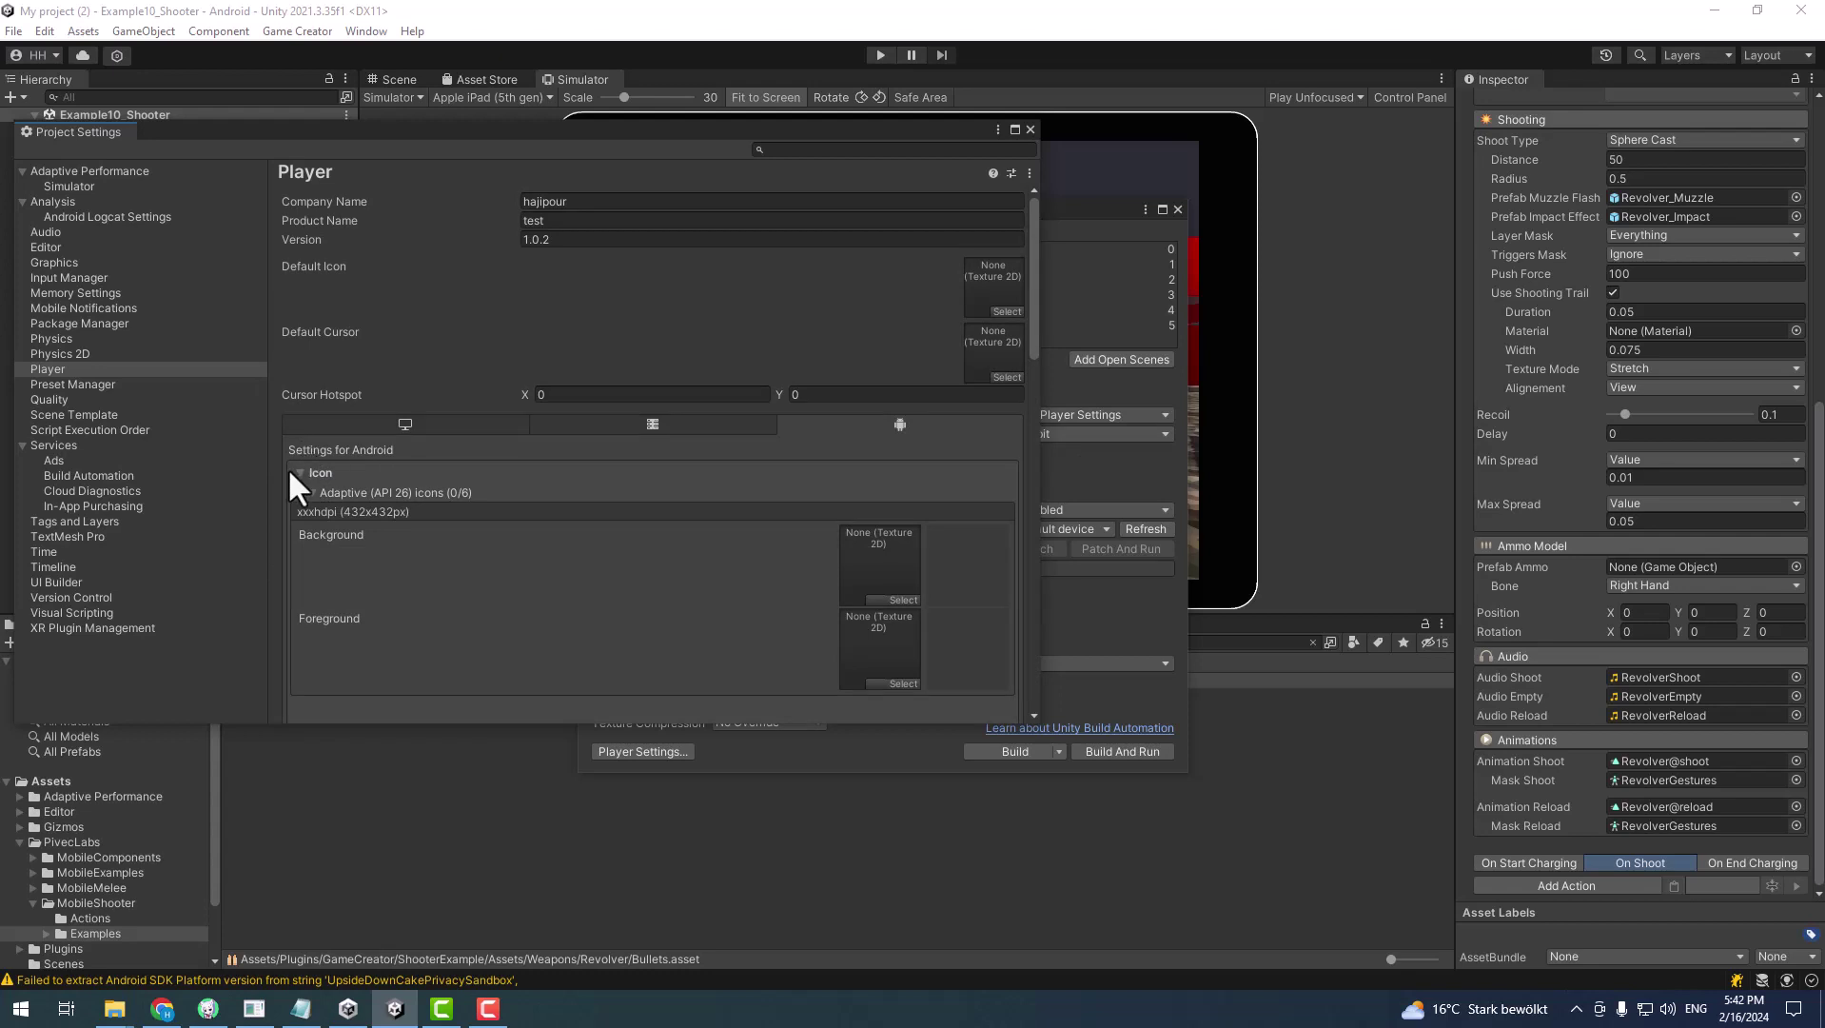
left_click(1003, 310)
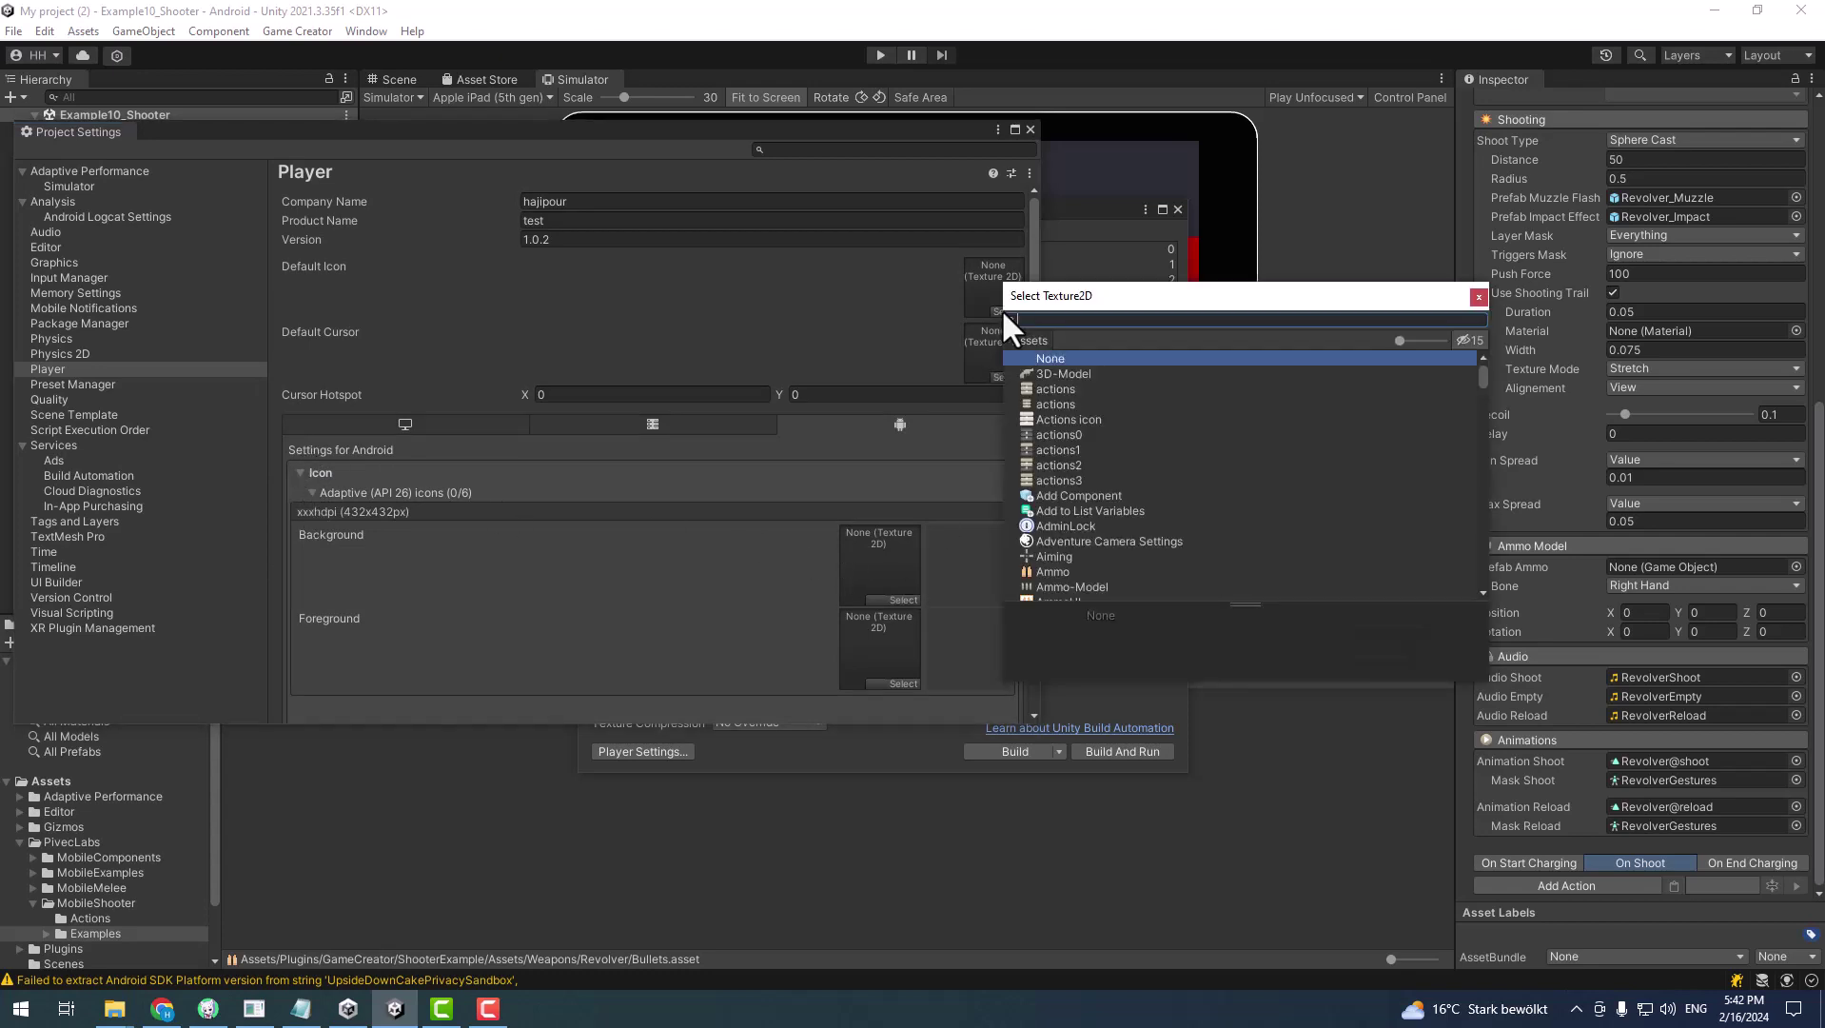
double_click(1061, 373)
left_click(900, 596)
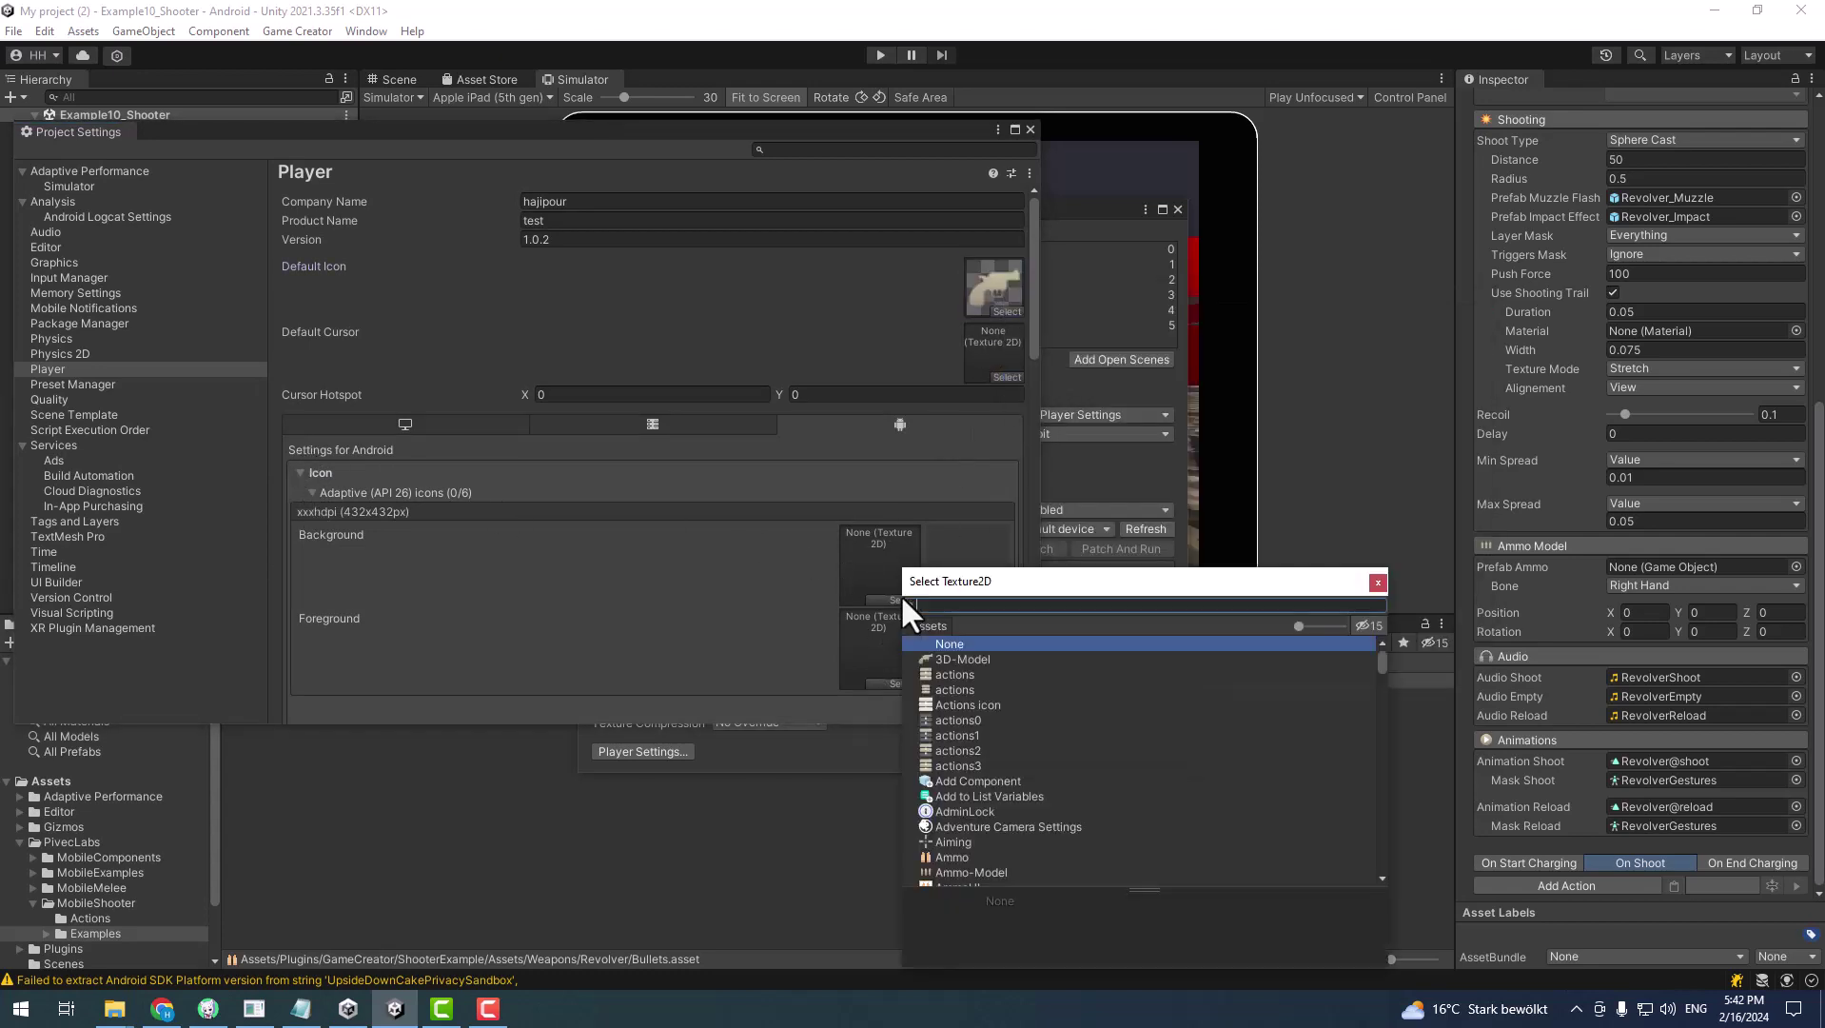
double_click(981, 659)
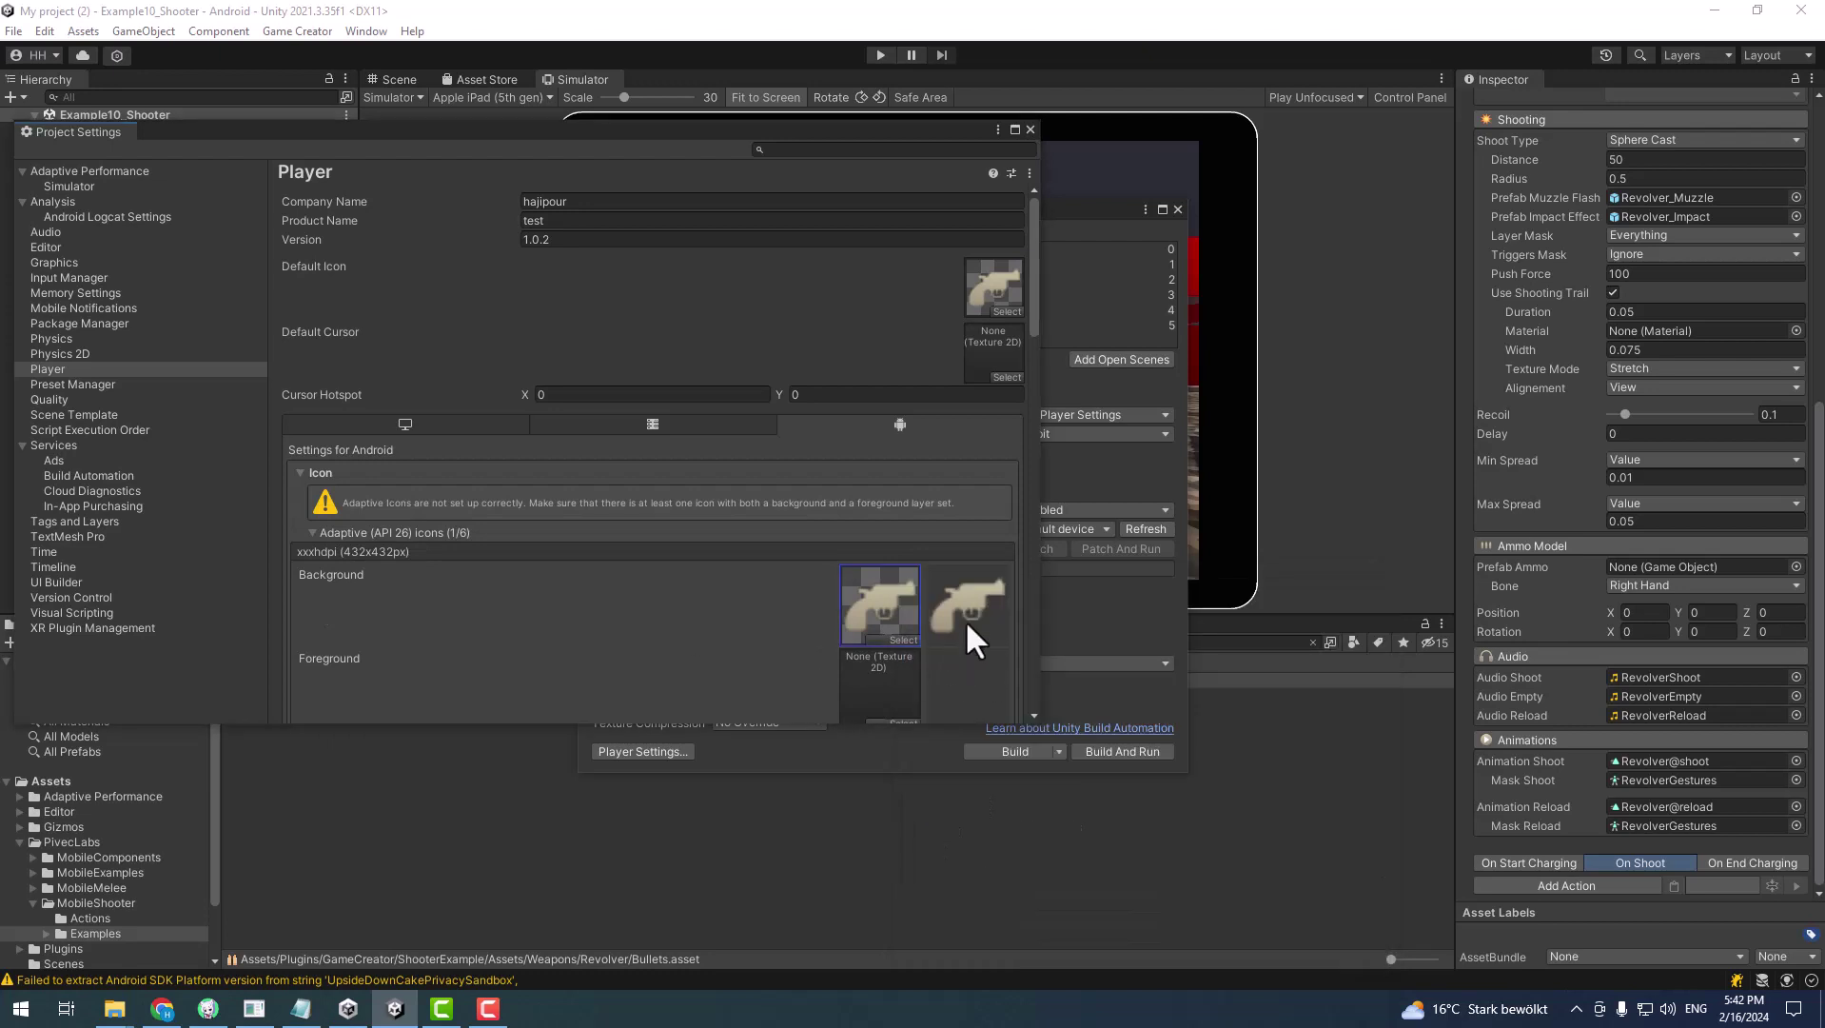
Expand the Resolution and Presentation settings
scroll(912, 644, "down", 5)
scroll(887, 613, "down", 10)
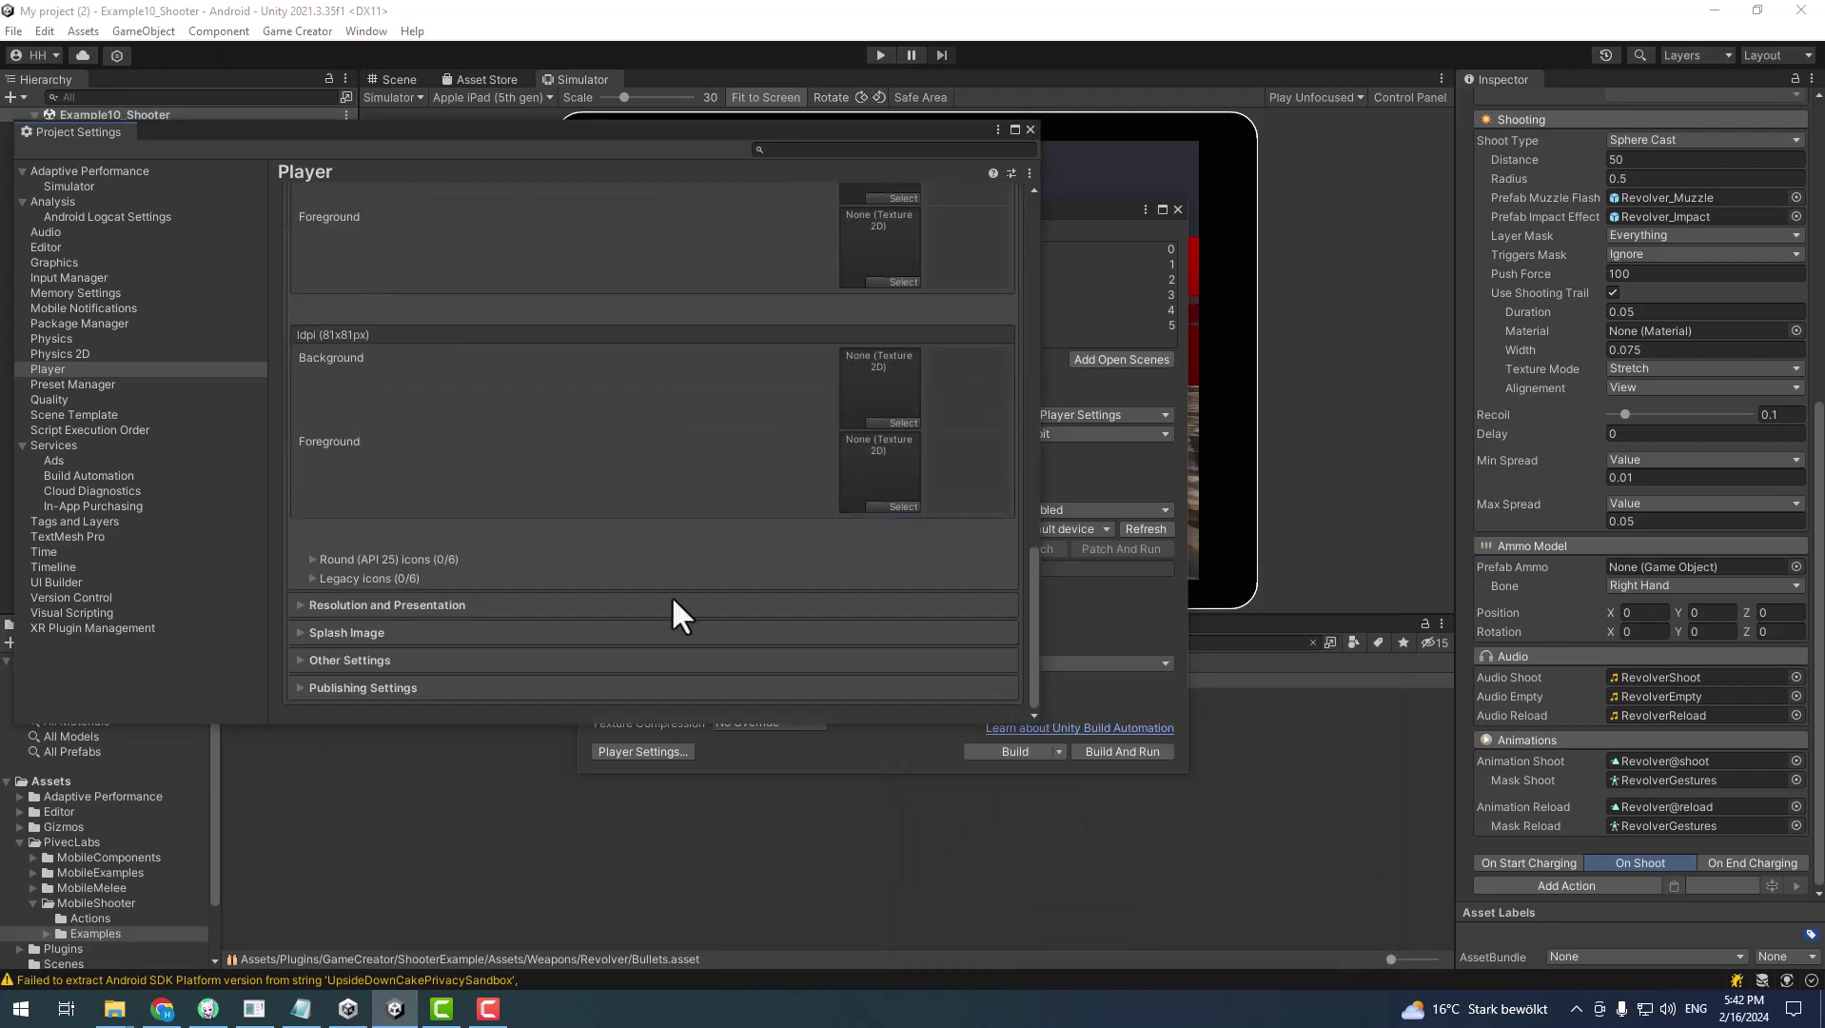
left_click(338, 606)
Keep Fullscreen Window, set Default Orientation to Landscape Right and Show Loading Indicator to Large
scroll(484, 325, "up", 3)
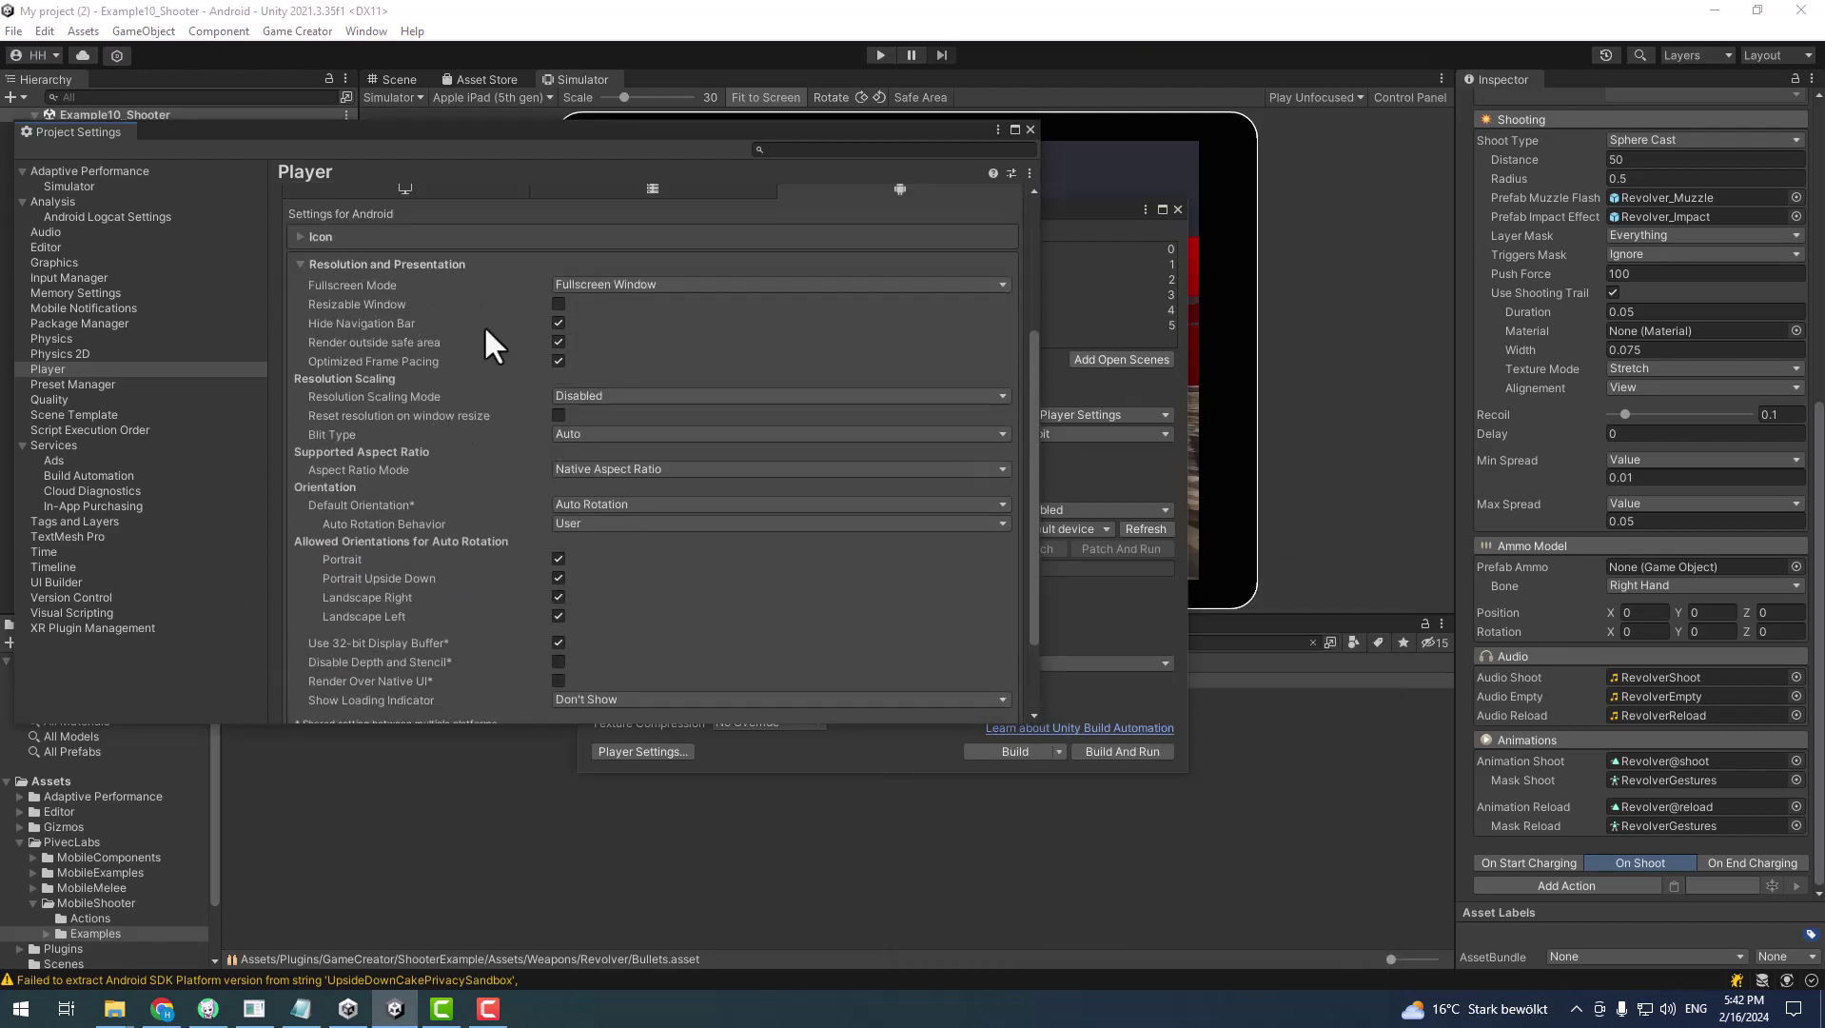
left_click(604, 284)
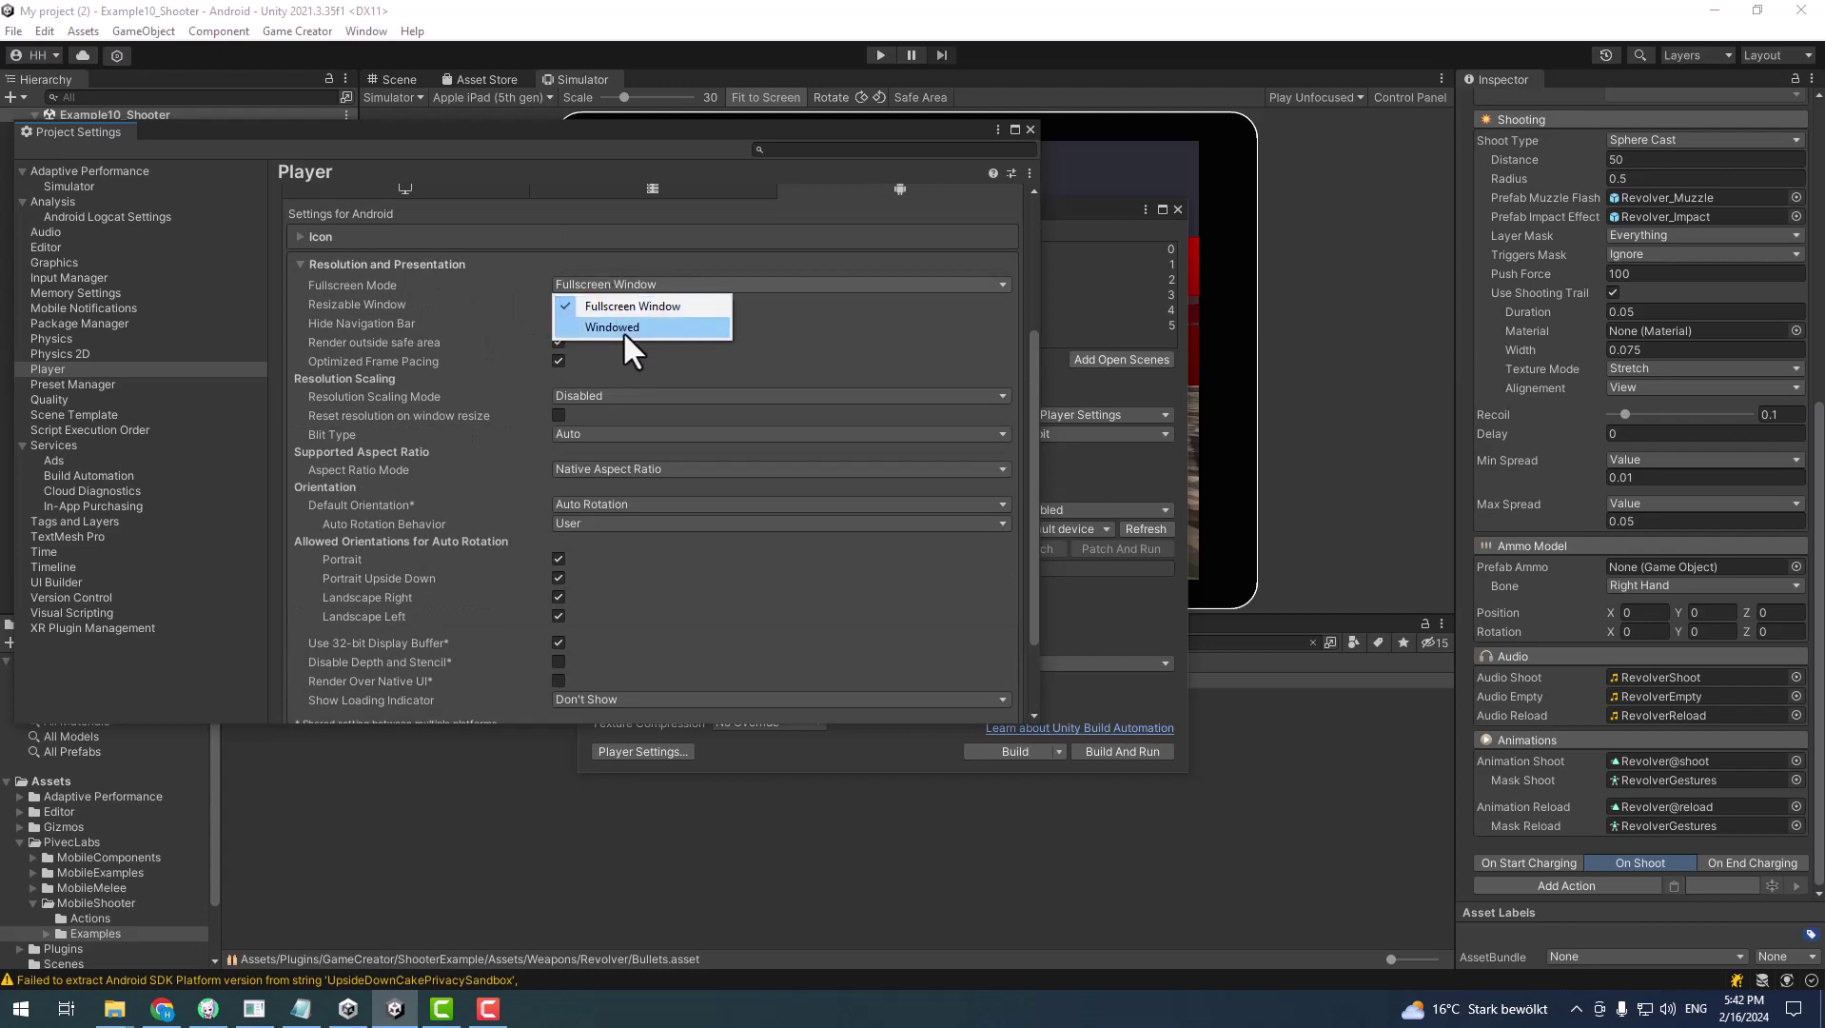
left_click(511, 307)
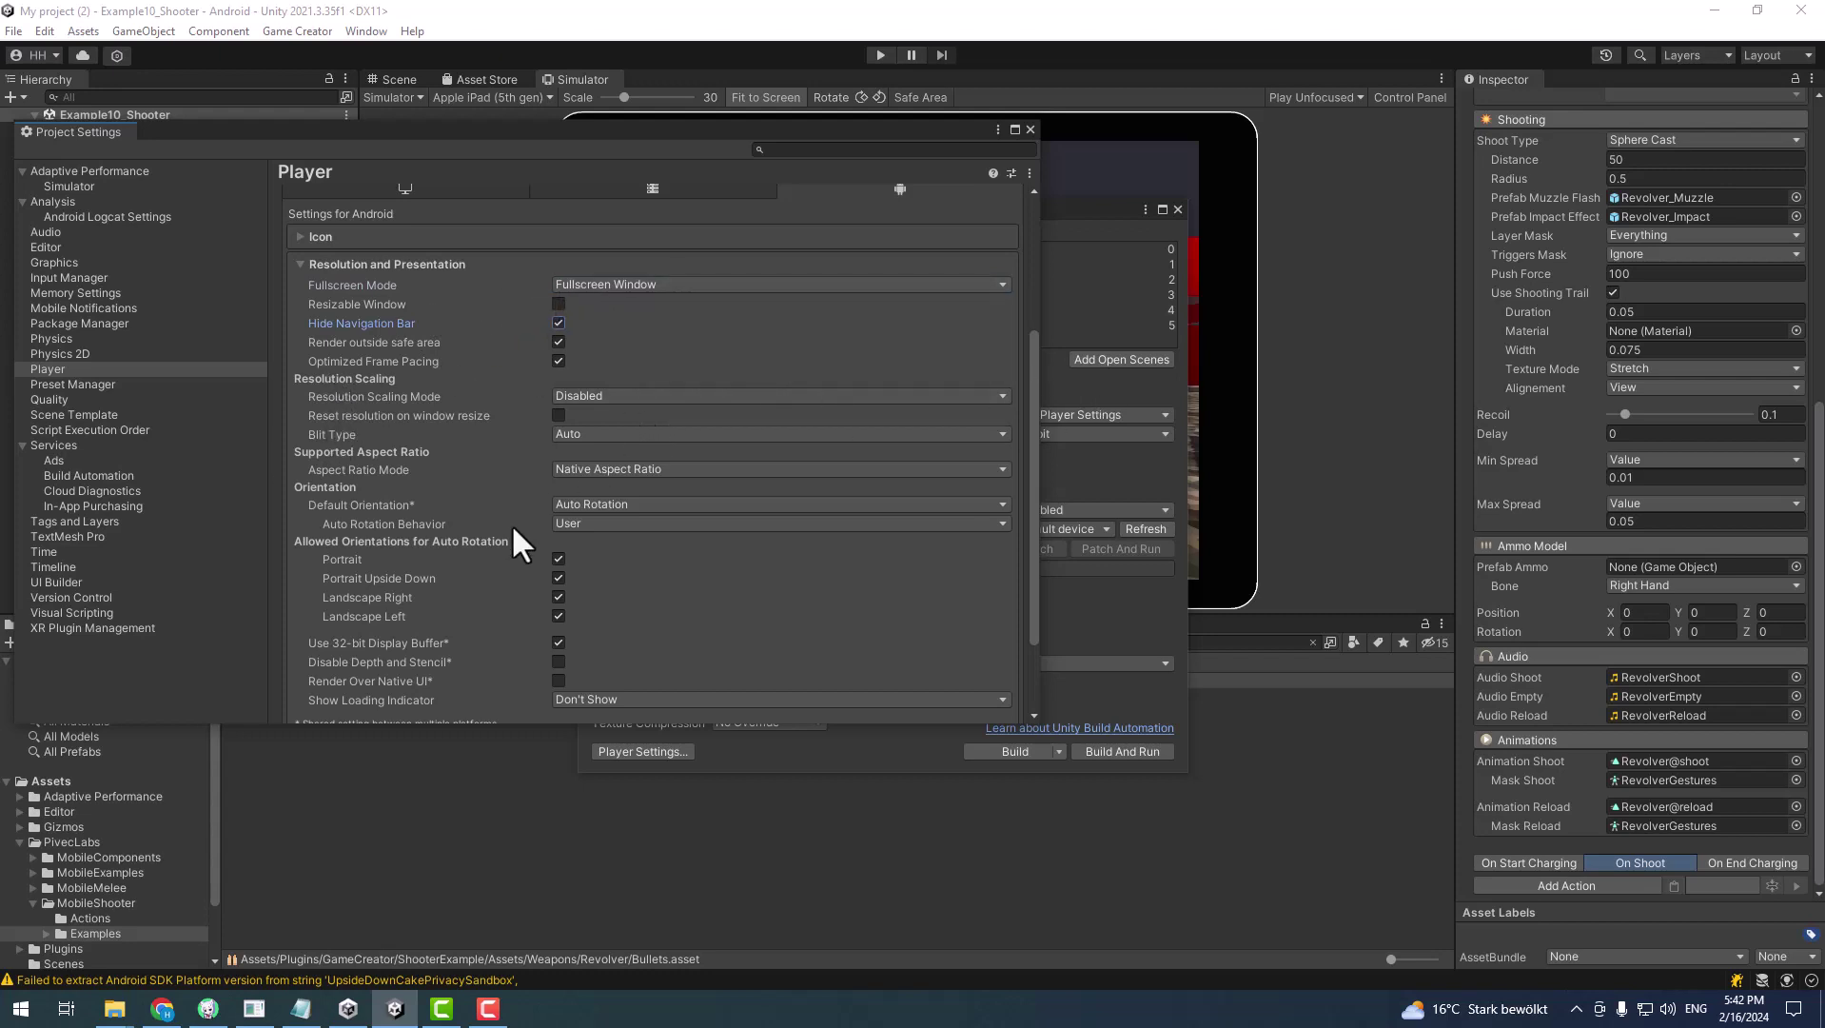
left_click(586, 504)
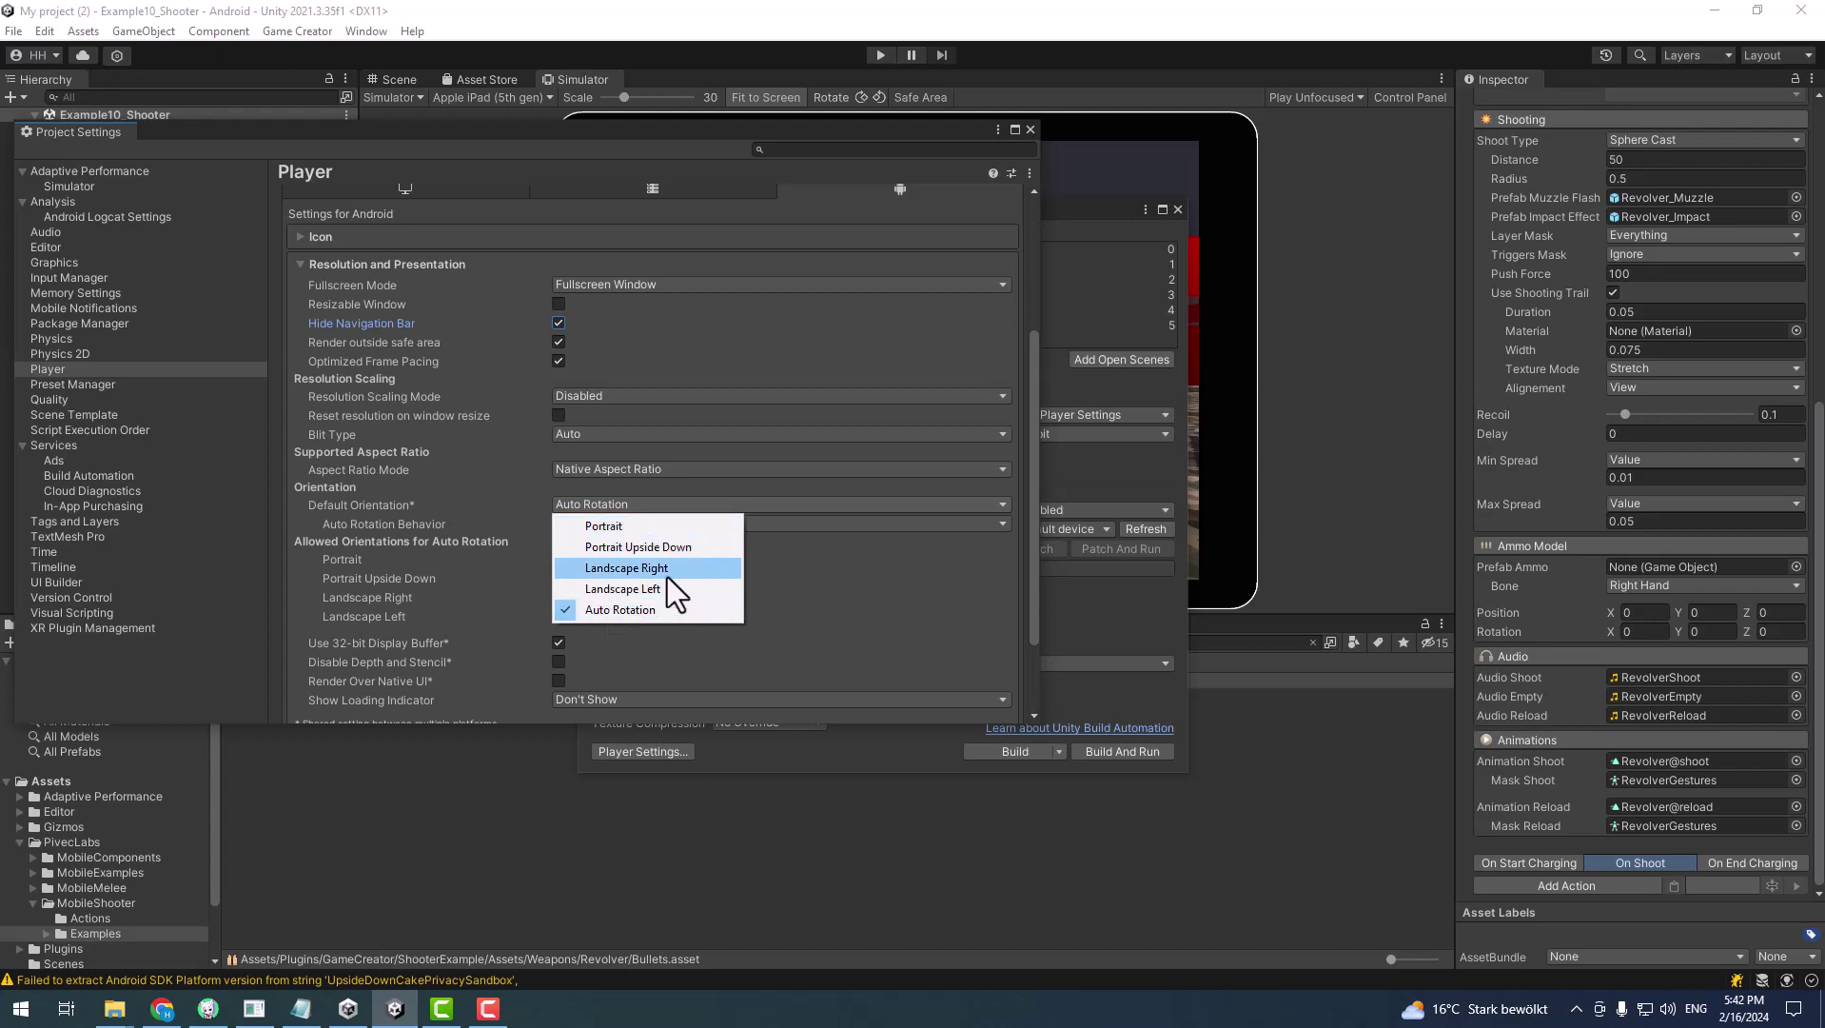
left_click(667, 573)
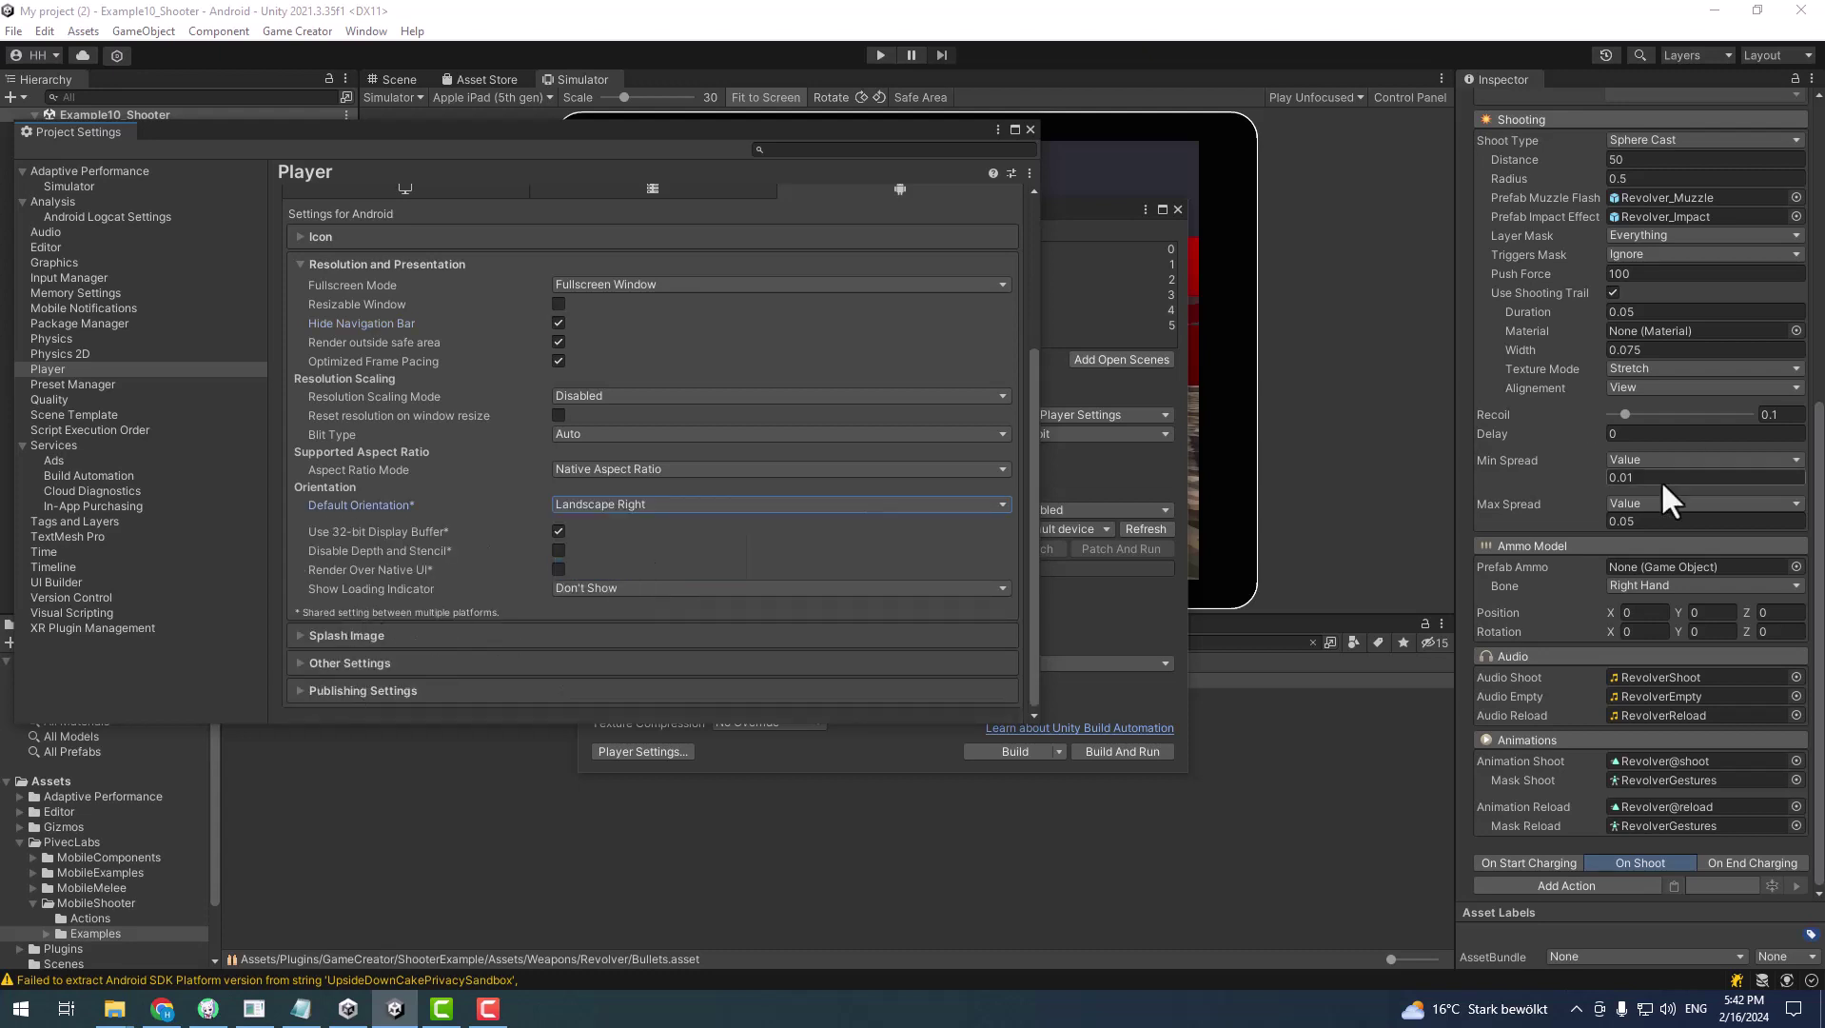
left_click(602, 590)
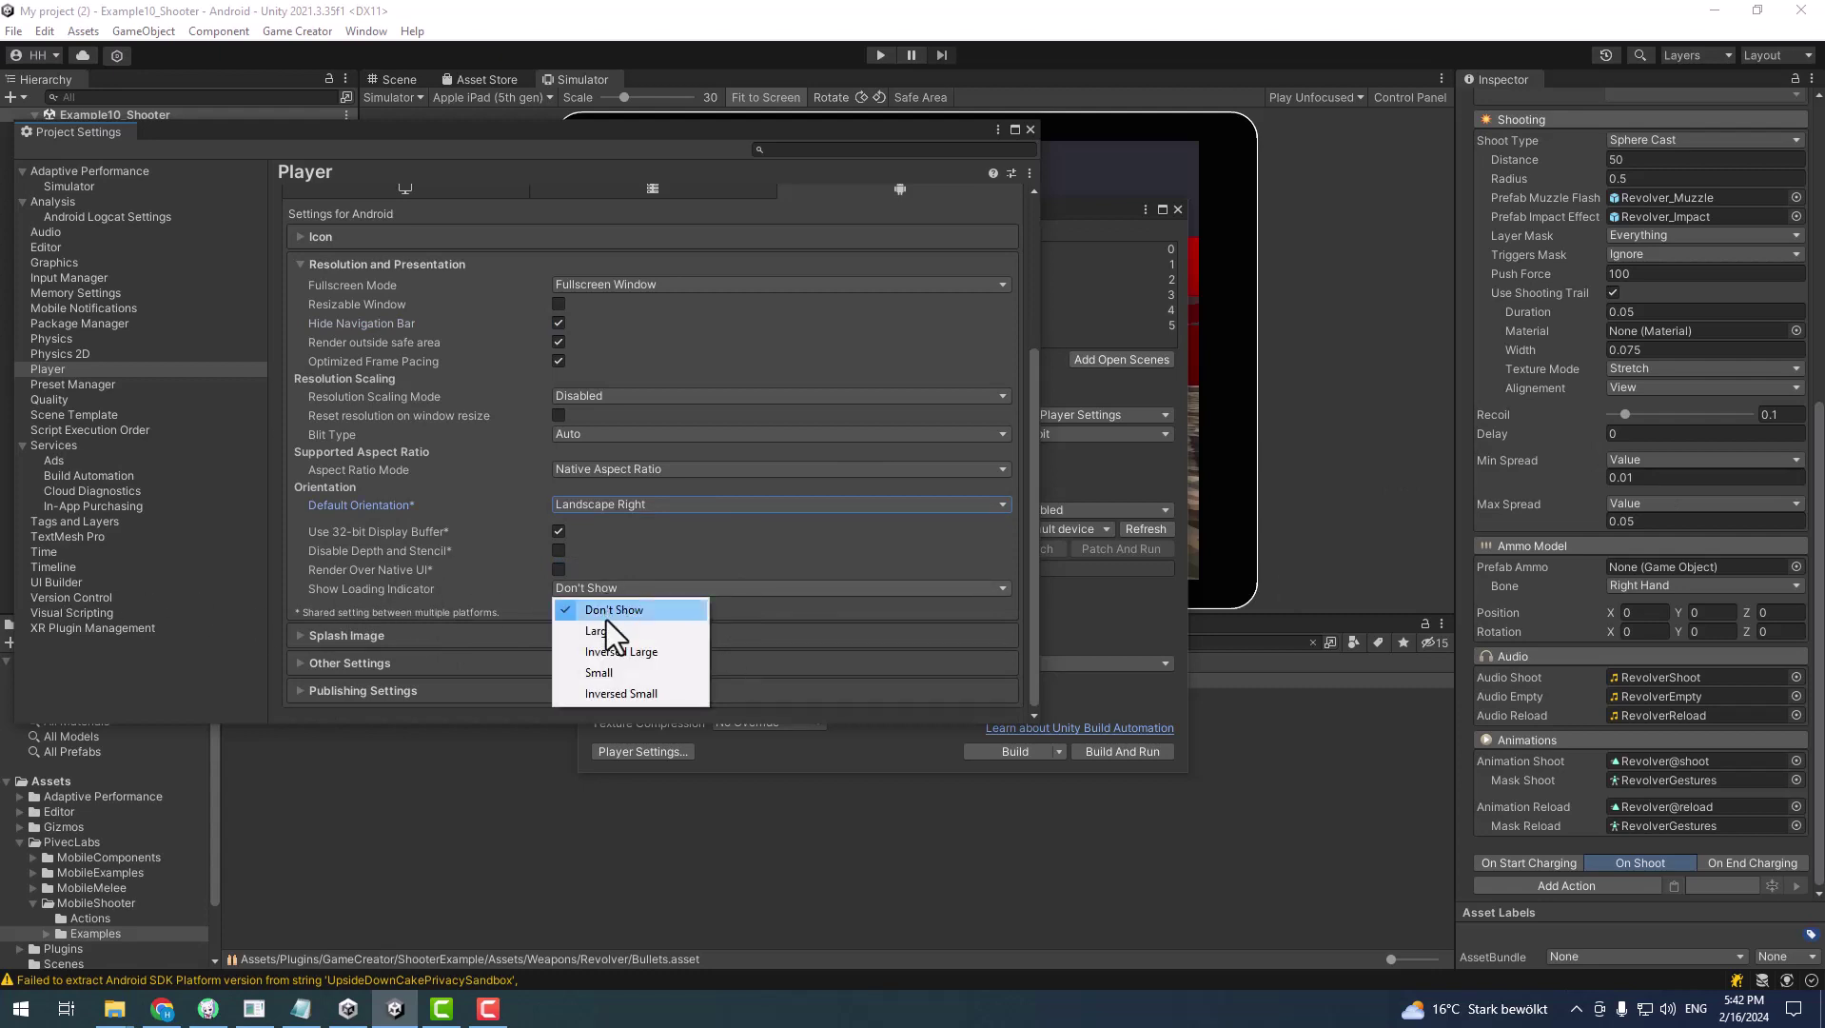
left_click(607, 628)
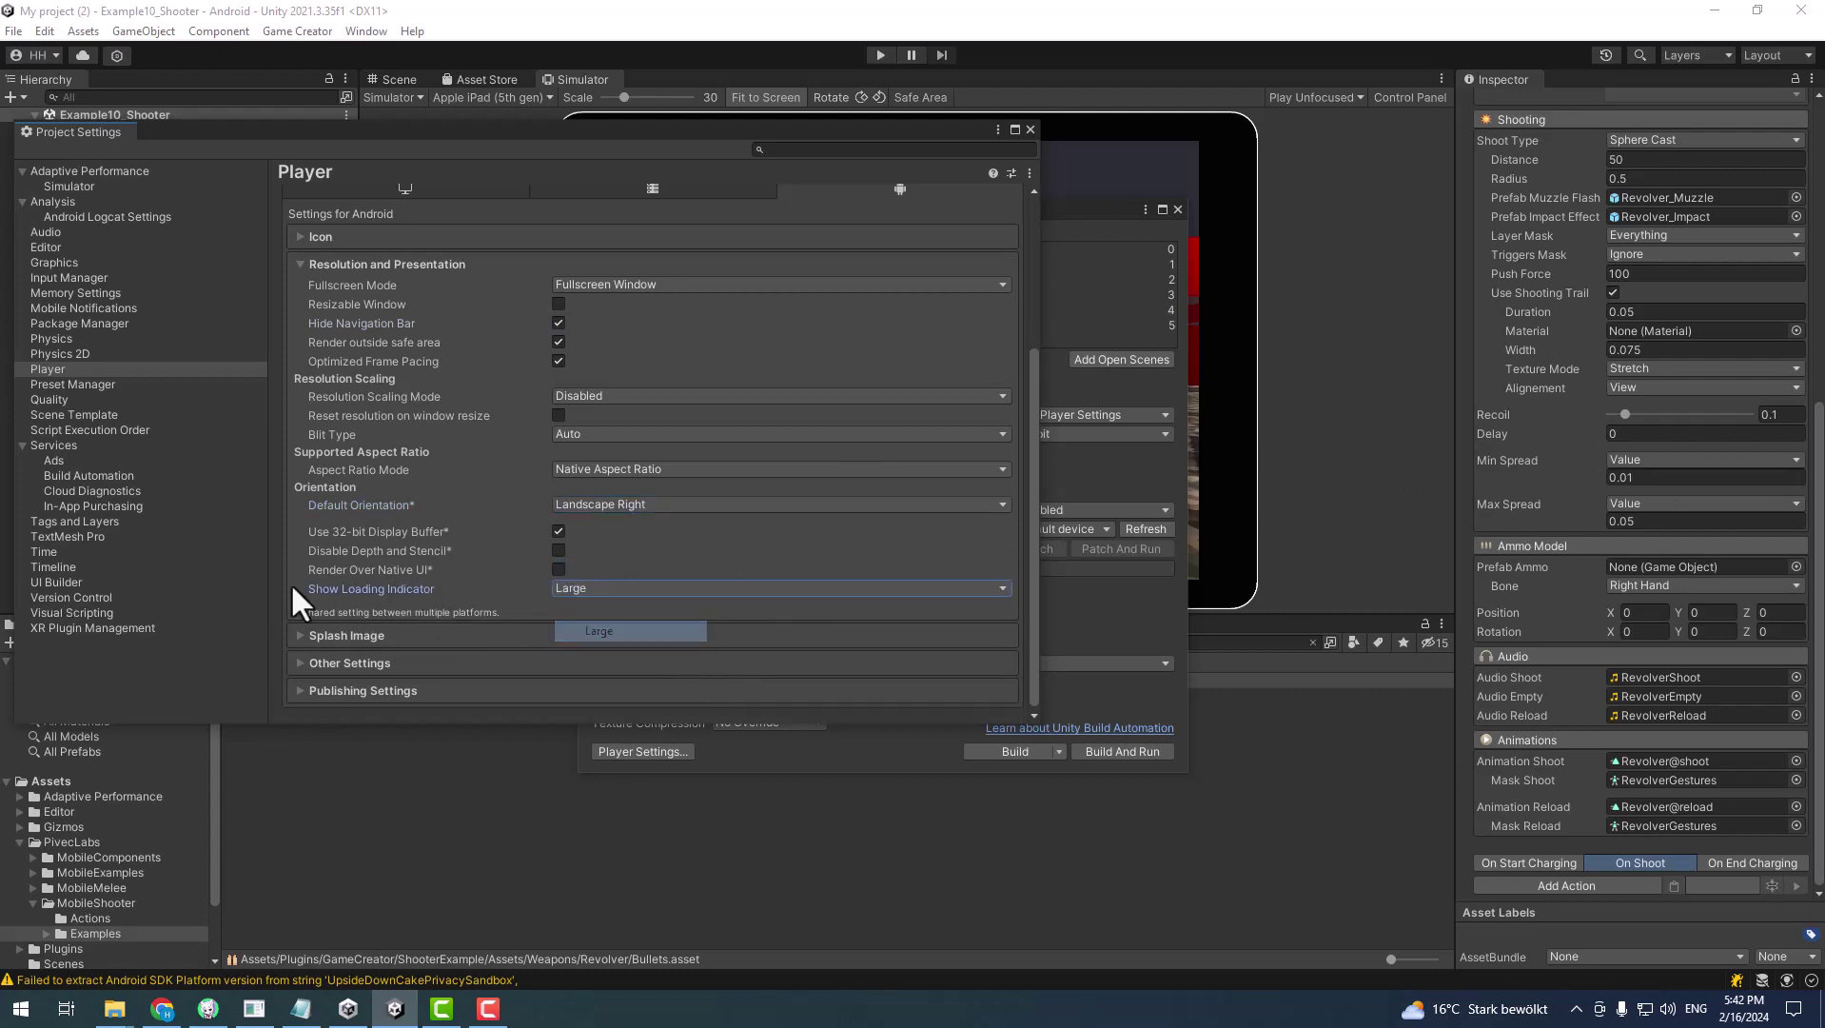
left_click(346, 635)
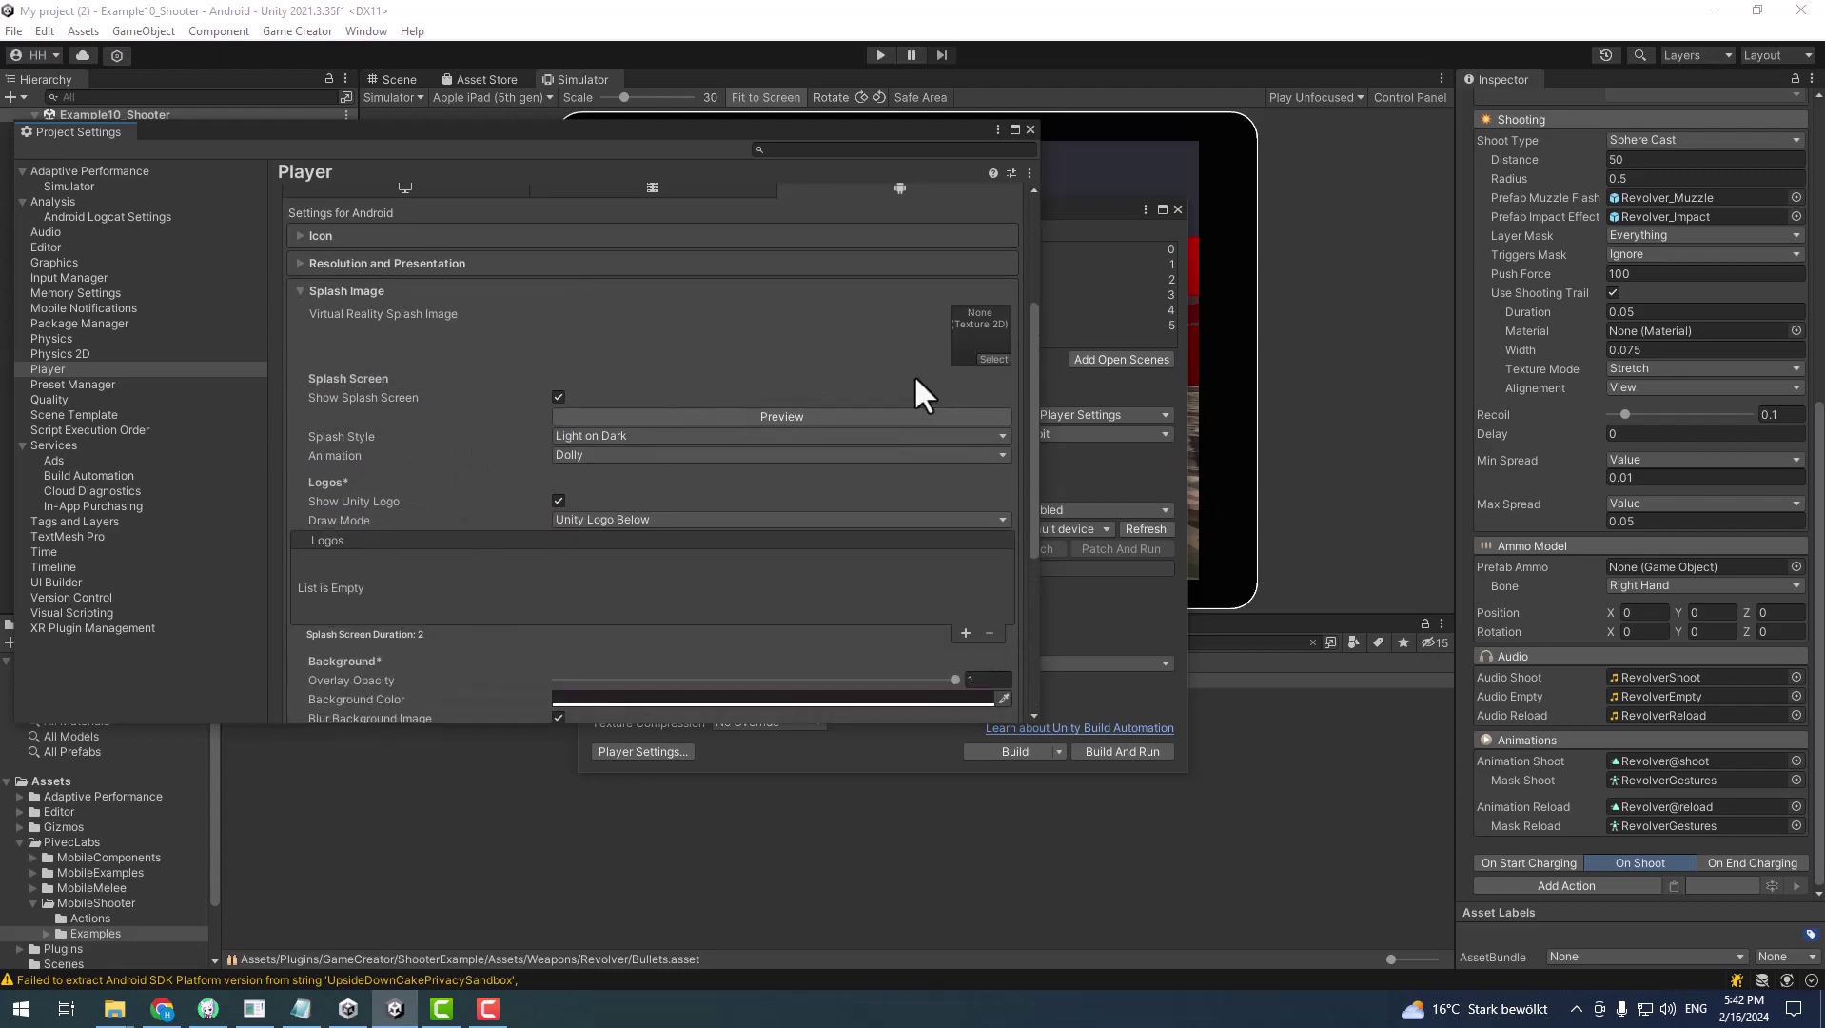
Preview Dark on Light and Light on Dark splash styles, keeping Light on Dark
left_click(766, 435)
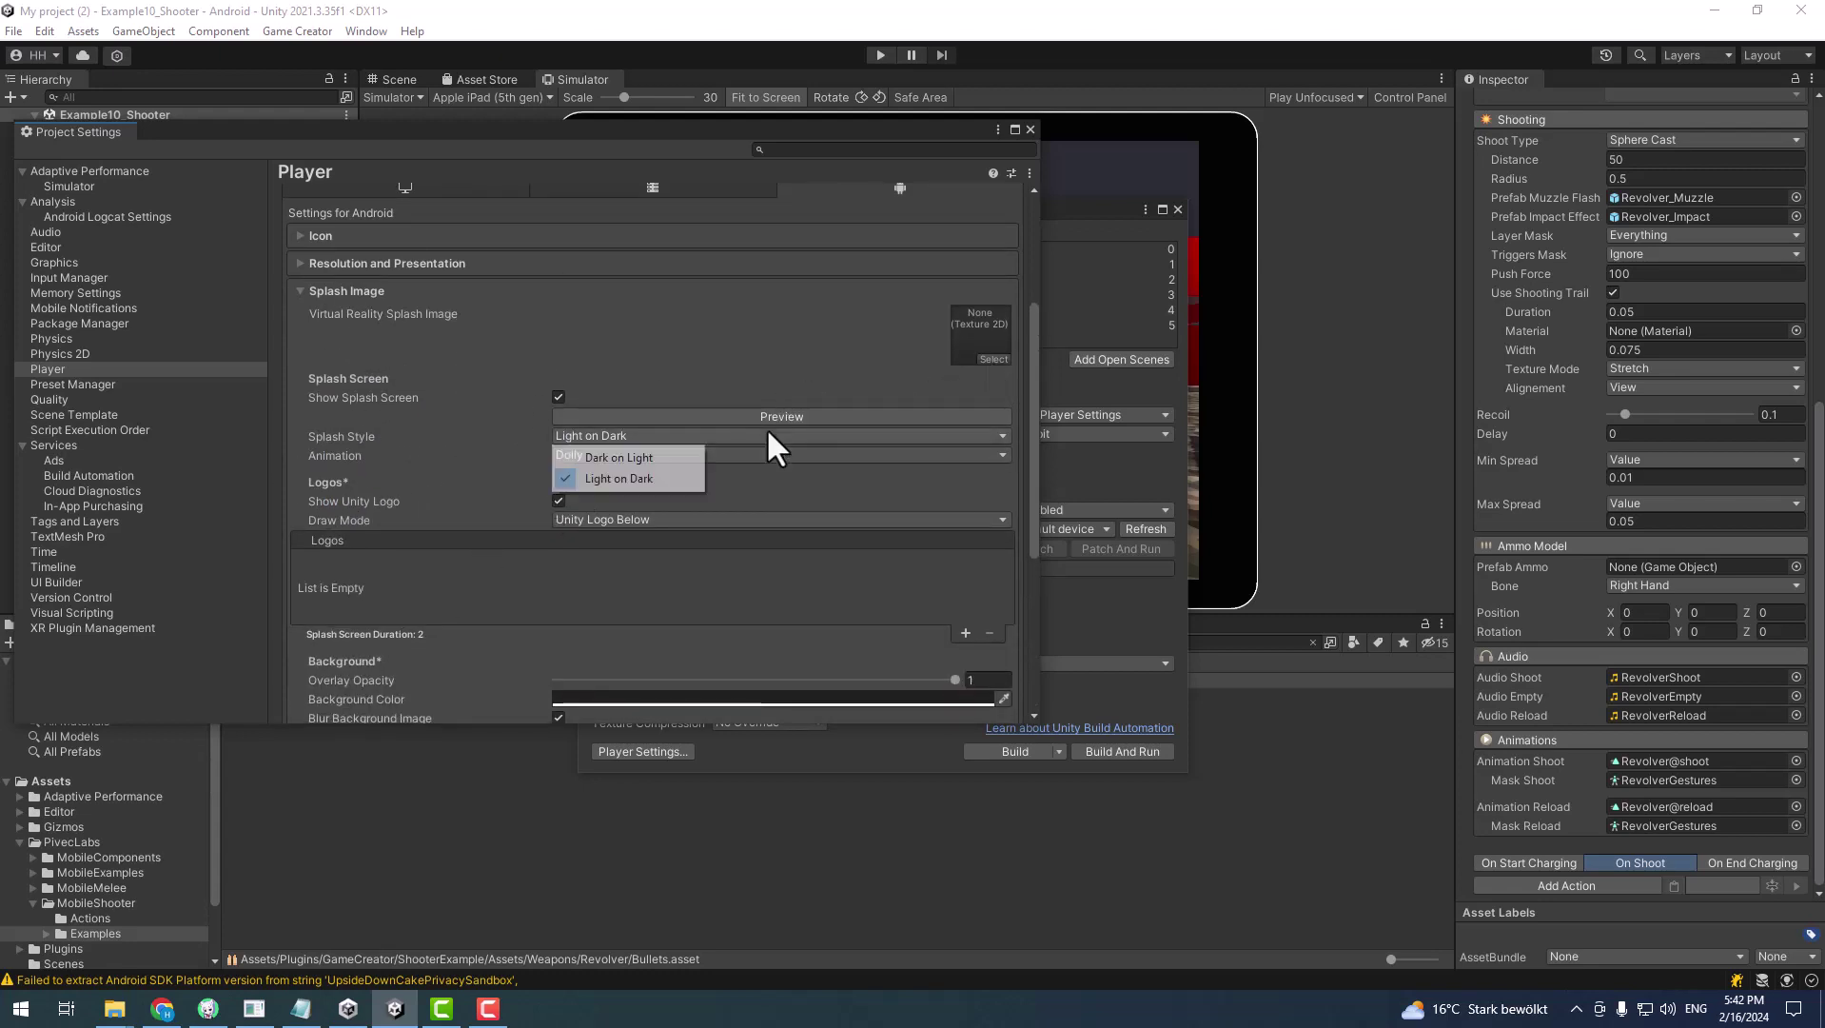
left_click(634, 459)
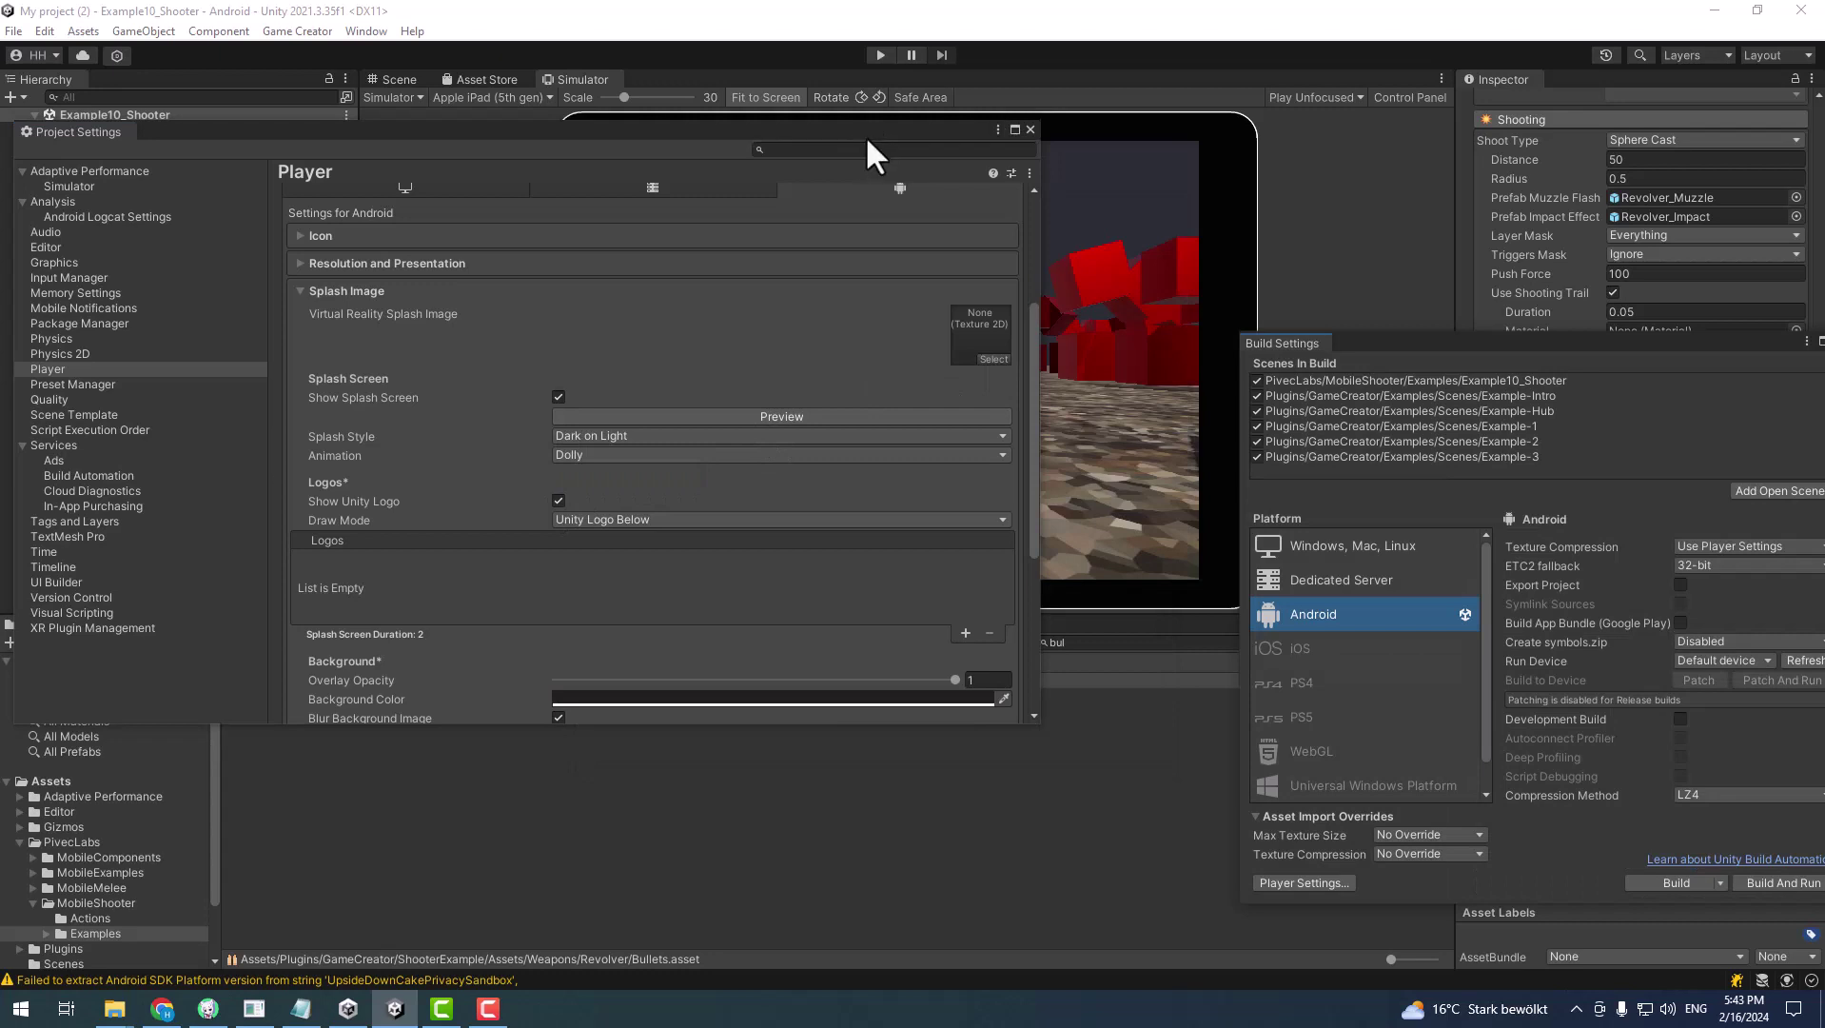
left_click_drag(866, 135, 608, 191)
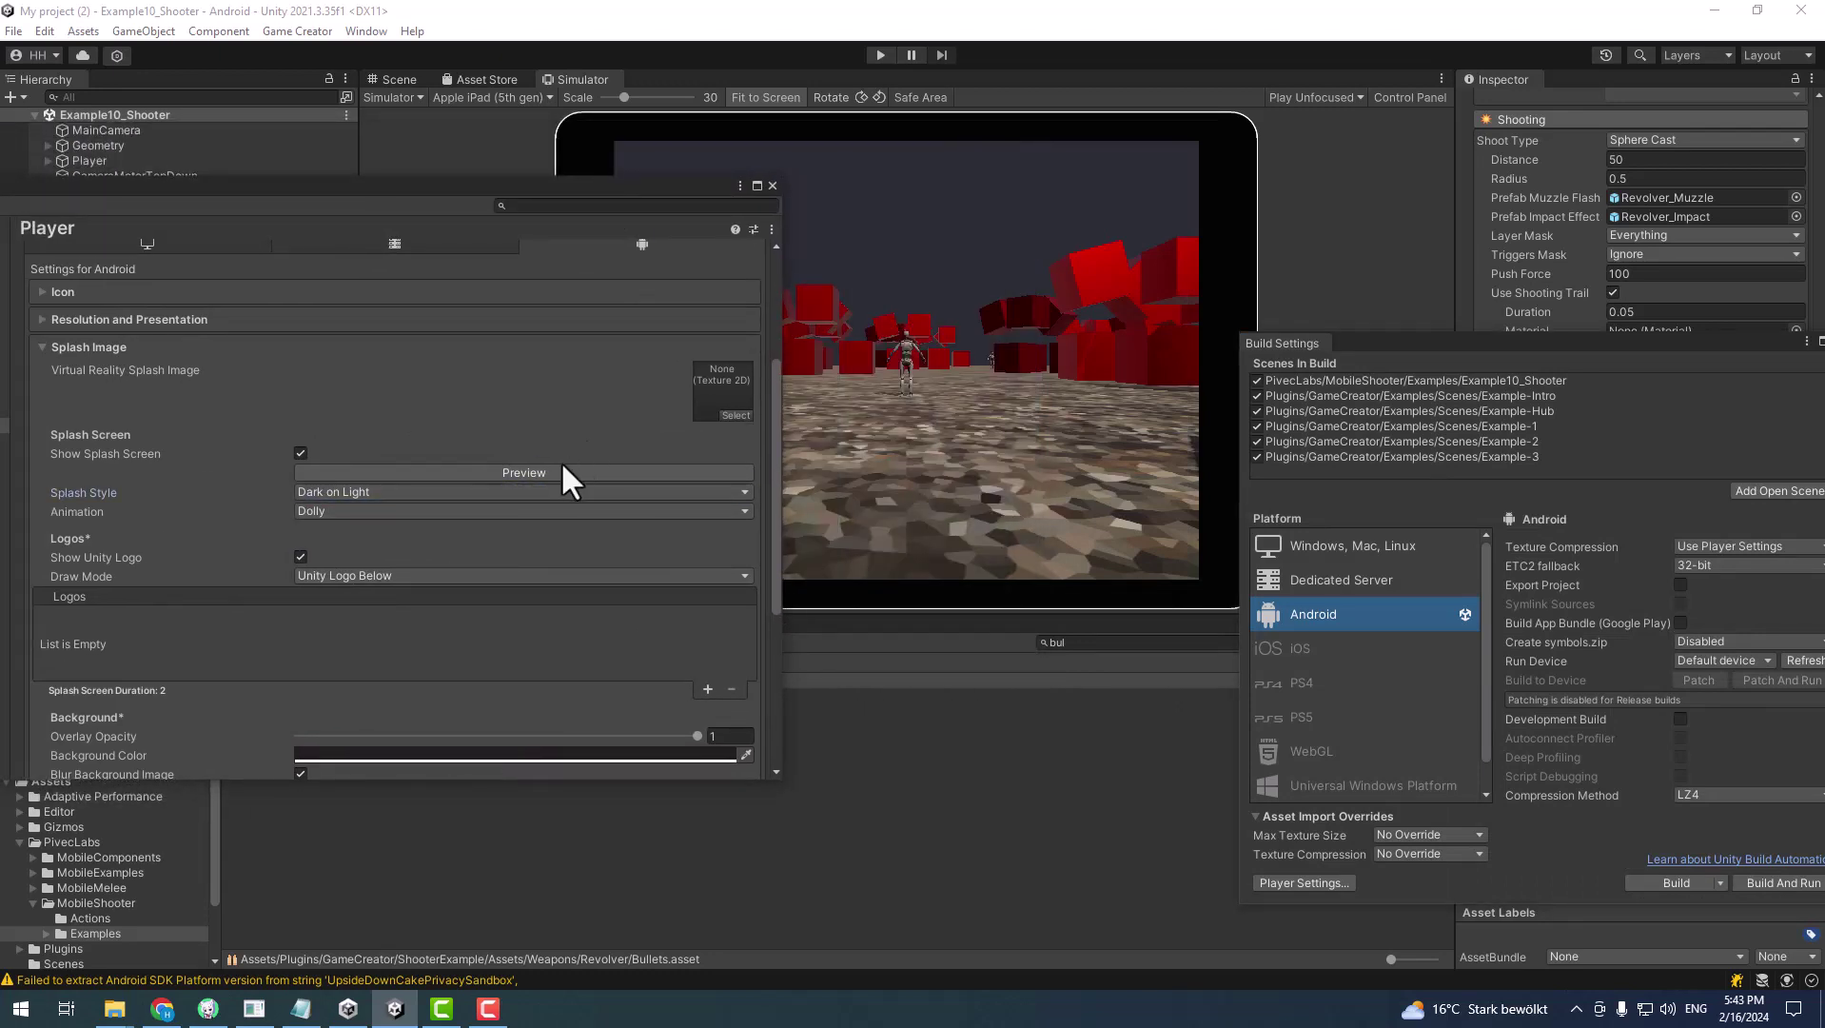
left_click(559, 471)
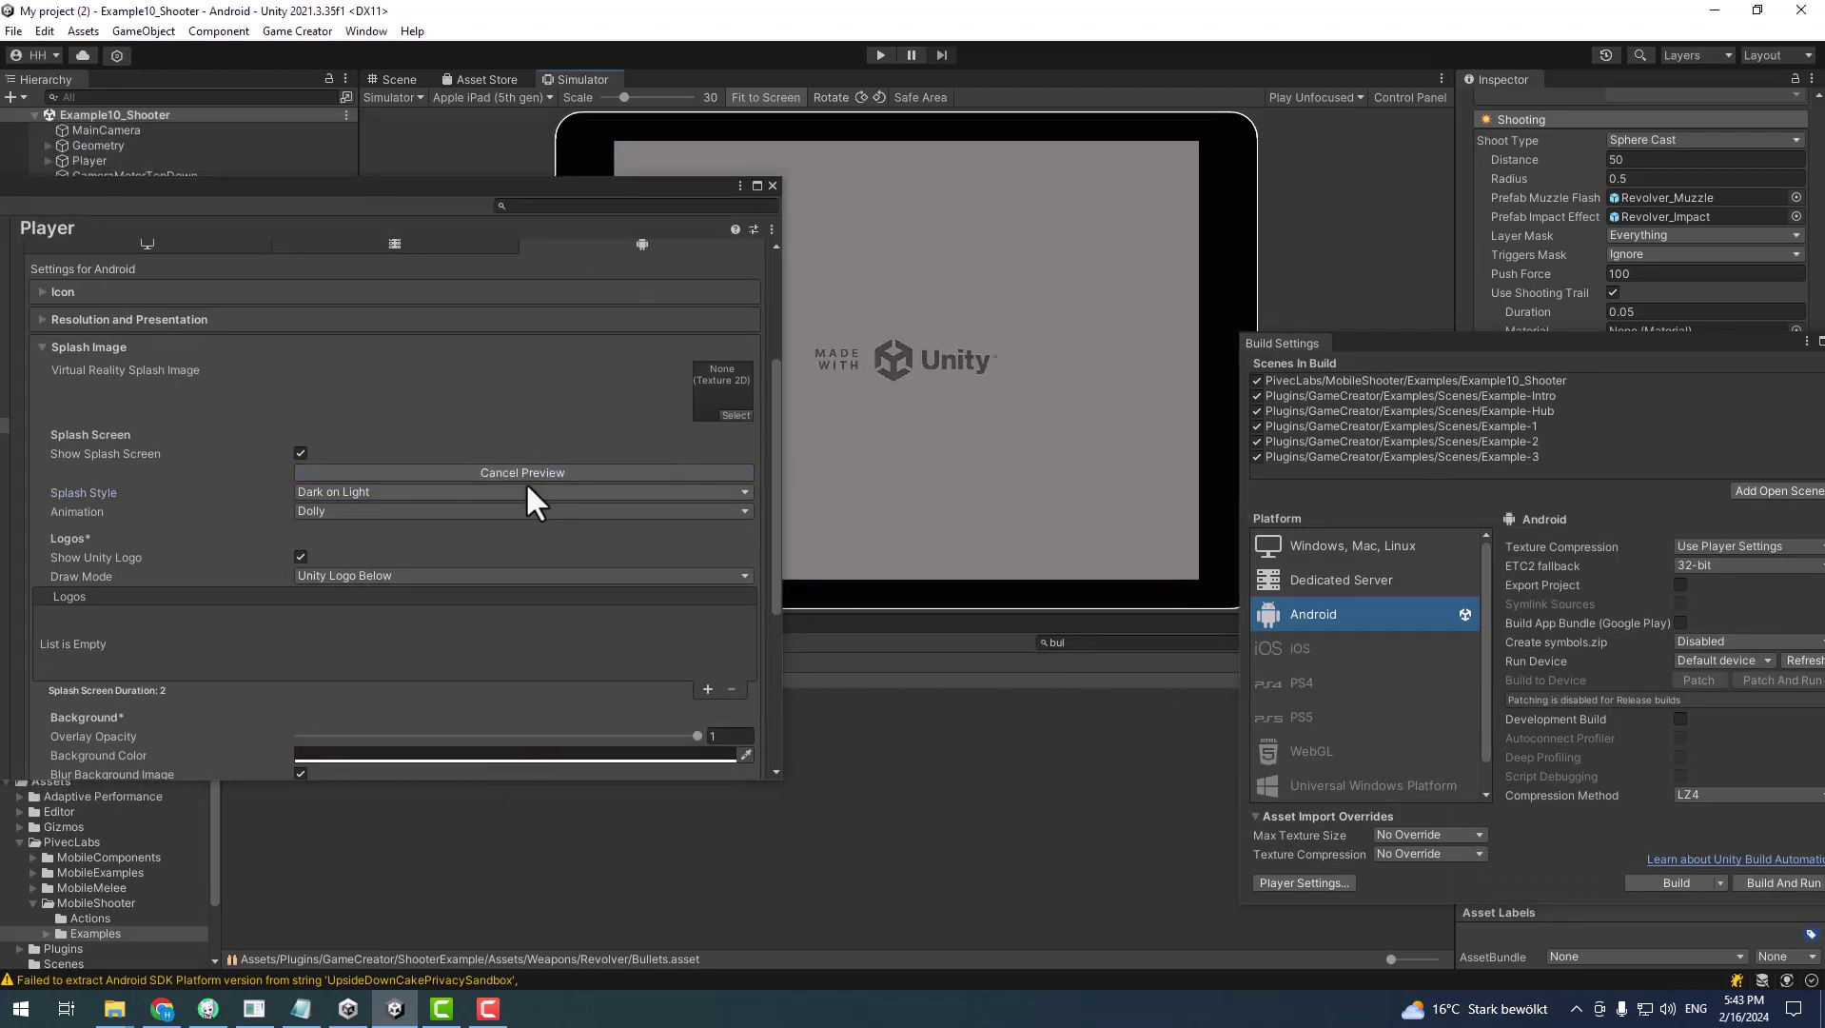
left_click(411, 494)
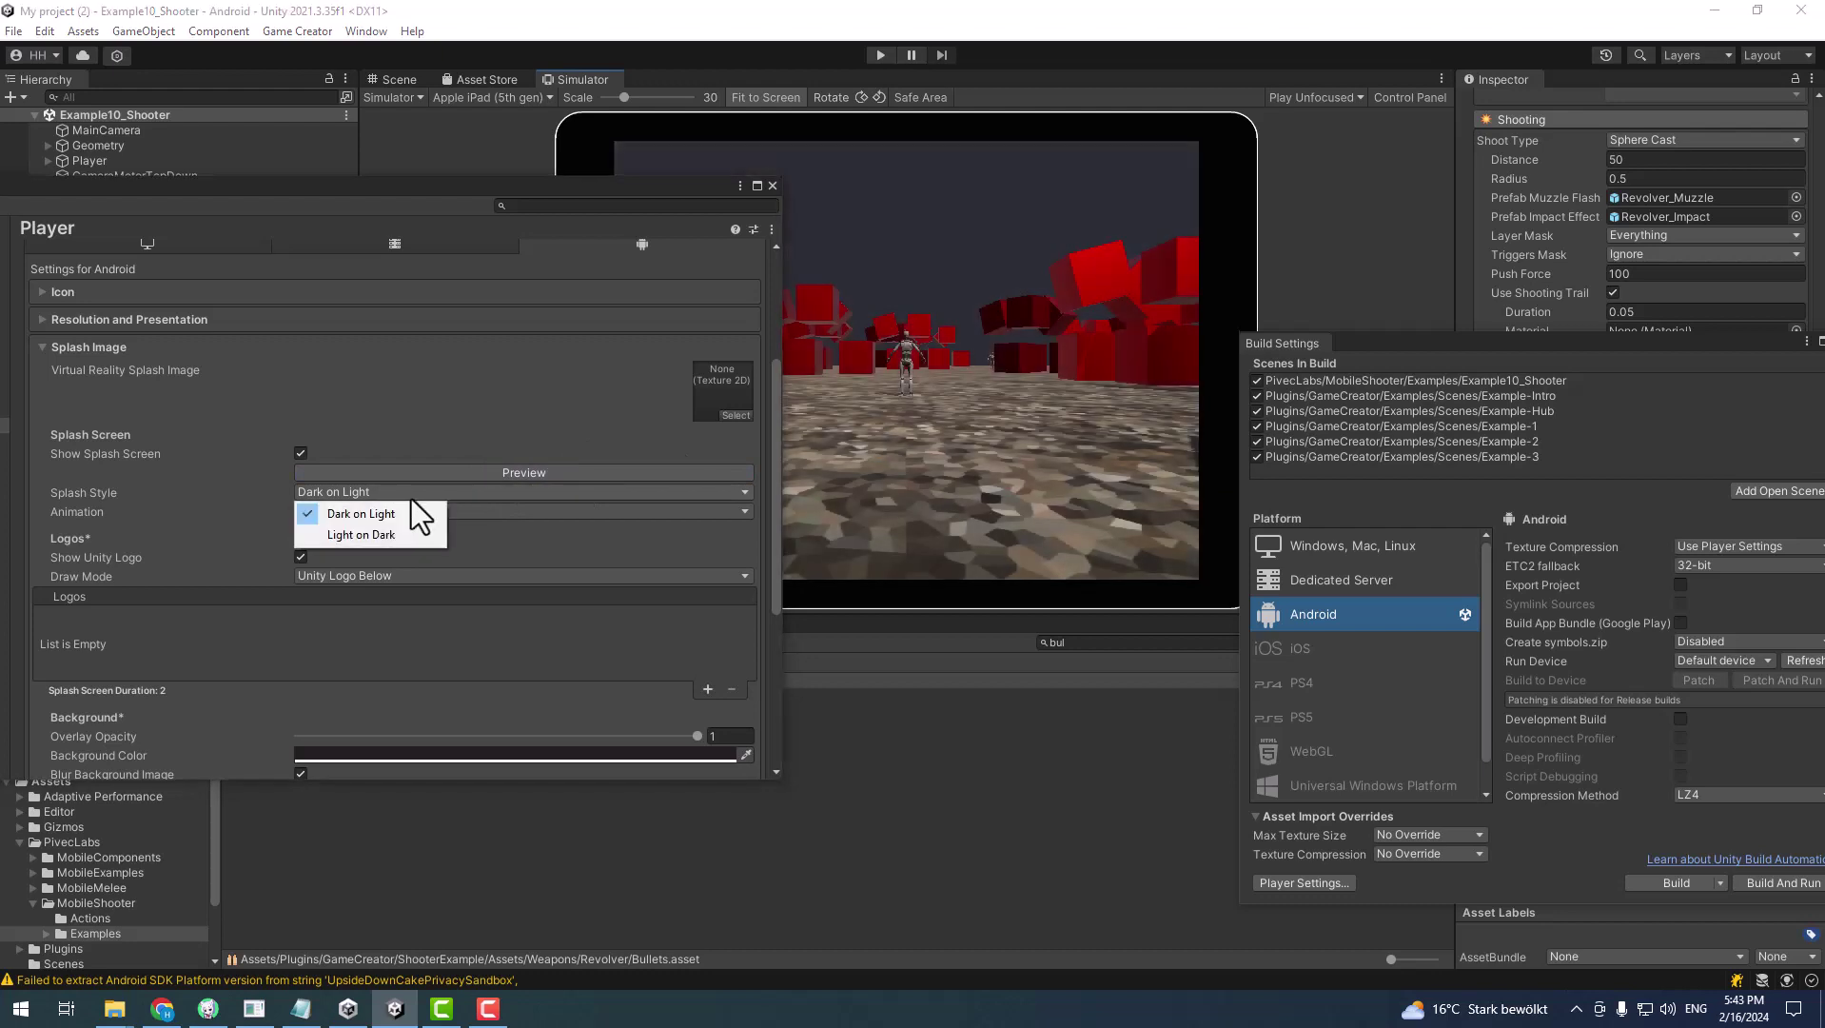
left_click(371, 535)
left_click(486, 470)
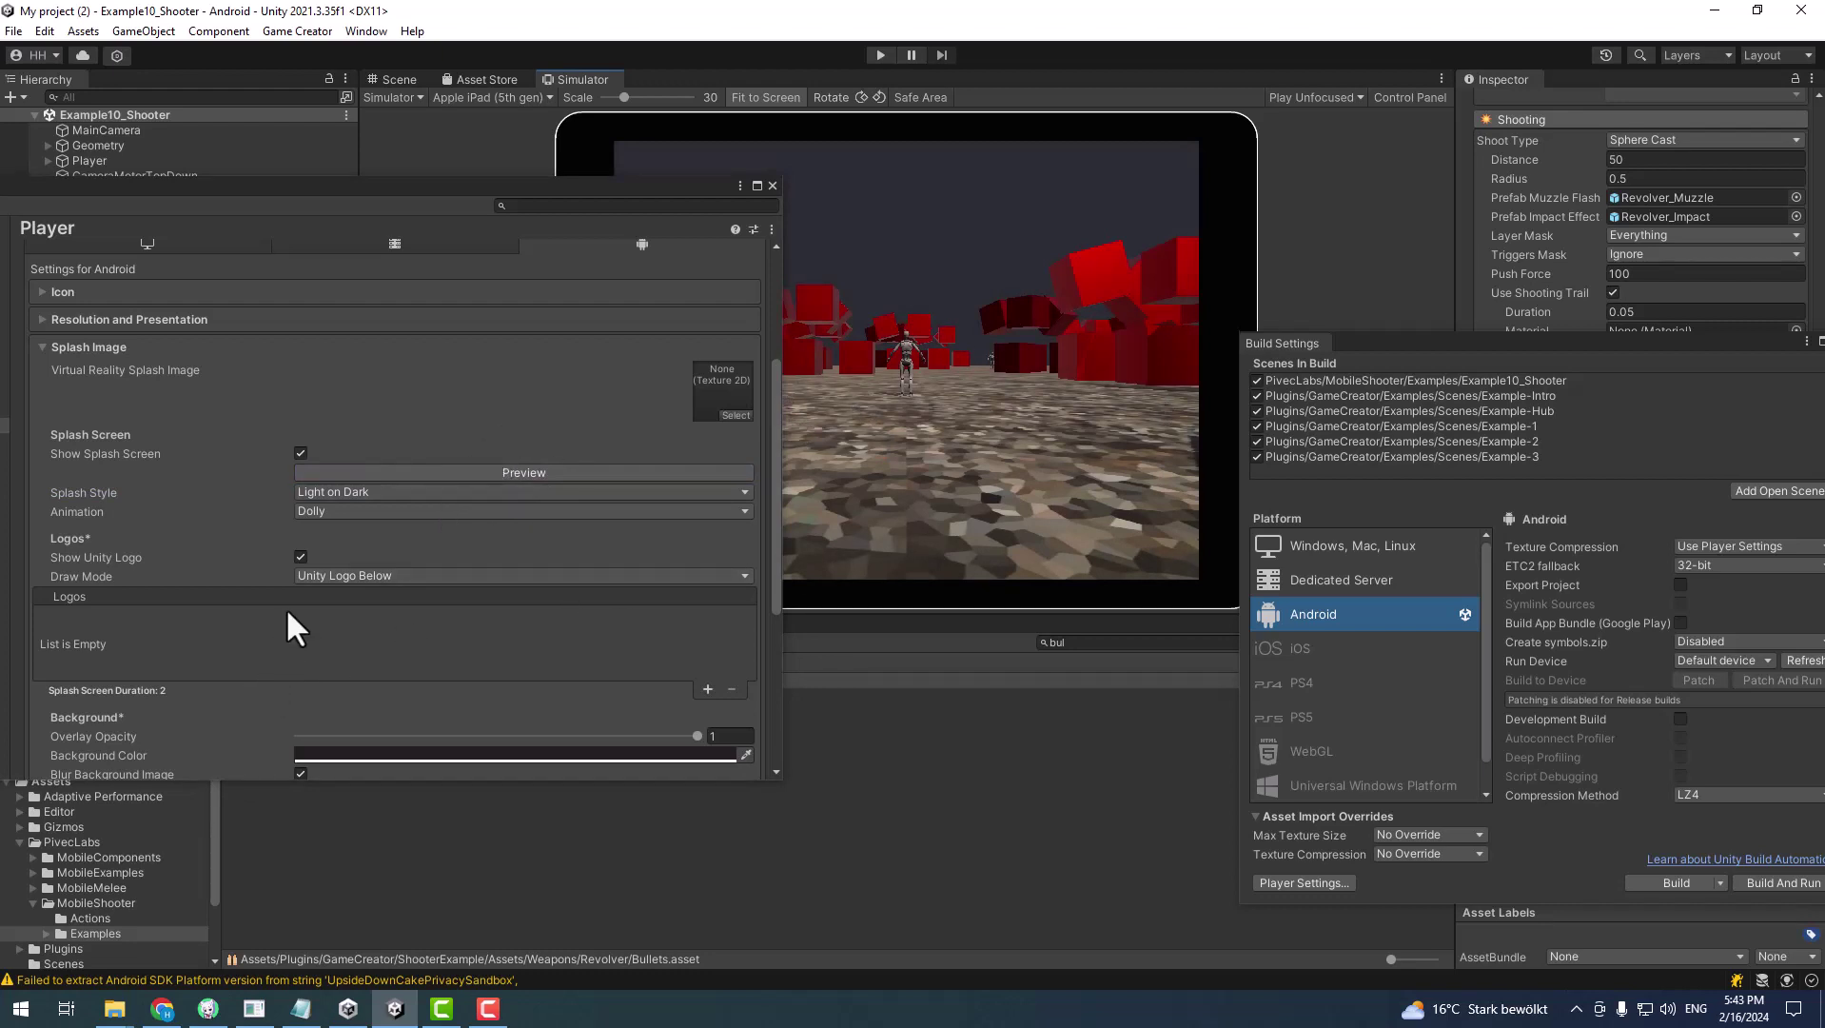
Add a new splash Logos entry with a chosen sprite and preview it
scroll(282, 615, "down", 2)
scroll(288, 621, "down", 4)
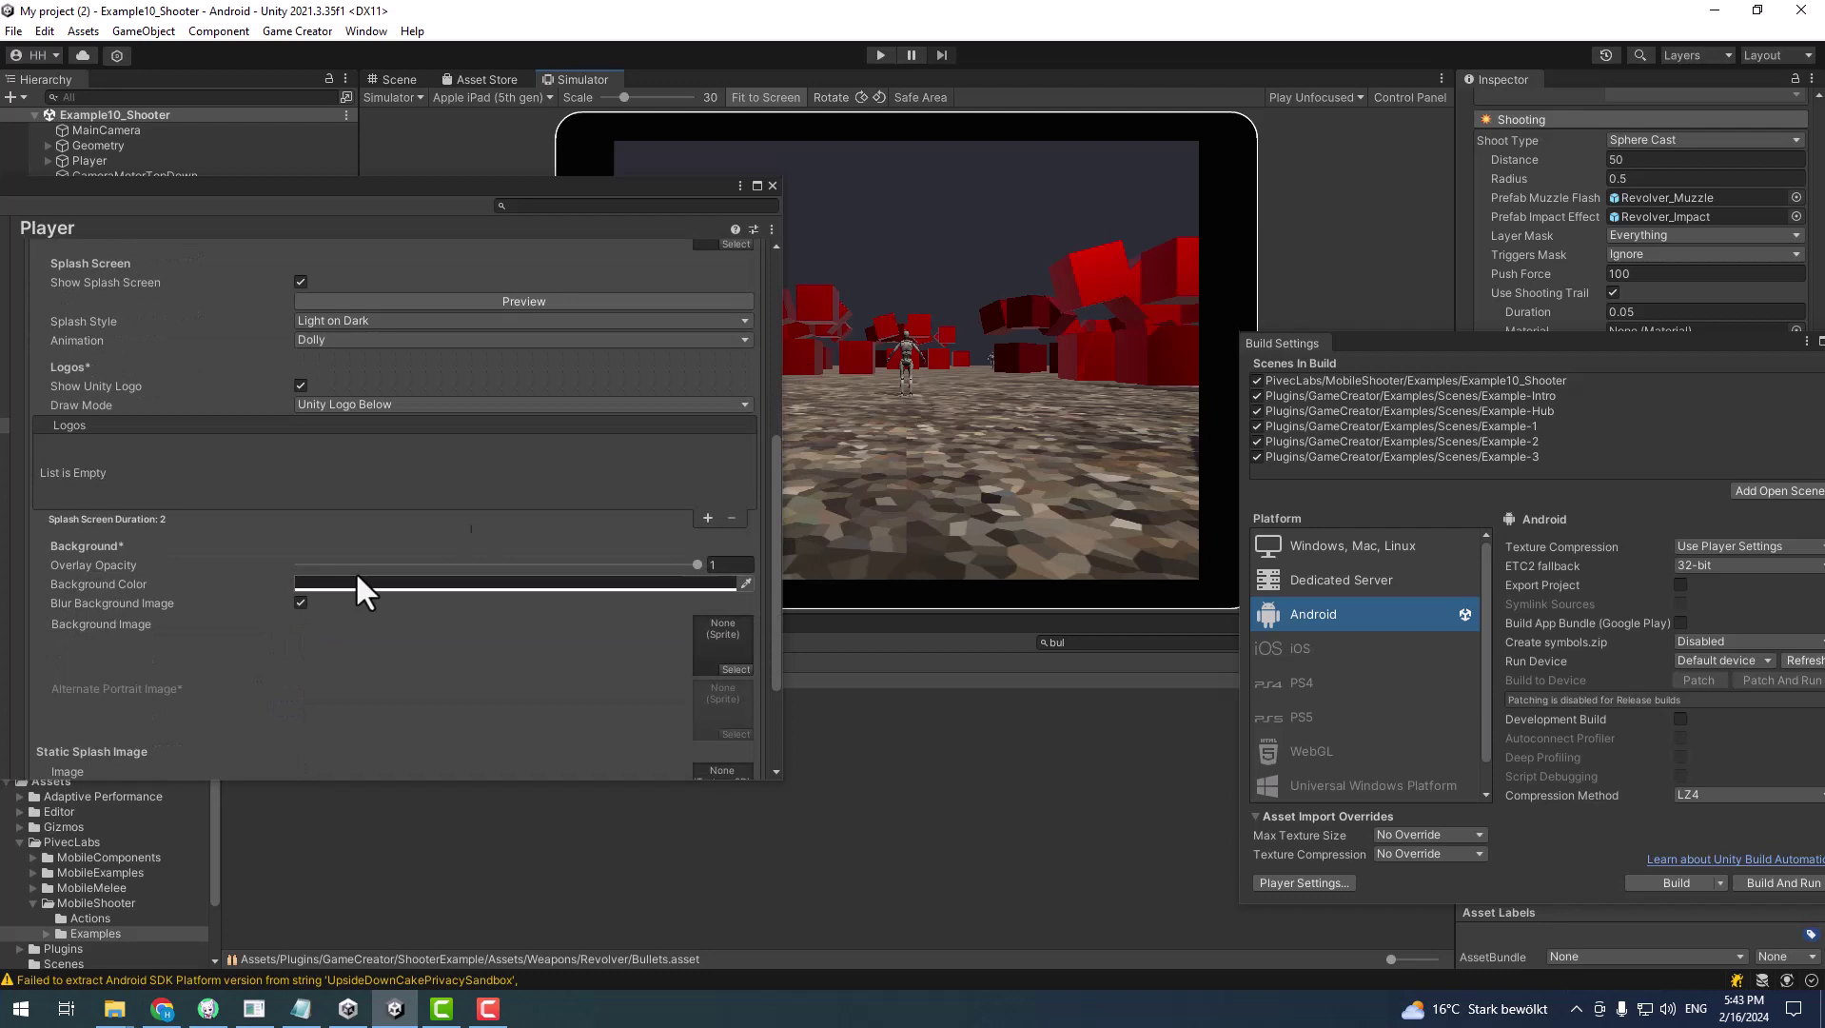
left_click(706, 519)
left_click(95, 496)
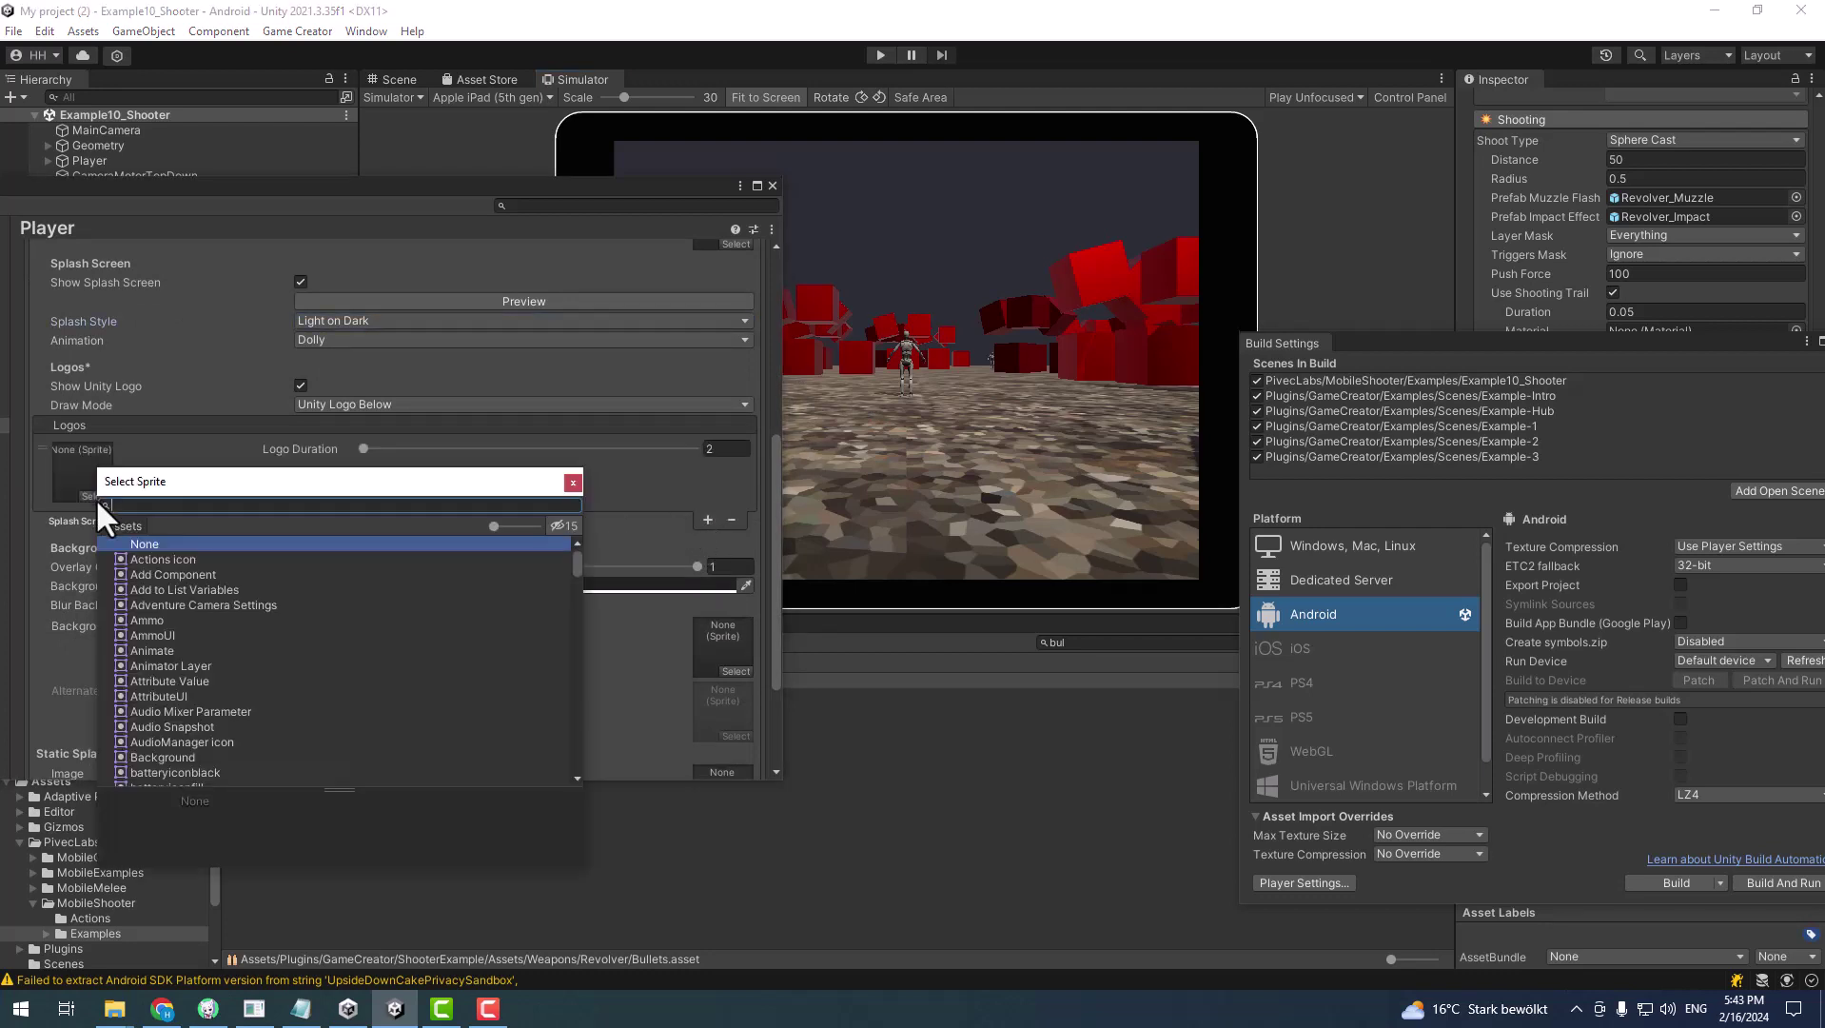
left_click(162, 557)
scroll(554, 423, "up", 4)
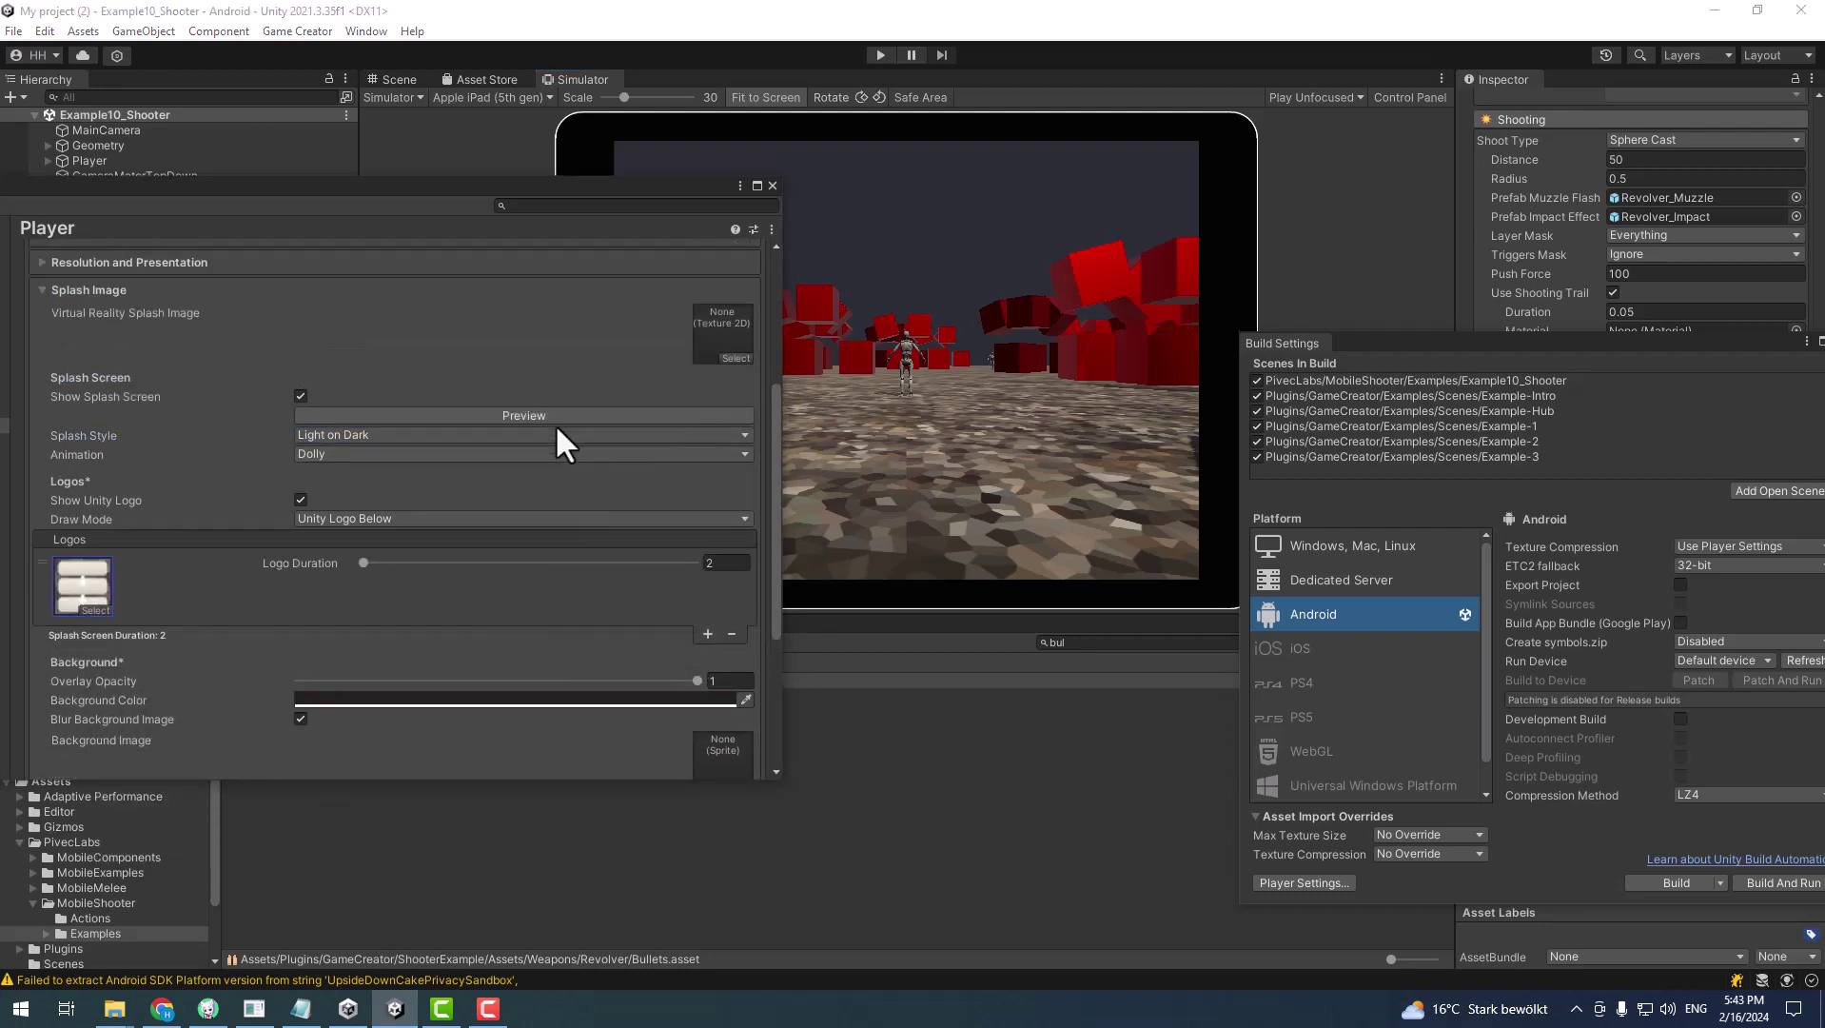
left_click(518, 415)
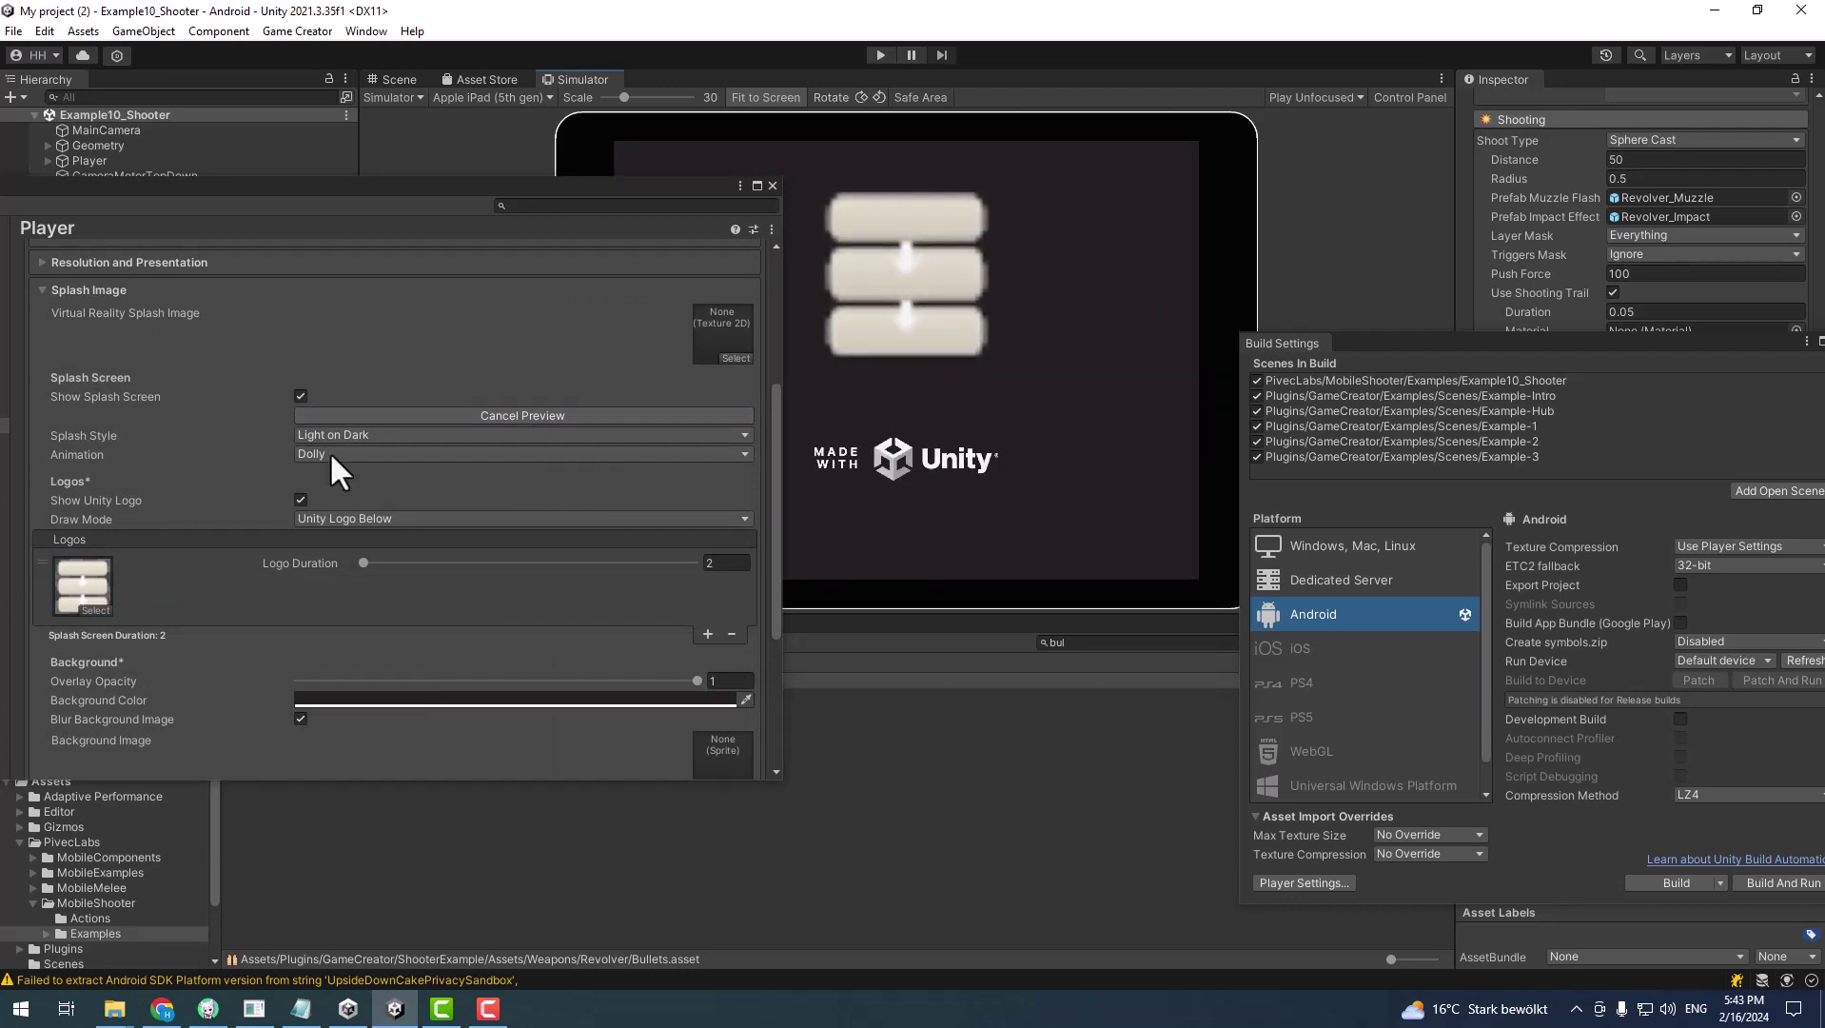
Expand Other Settings, then close the Project Settings window
scroll(466, 600, "down", 6)
scroll(457, 628, "down", 2)
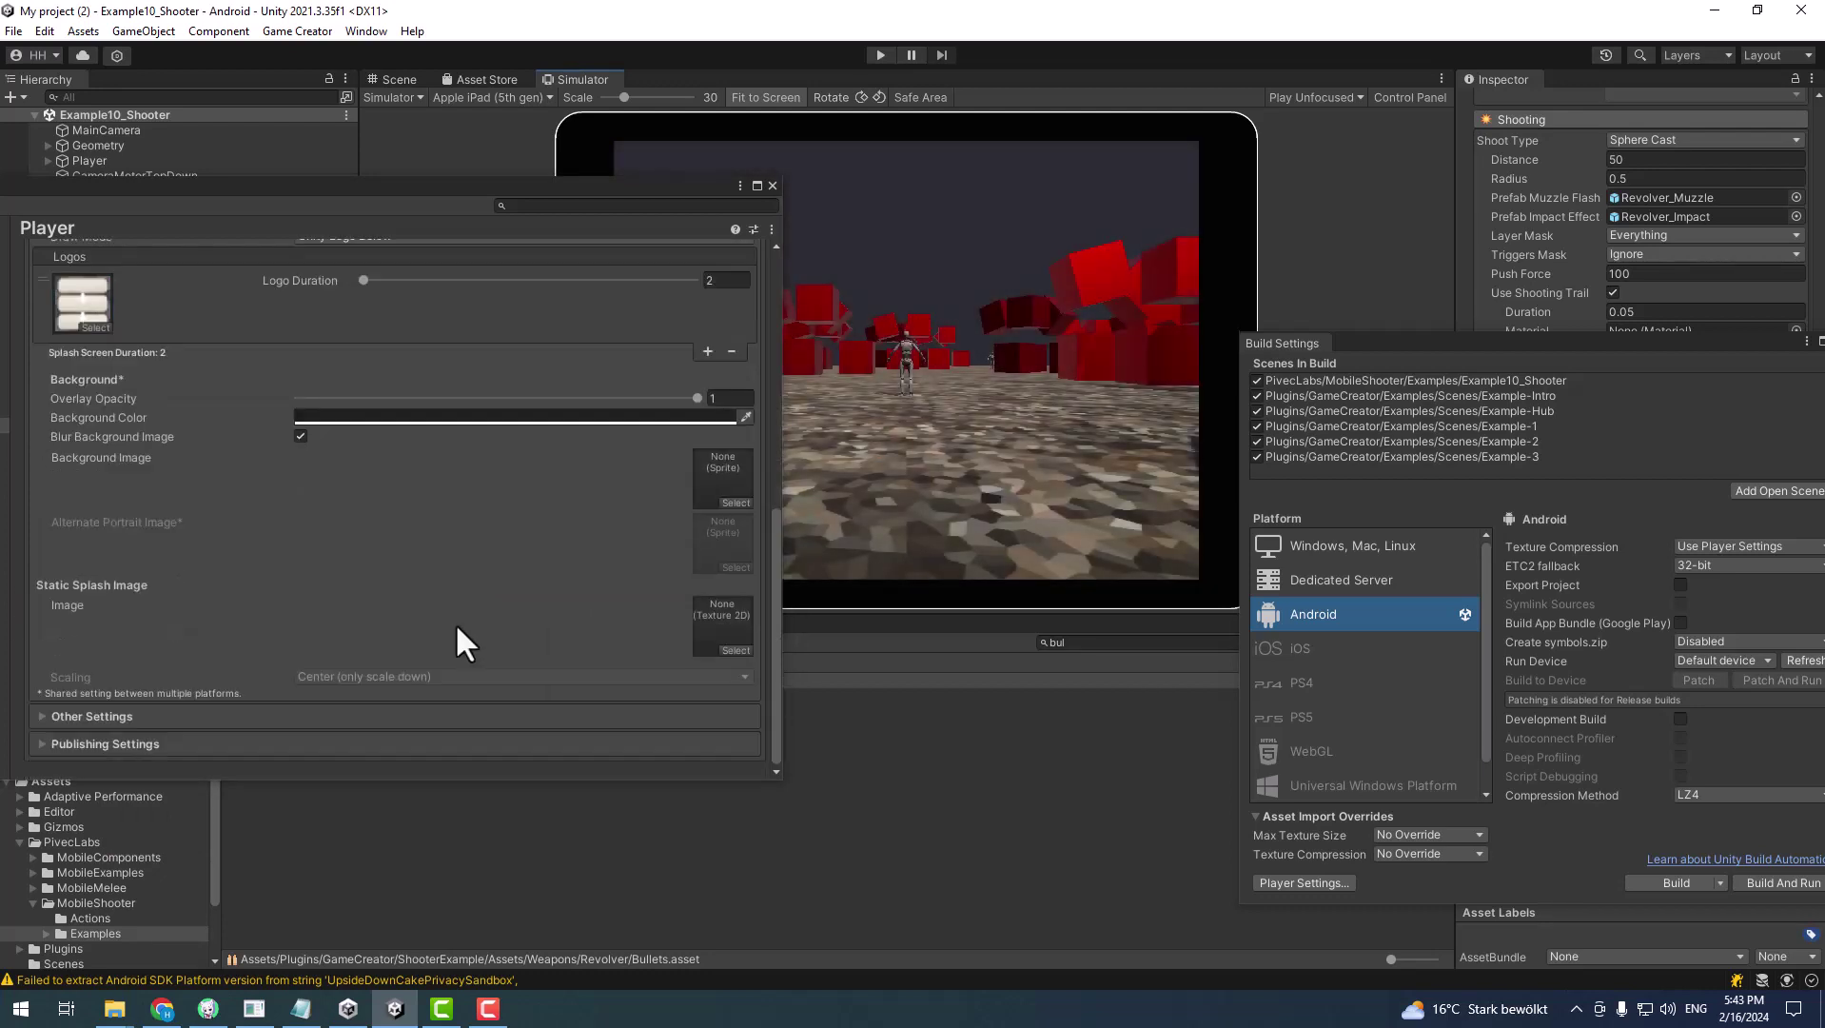
left_click(111, 714)
scroll(120, 694, "down", 5)
scroll(323, 519, "down", 5)
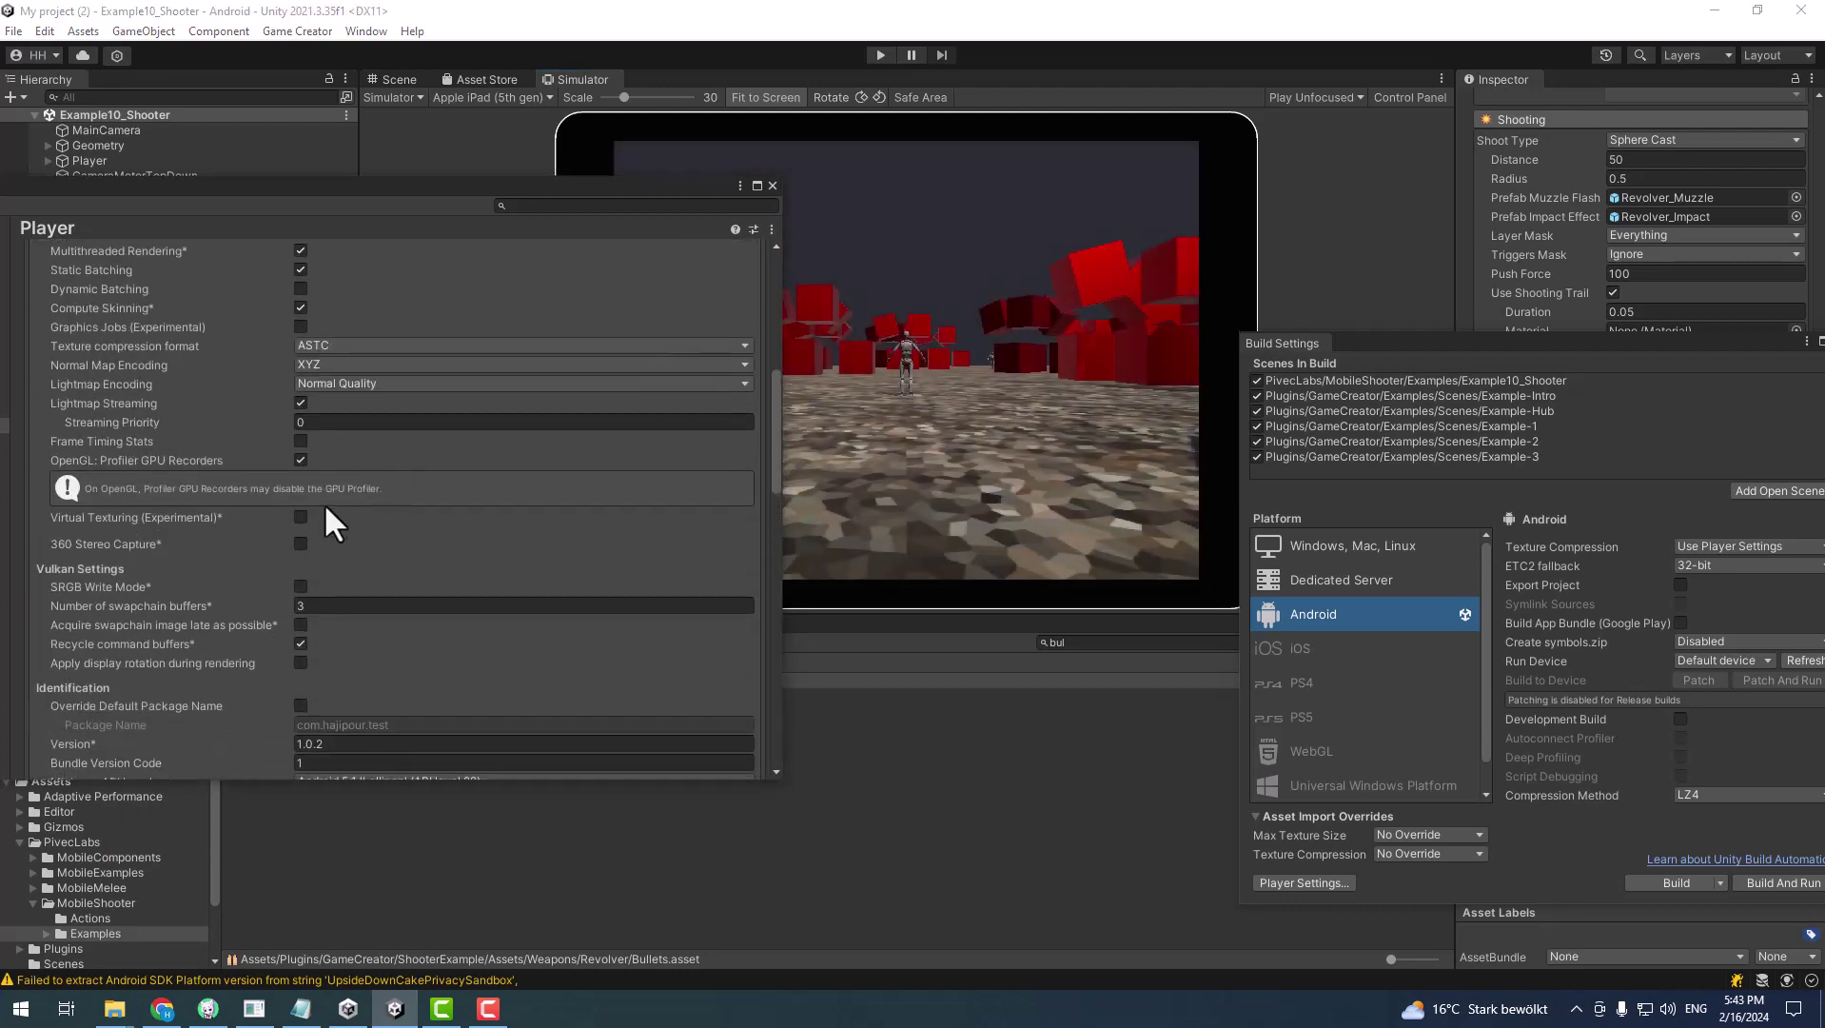
left_click(771, 186)
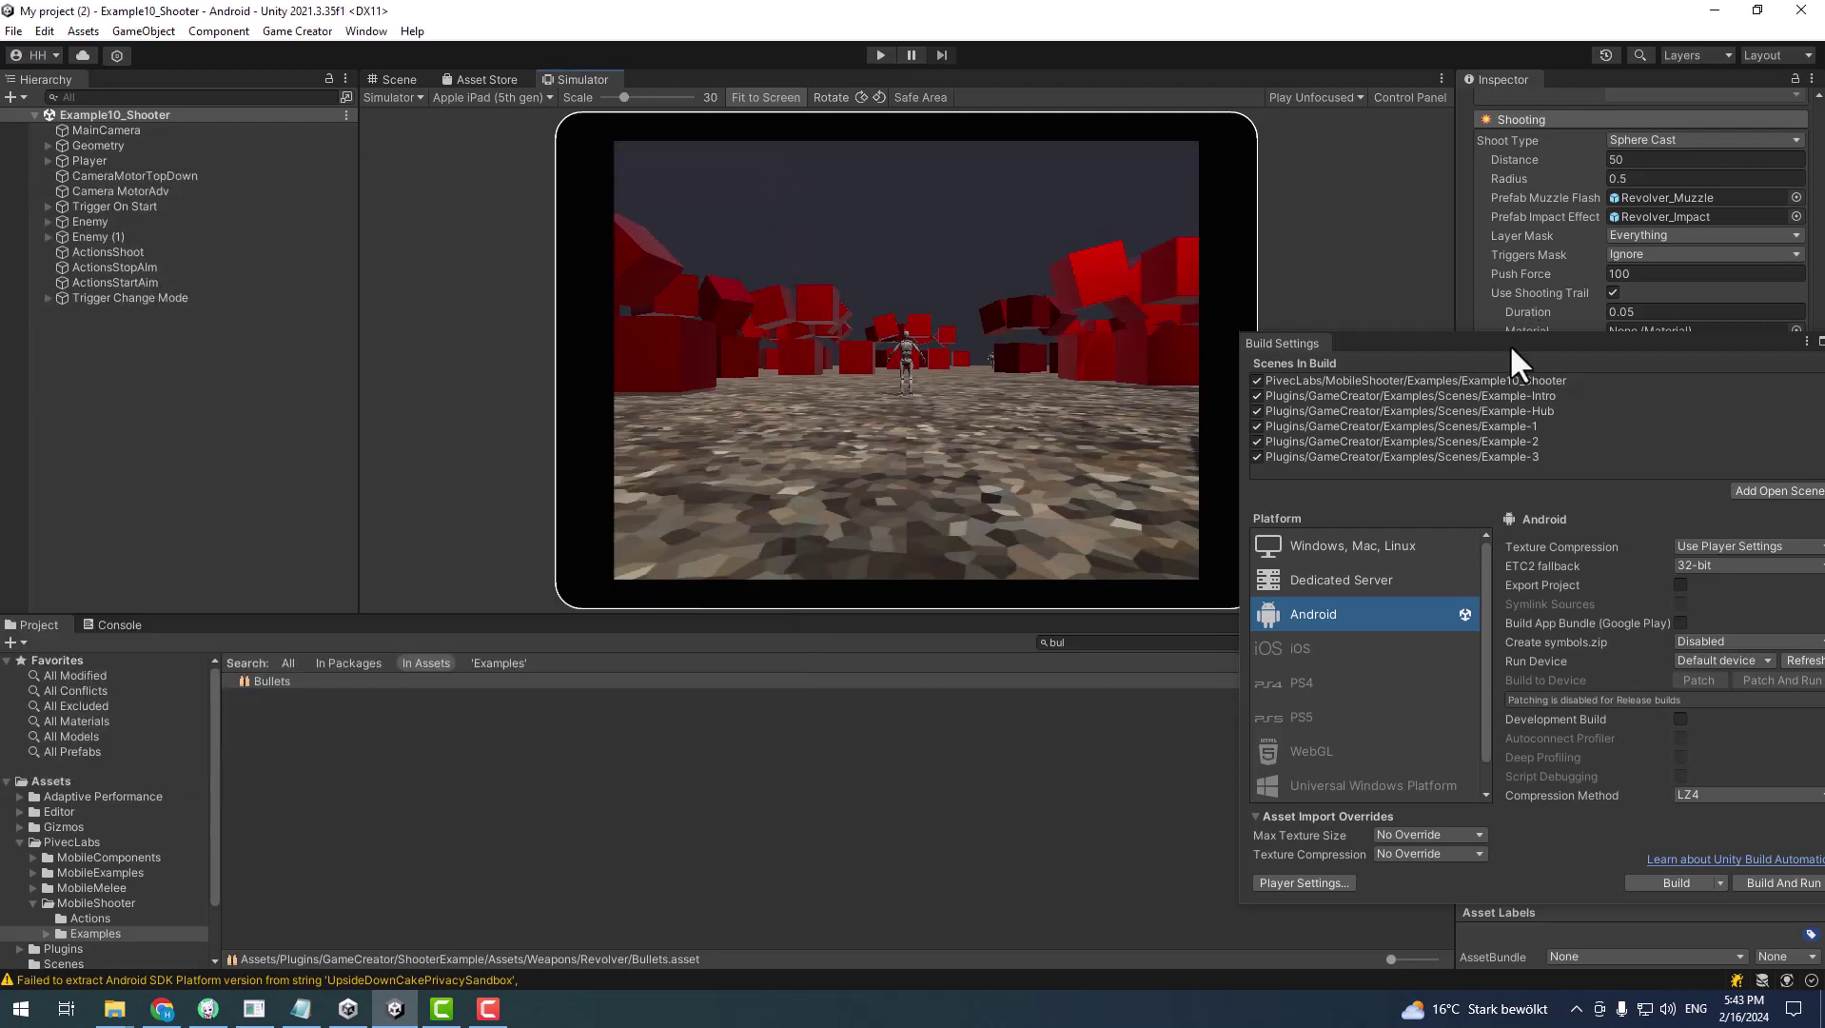
Reposition the Build Settings window and select the Example-Intro scene in the build list
left_click_drag(1508, 344, 1202, 354)
left_click(1204, 406)
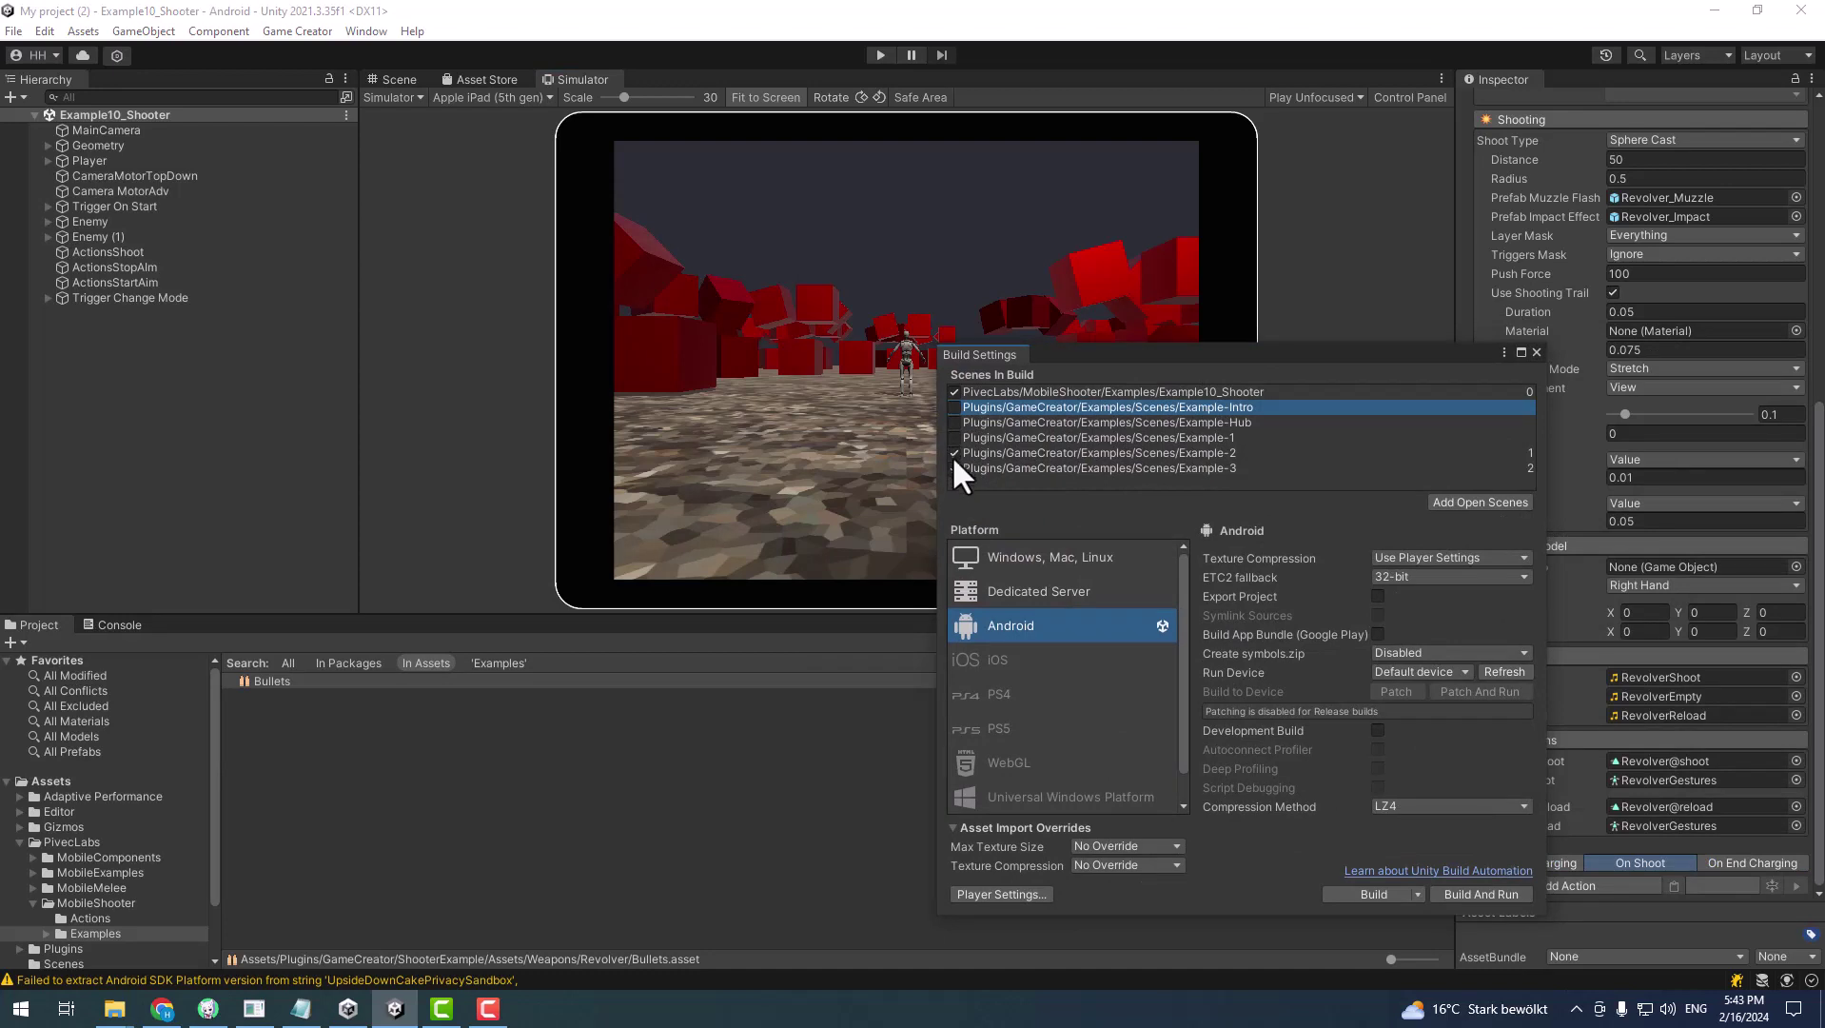
mouse_move(1127, 349)
left_mouse_down()
mouse_move(933, 323)
mouse_move(1185, 273)
left_mouse_up()
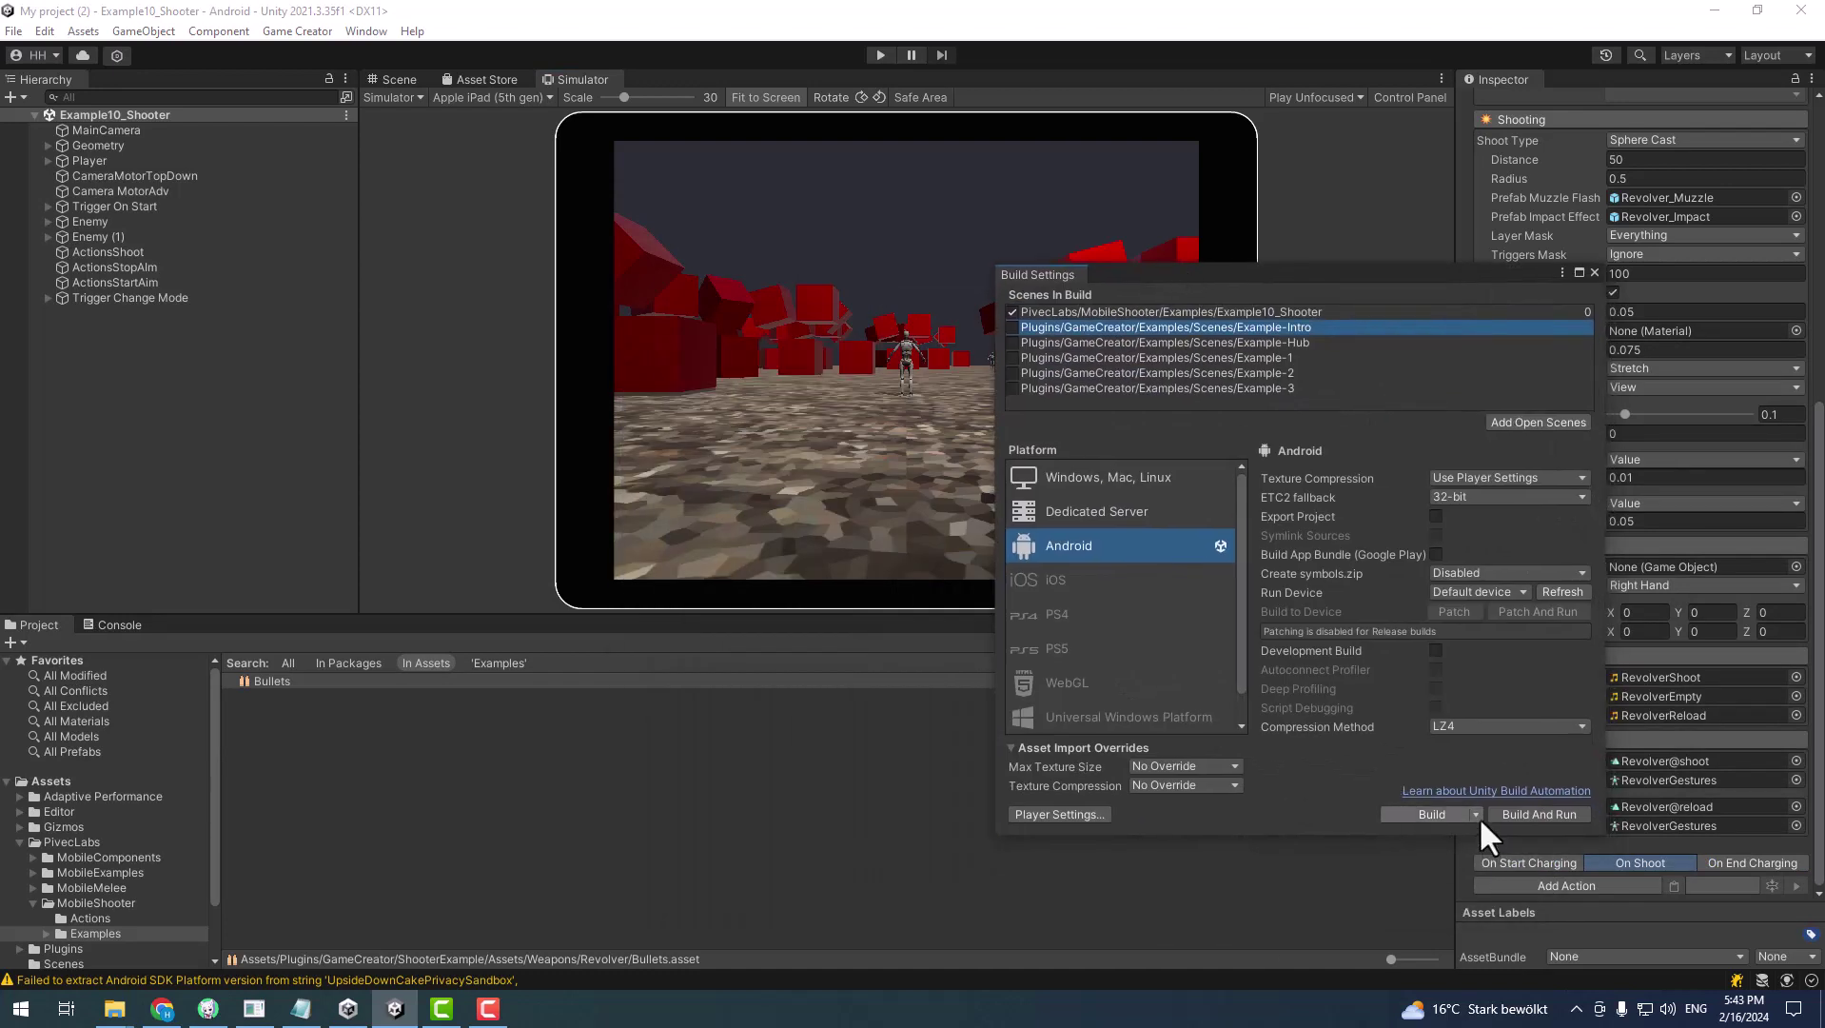
Build the Android APK and save it as atest.apk in the project folder
left_click(1425, 815)
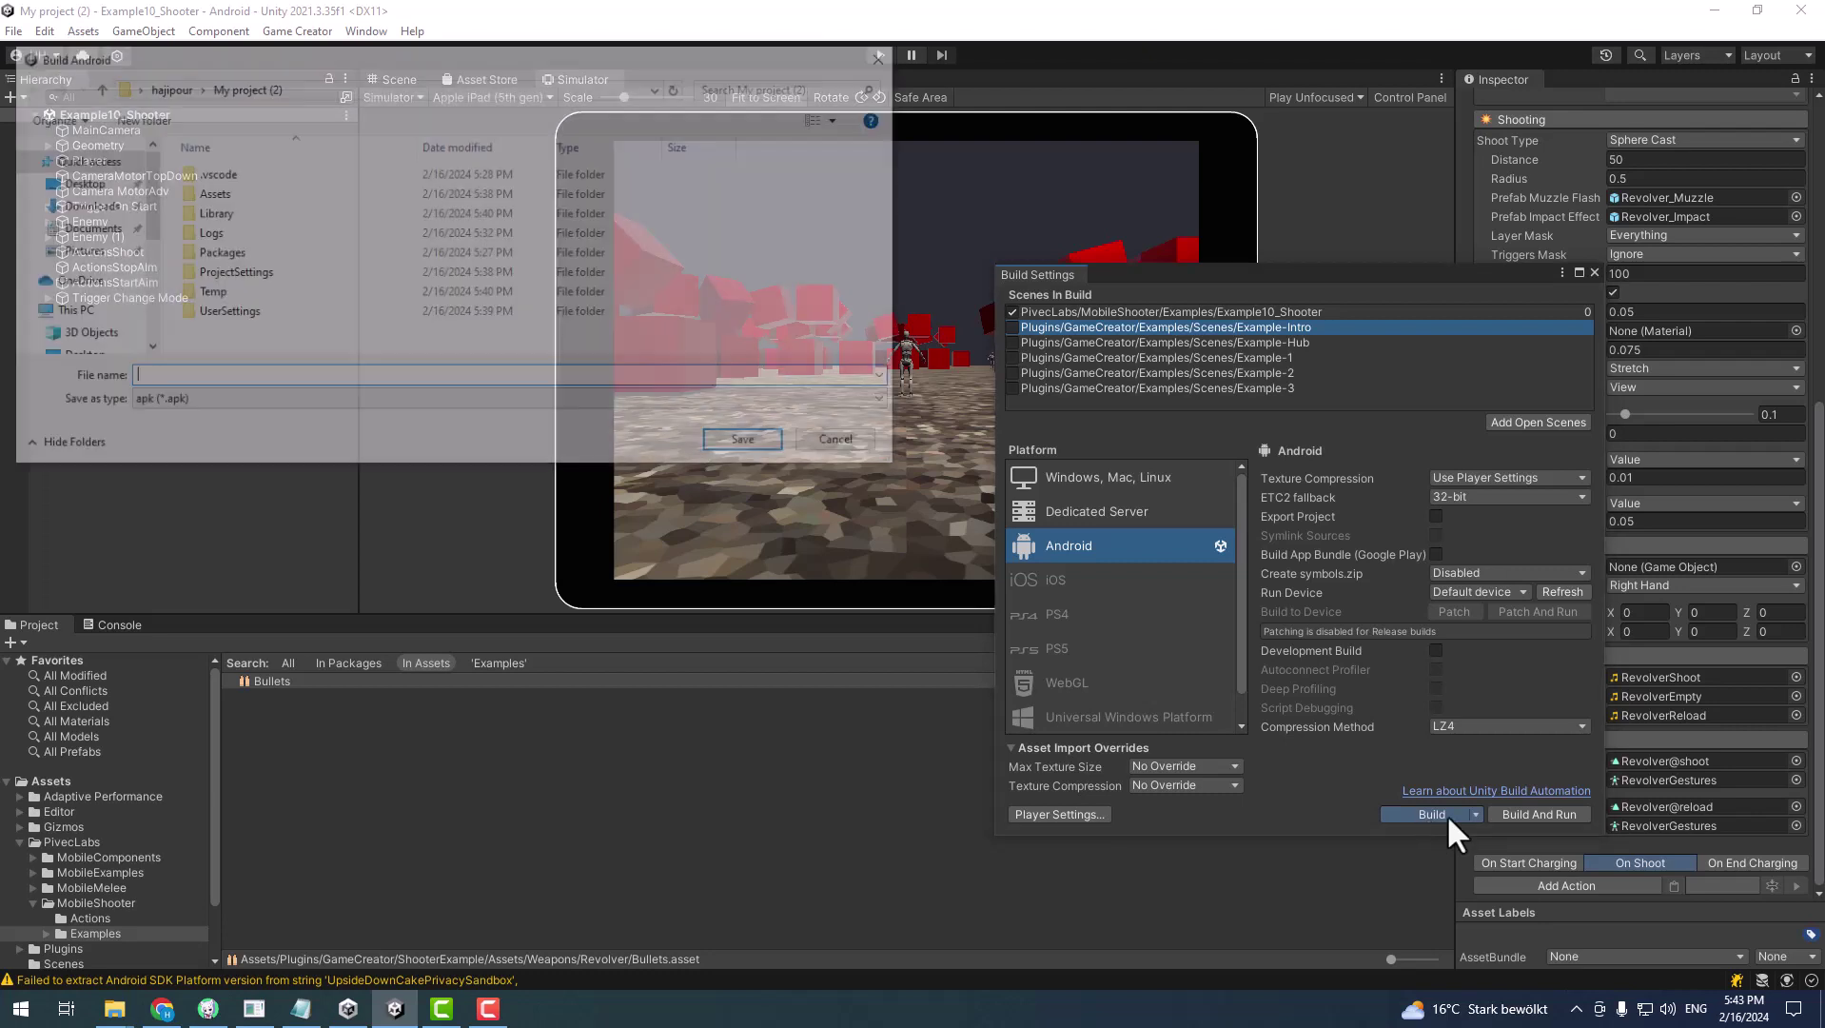
type("at")
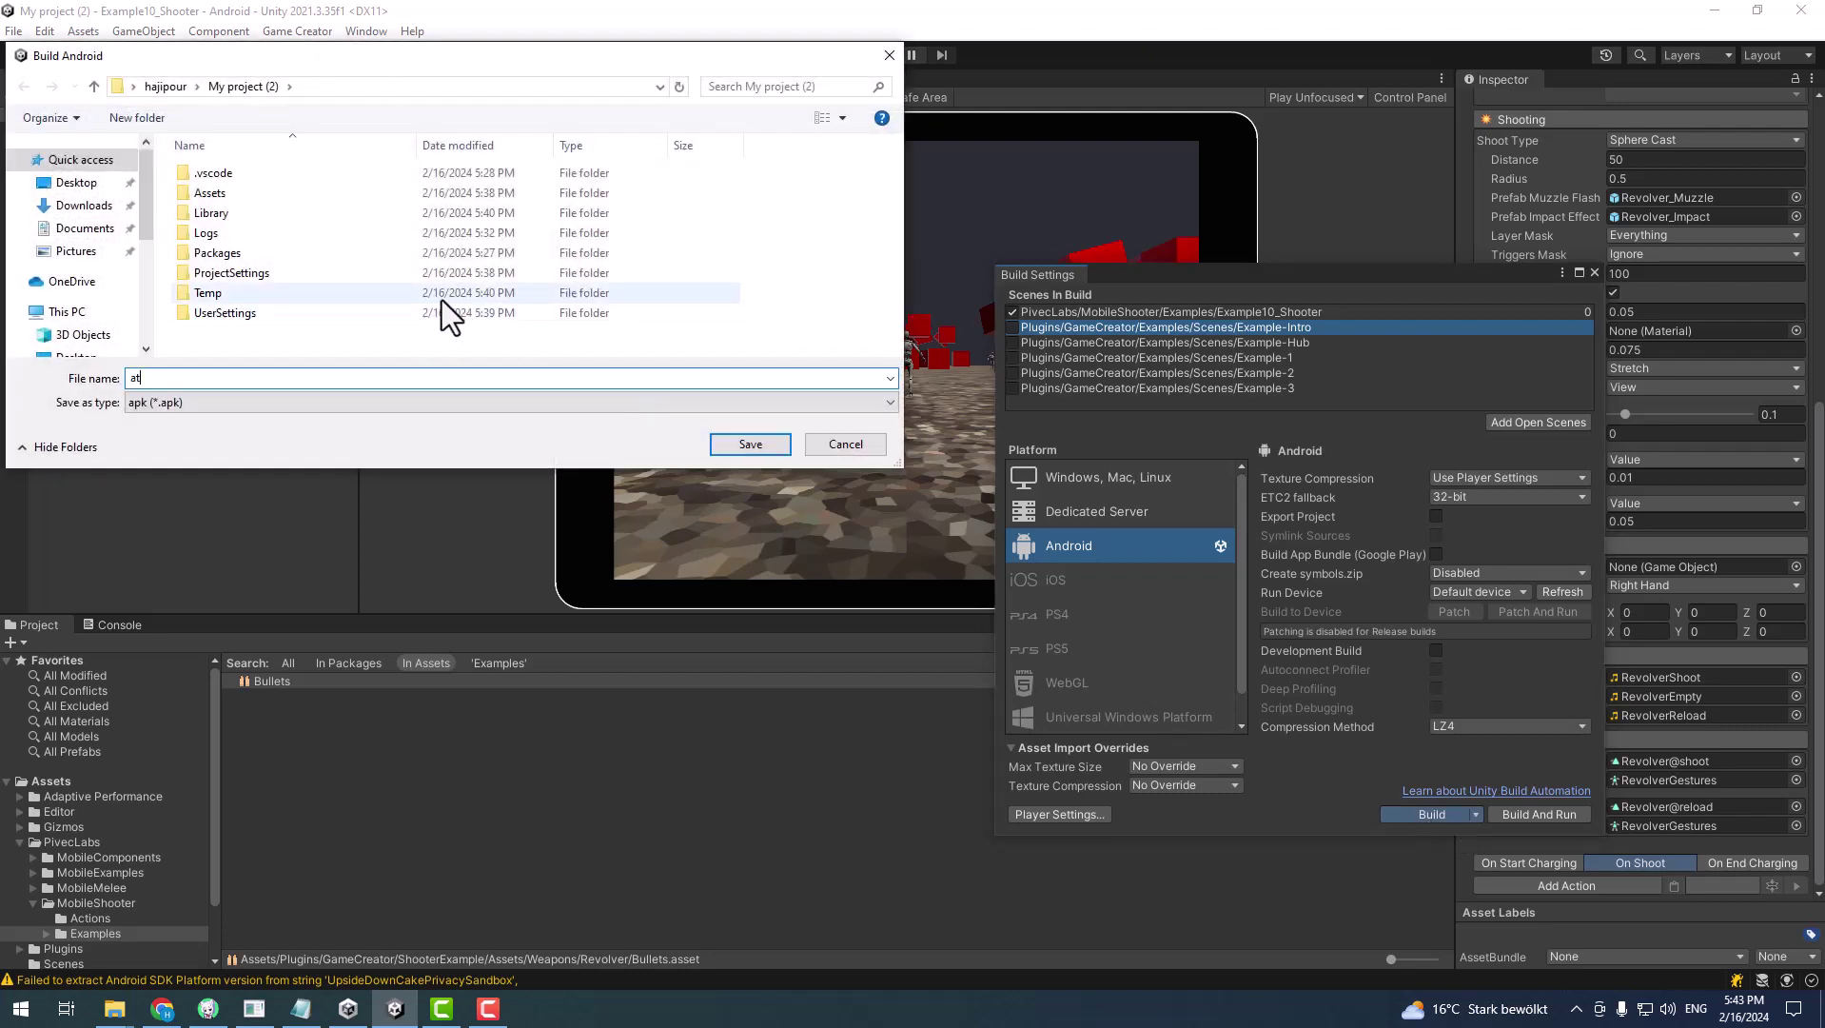
type("est")
left_click(760, 443)
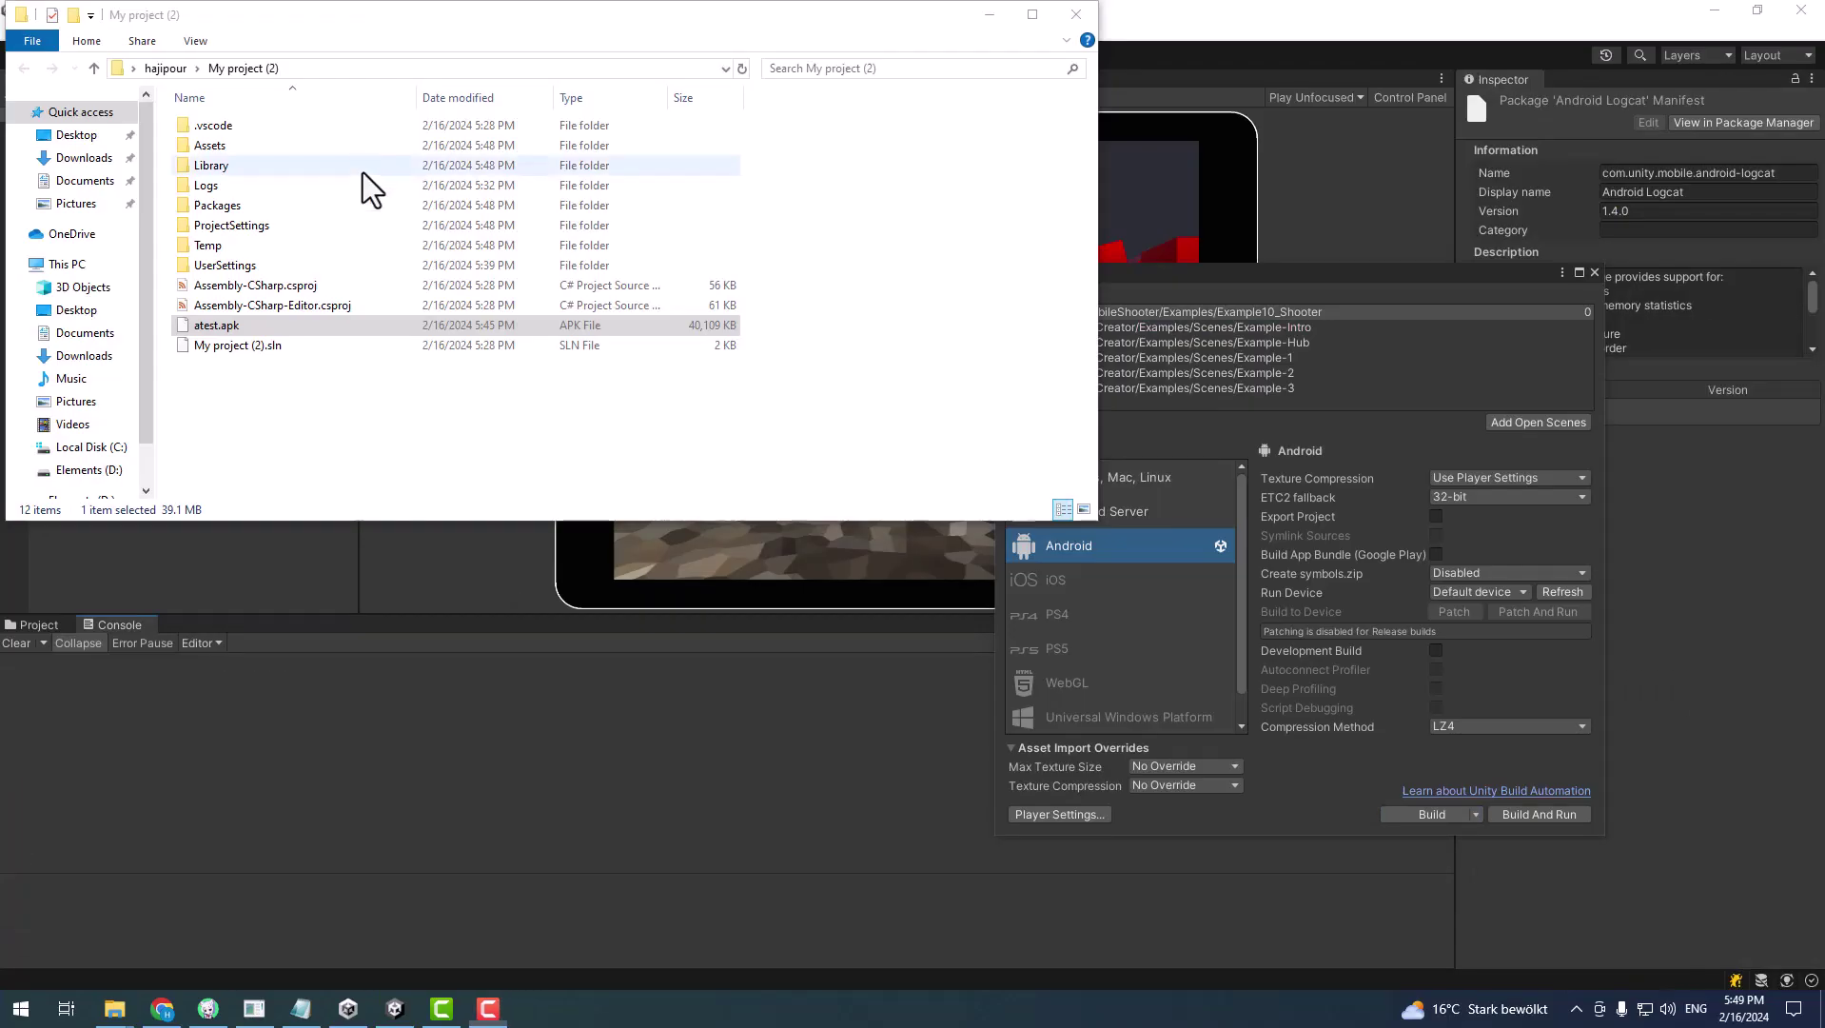
Select atest.apk in File Explorer to confirm it exists, then switch back to Unity Editor
left_click(192, 328)
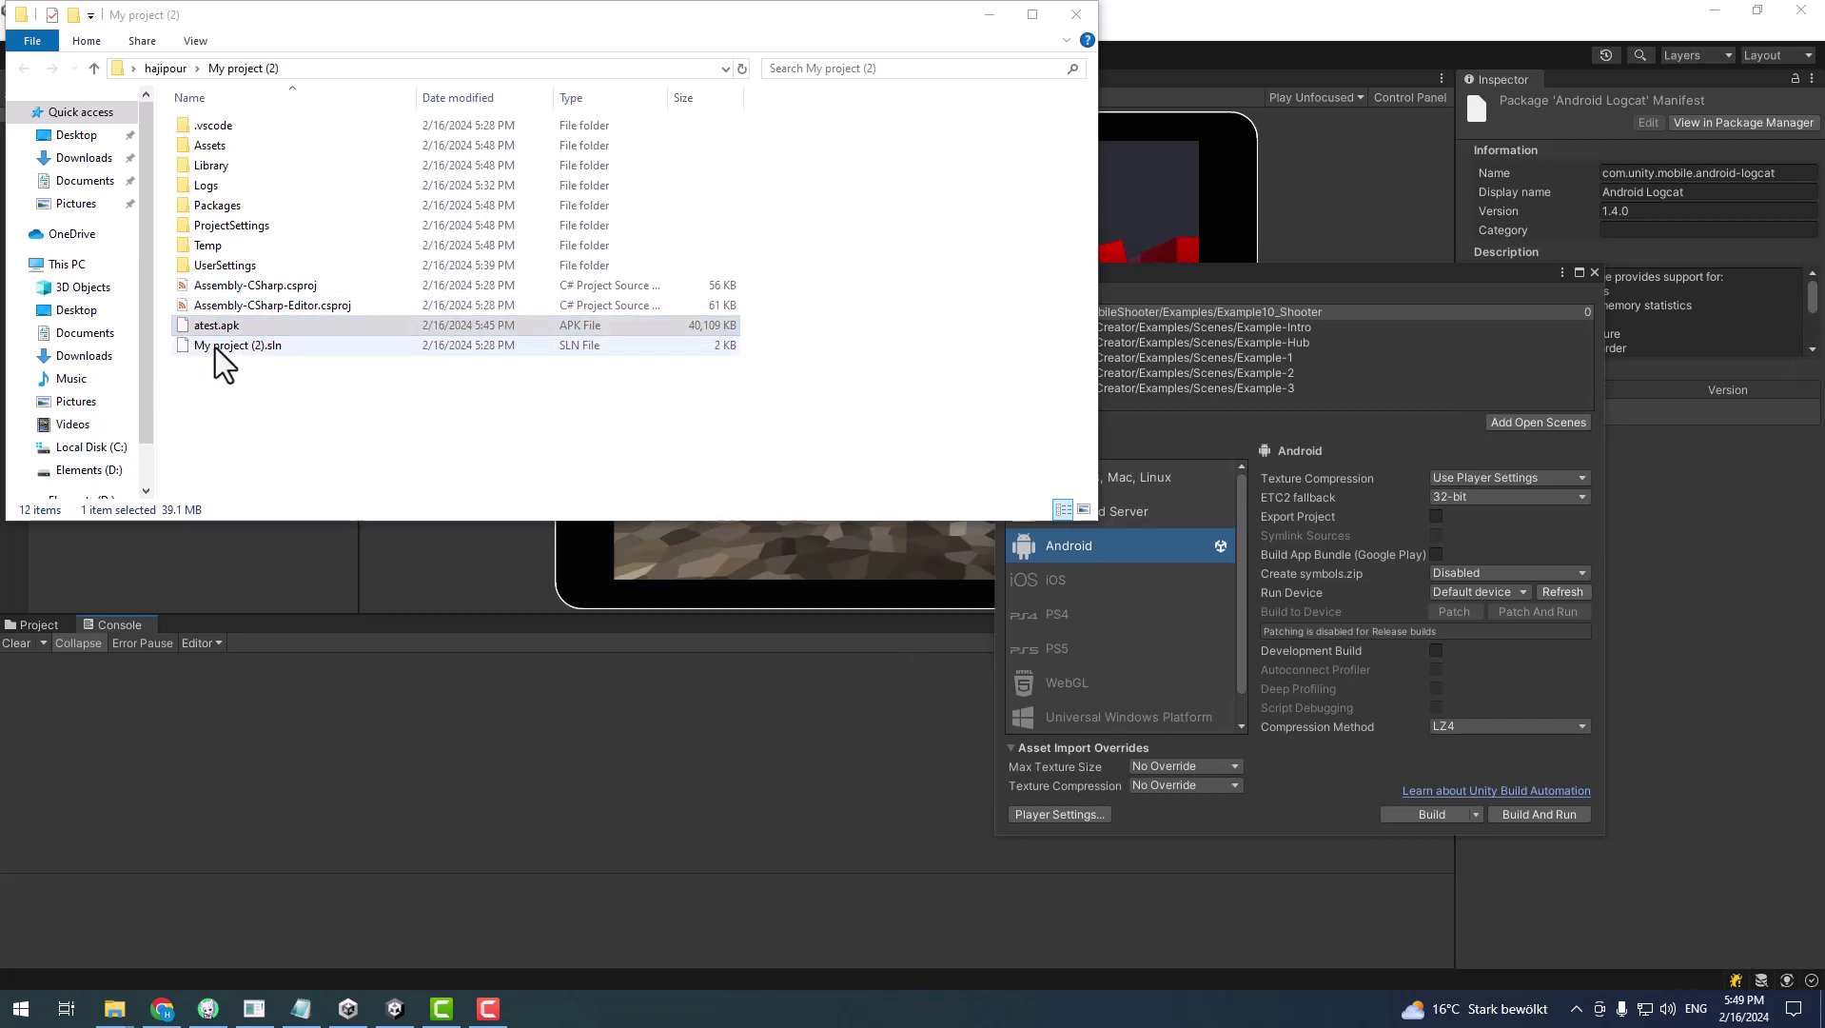
left_click(726, 335)
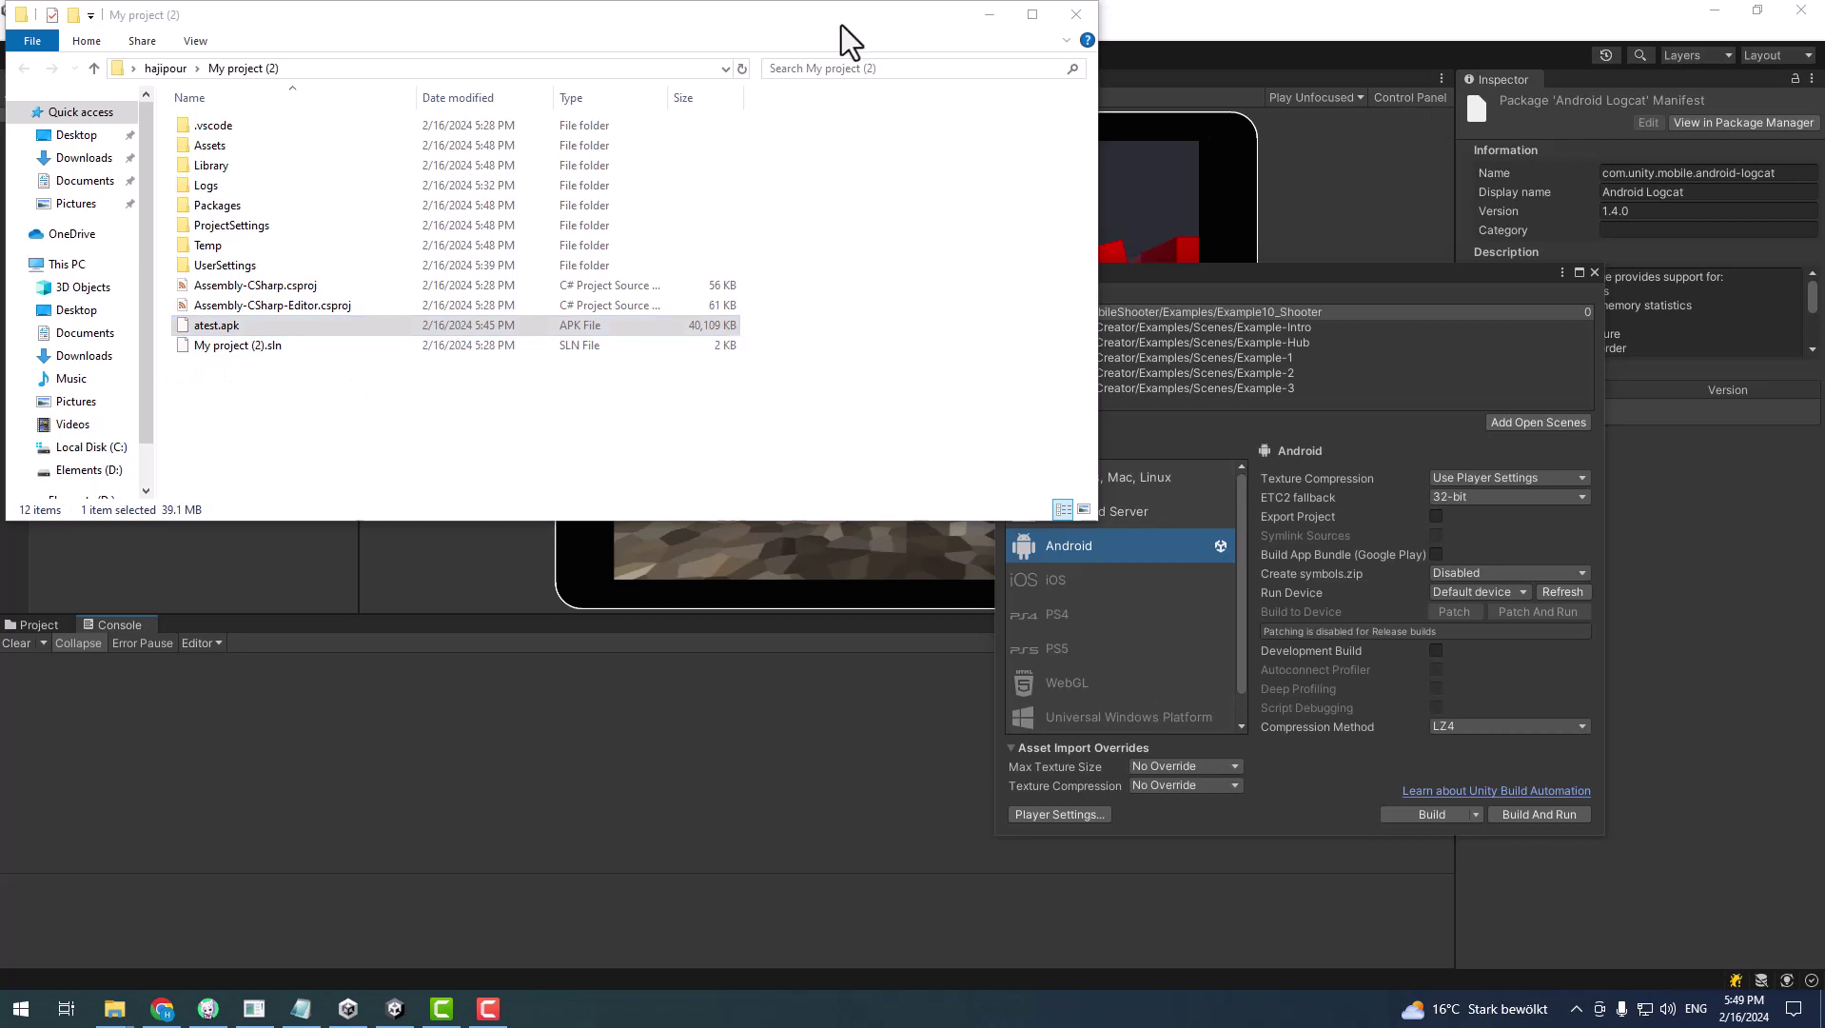
left_click_drag(841, 23, 915, 154)
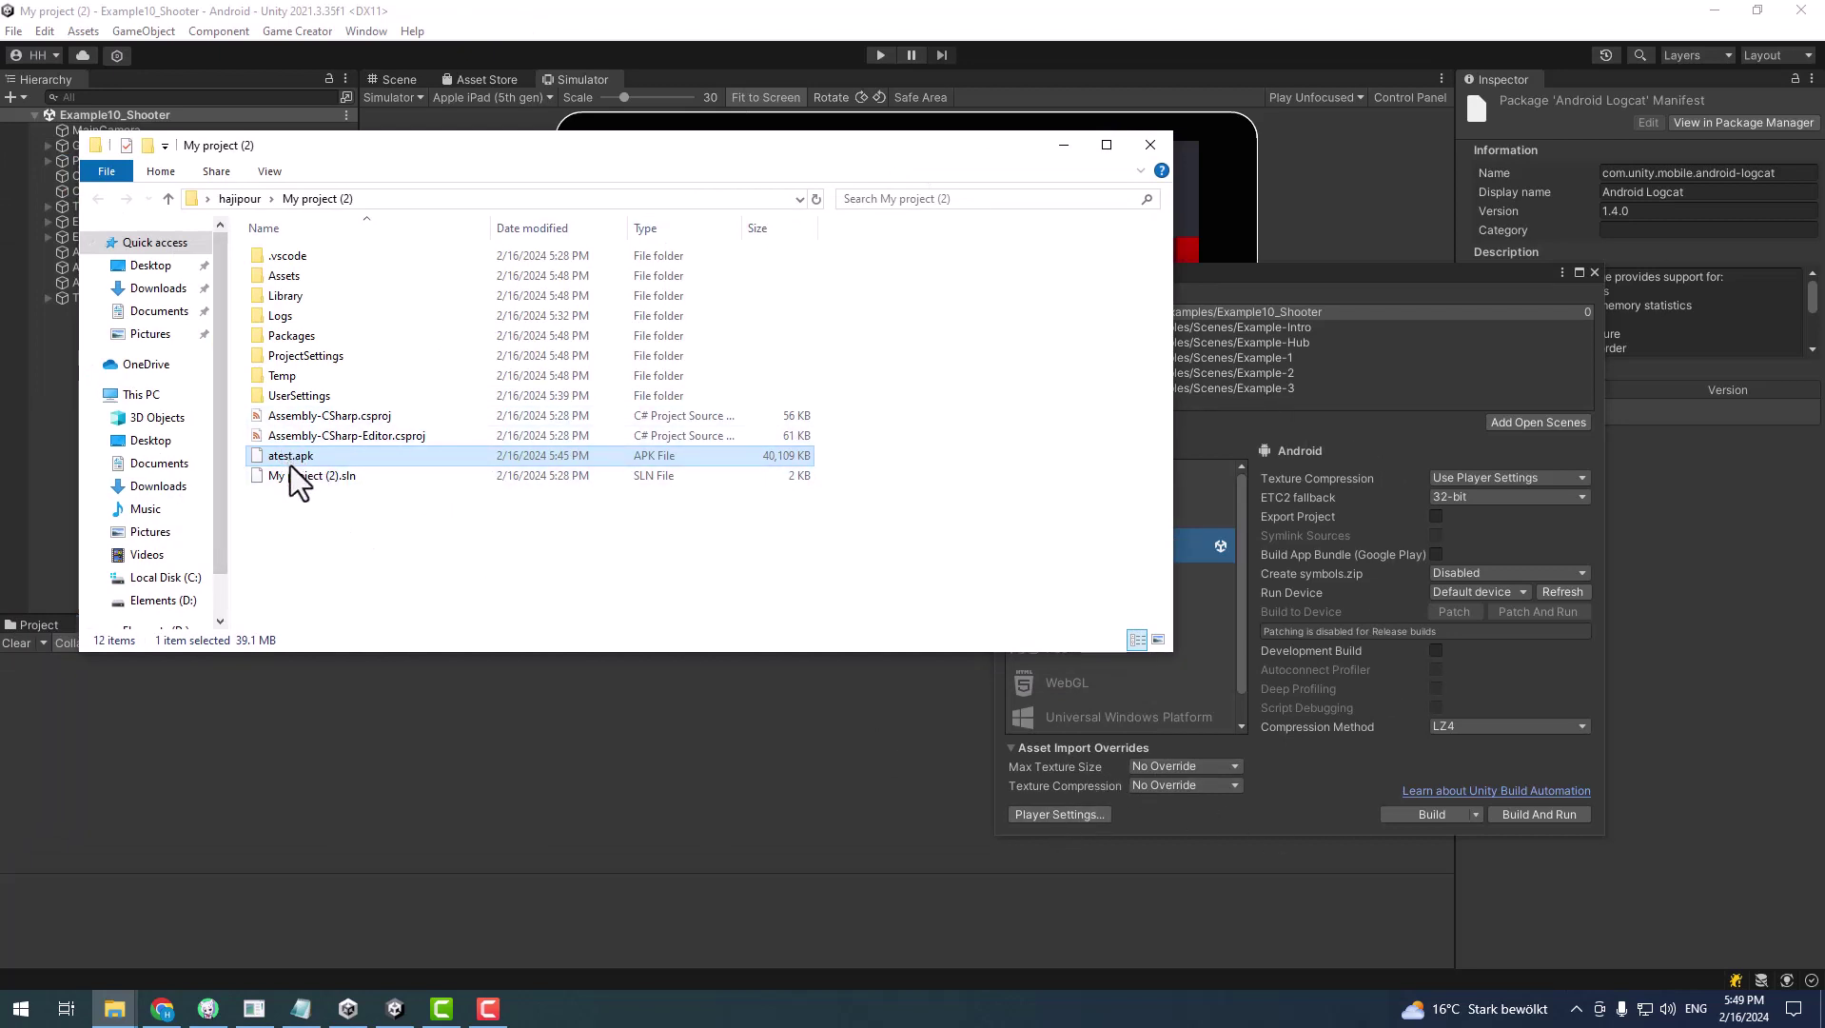
left_click(1222, 822)
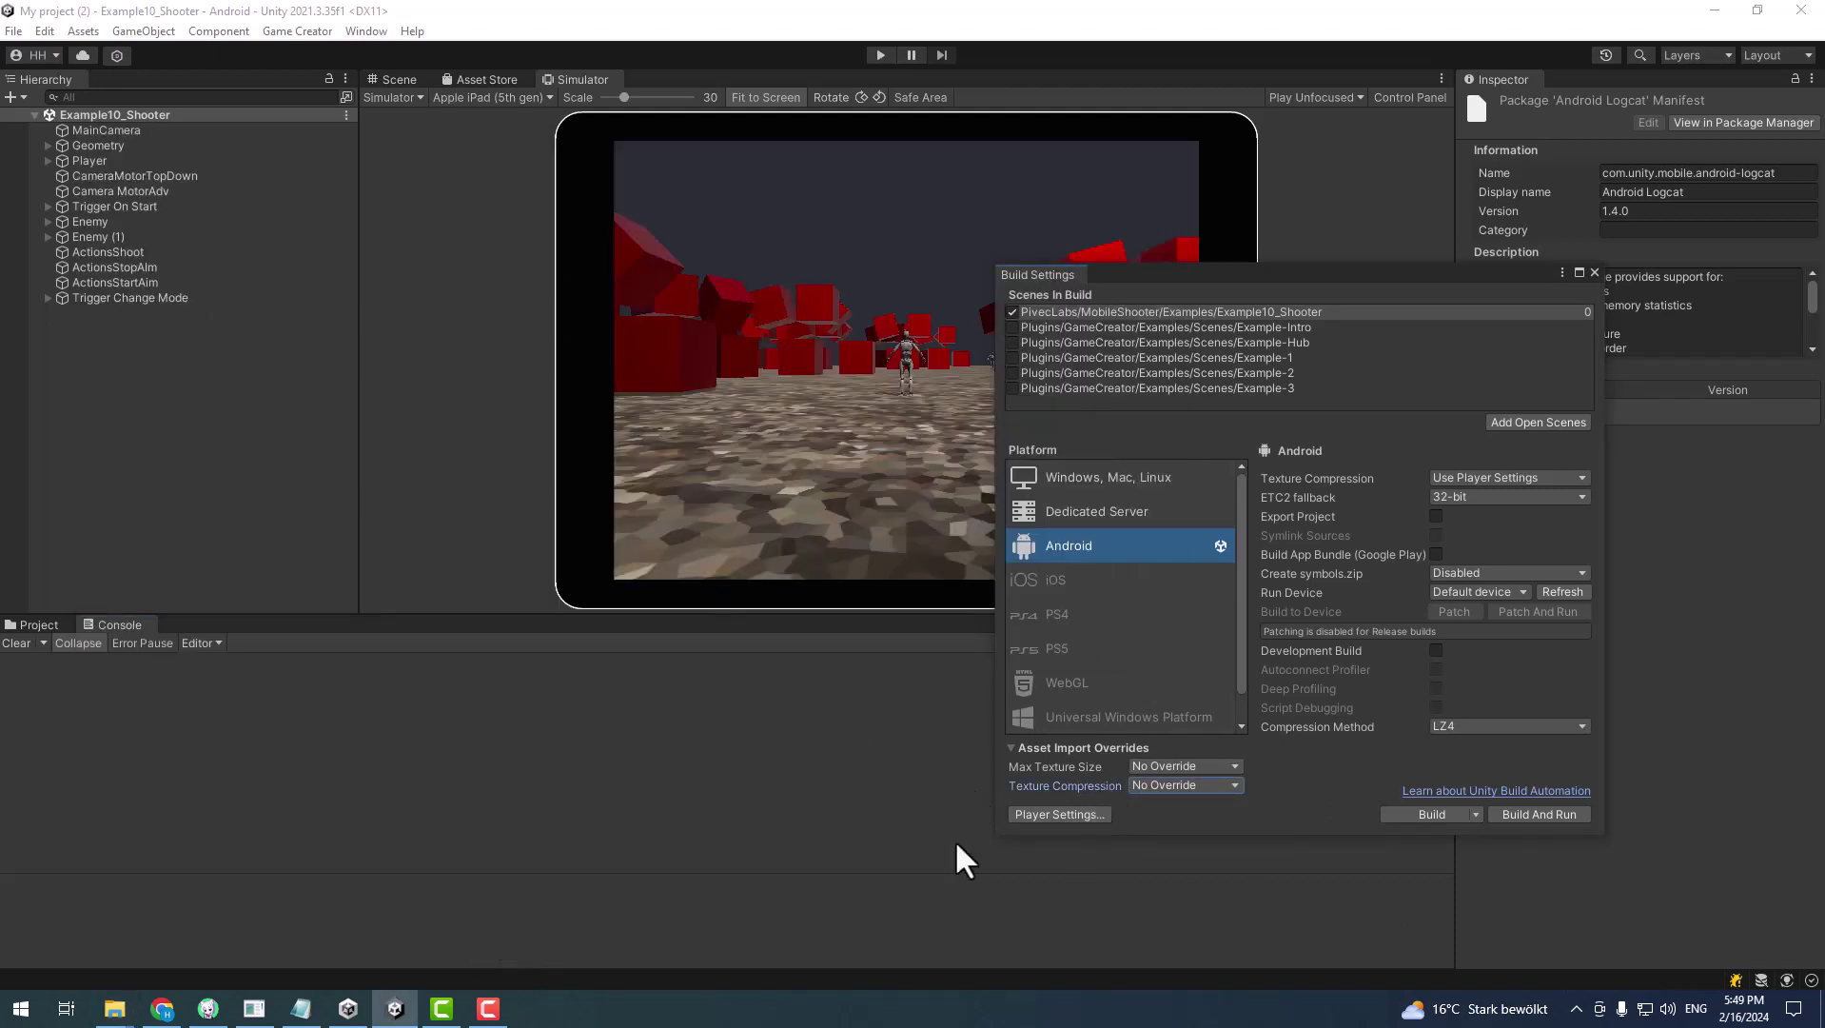